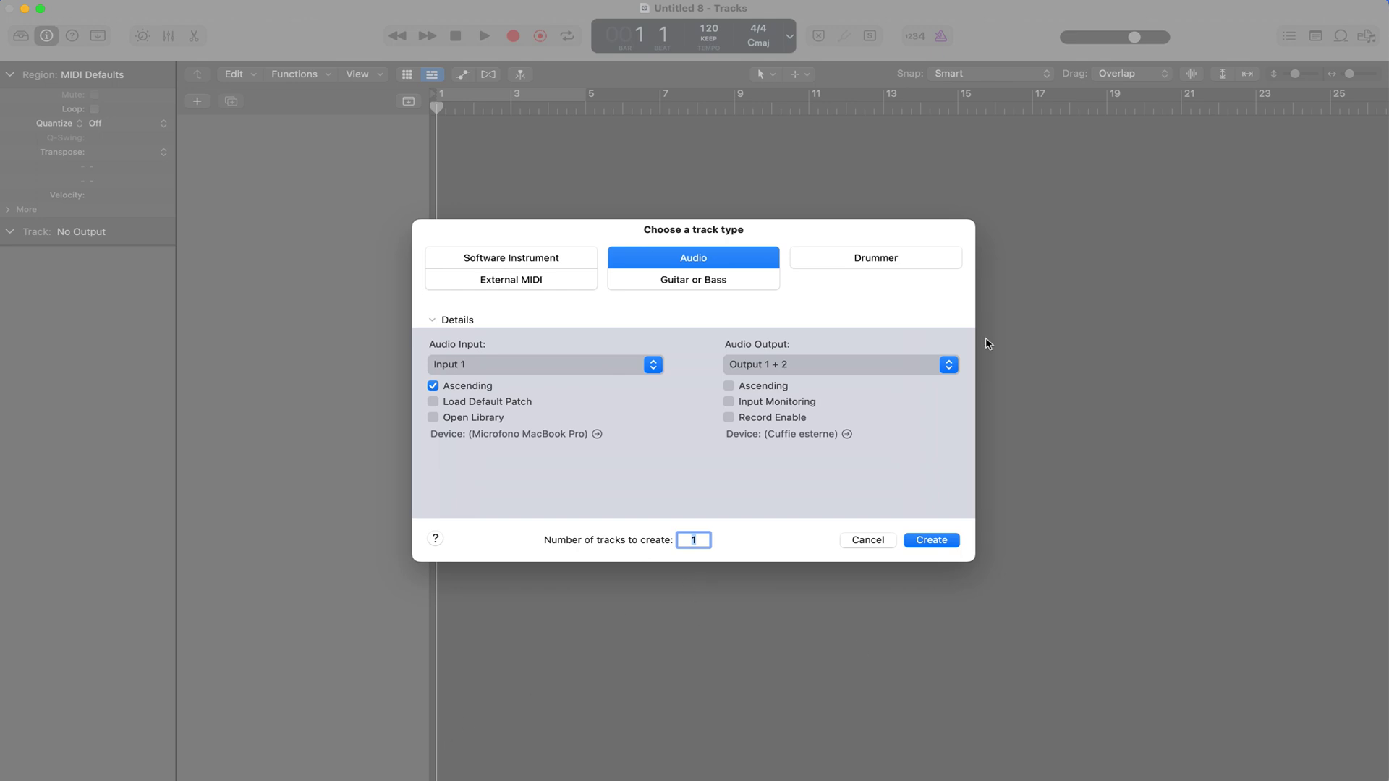
Create one audio track on Input 1, set the project tempo to 90 and hide the Inspector.
{"action": "left_click", "coordinate": [933, 541]}
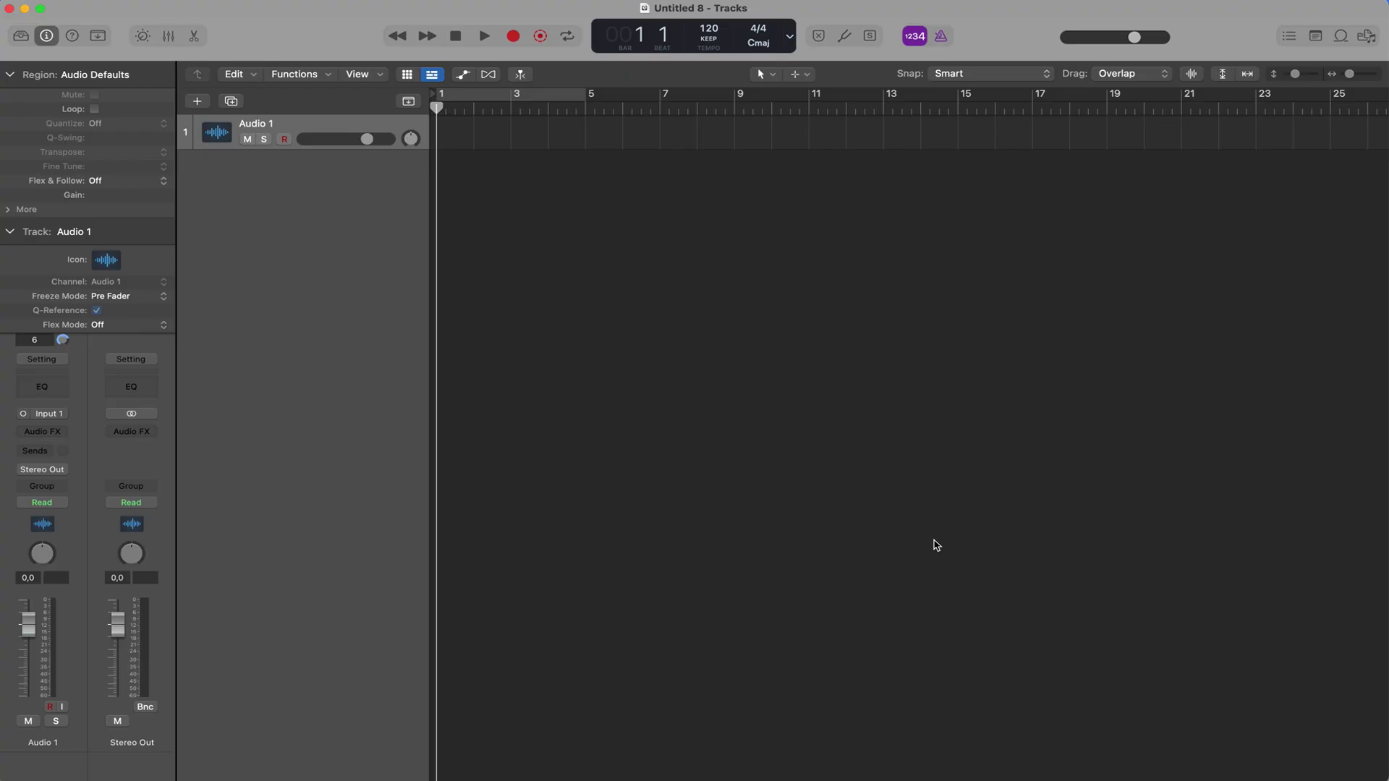
{"action": "double_click", "coordinate": [709, 29]}
{"action": "type", "text": "90"}
{"action": "key", "text": "Return"}
{"action": "left_click", "coordinate": [55, 35]}
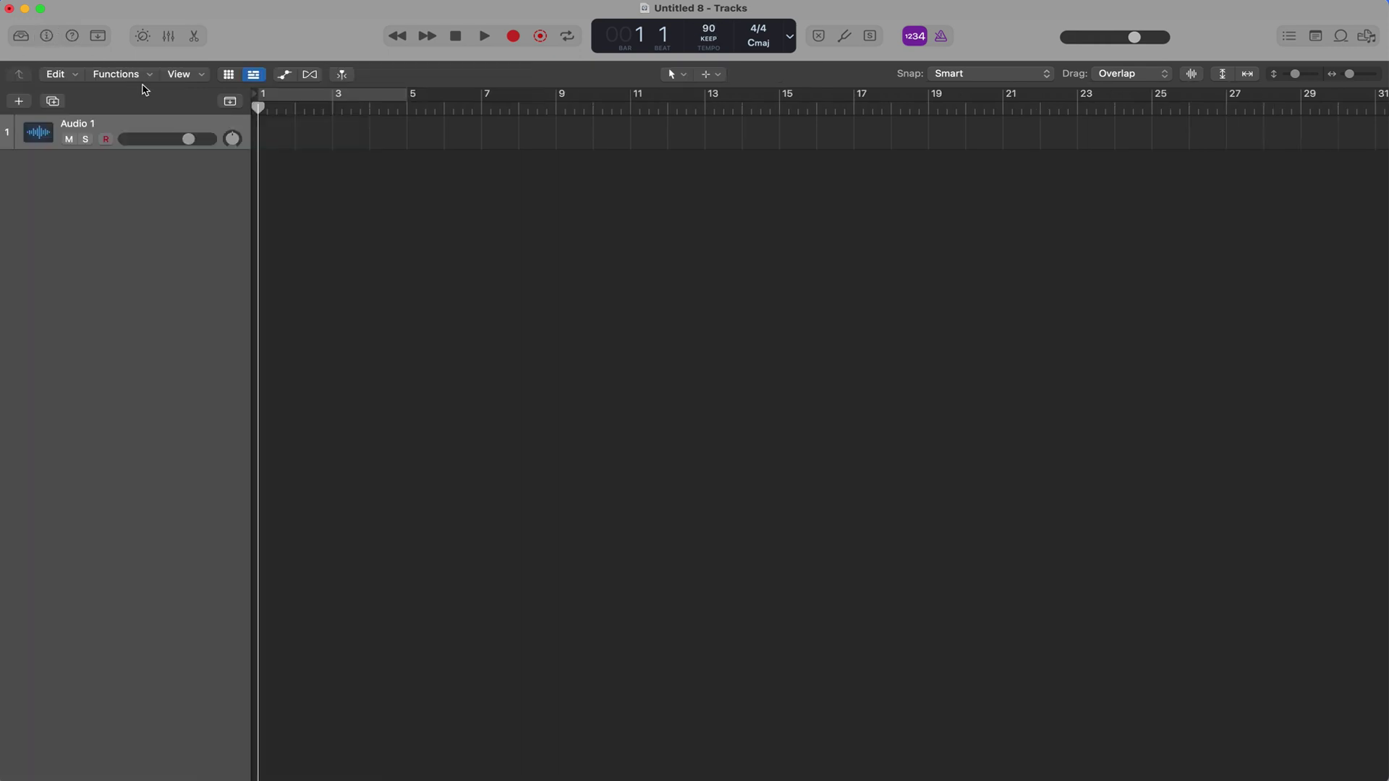
Add a Drummer track with the Alternative genre.
{"action": "left_click", "coordinate": [20, 103]}
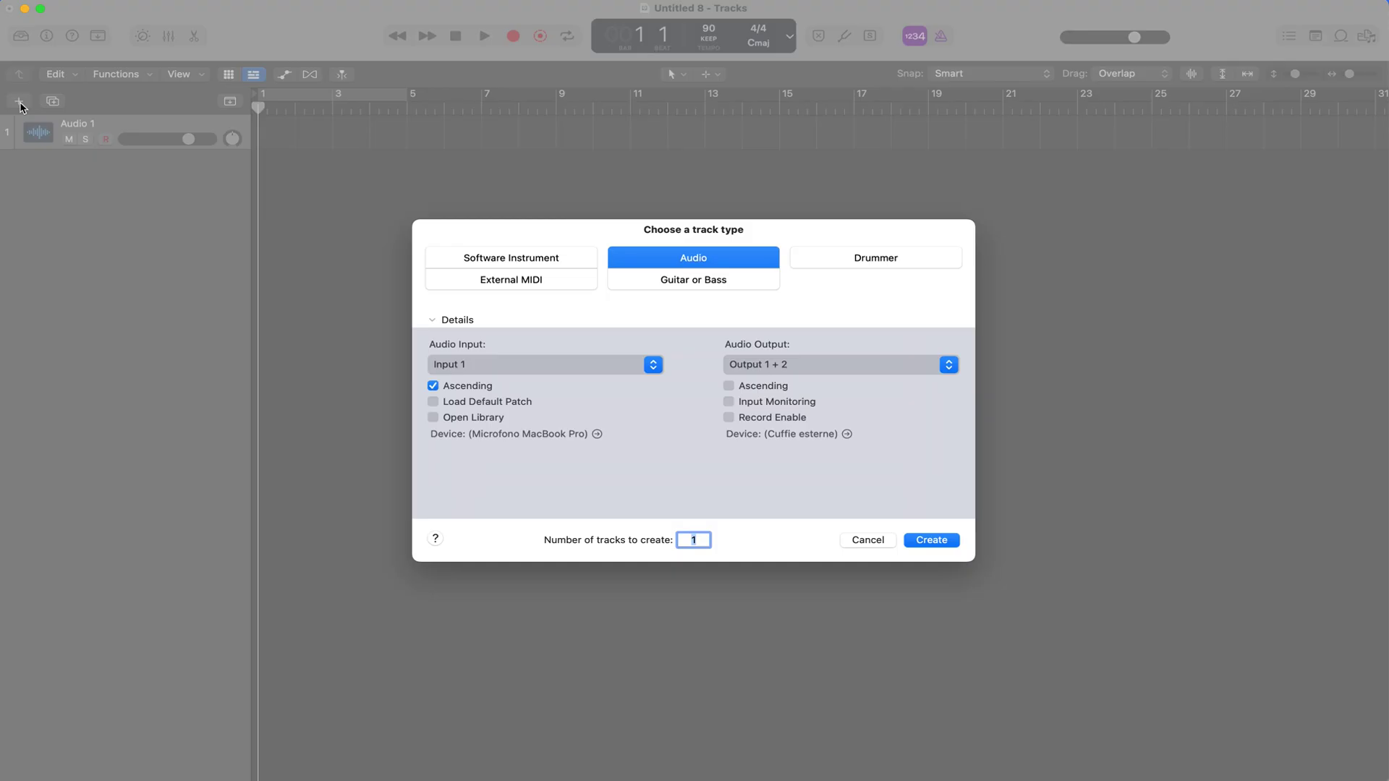
{"action": "left_click", "coordinate": [904, 263]}
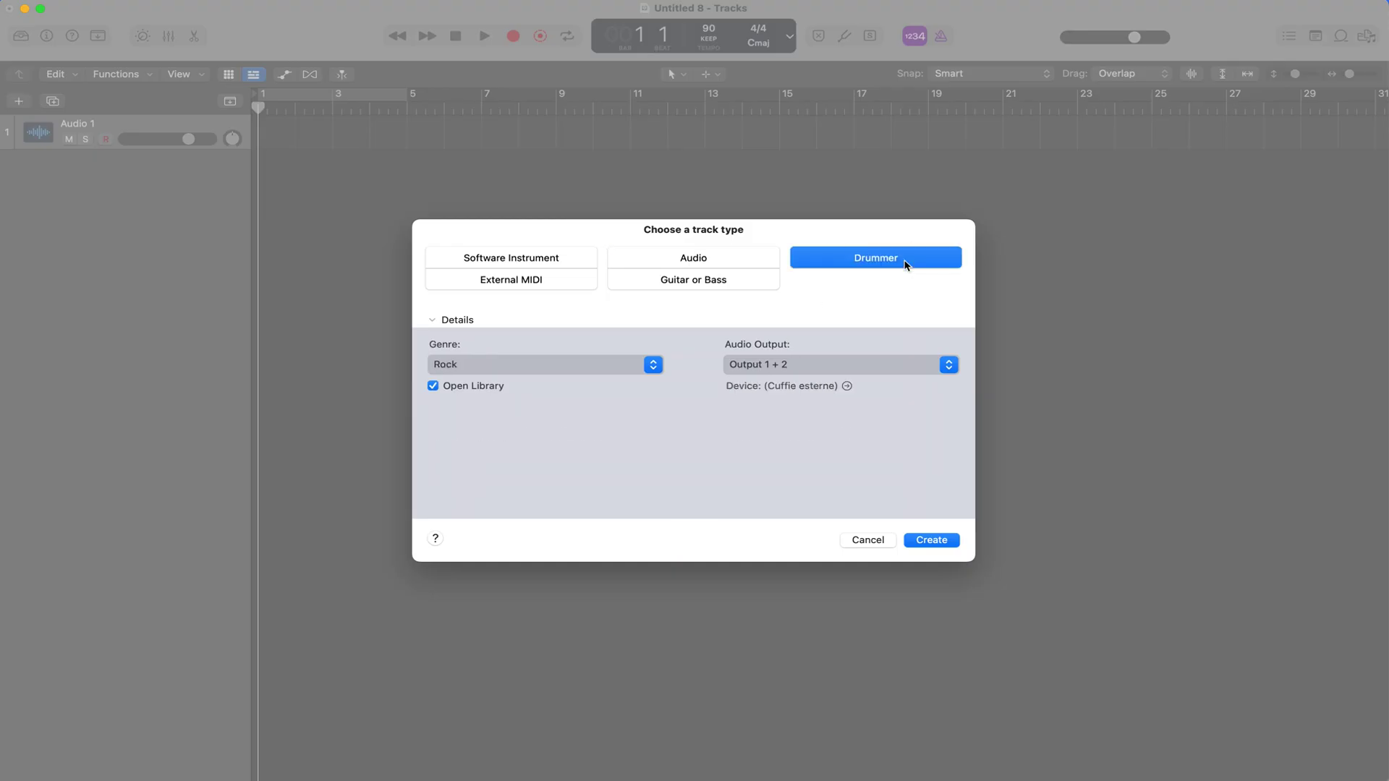
{"action": "left_click", "coordinate": [658, 364]}
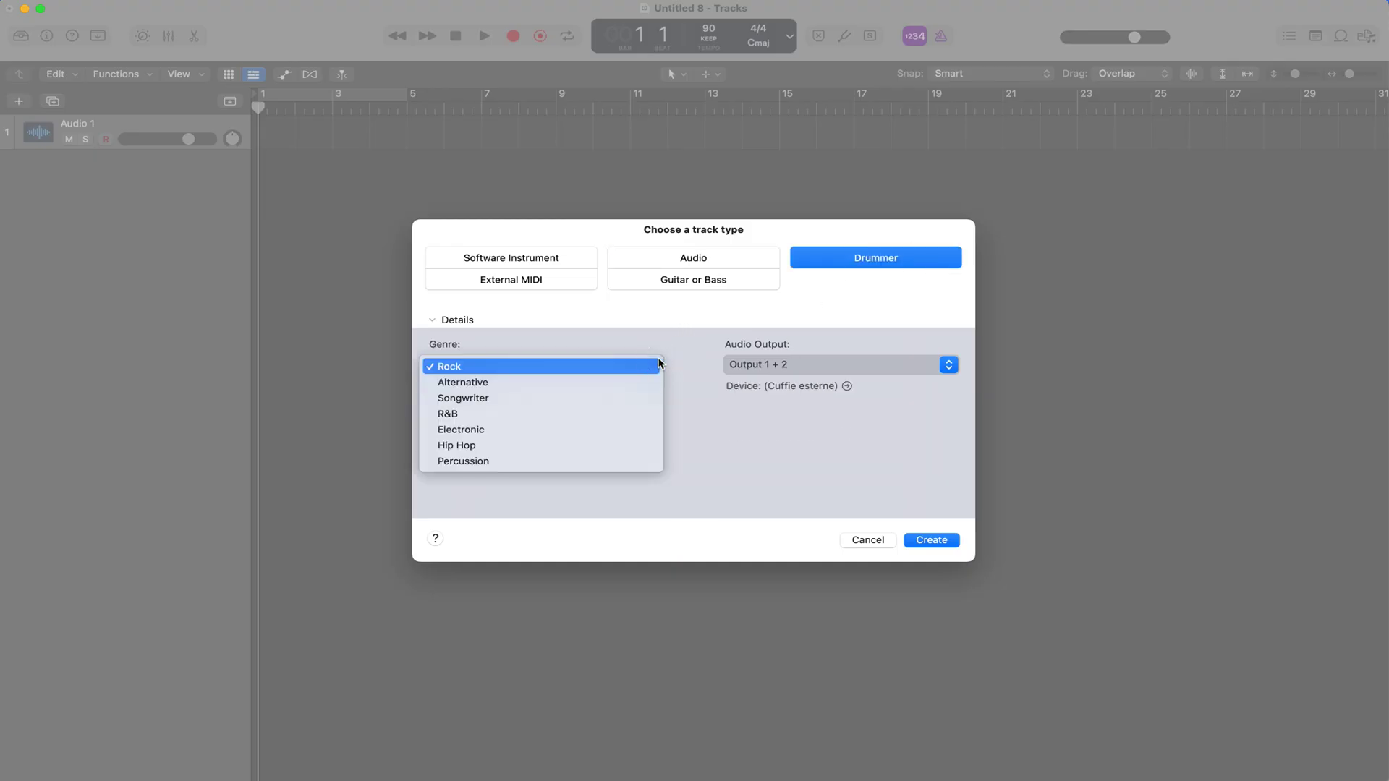
{"action": "left_click", "coordinate": [561, 384]}
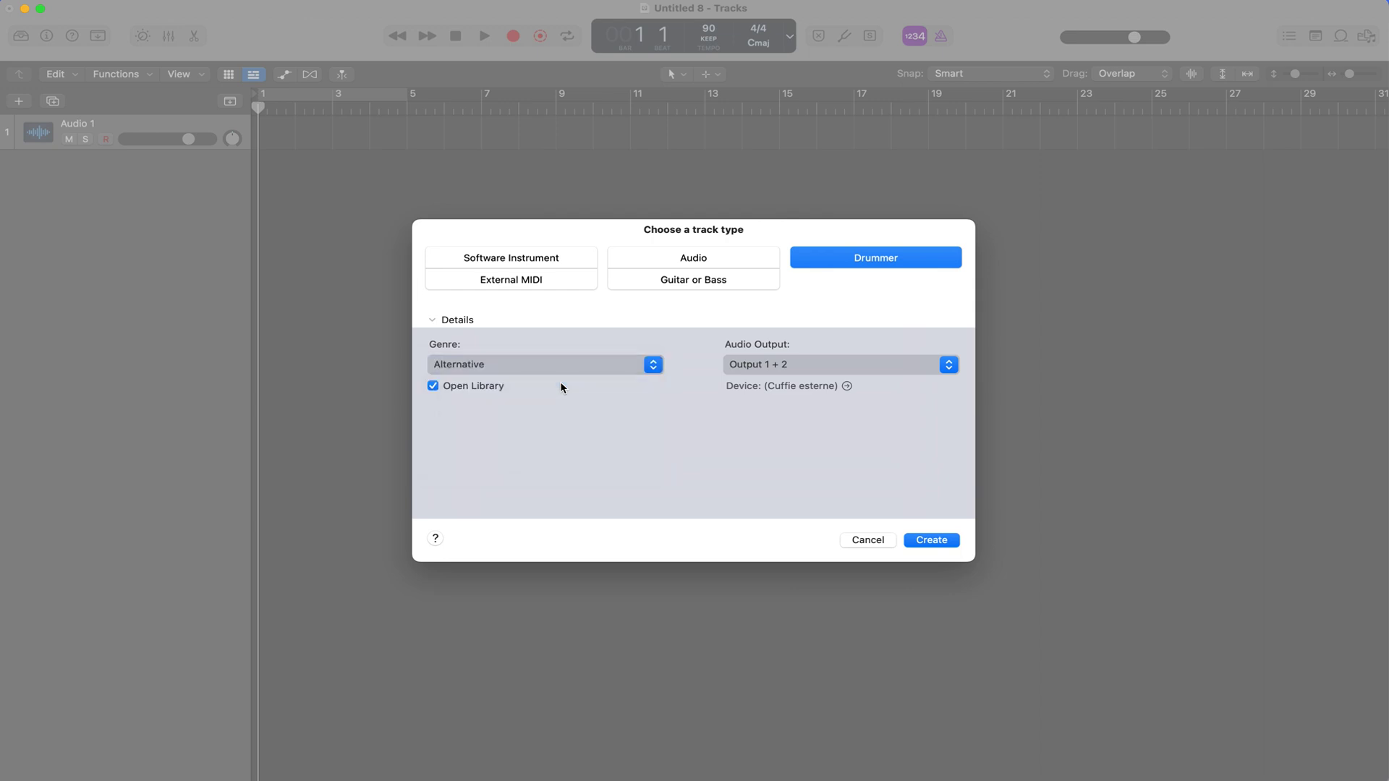
{"action": "left_click", "coordinate": [945, 544]}
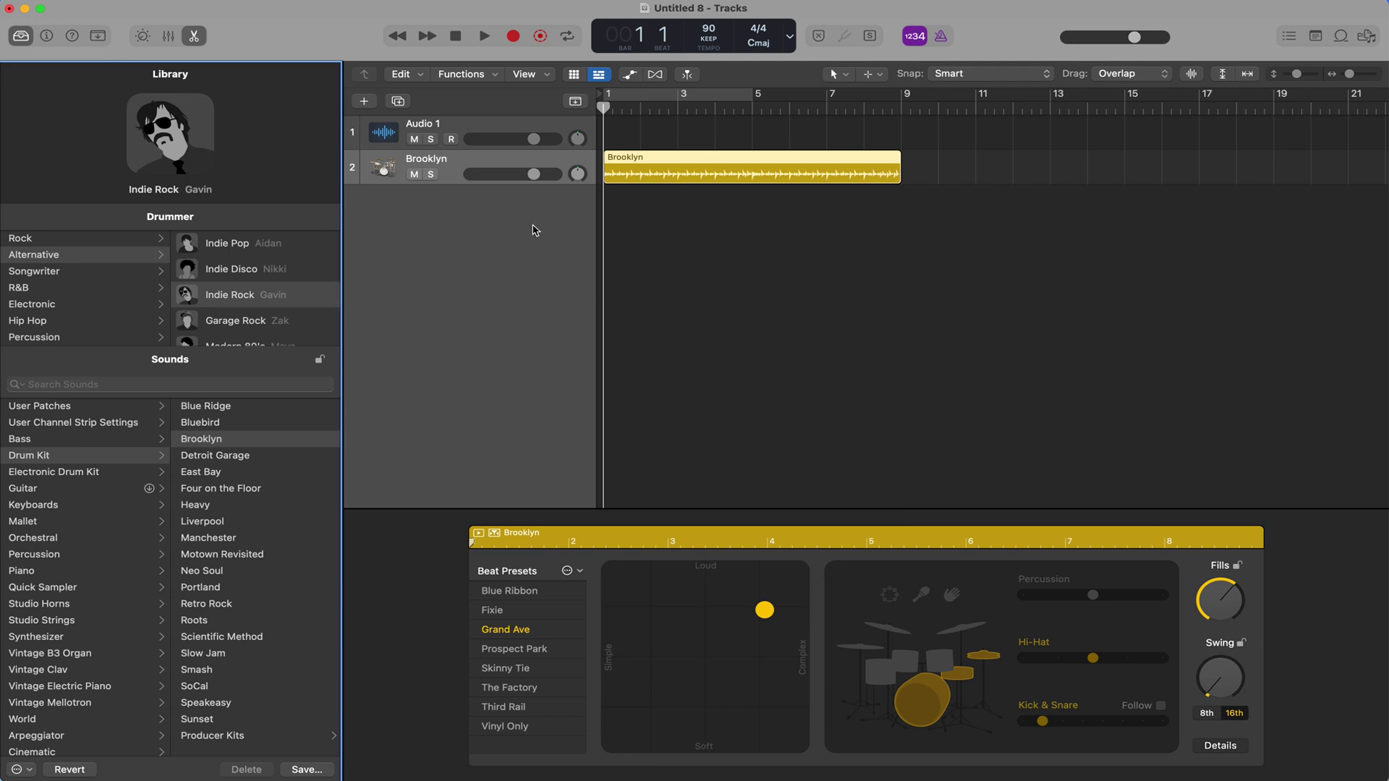
Audition the drummer region, switch the drummer to Indie Disco and stop playback.
{"action": "left_click", "coordinate": [478, 534]}
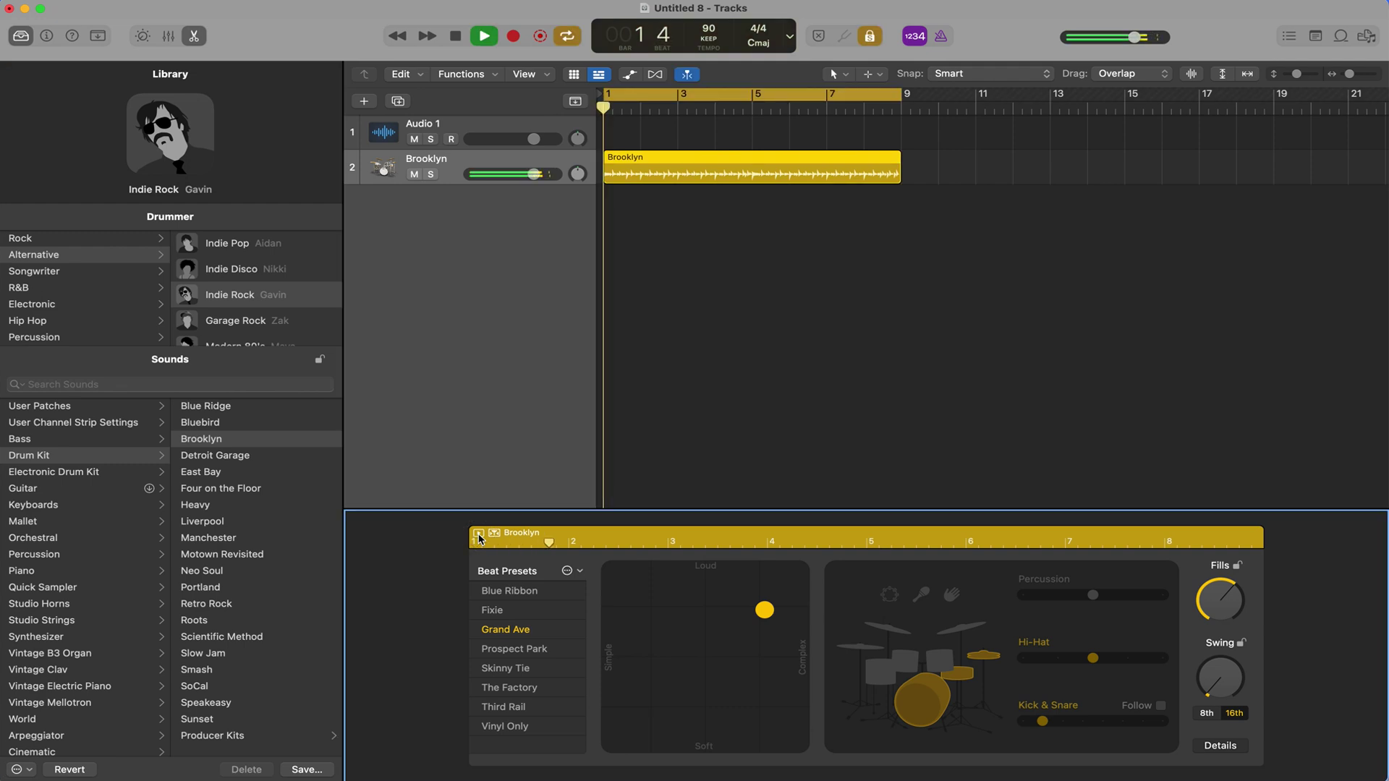
{"action": "scroll", "coordinate": [295, 305], "scroll_direction": "down", "scroll_amount": 2}
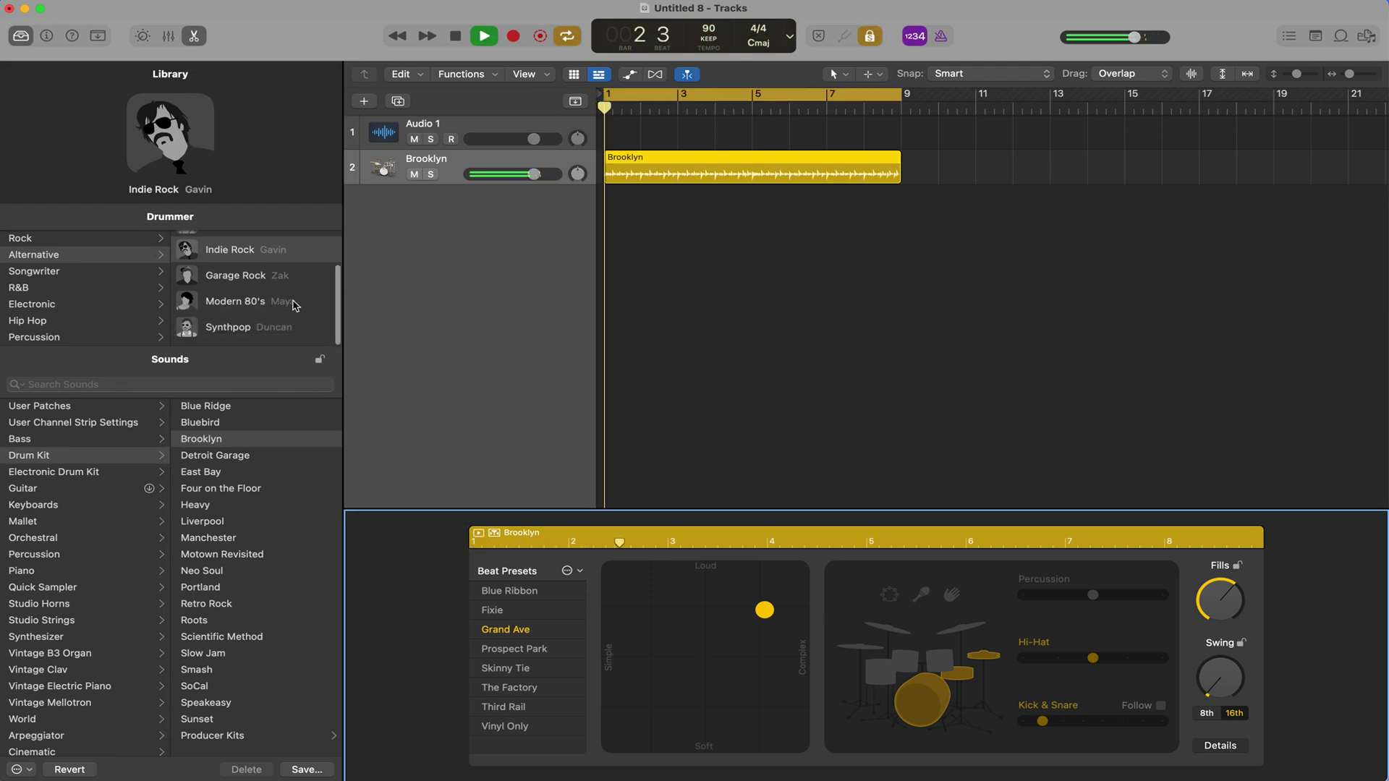
{"action": "scroll", "coordinate": [295, 305], "scroll_direction": "up", "scroll_amount": 2}
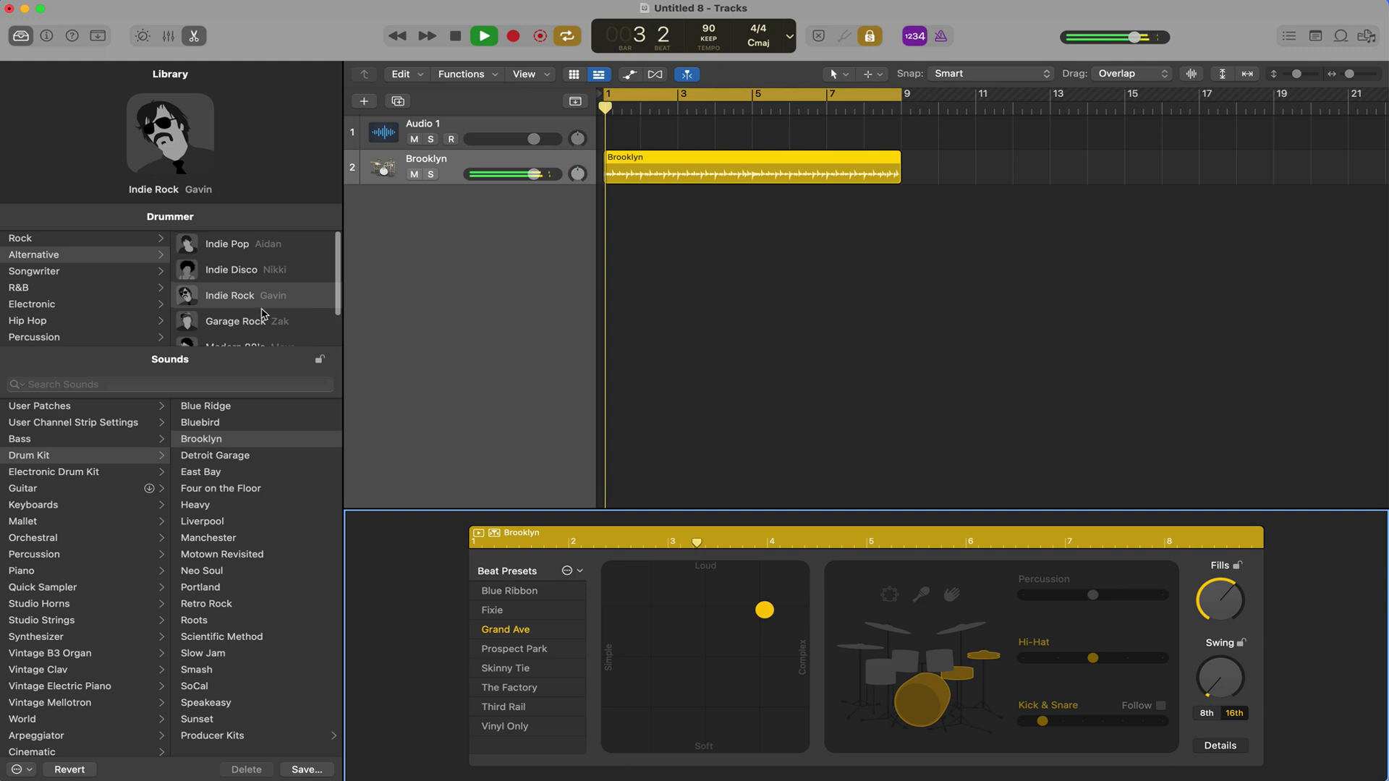
{"action": "left_click", "coordinate": [221, 275]}
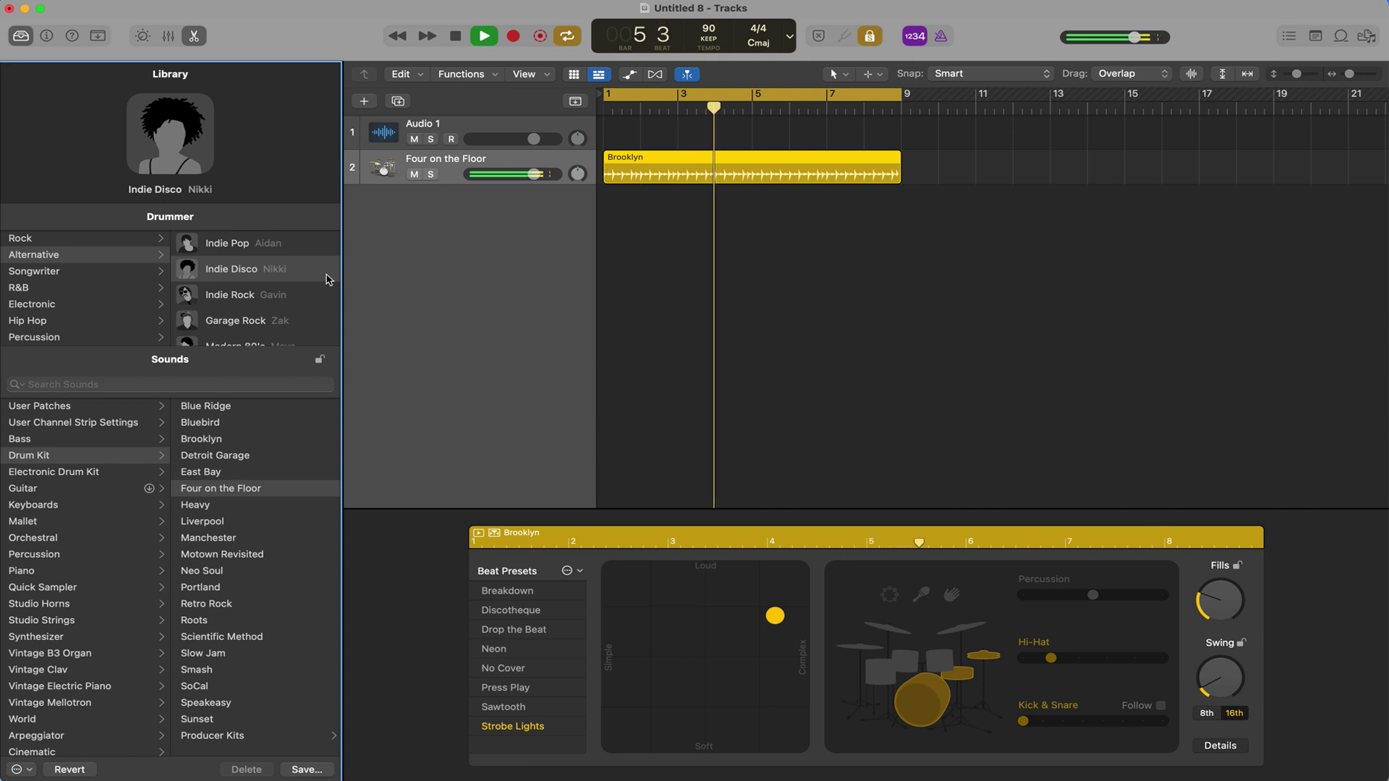
{"action": "key", "text": "space"}
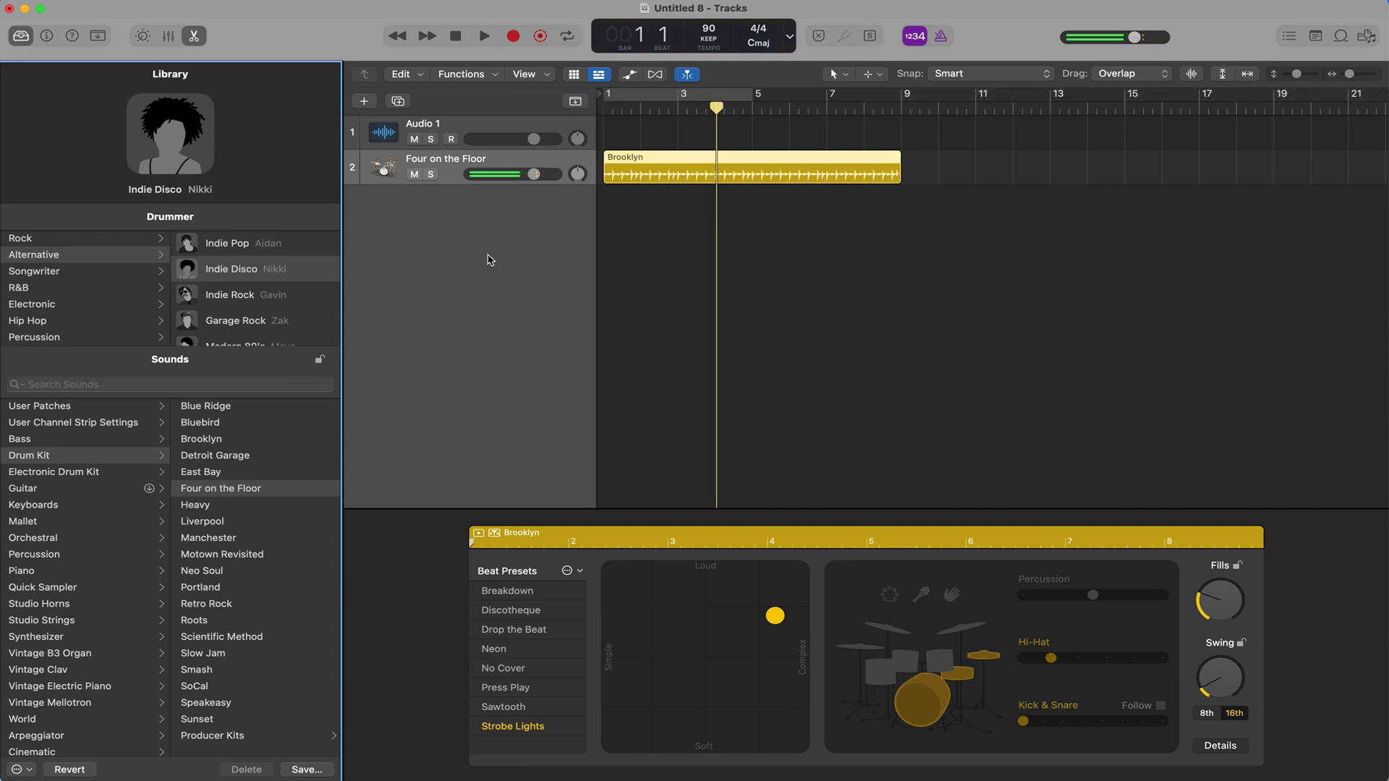
Try adding two more drummer regions, starting at bars 9 and 17, and undo both additions.
{"action": "mouse_move", "coordinate": [912, 172]}
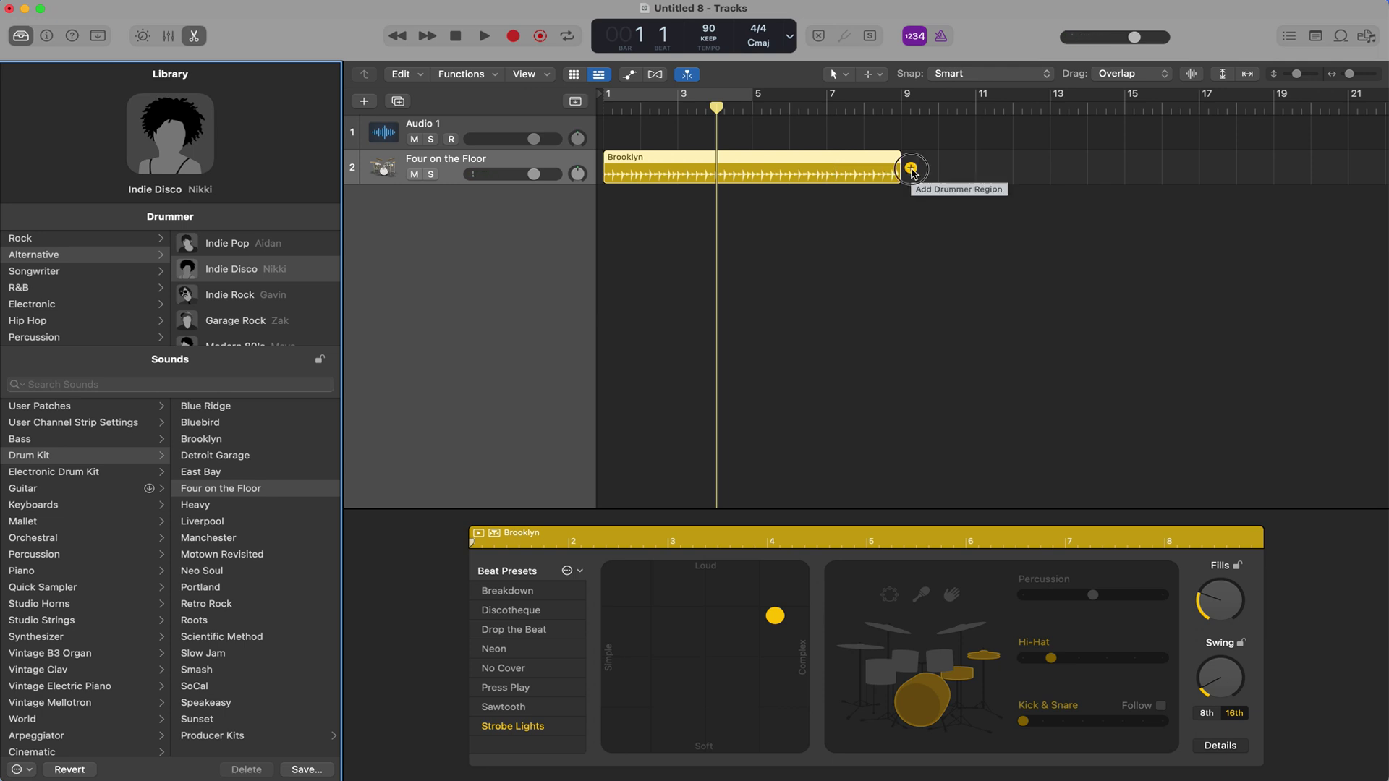
{"action": "left_click", "coordinate": [911, 169]}
{"action": "left_click", "coordinate": [1210, 169]}
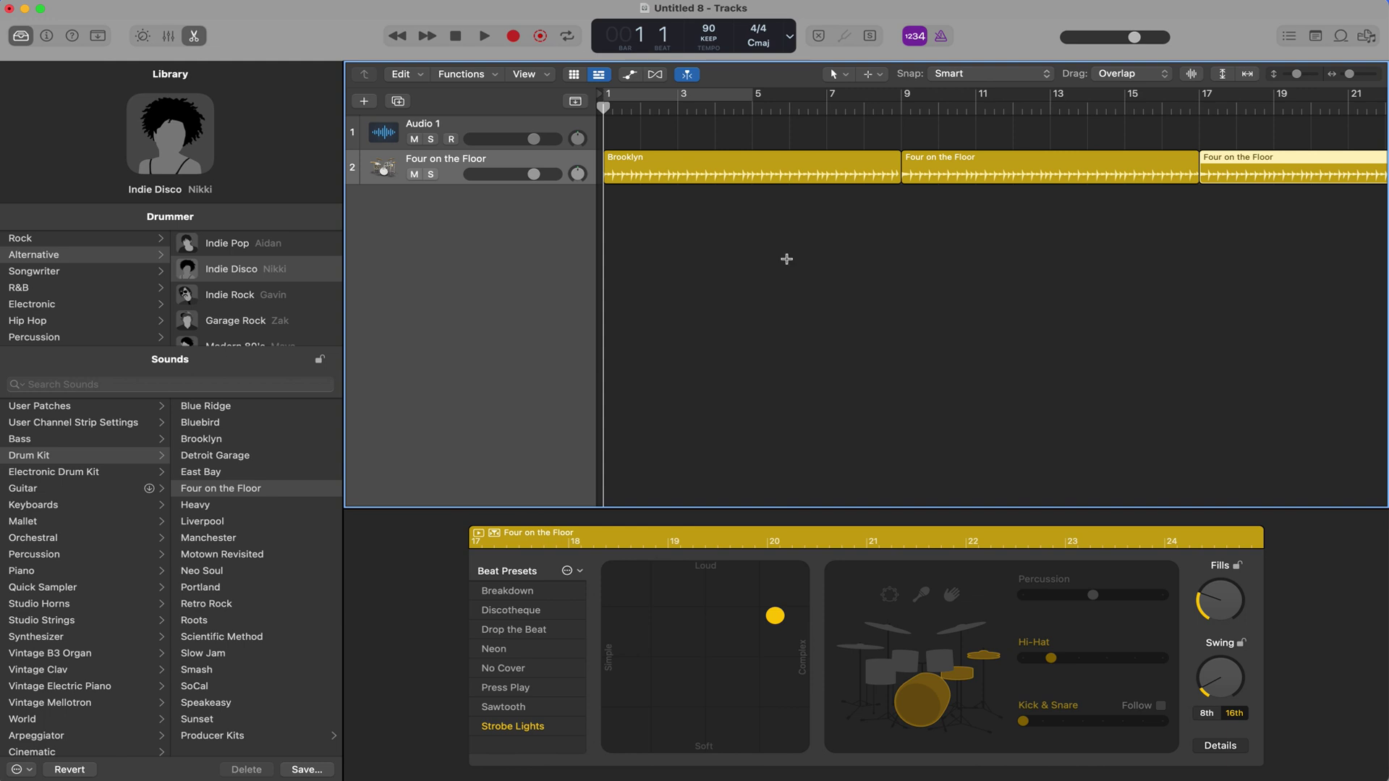
{"action": "key", "text": "super+z"}
{"action": "key", "text": "super+z"}
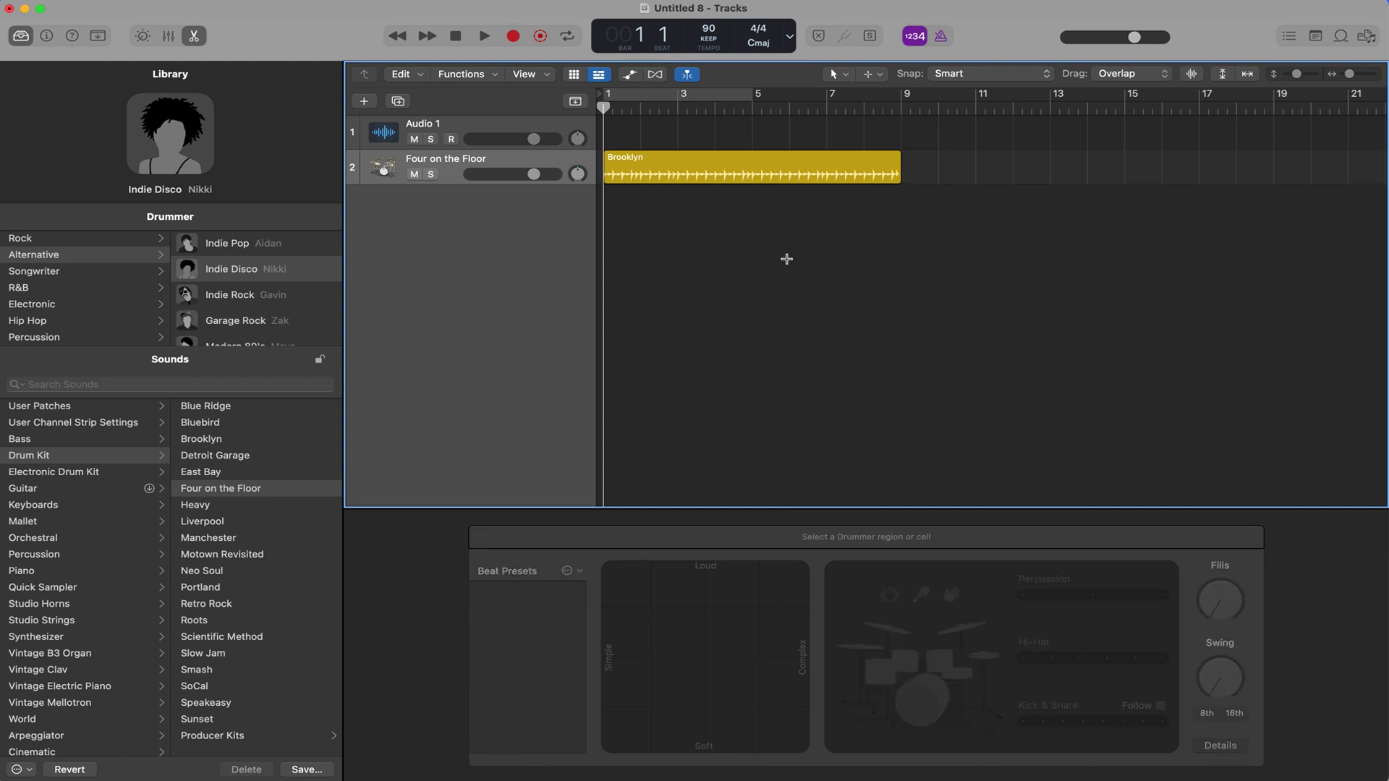
Make the drummer region's beat simpler and softer, and swap the hi-hat for toms at variation 1.
{"action": "left_click", "coordinate": [736, 182]}
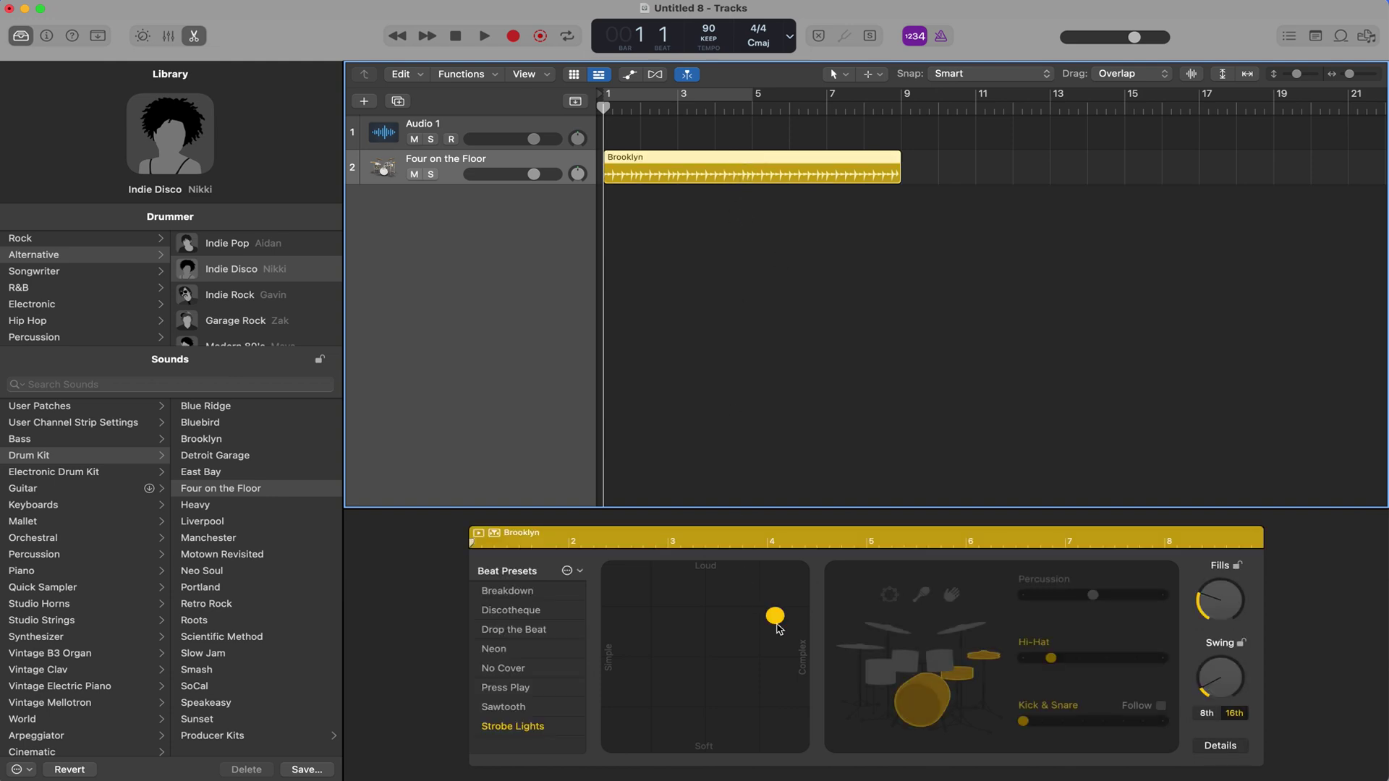
{"action": "left_click_drag", "start_coordinate": [776, 617], "coordinate": [625, 654]}
{"action": "left_click", "coordinate": [938, 664]}
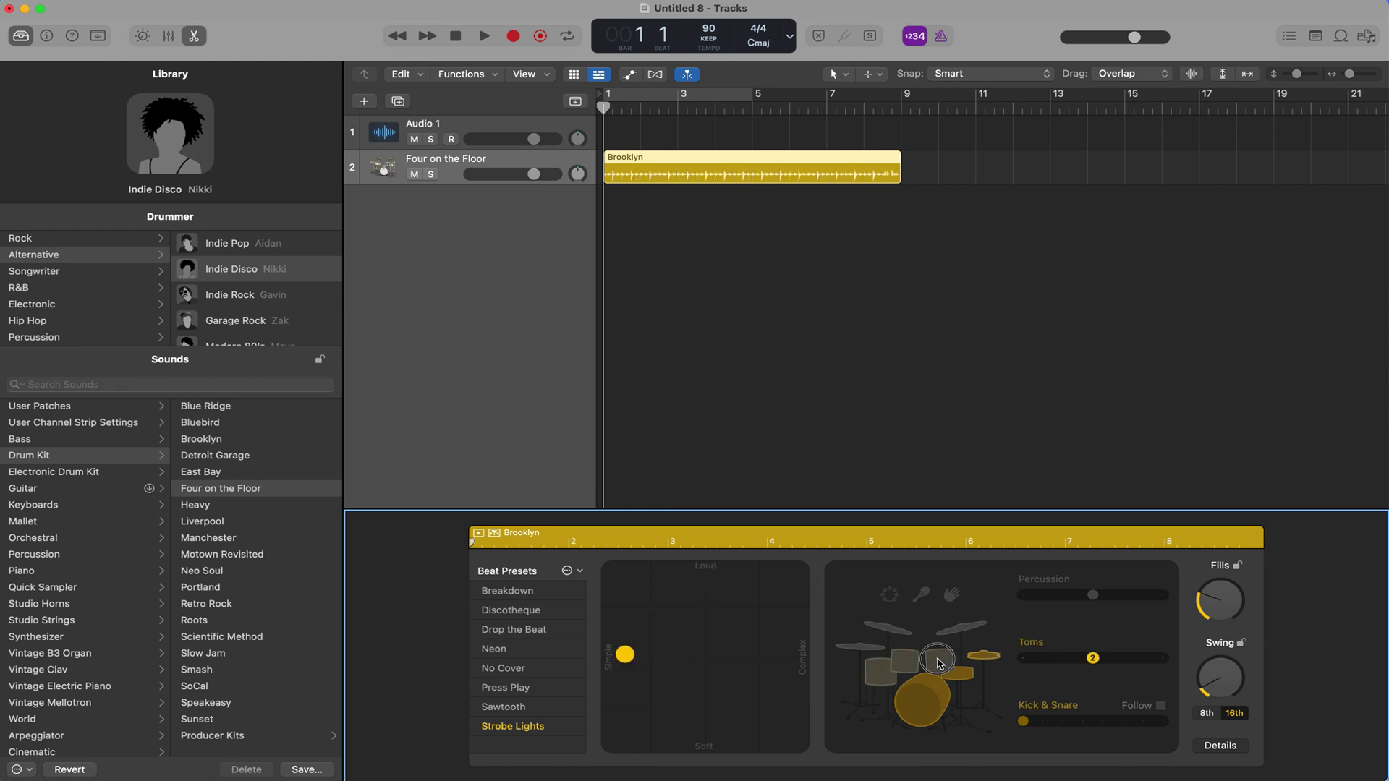
{"action": "left_click_drag", "start_coordinate": [1084, 661], "coordinate": [1040, 661]}
{"action": "left_click", "coordinate": [1068, 658]}
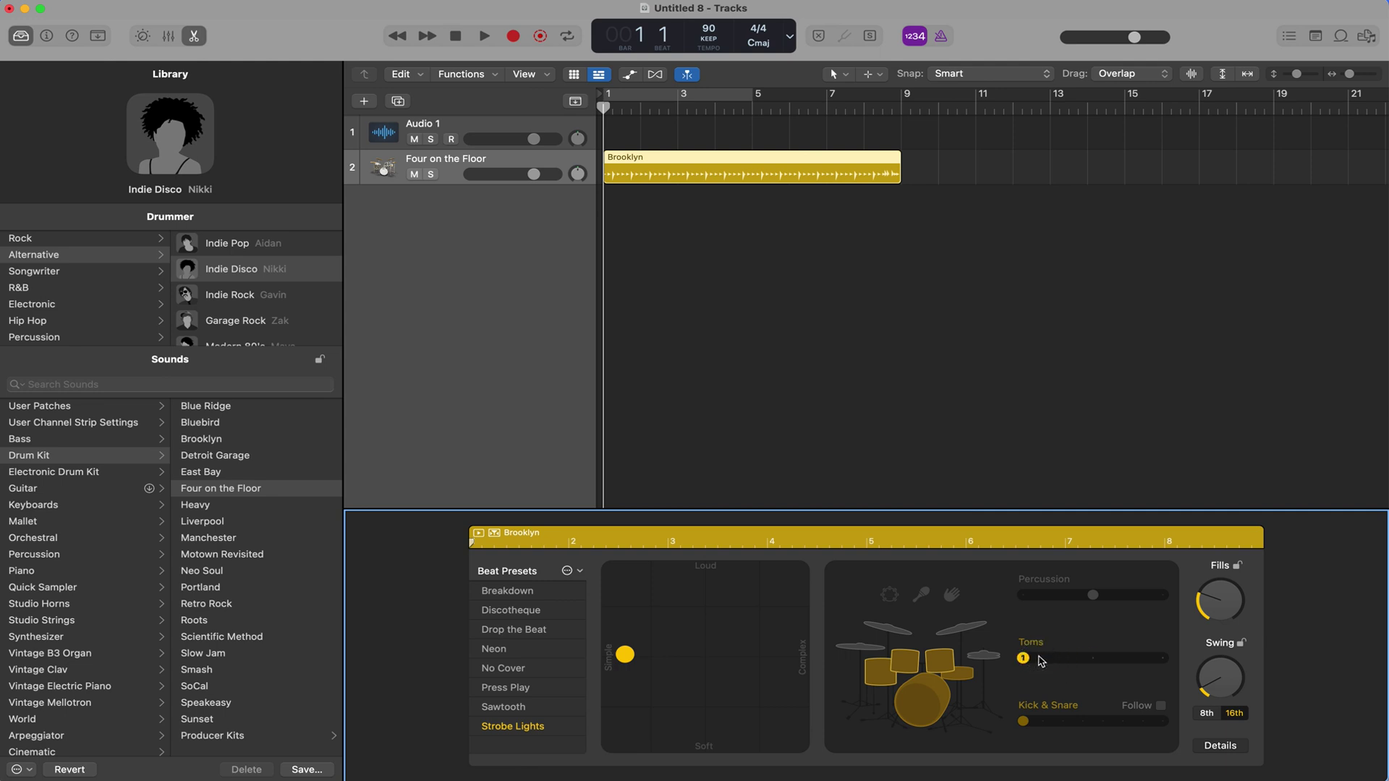
Delete the drummer region from the drum track and hide the Library and the Drummer editor.
{"action": "left_click", "coordinate": [543, 159]}
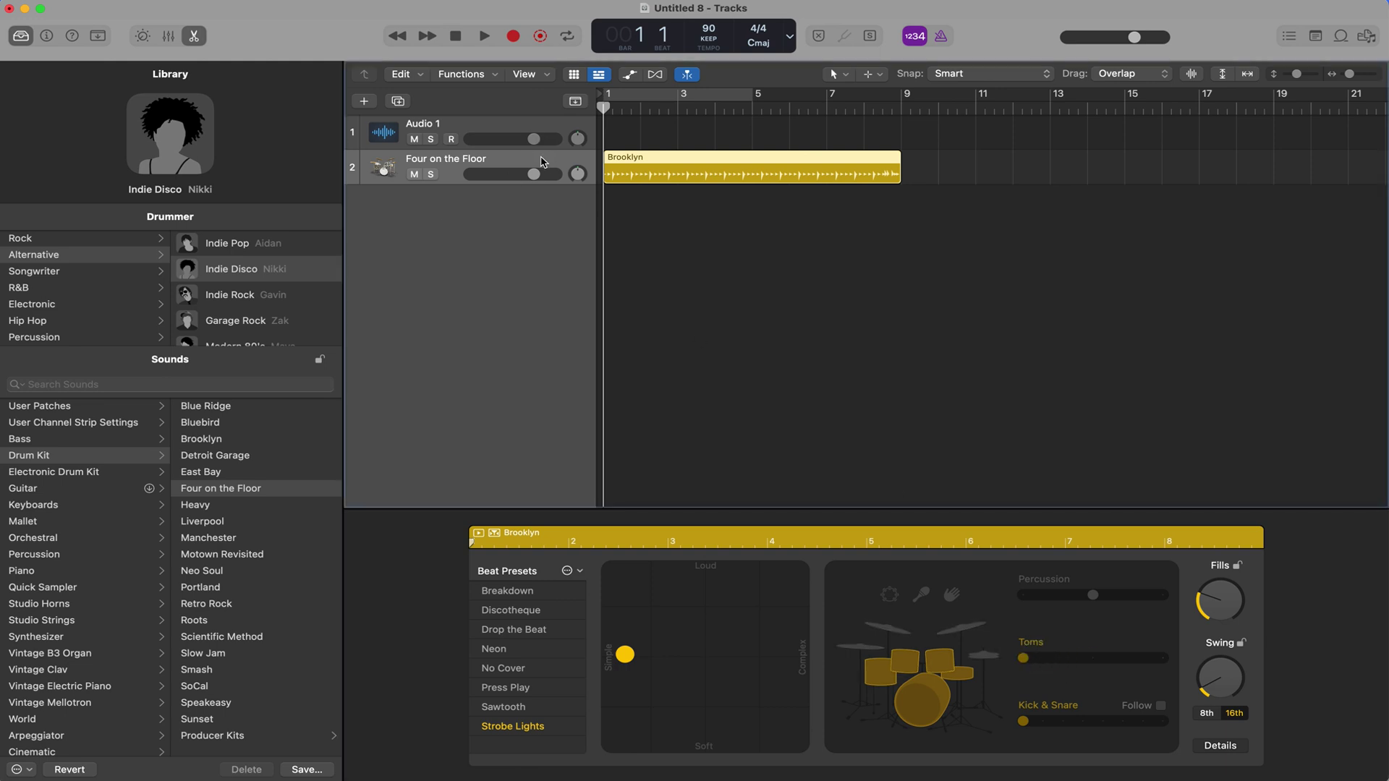
{"action": "key", "text": "Delete"}
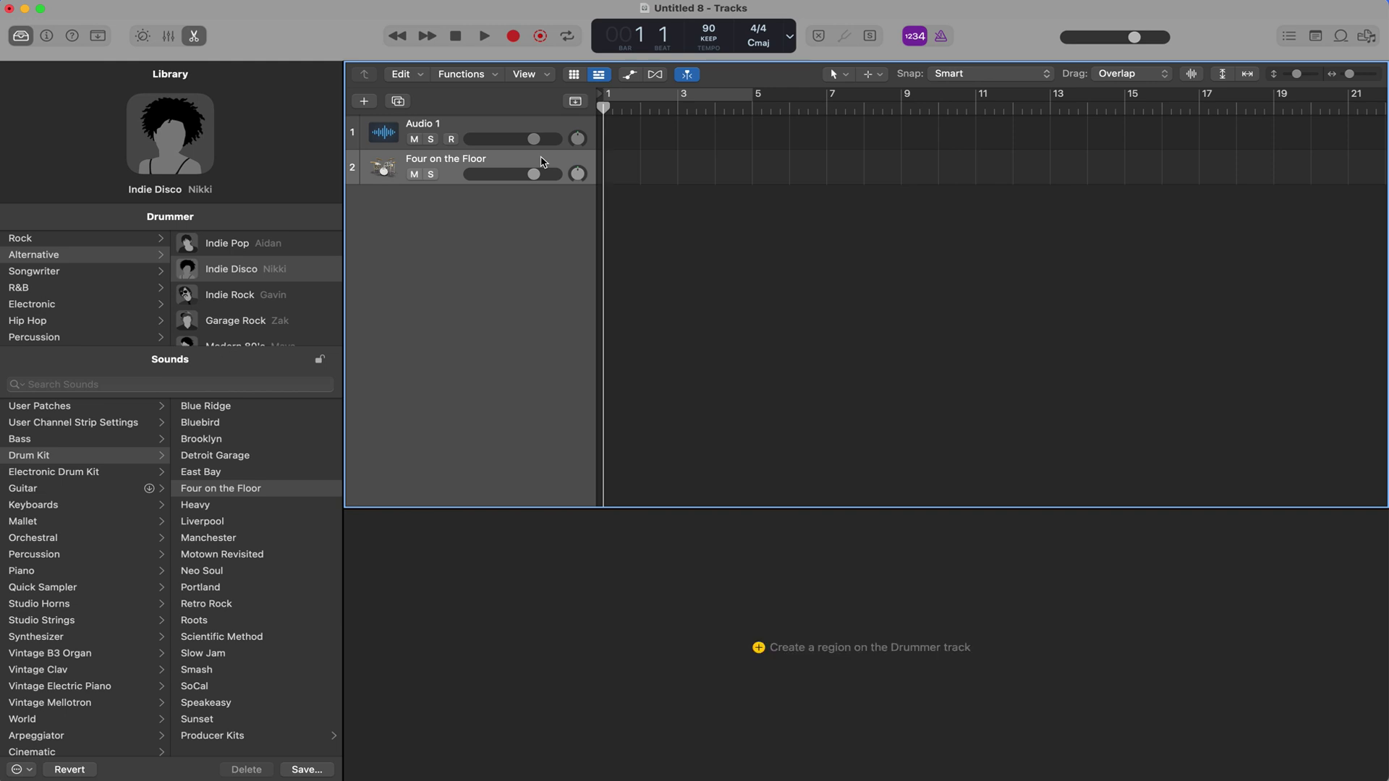
{"action": "left_click", "coordinate": [21, 36]}
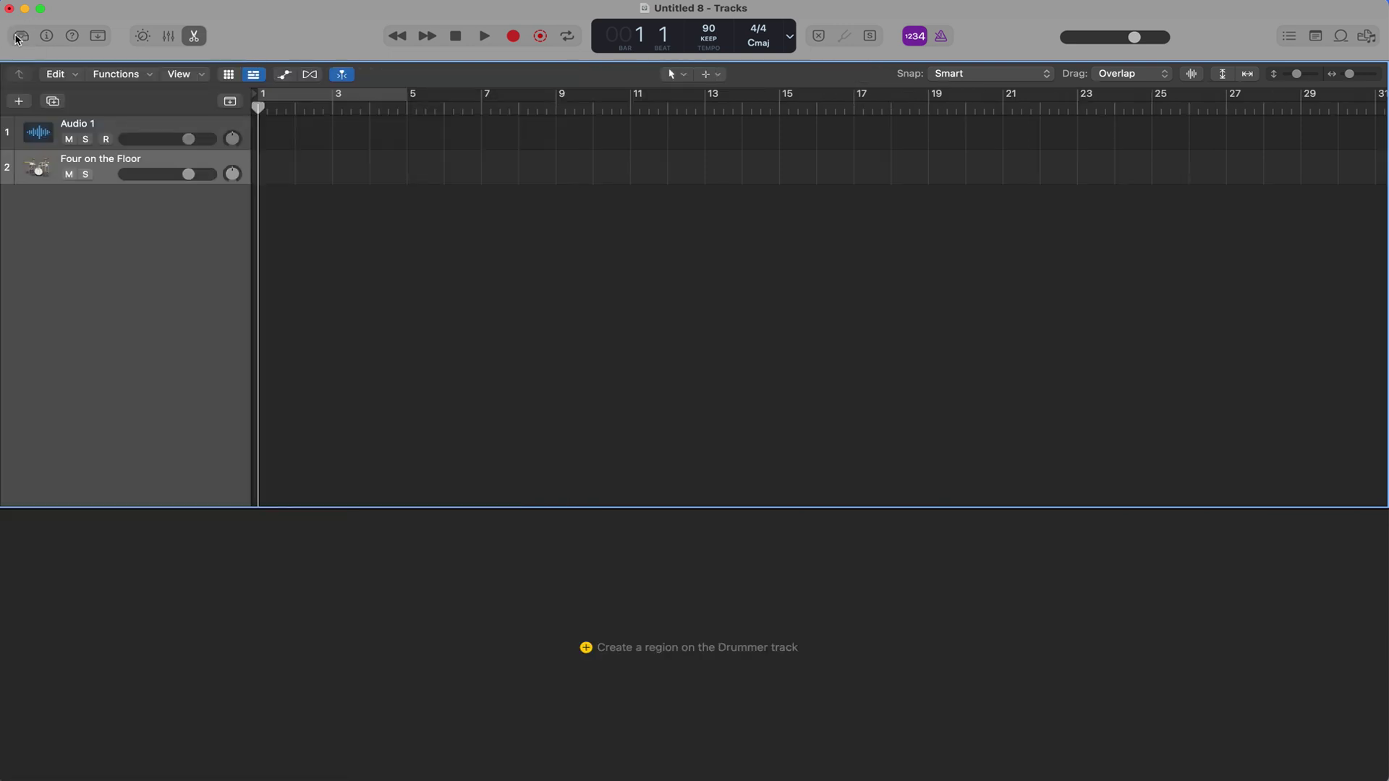
{"action": "key", "text": "e"}
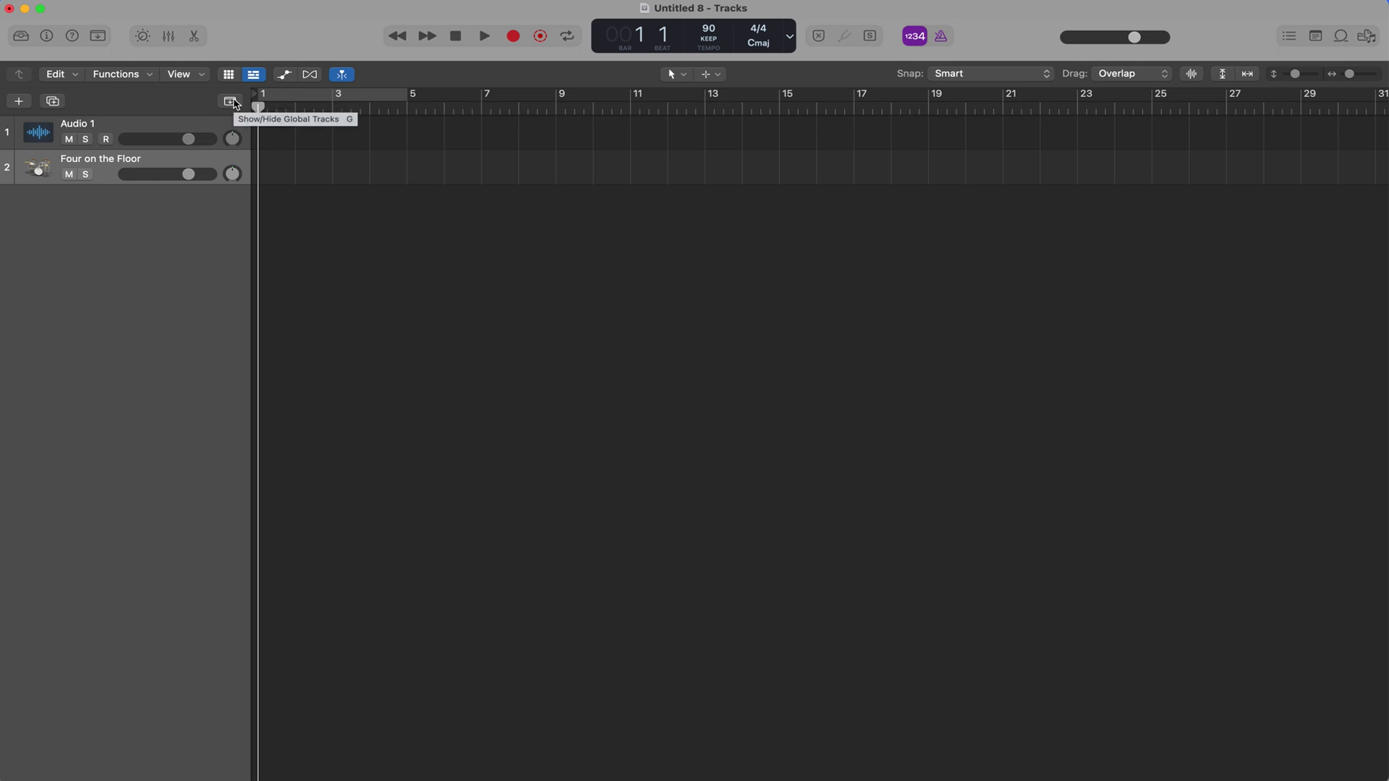
Show the global tracks and add Intro, Verse and Chorus arrangement markers, with the Intro shortened to end at bar 5.
{"action": "left_click", "coordinate": [231, 102]}
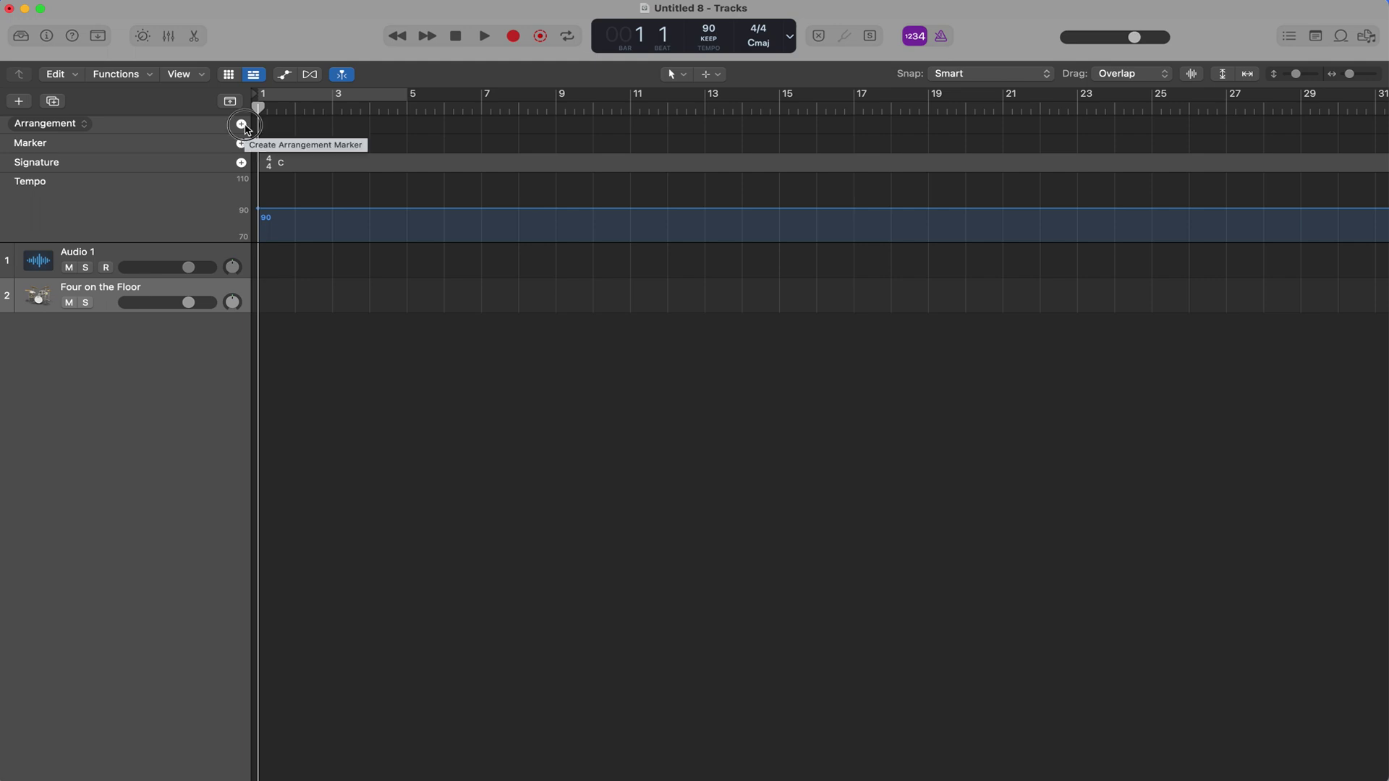
{"action": "left_click", "coordinate": [243, 125]}
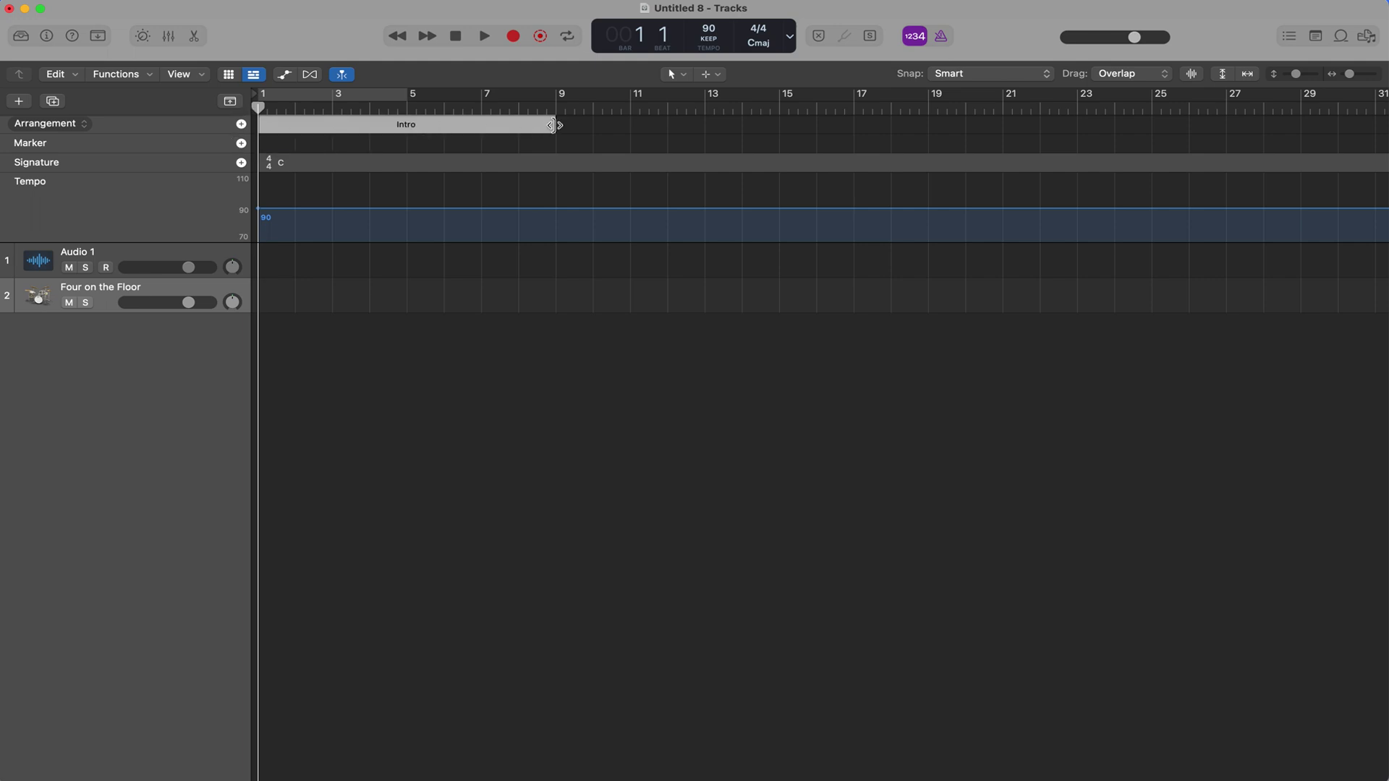
{"action": "left_click_drag", "start_coordinate": [554, 125], "coordinate": [408, 124]}
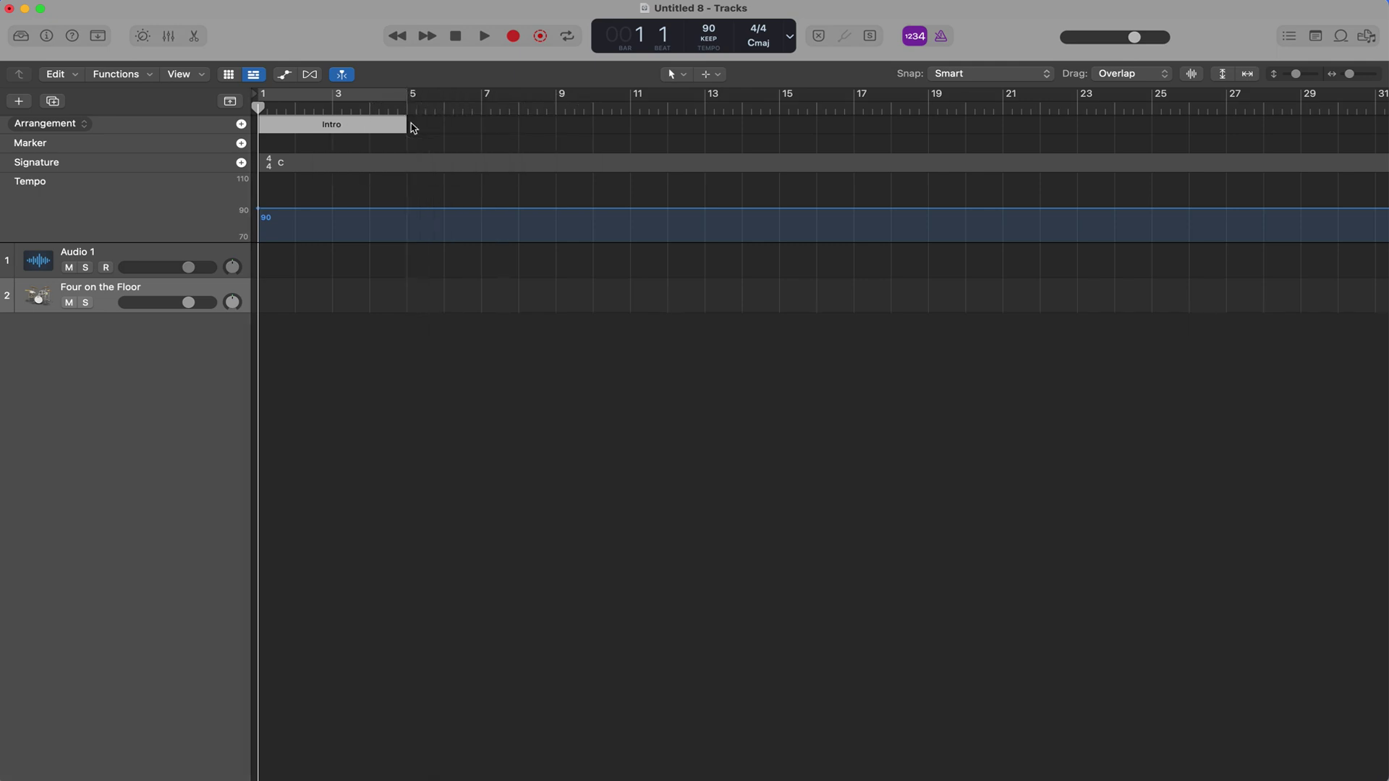
{"action": "left_click", "coordinate": [242, 124]}
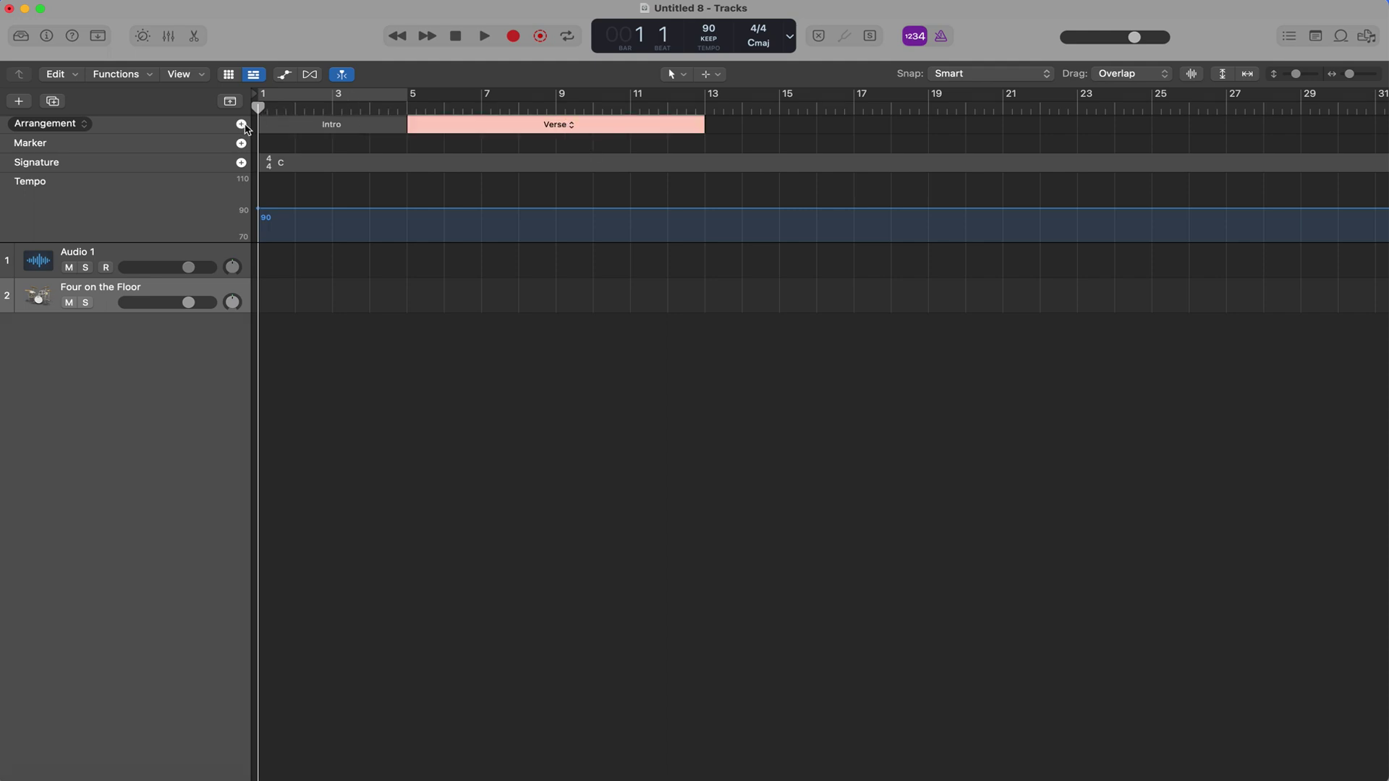
{"action": "left_click", "coordinate": [243, 125]}
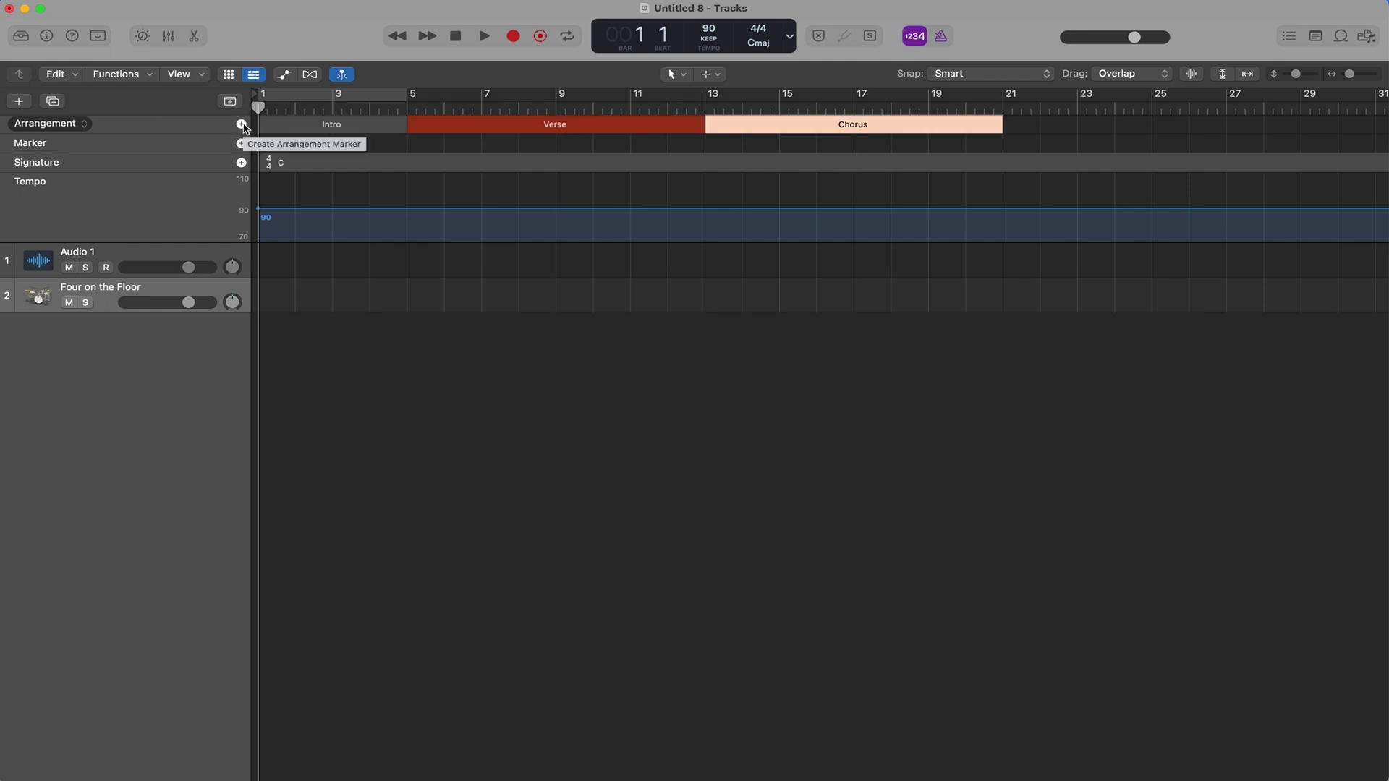
Add an arrangement marker after the Chorus, rename it Verse 2 and shorten it to end at bar 25.
{"action": "left_click", "coordinate": [242, 125]}
{"action": "scroll", "coordinate": [742, 381], "scroll_direction": "right", "scroll_amount": 2}
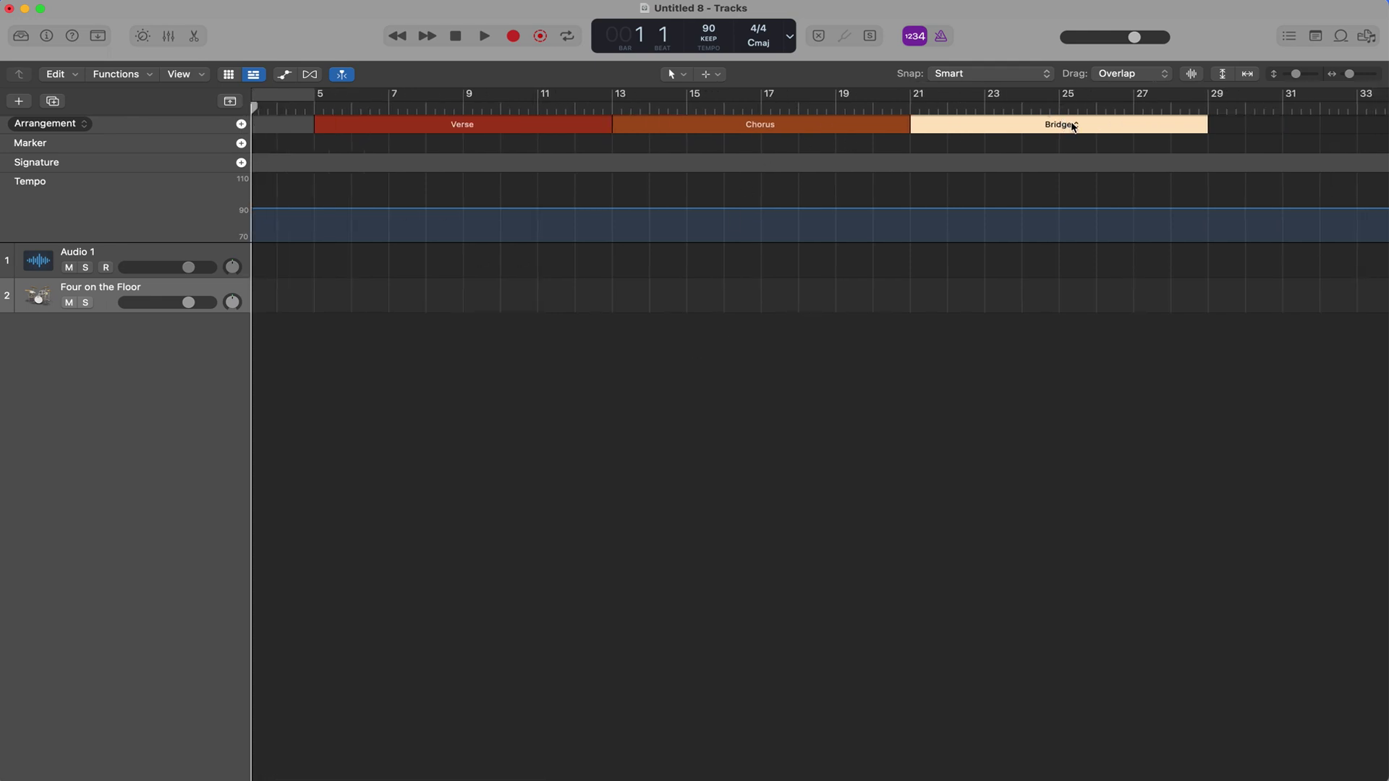
{"action": "left_click", "coordinate": [1074, 126]}
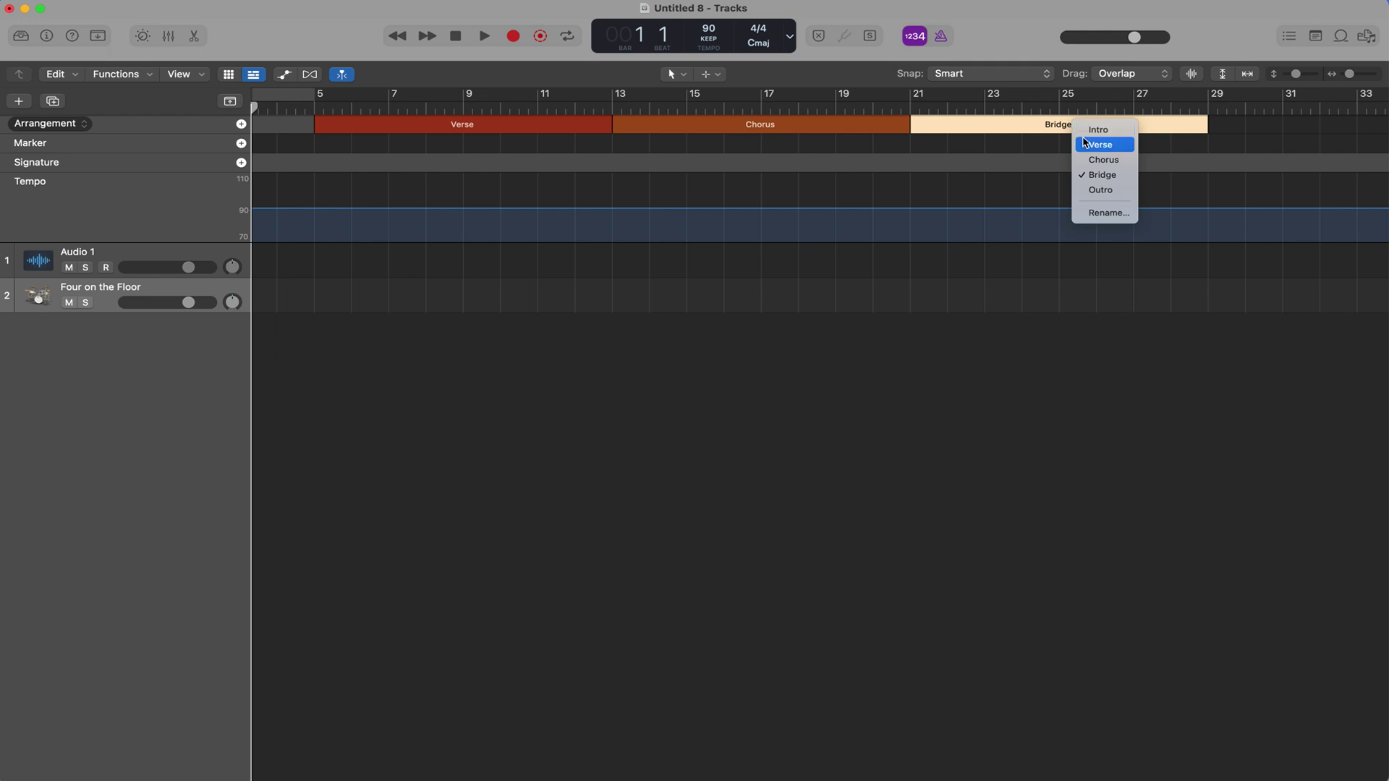
{"action": "left_click", "coordinate": [1087, 146]}
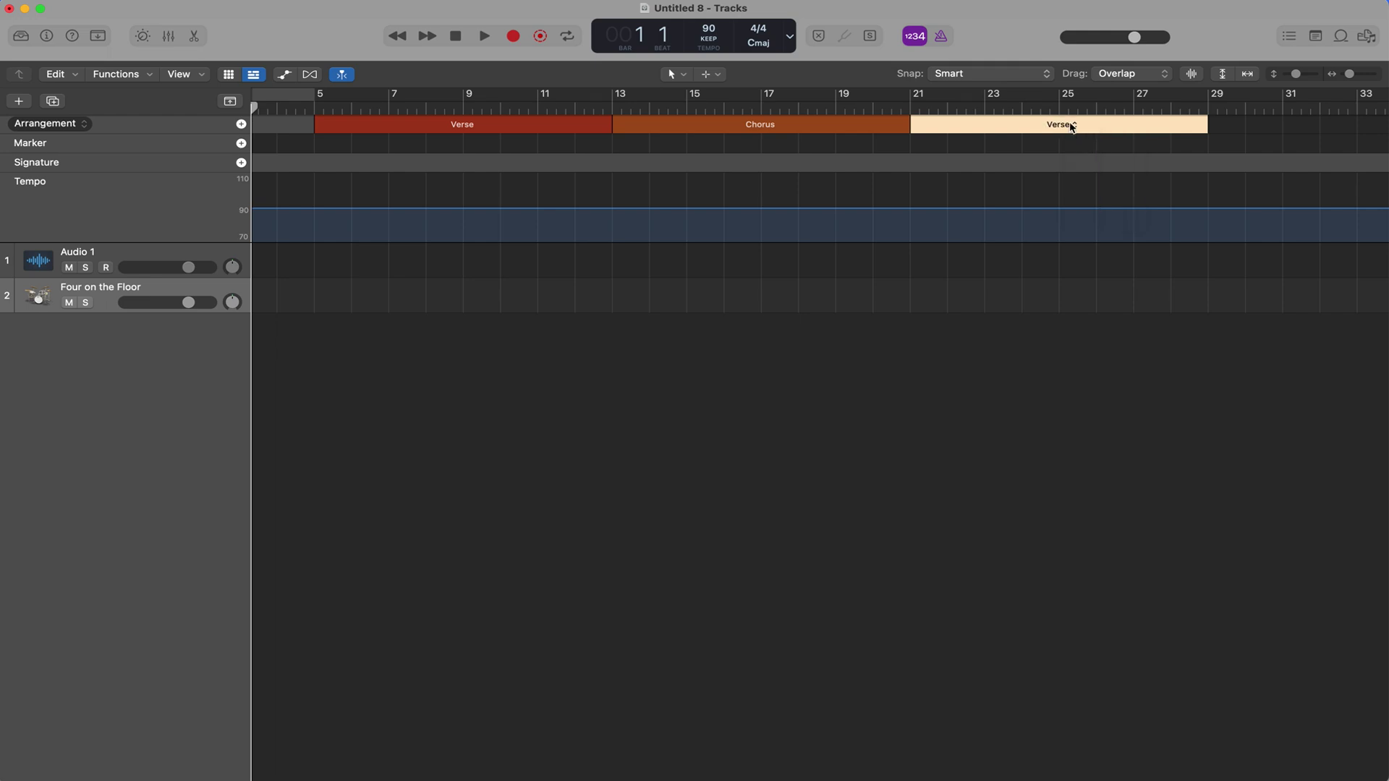
{"action": "left_click", "coordinate": [1074, 127]}
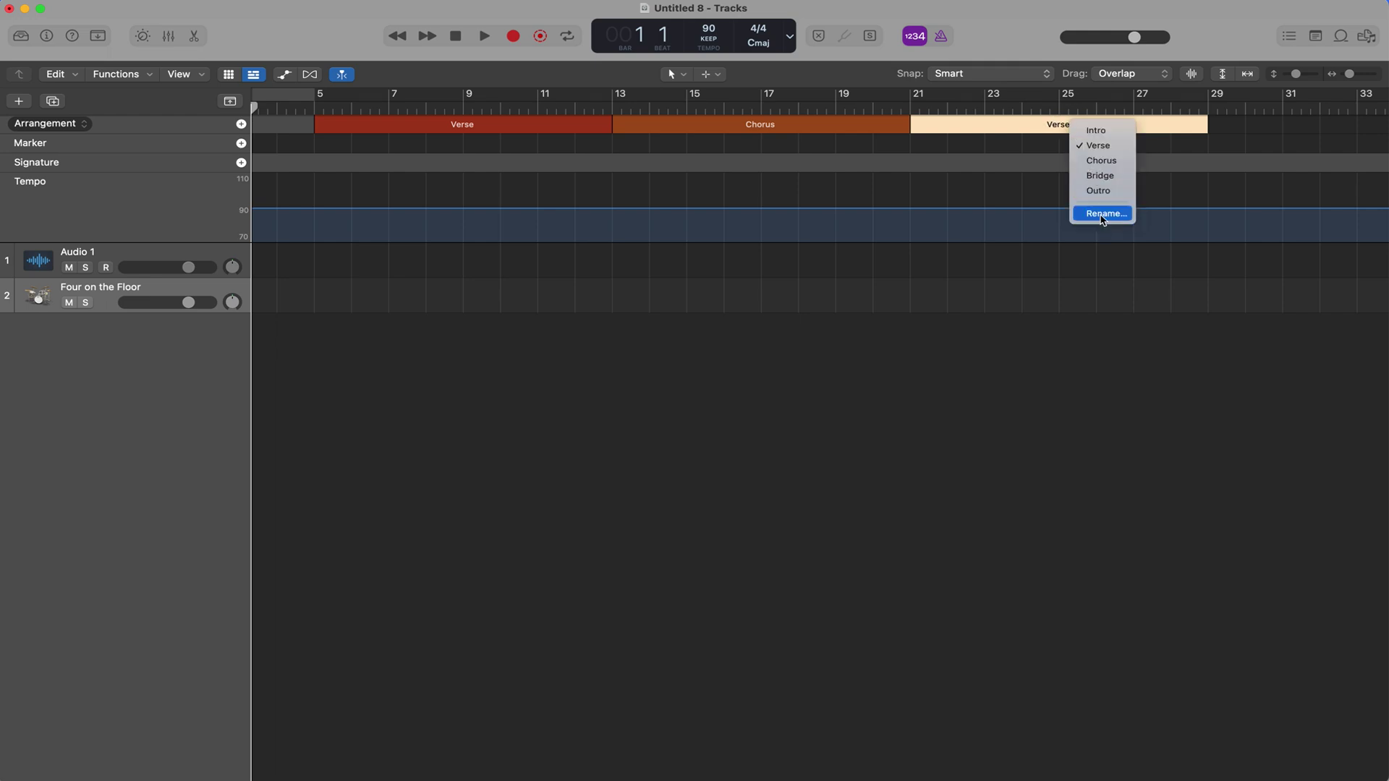
{"action": "left_click", "coordinate": [1099, 215]}
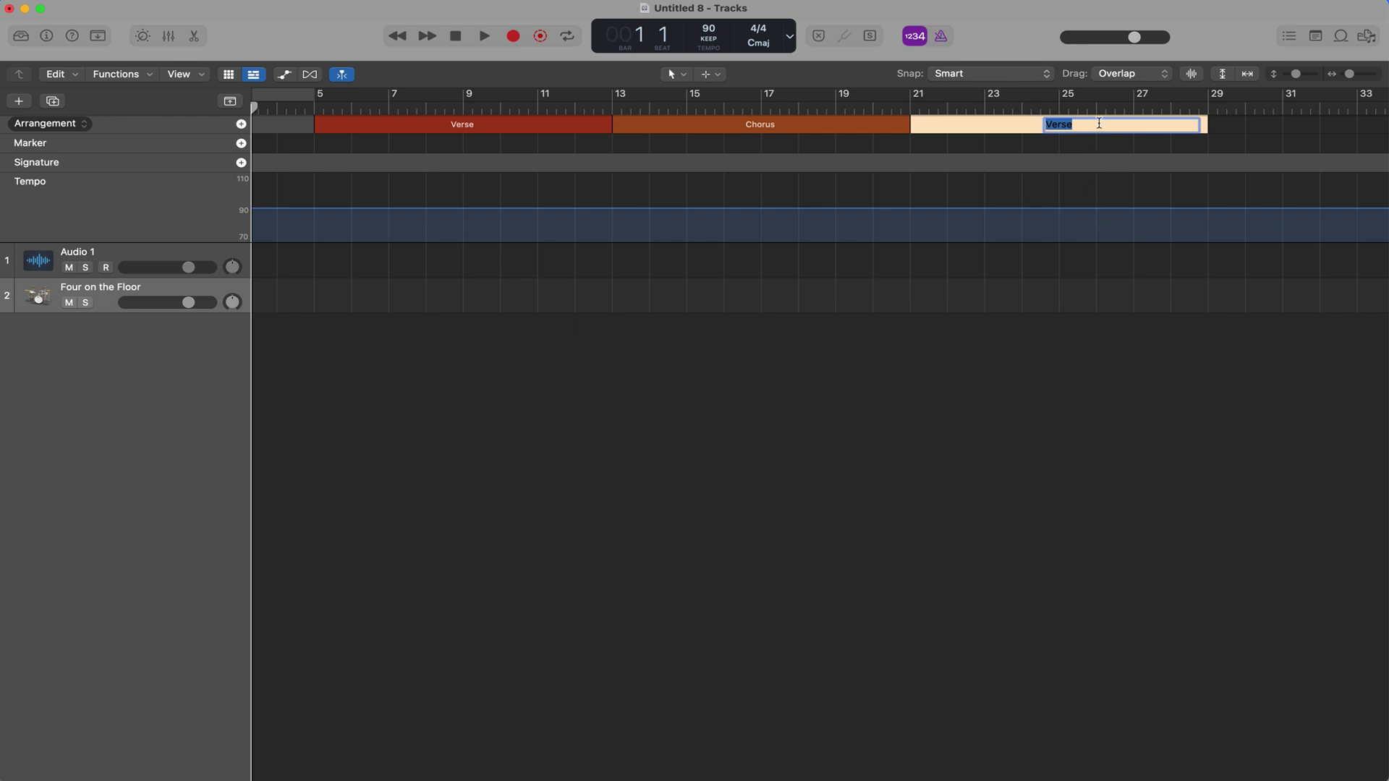
{"action": "left_click", "coordinate": [1099, 123]}
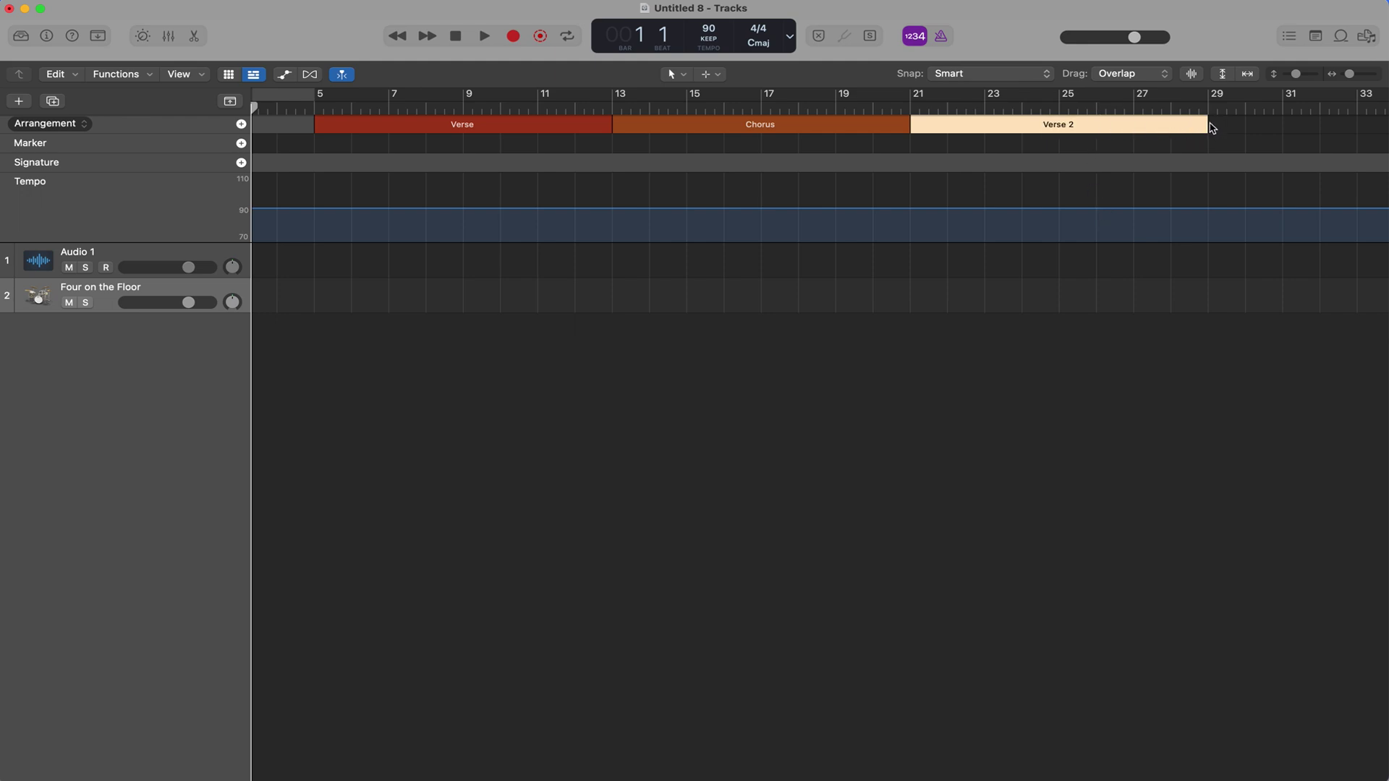
{"action": "left_click_drag", "start_coordinate": [1209, 128], "coordinate": [1060, 128]}
Add an arrangement marker after Verse 2 named Chorus 2, followed by a Bridge marker shortened to end at bar 37.
{"action": "left_click", "coordinate": [241, 124]}
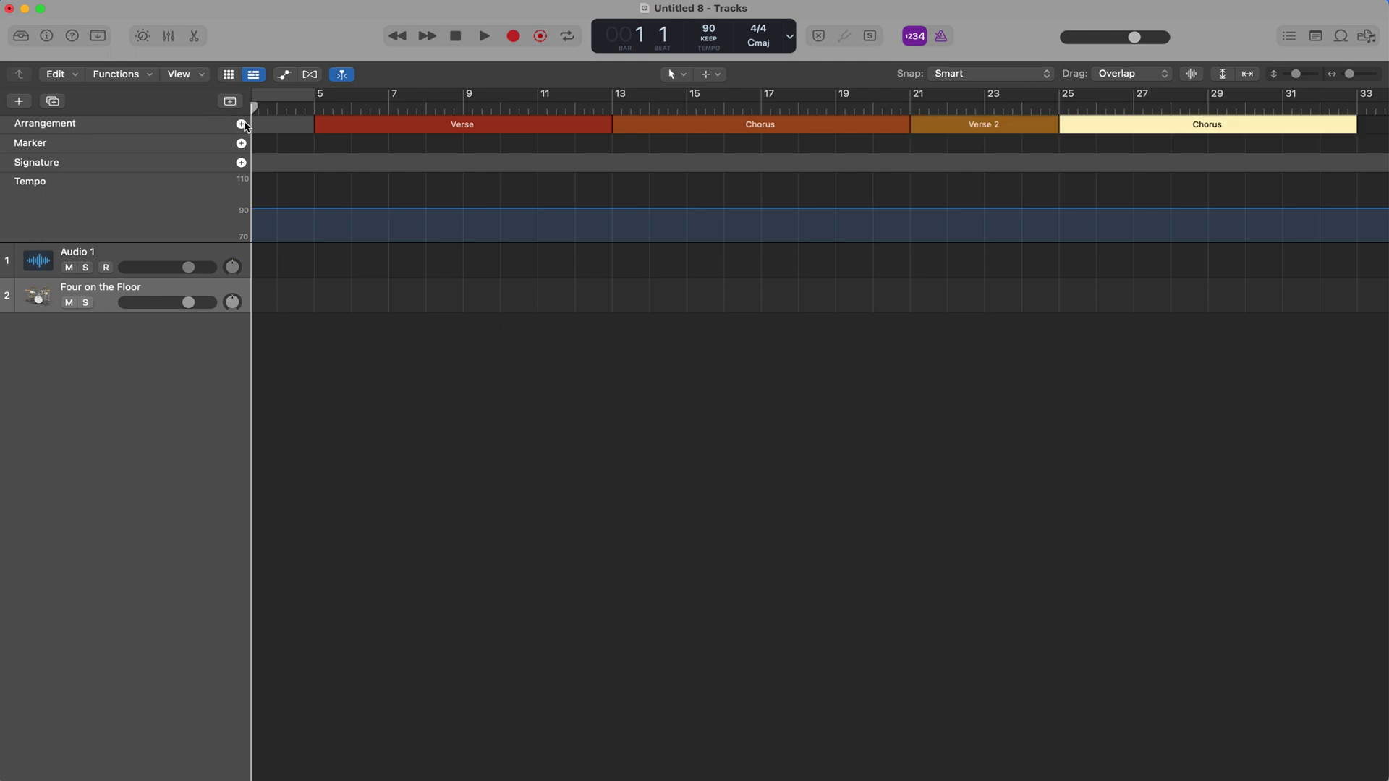
{"action": "left_click", "coordinate": [1220, 129]}
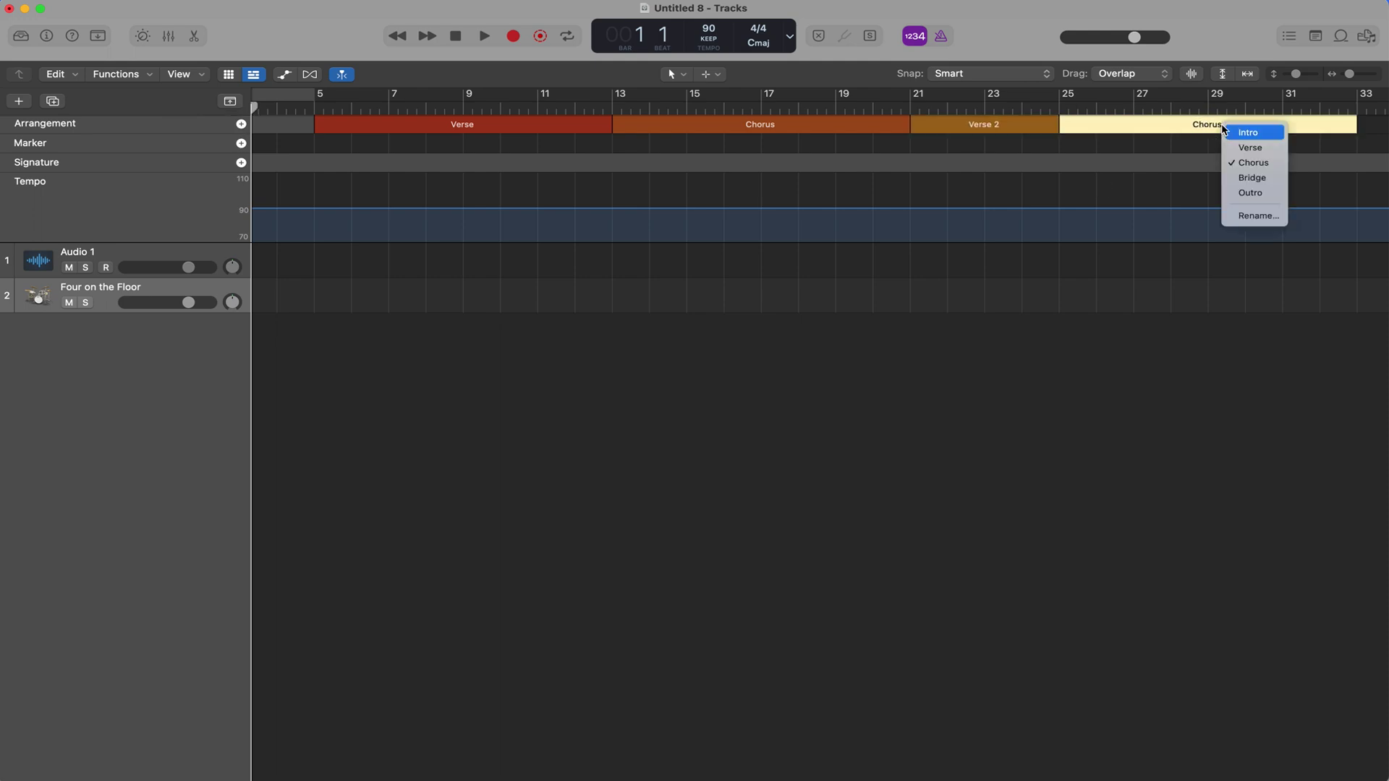
{"action": "left_click", "coordinate": [1248, 217]}
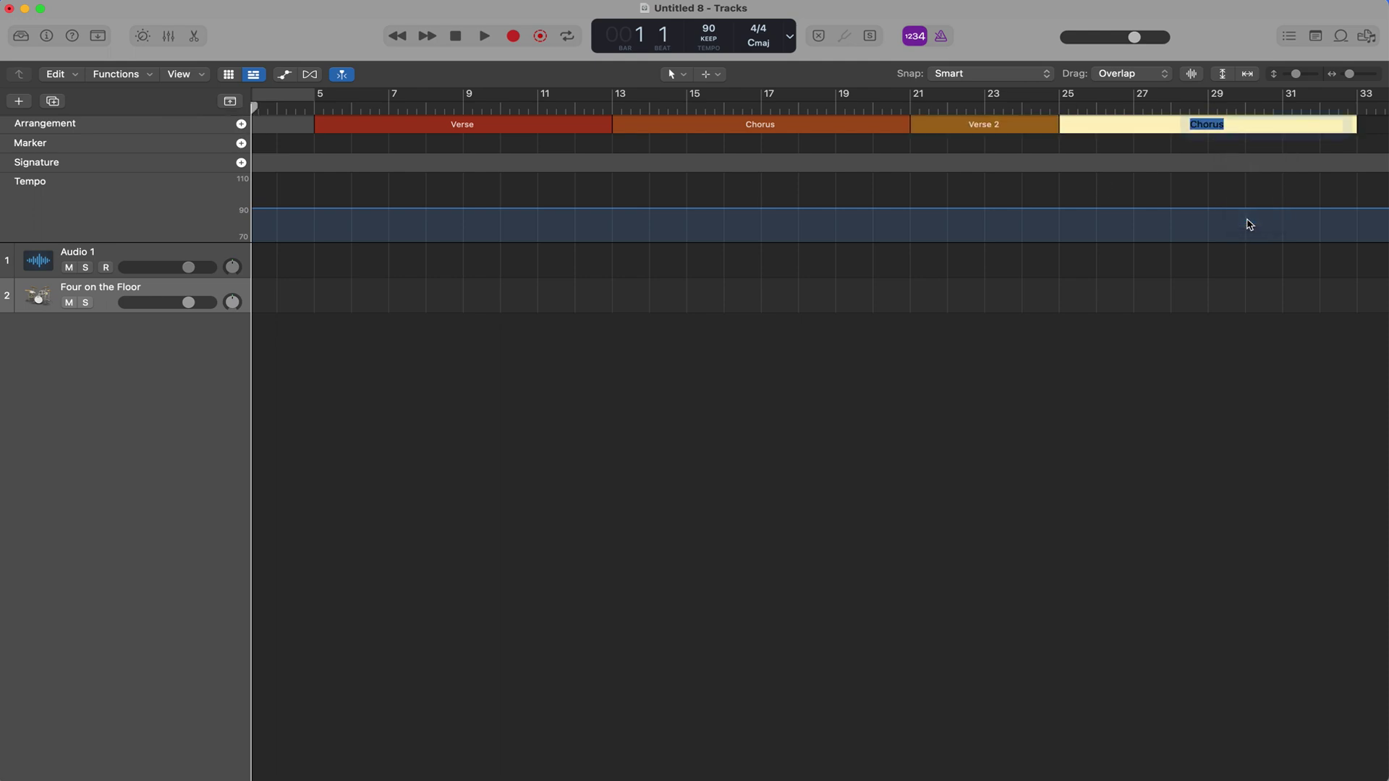
{"action": "left_click", "coordinate": [1229, 128]}
{"action": "type", "text": "2"}
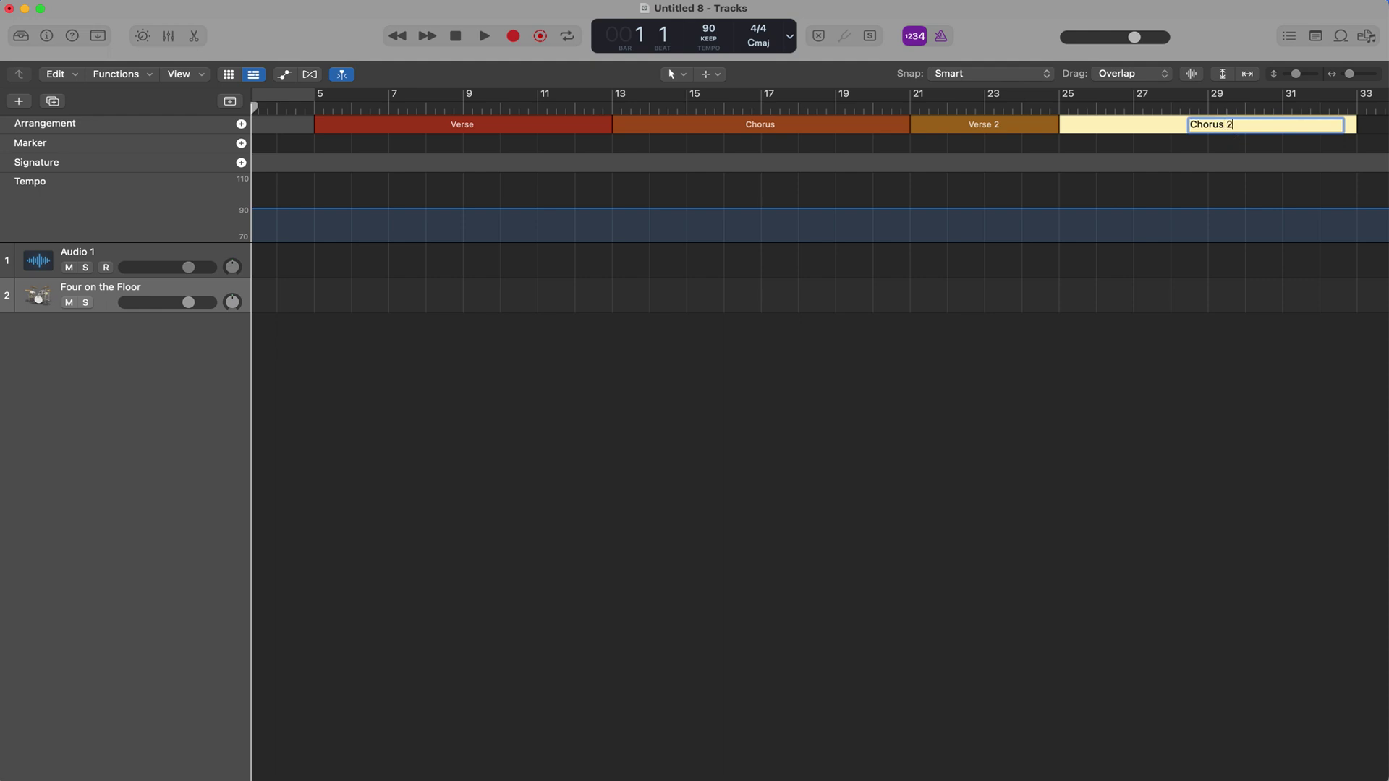
{"action": "key", "text": "Return"}
{"action": "left_click", "coordinate": [242, 124]}
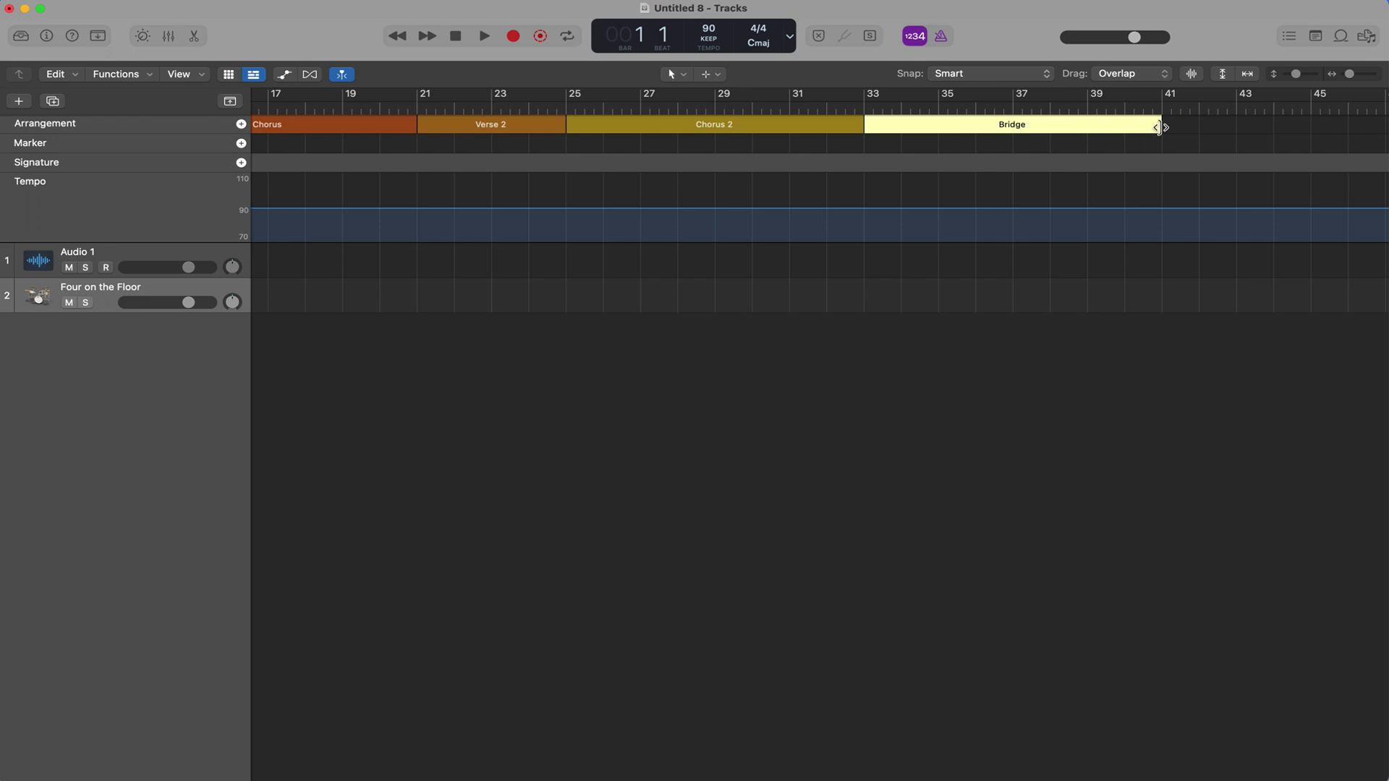
{"action": "left_click_drag", "start_coordinate": [1160, 128], "coordinate": [1015, 129]}
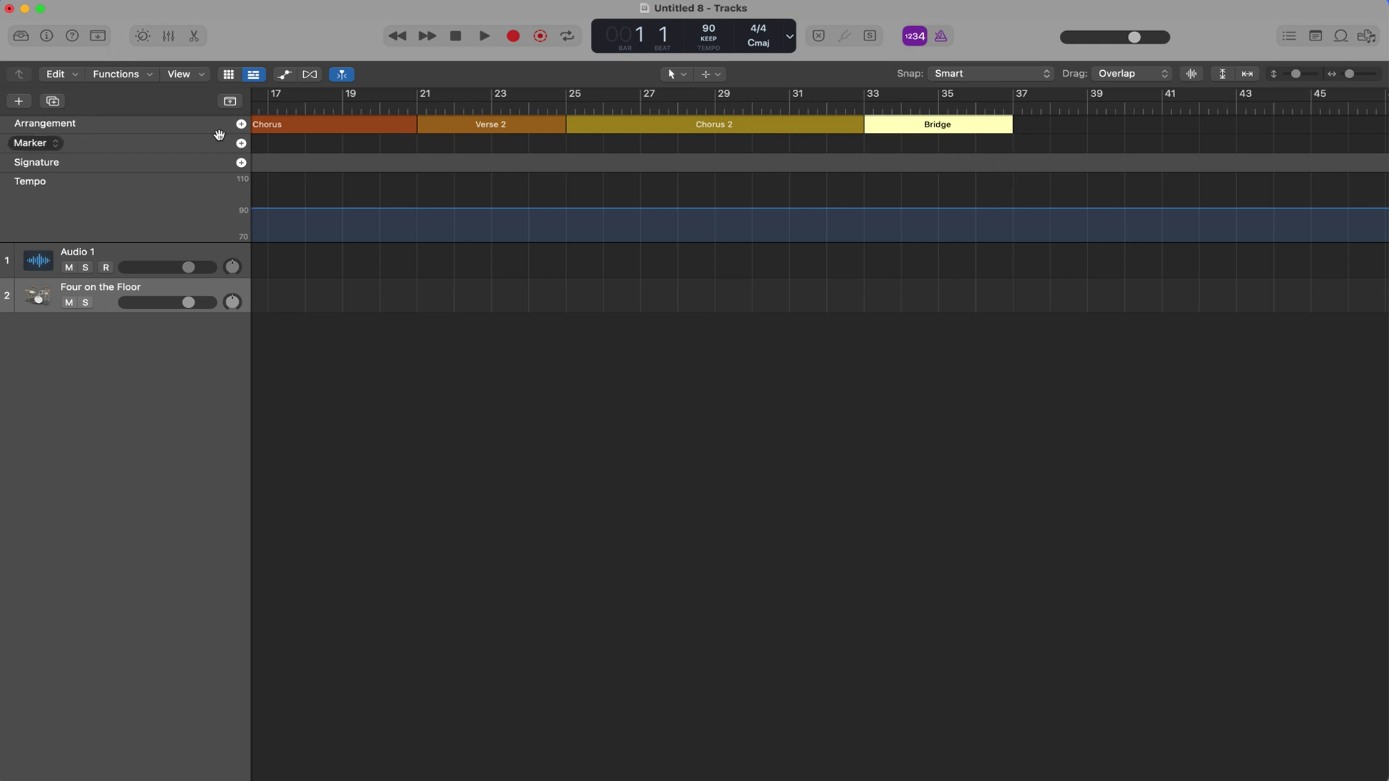
Add an arrangement marker after the Bridge, name it Chorus 3 and lengthen it to 16 bars, ending at bar 53.
{"action": "left_click", "coordinate": [242, 125]}
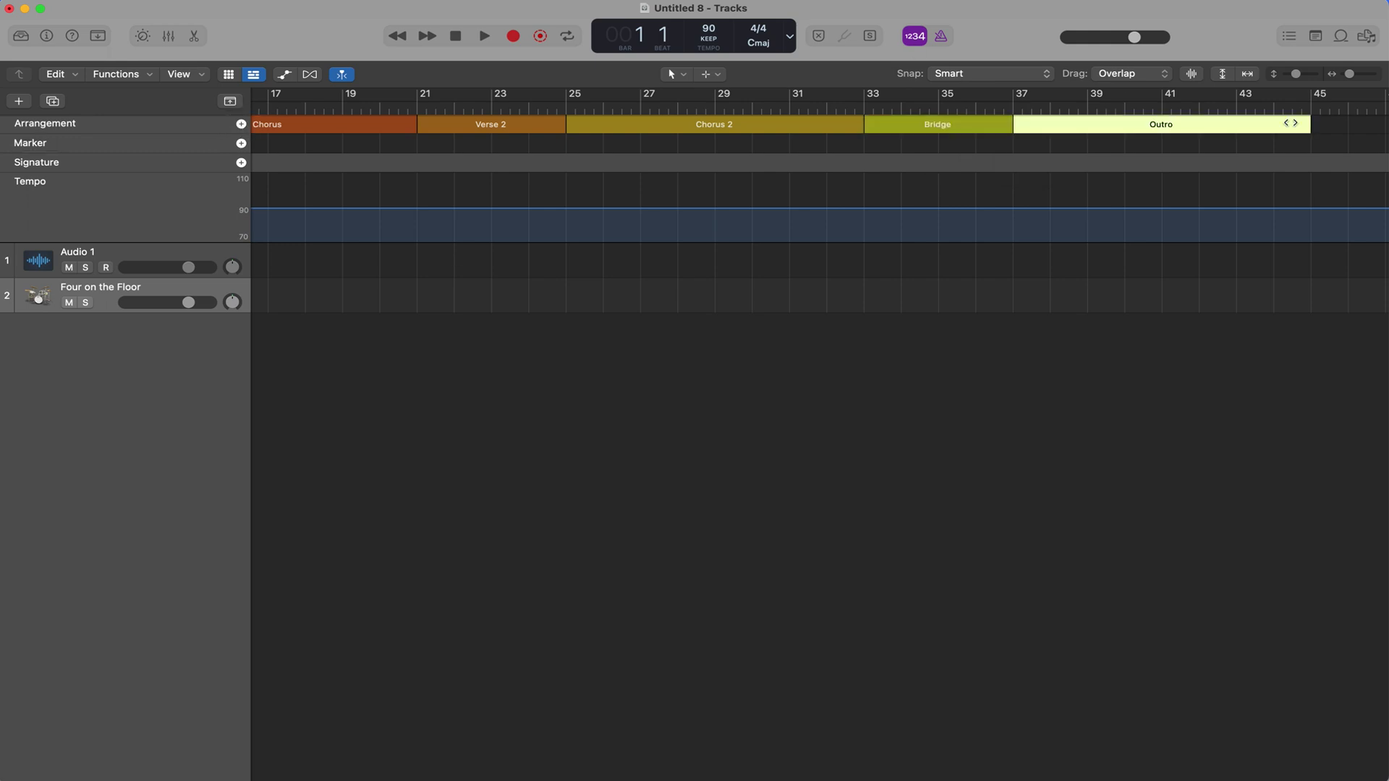
{"action": "left_click", "coordinate": [1172, 124]}
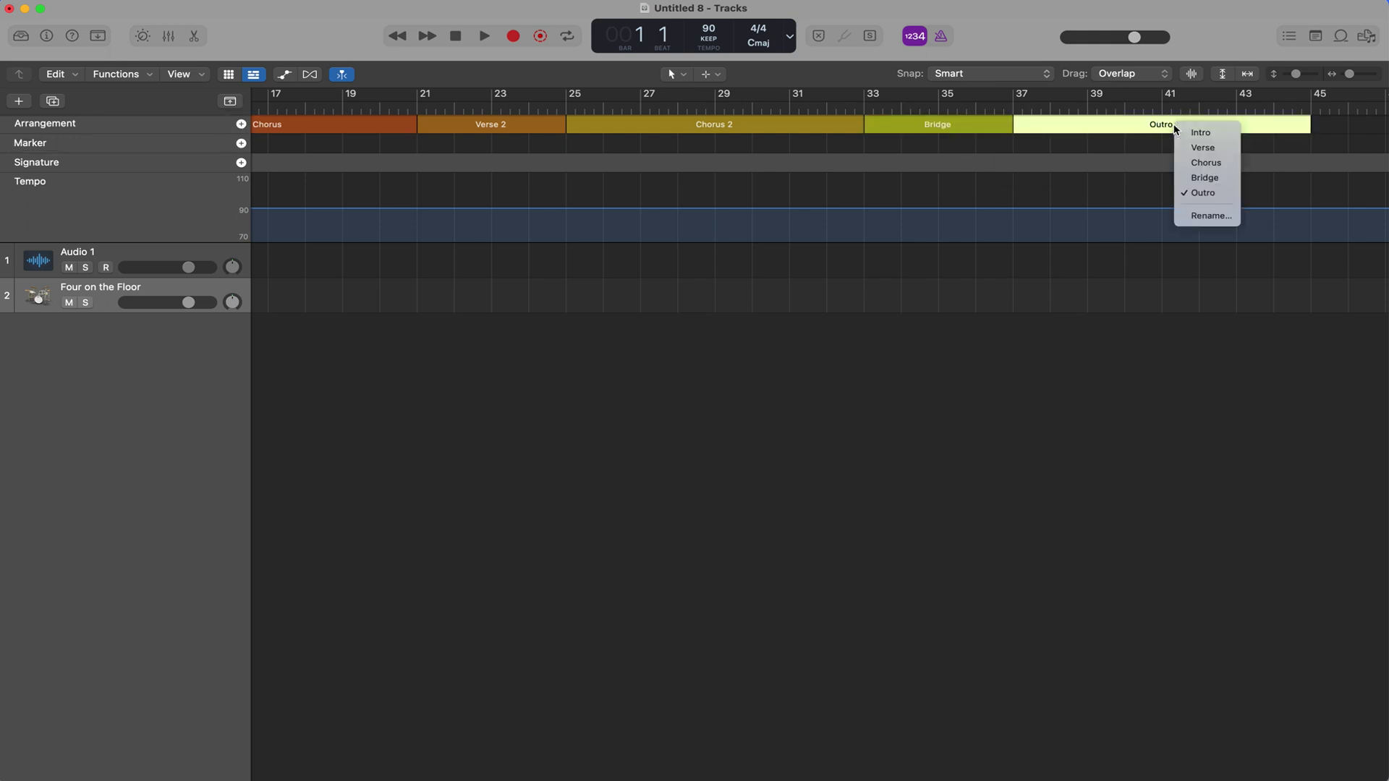
{"action": "left_click", "coordinate": [1207, 163]}
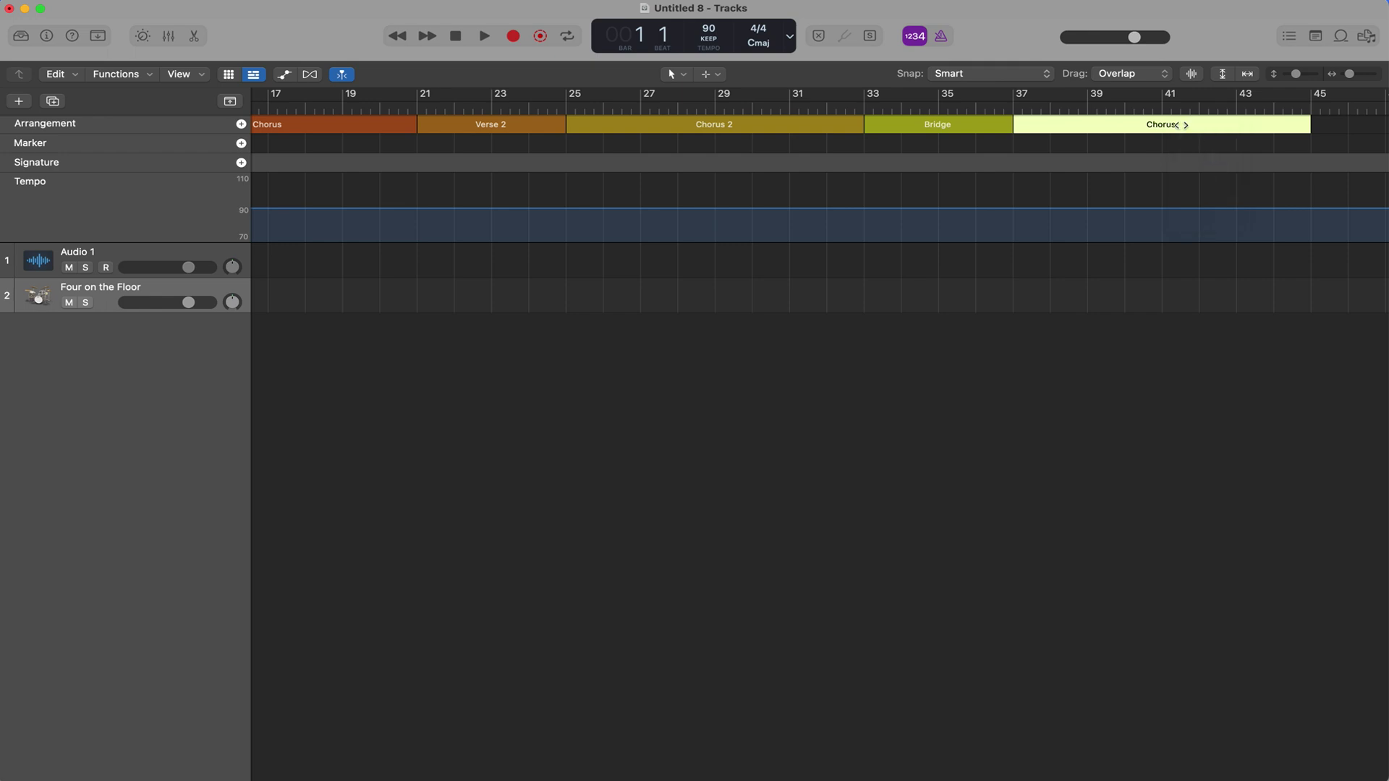
{"action": "left_click", "coordinate": [1172, 125]}
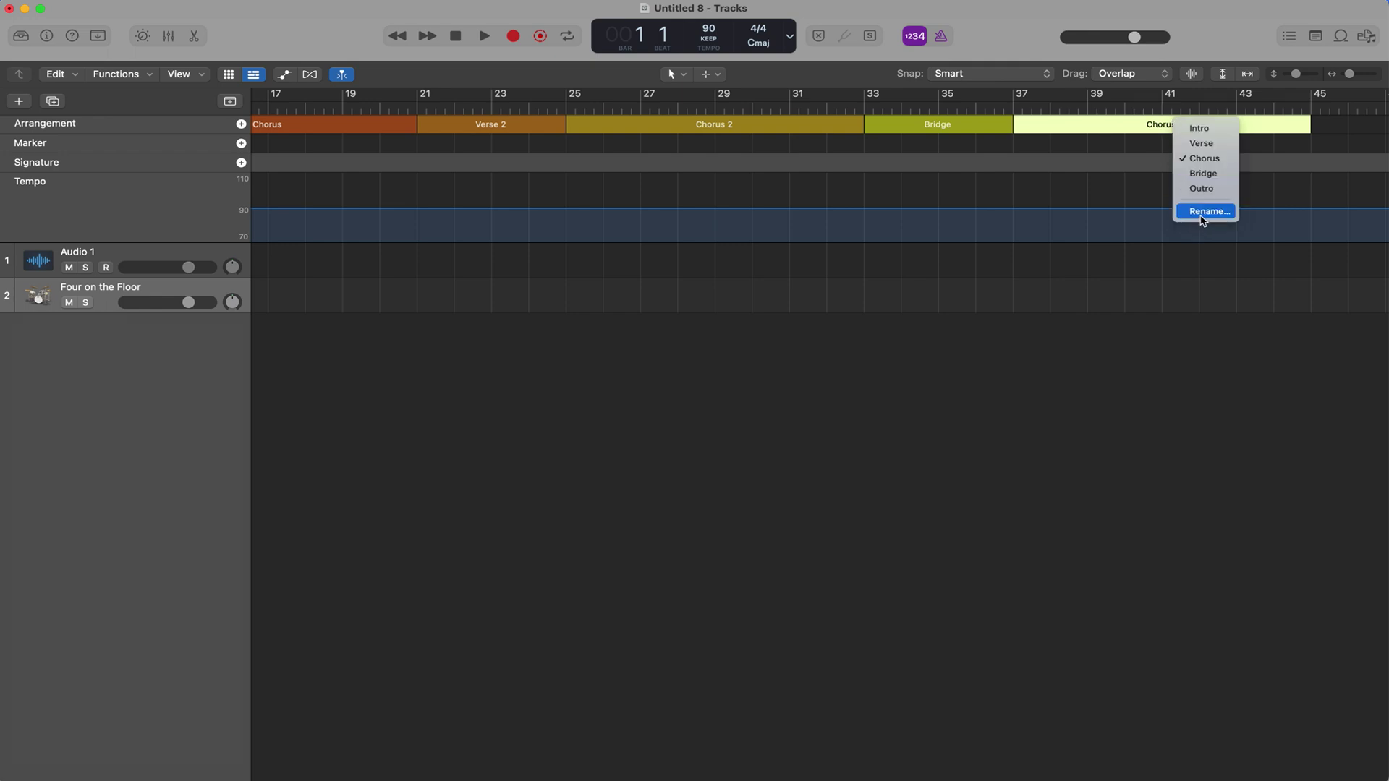
{"action": "left_click", "coordinate": [1205, 211]}
{"action": "left_click", "coordinate": [1196, 126]}
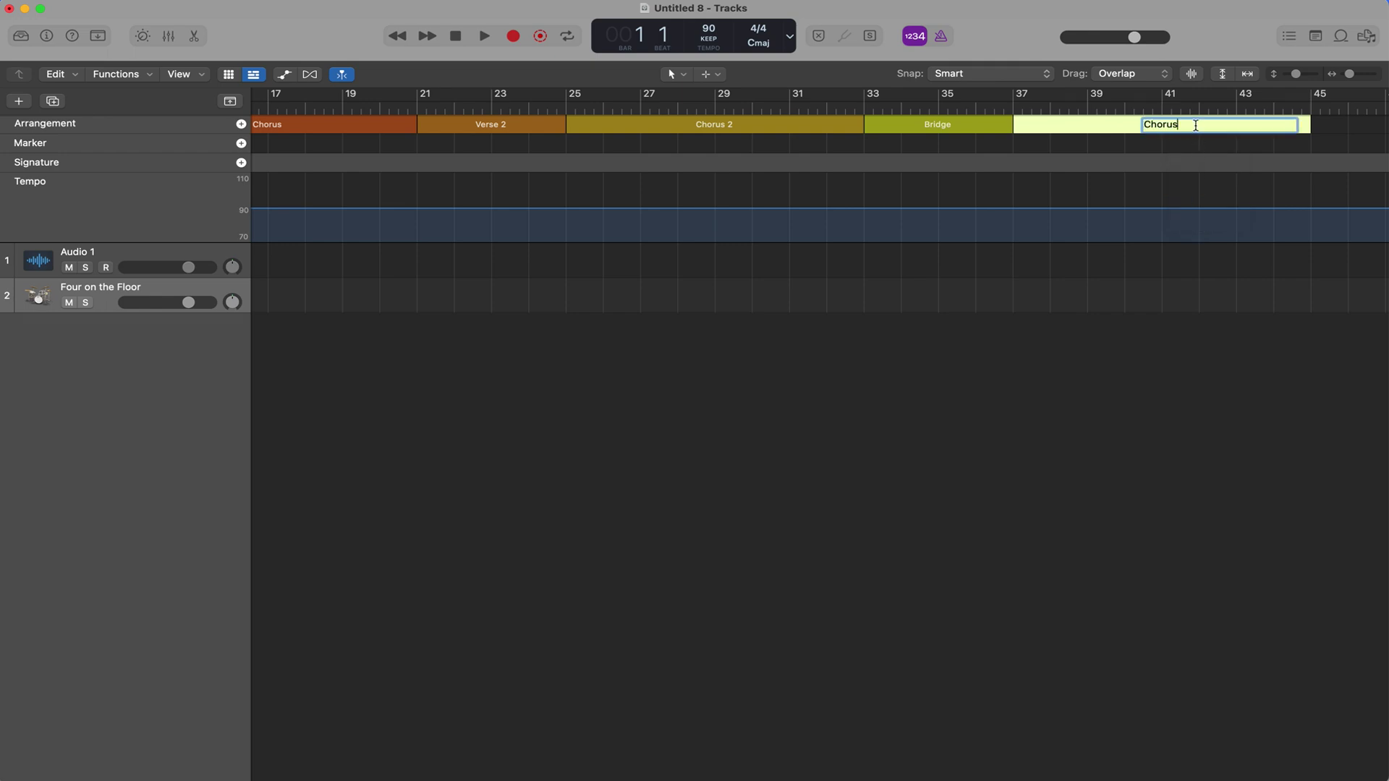
{"action": "type", "text": "3"}
{"action": "key", "text": "Return"}
{"action": "scroll", "coordinate": [1168, 167], "scroll_direction": "right", "scroll_amount": 10}
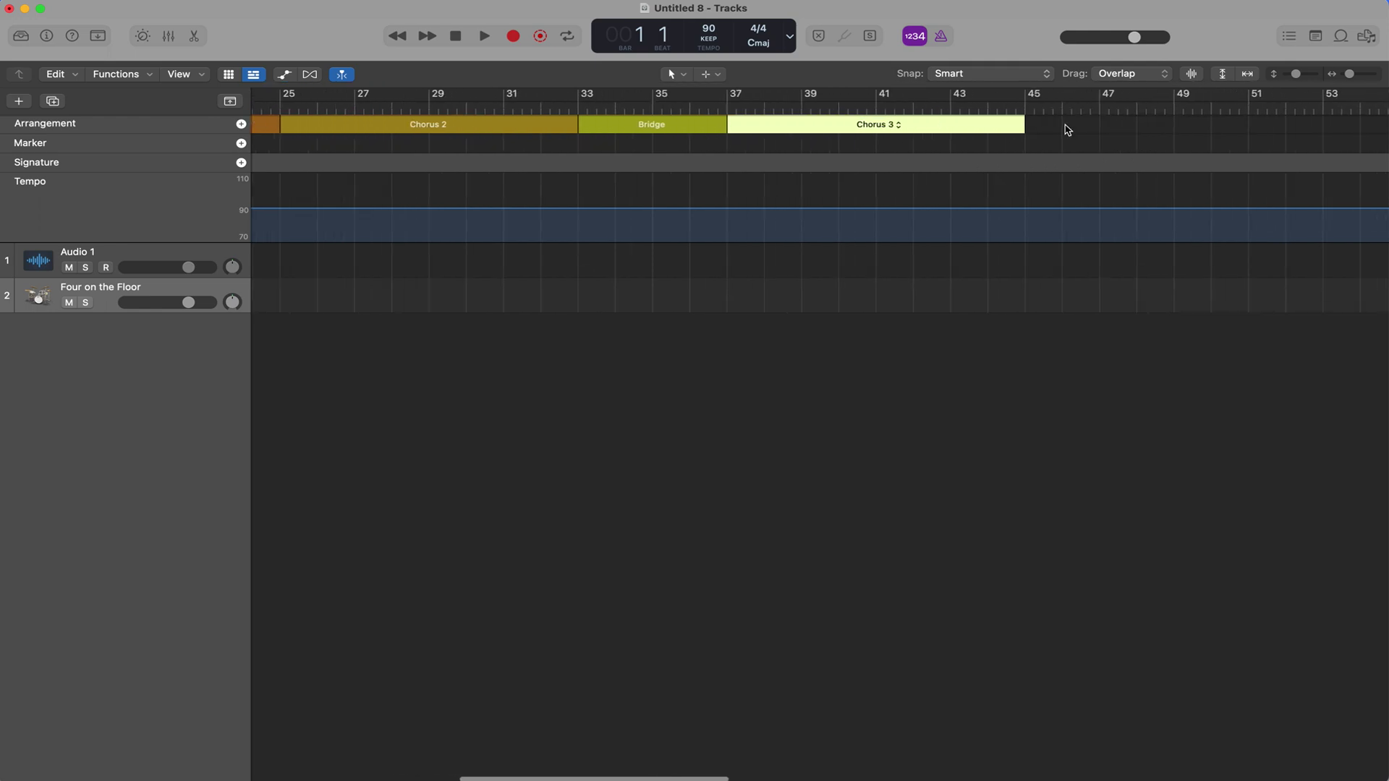
{"action": "left_click_drag", "start_coordinate": [1022, 127], "coordinate": [1324, 123]}
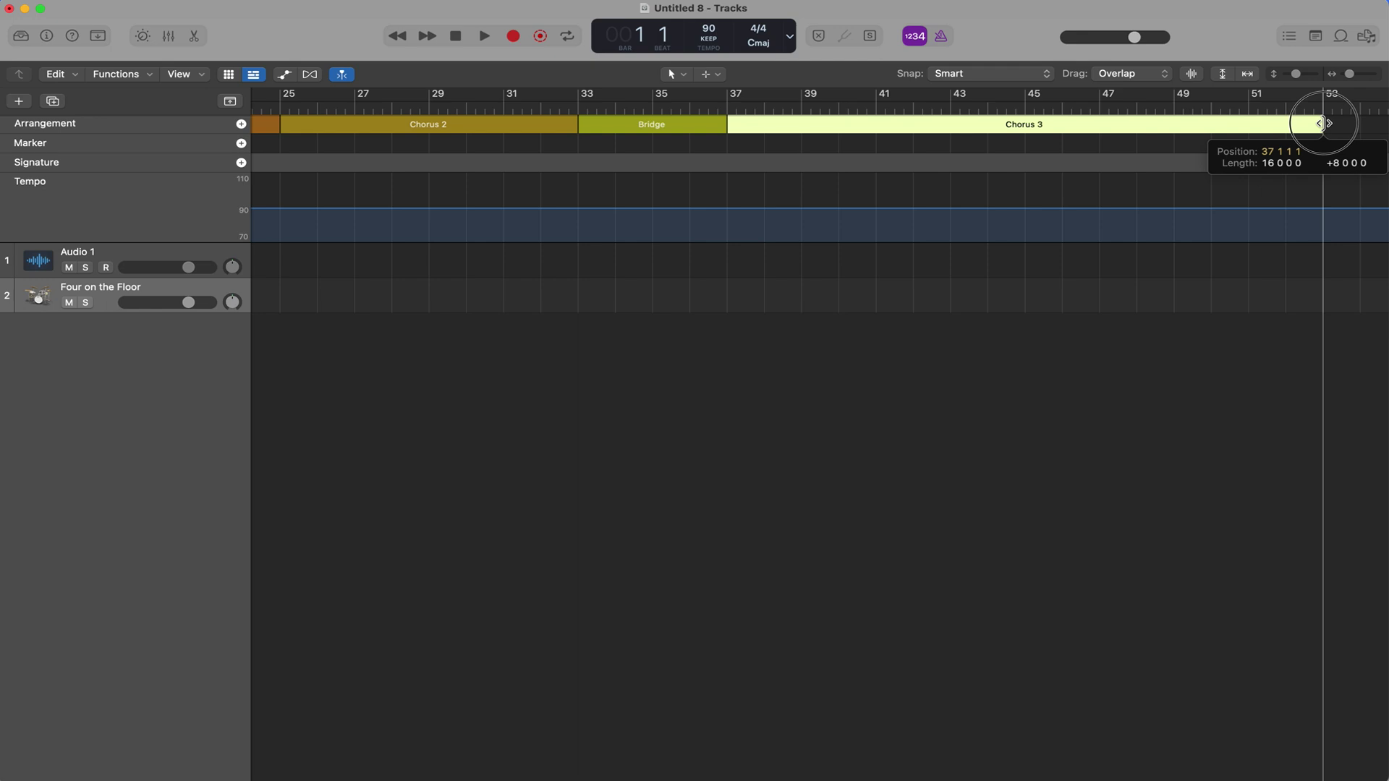
{"action": "left_click_drag", "start_coordinate": [1324, 123], "coordinate": [1324, 123]}
Add an arrangement marker after Chorus 3, change it to Outro and shorten it to end at bar 57.
{"action": "scroll", "coordinate": [1079, 238], "scroll_direction": "right", "scroll_amount": 3}
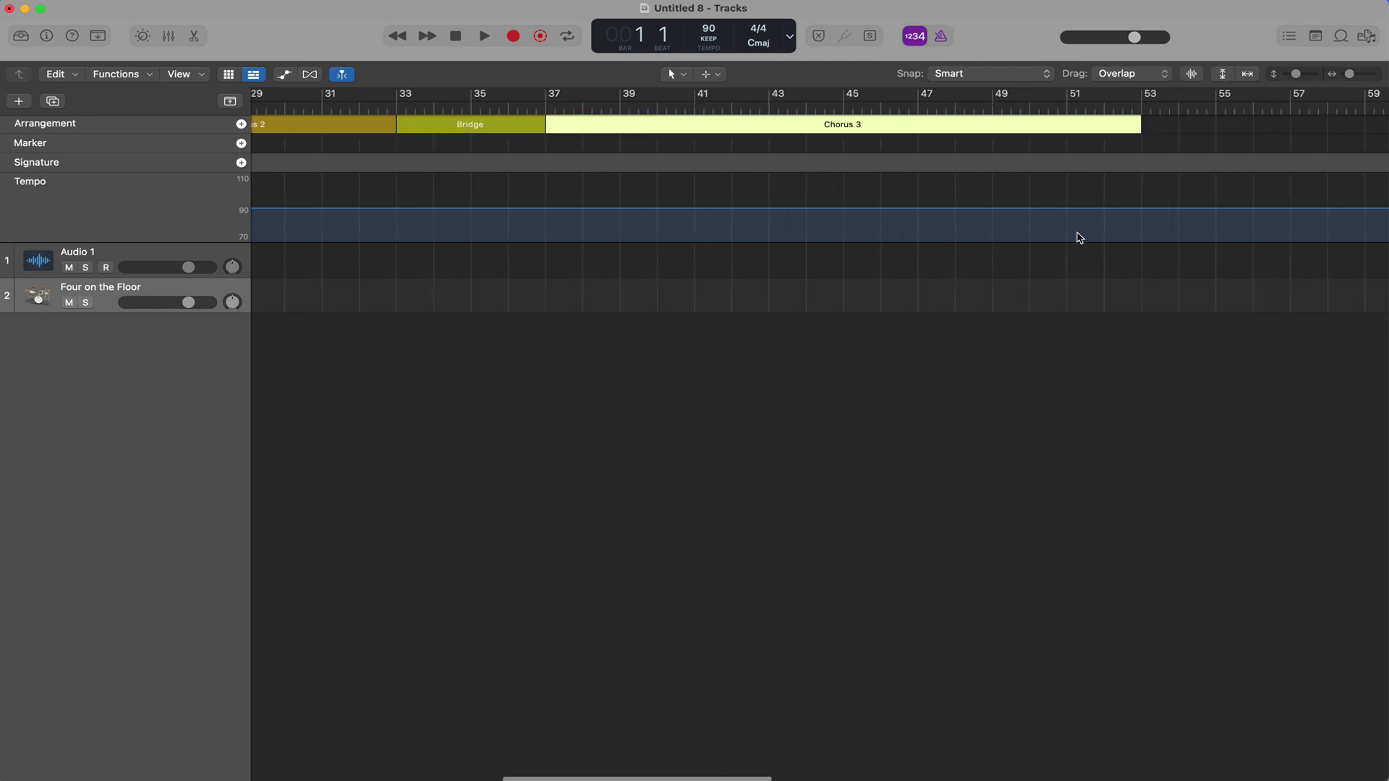
{"action": "left_click", "coordinate": [241, 123]}
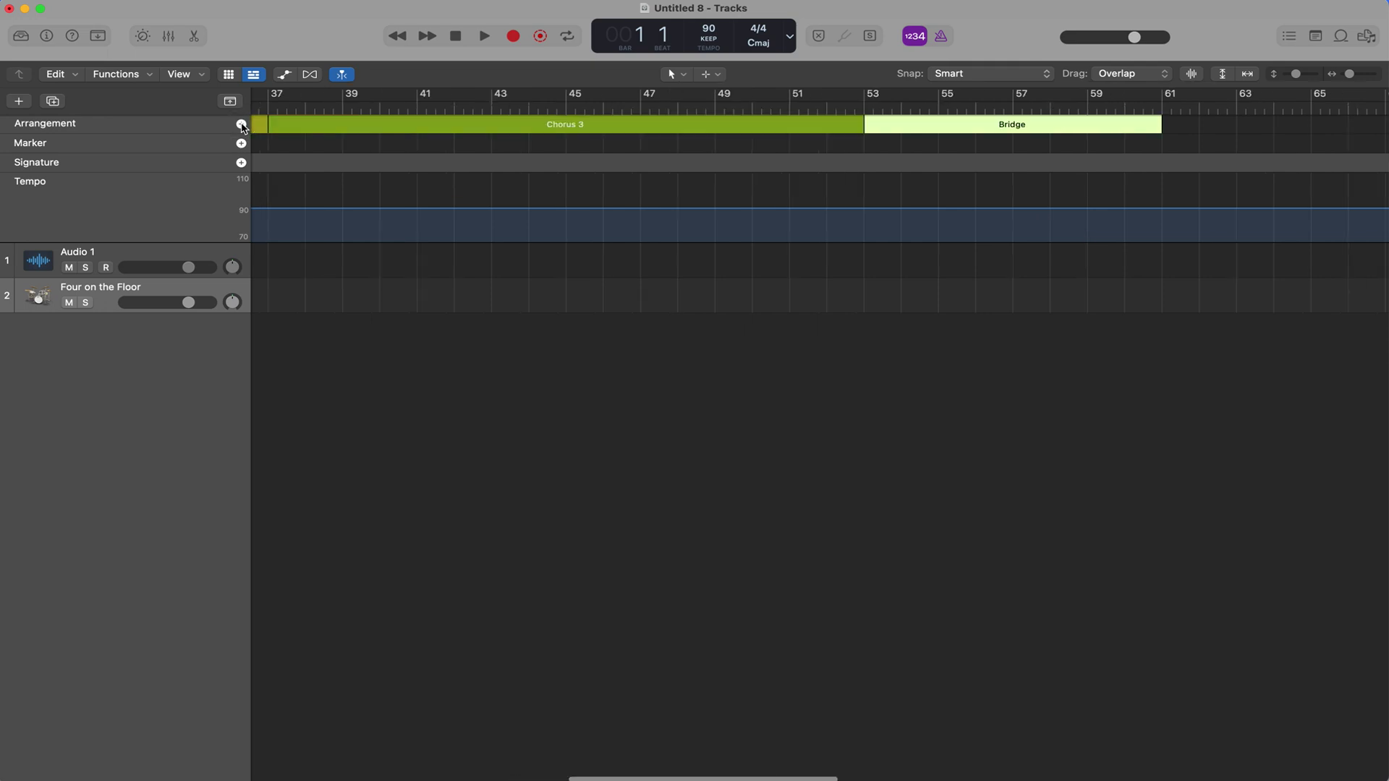
{"action": "left_click", "coordinate": [1018, 125]}
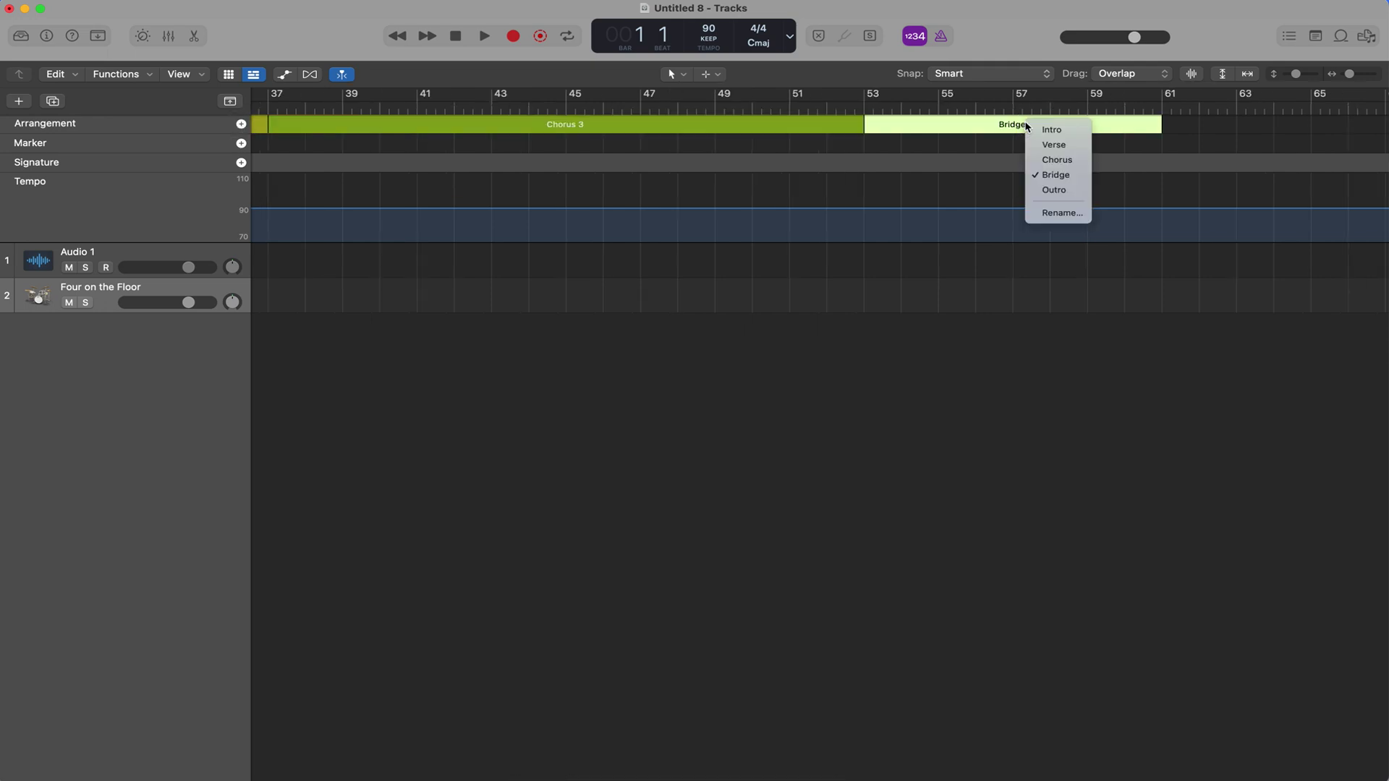
{"action": "left_click", "coordinate": [1054, 190]}
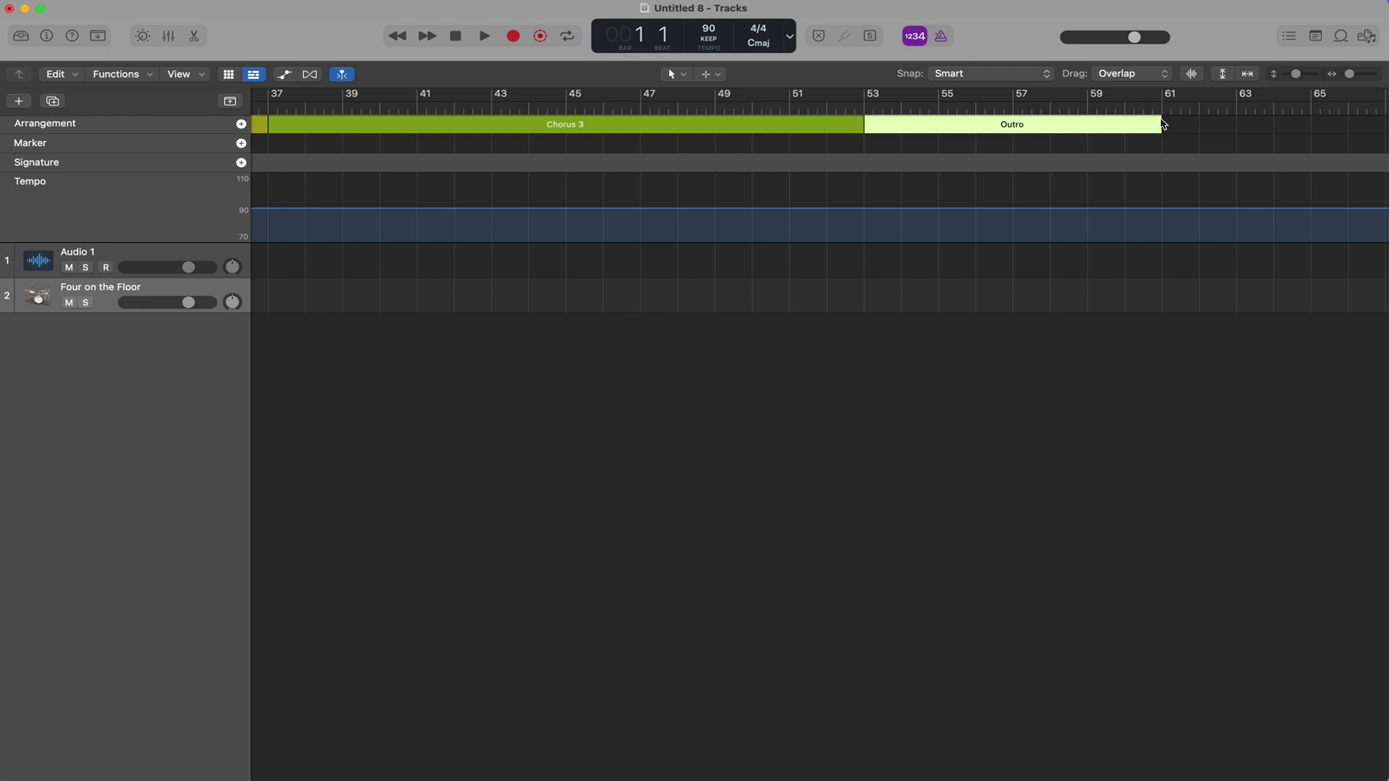
{"action": "left_click_drag", "start_coordinate": [1160, 121], "coordinate": [1015, 124]}
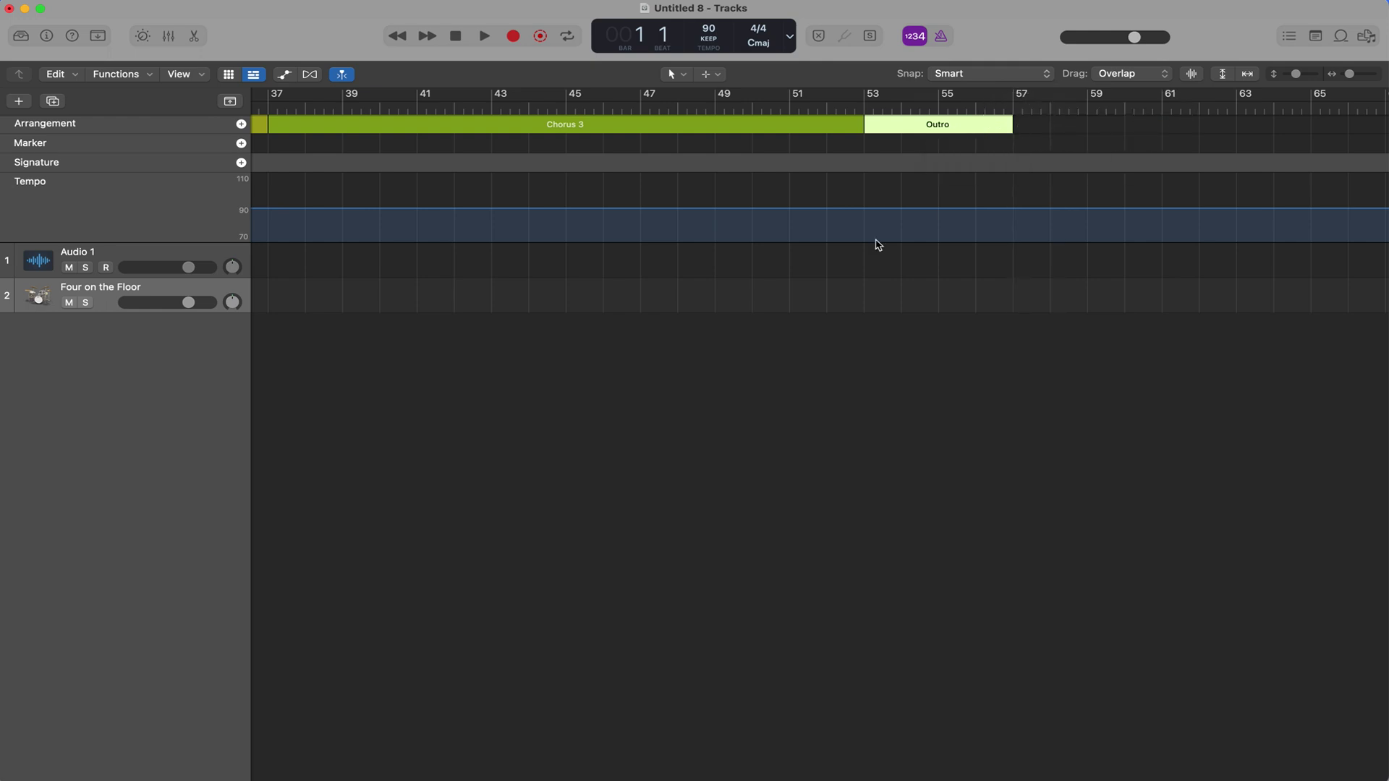
Look up the Marker Color option in the Tracks section of the Display settings, leaving it as it is.
{"action": "scroll", "coordinate": [878, 277], "scroll_direction": "left", "scroll_amount": 5}
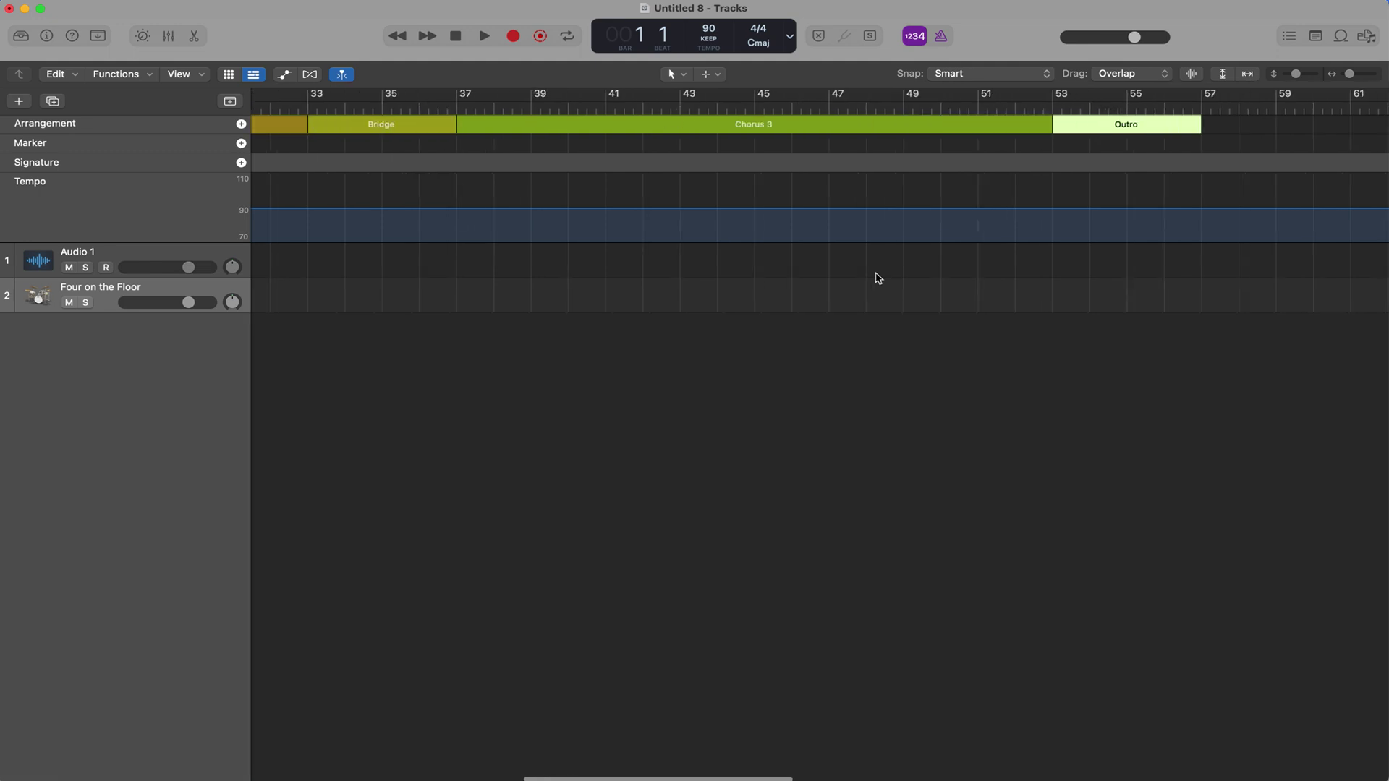
{"action": "left_click", "coordinate": [59, 0]}
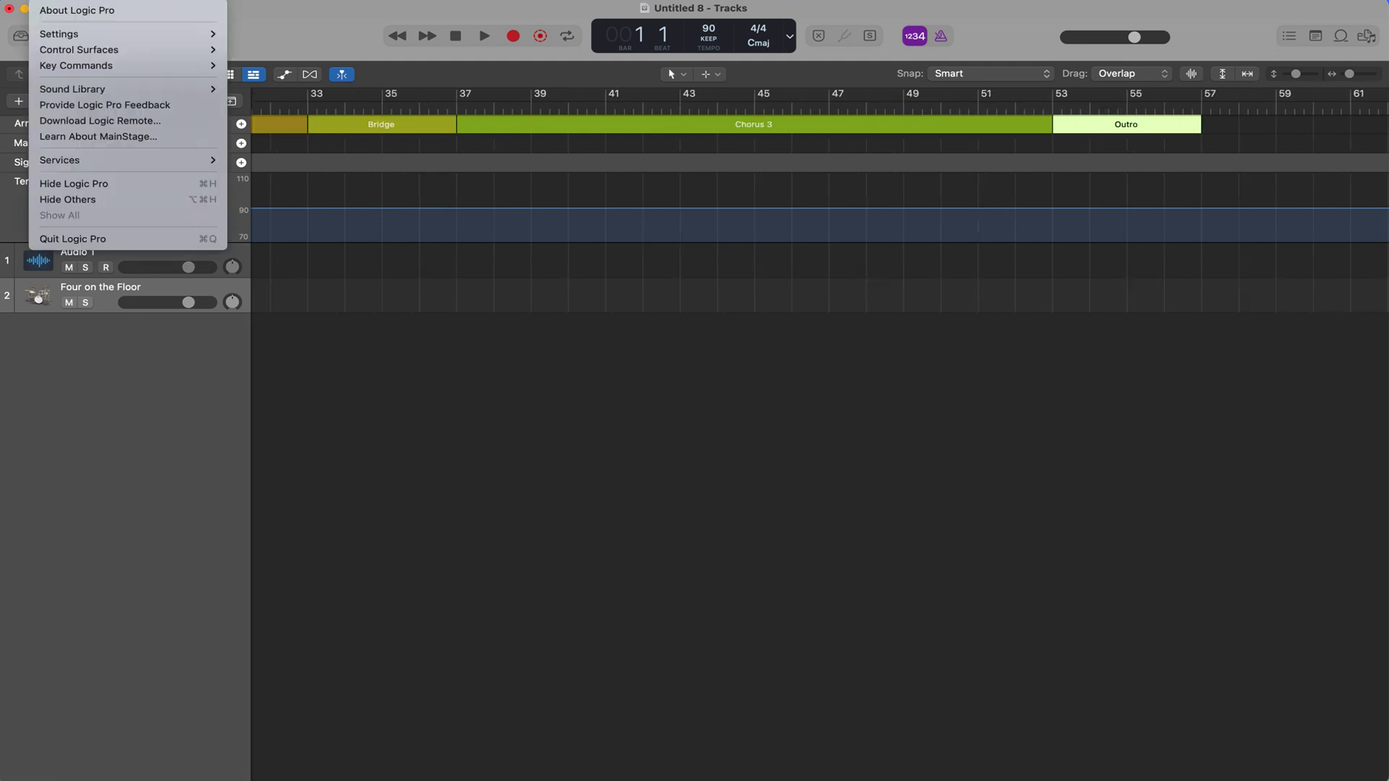
{"action": "mouse_move", "coordinate": [107, 36]}
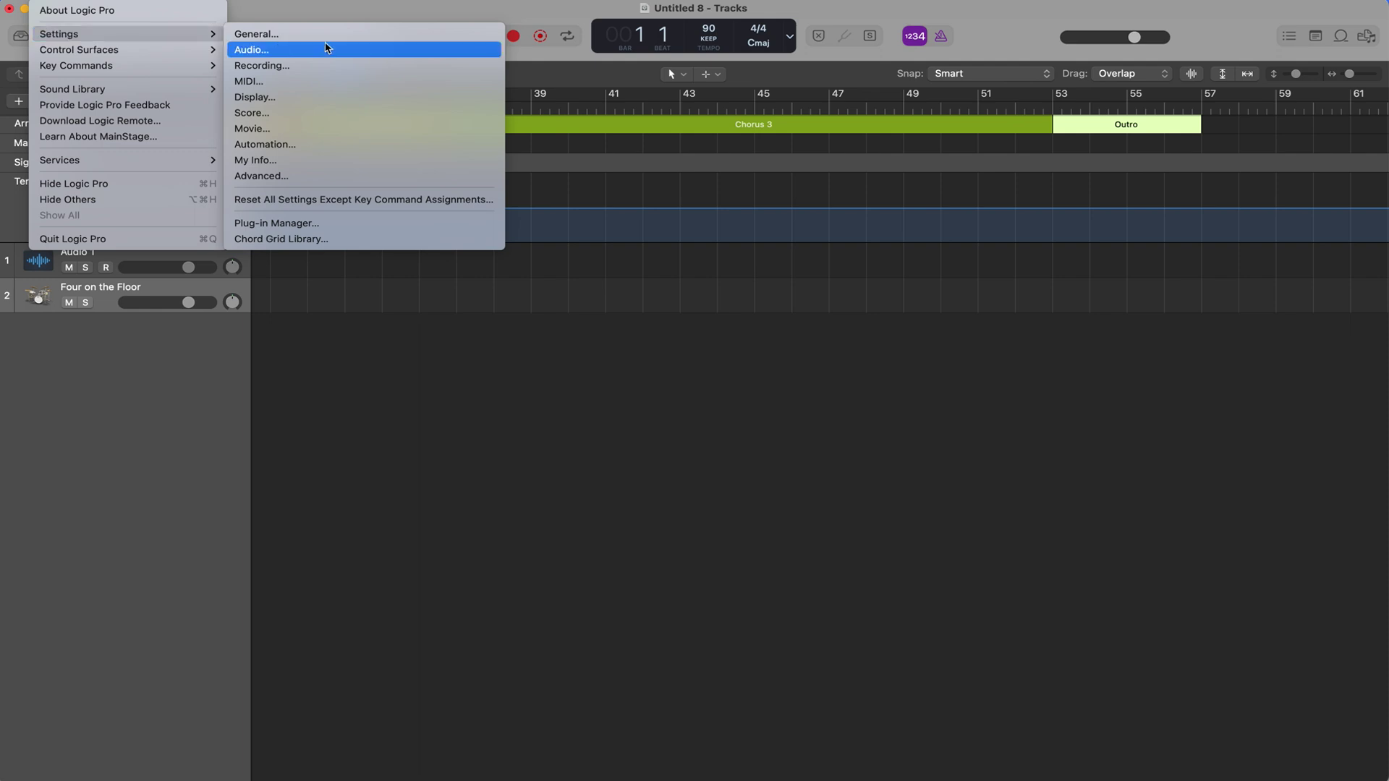
{"action": "left_click", "coordinate": [314, 97]}
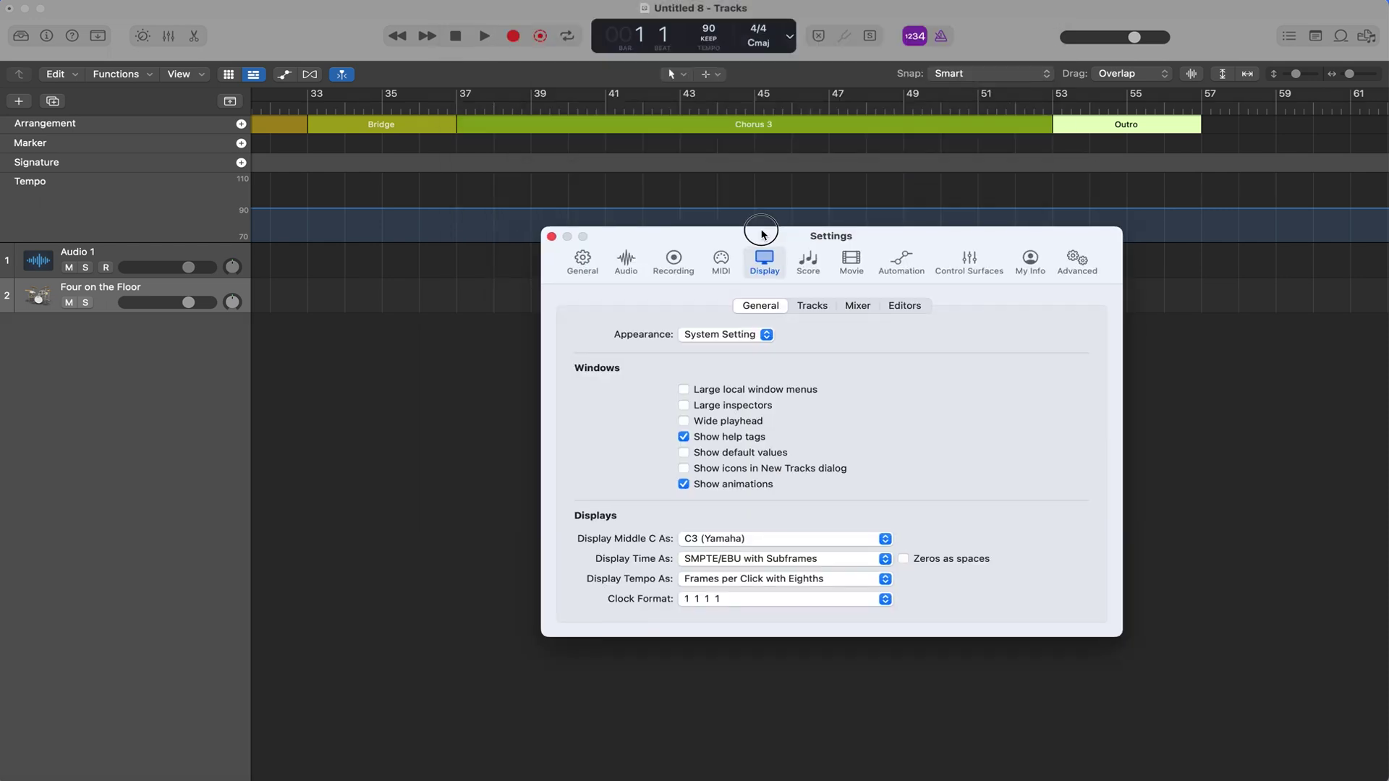
{"action": "left_click", "coordinate": [822, 306]}
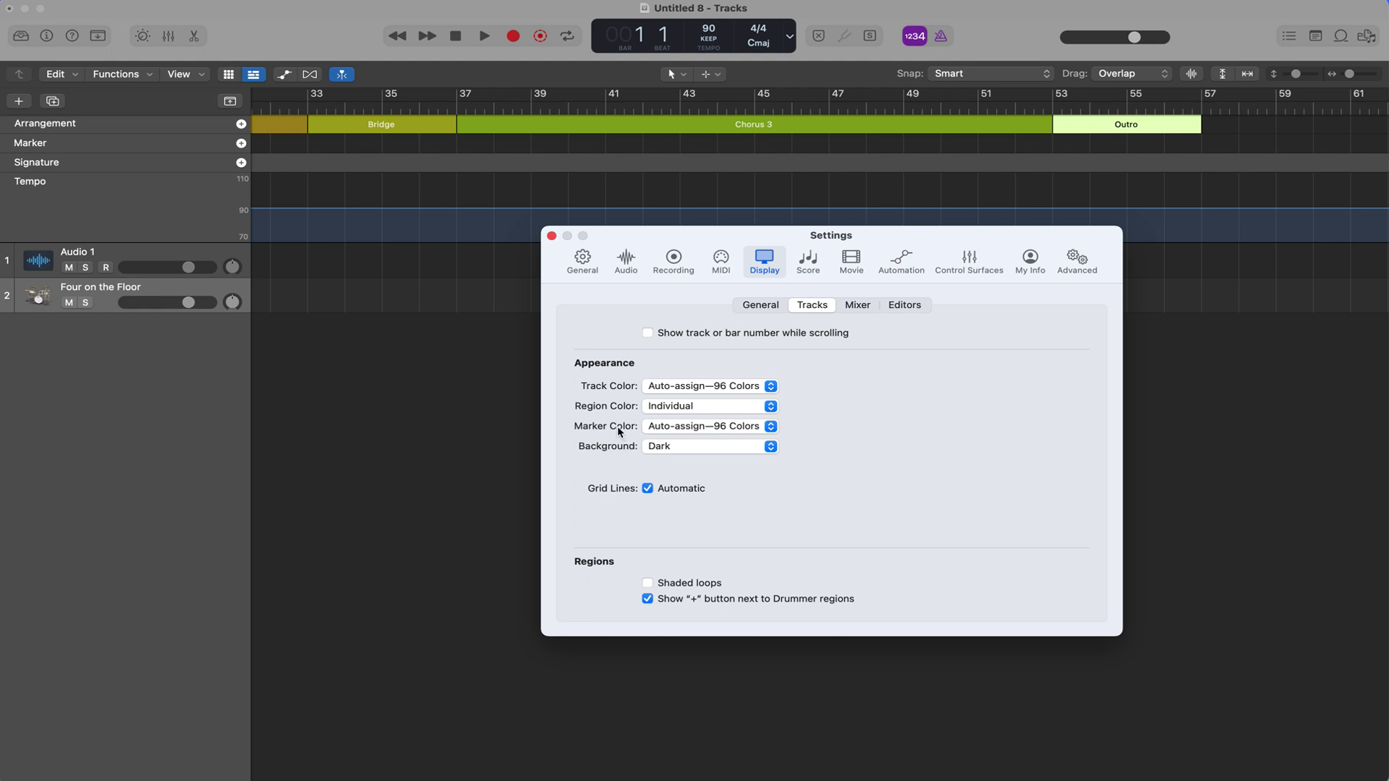
{"action": "left_click", "coordinate": [551, 236]}
Move the end of the project back to about bar 61, just past the Outro, and show the secondary ruler.
{"action": "left_click", "coordinate": [670, 396], "text": "ctrl+alt"}
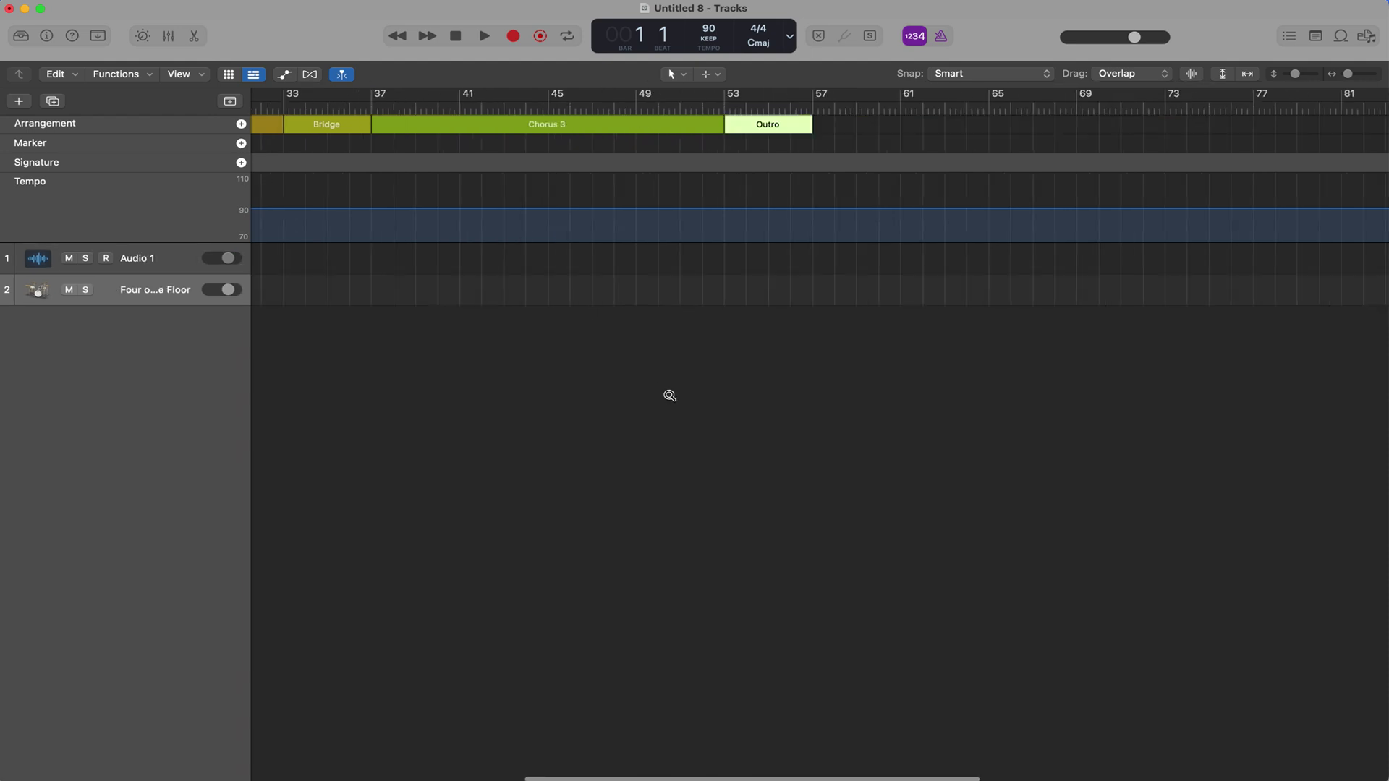
{"action": "left_click", "coordinate": [670, 396], "text": "ctrl+alt"}
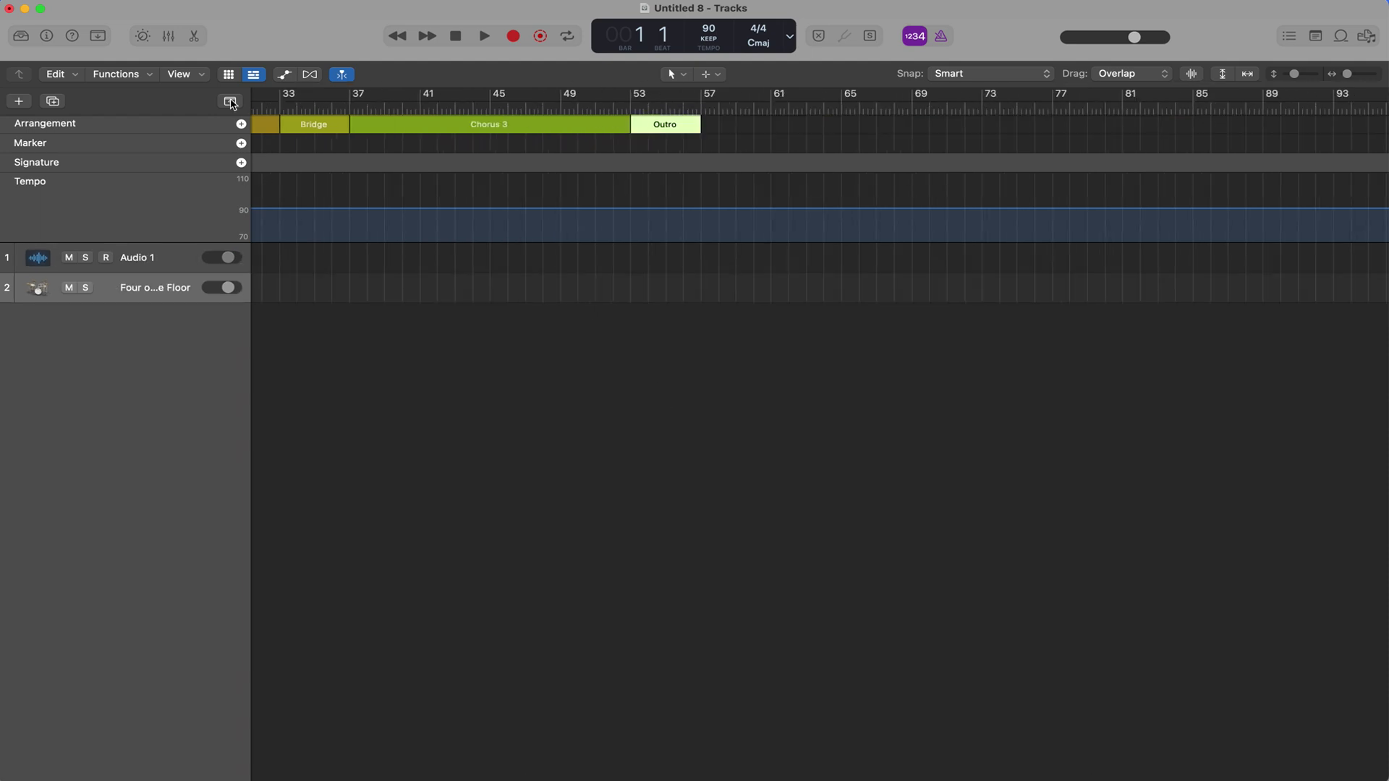
{"action": "scroll", "coordinate": [1293, 192], "scroll_direction": "right", "scroll_amount": 5}
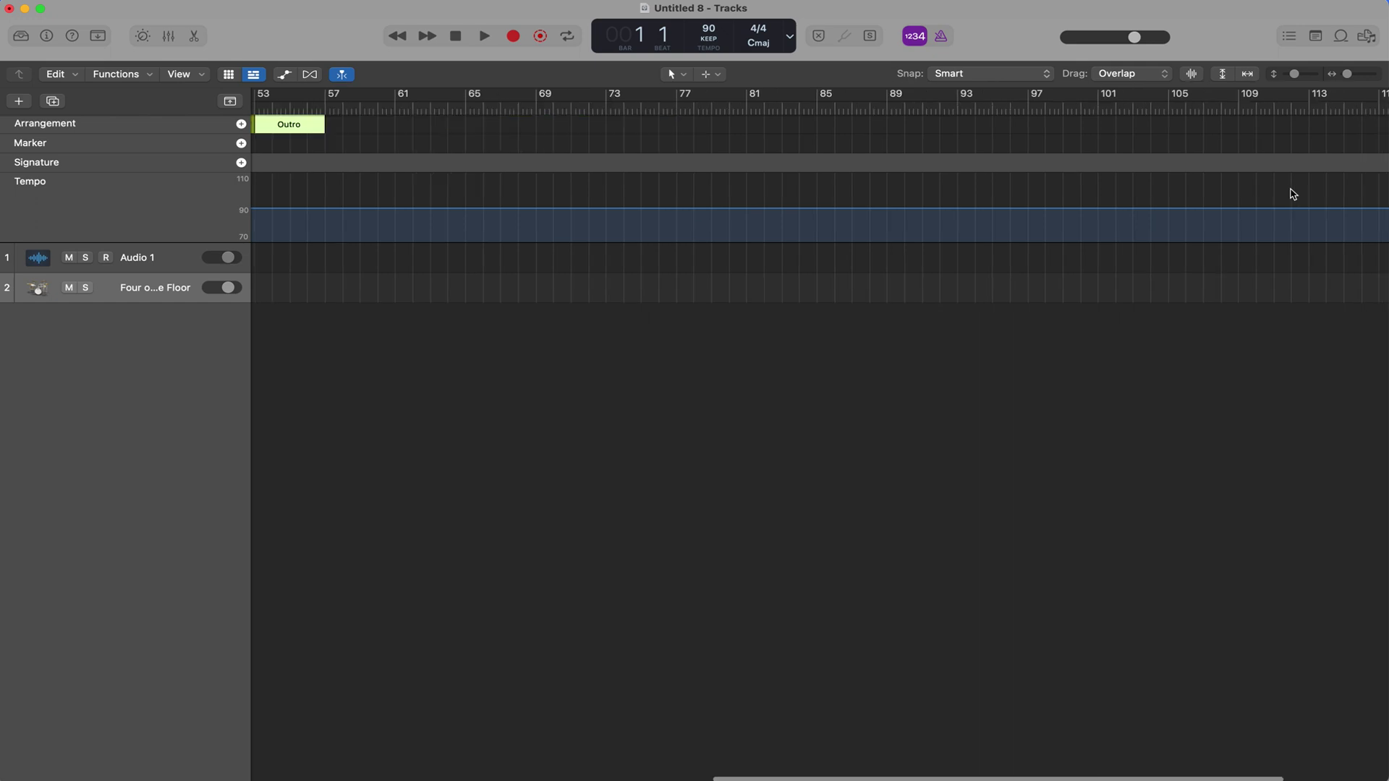
{"action": "scroll", "coordinate": [1292, 194], "scroll_direction": "right", "scroll_amount": 3}
{"action": "scroll", "coordinate": [1293, 194], "scroll_direction": "left", "scroll_amount": 3}
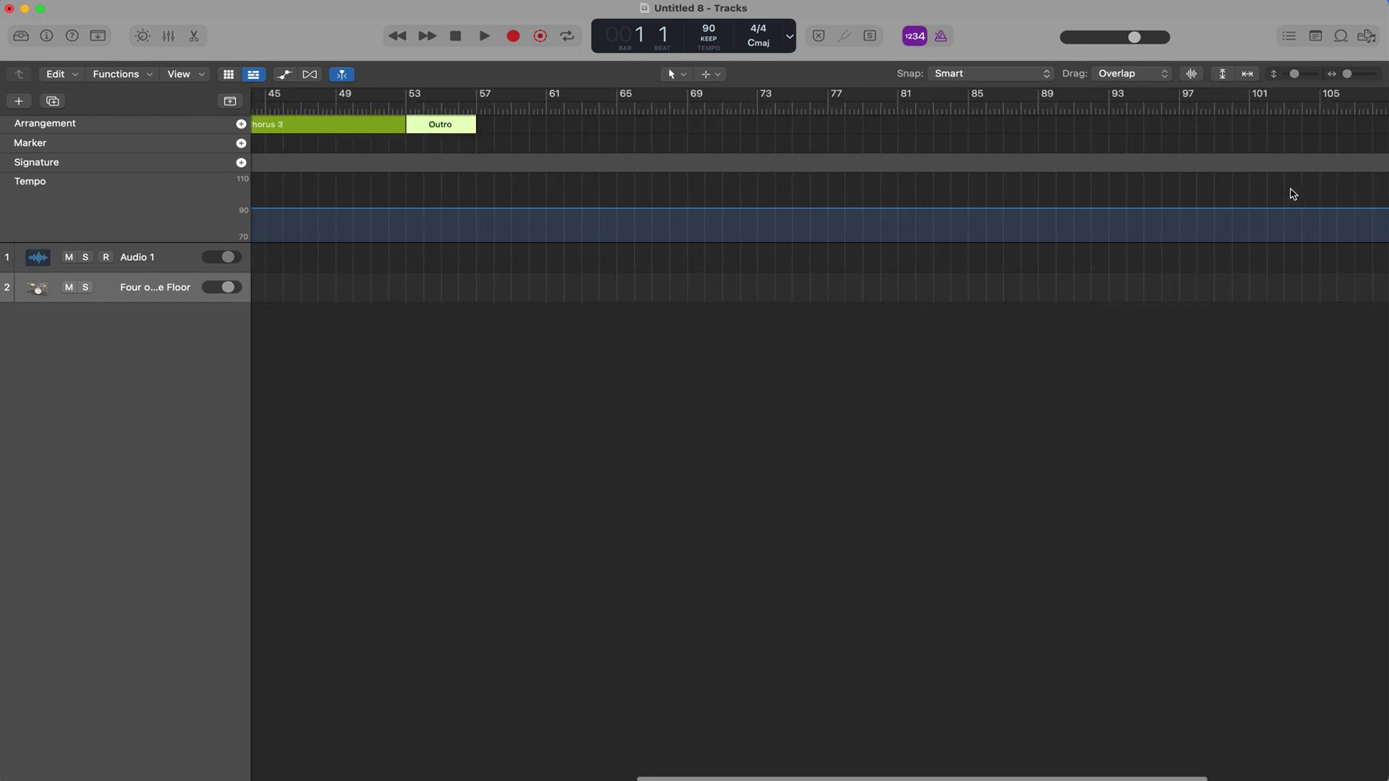
{"action": "scroll", "coordinate": [1293, 194], "scroll_direction": "right", "scroll_amount": 6}
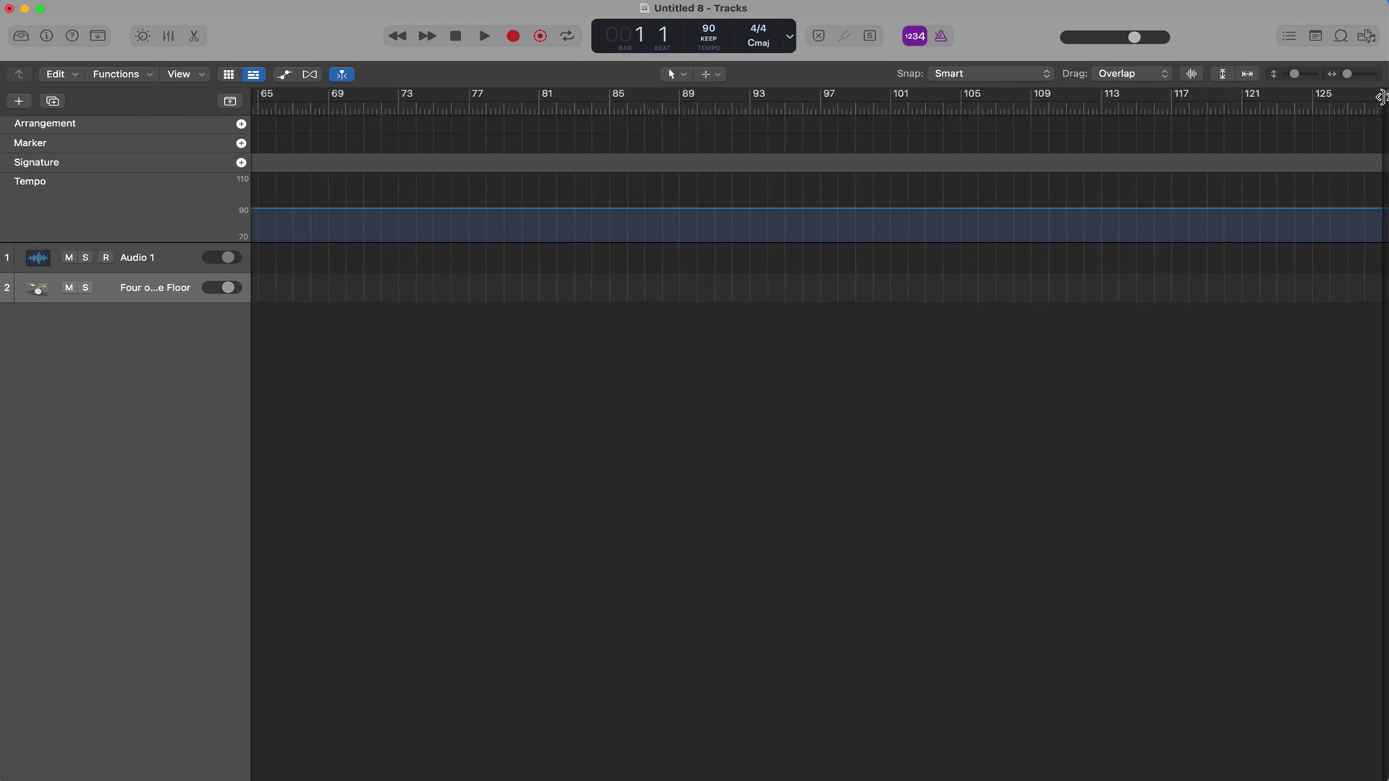
{"action": "mouse_move", "coordinate": [1383, 97]}
{"action": "left_mouse_down"}
{"action": "mouse_move", "coordinate": [555, 131]}
{"action": "mouse_move", "coordinate": [510, 120]}
{"action": "left_mouse_up"}
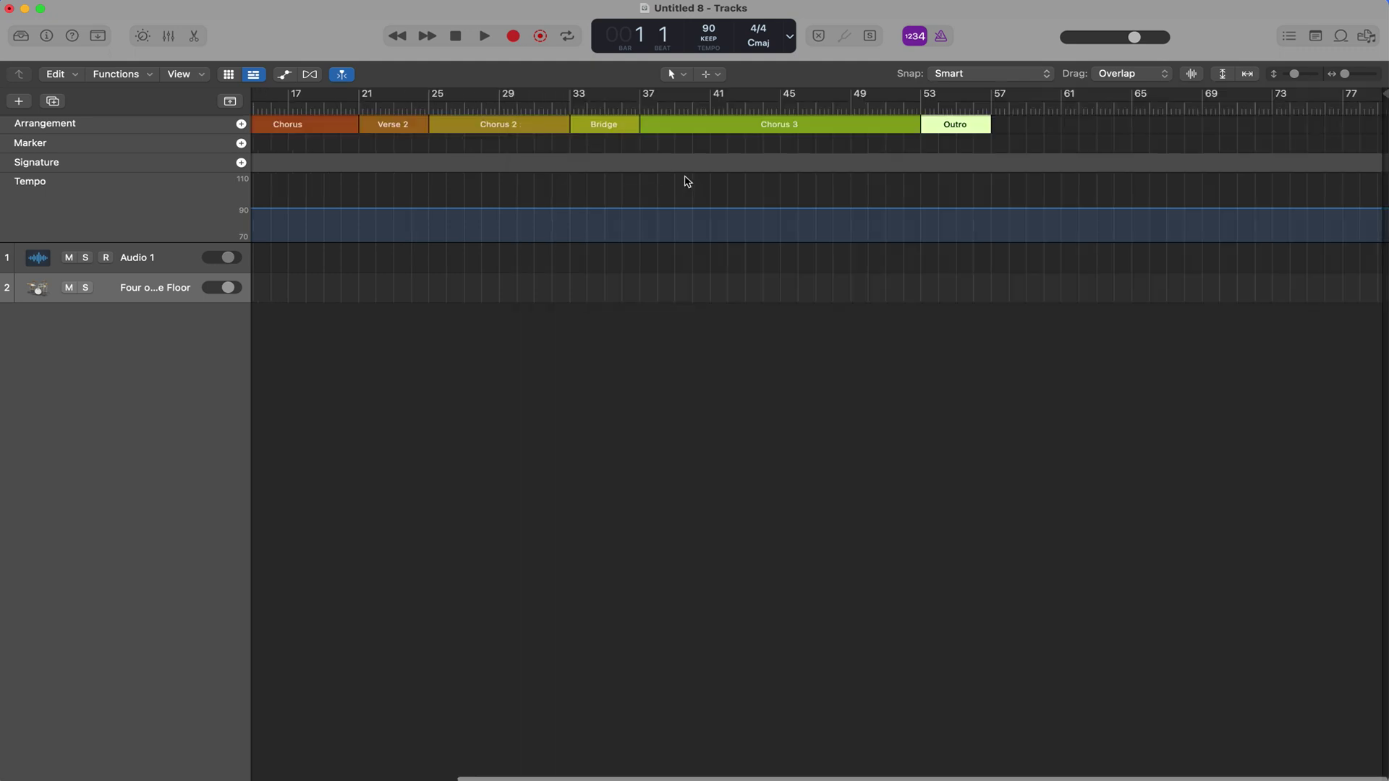
{"action": "left_click_drag", "start_coordinate": [1380, 94], "coordinate": [1071, 99]}
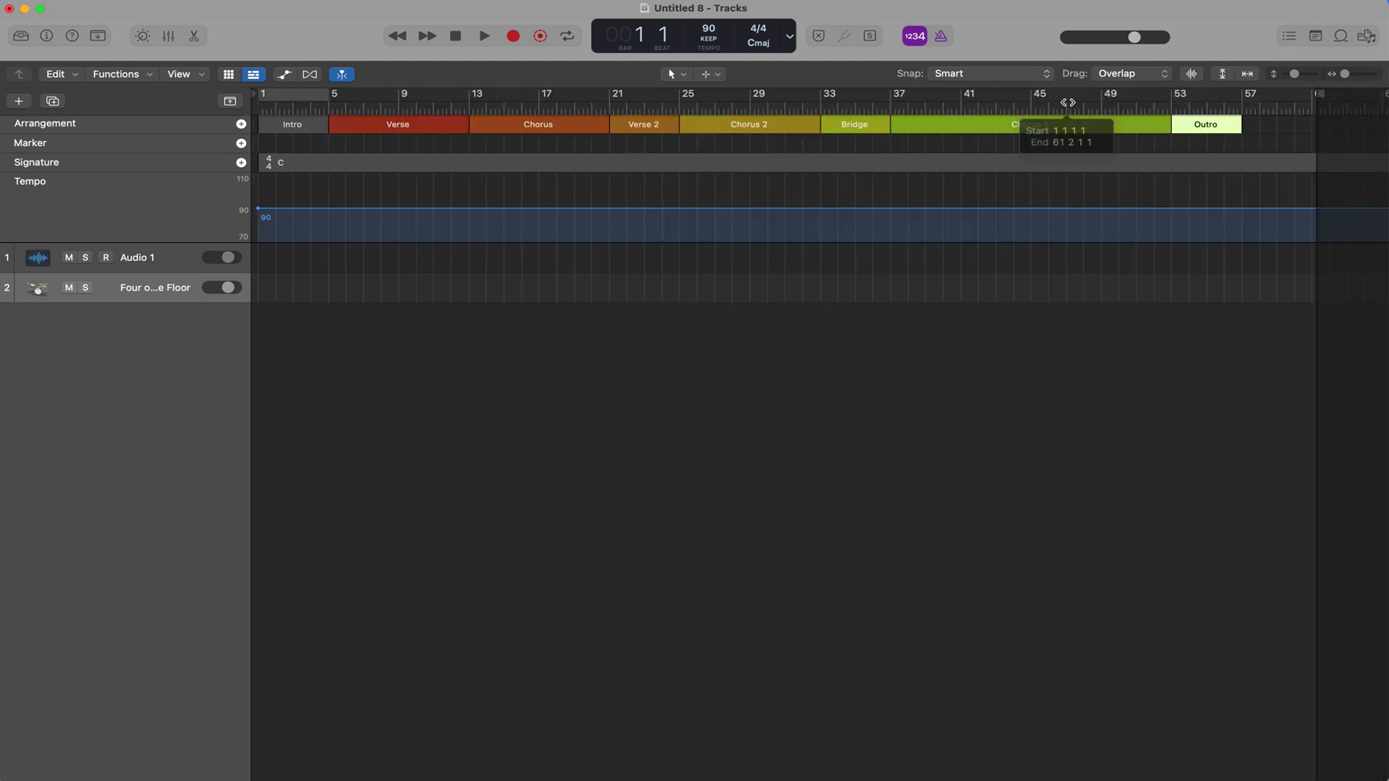
{"action": "left_click", "coordinate": [193, 81]}
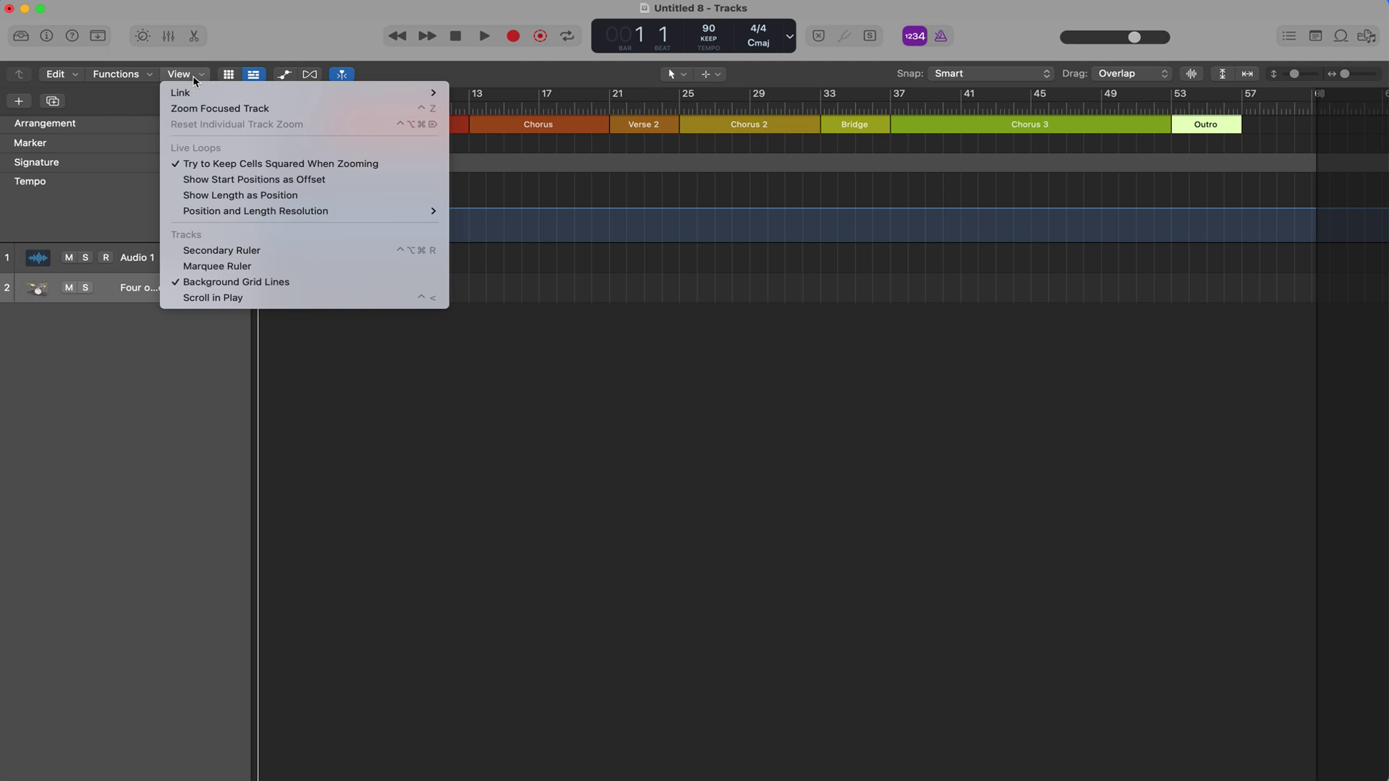
{"action": "left_click", "coordinate": [239, 253]}
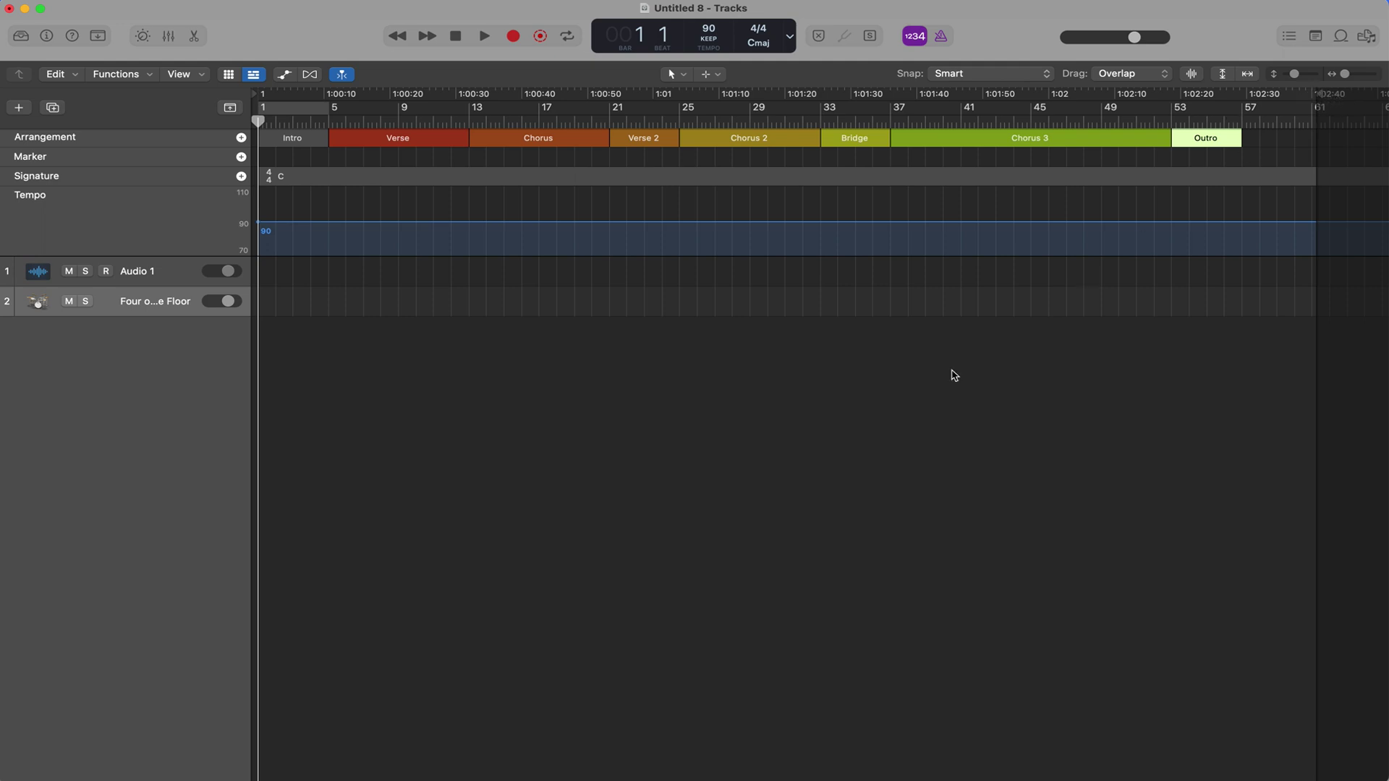
Delete the Audio 1 track and enlarge the Four on the Floor track to an individual track zoom of 15.
{"action": "left_click", "coordinate": [131, 273]}
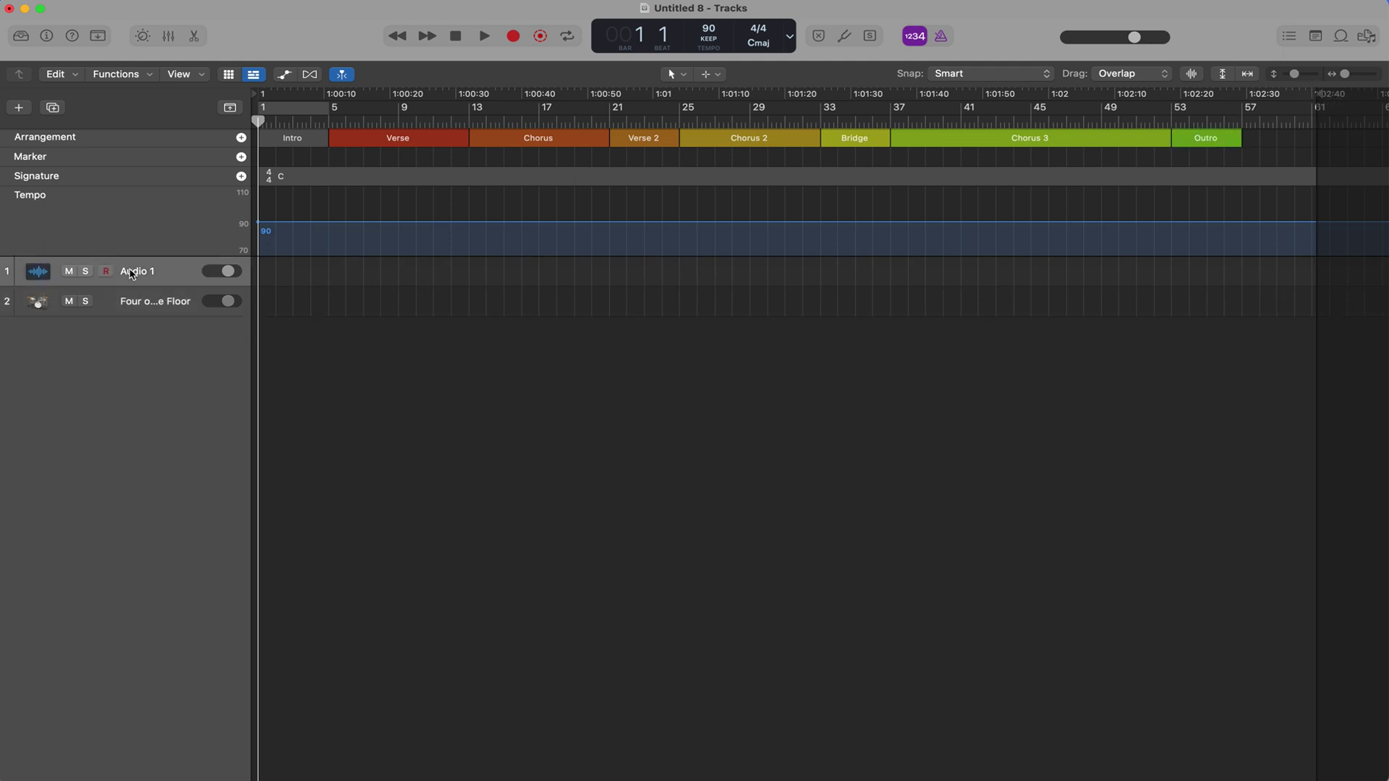
{"action": "key", "text": "super+BackSpace"}
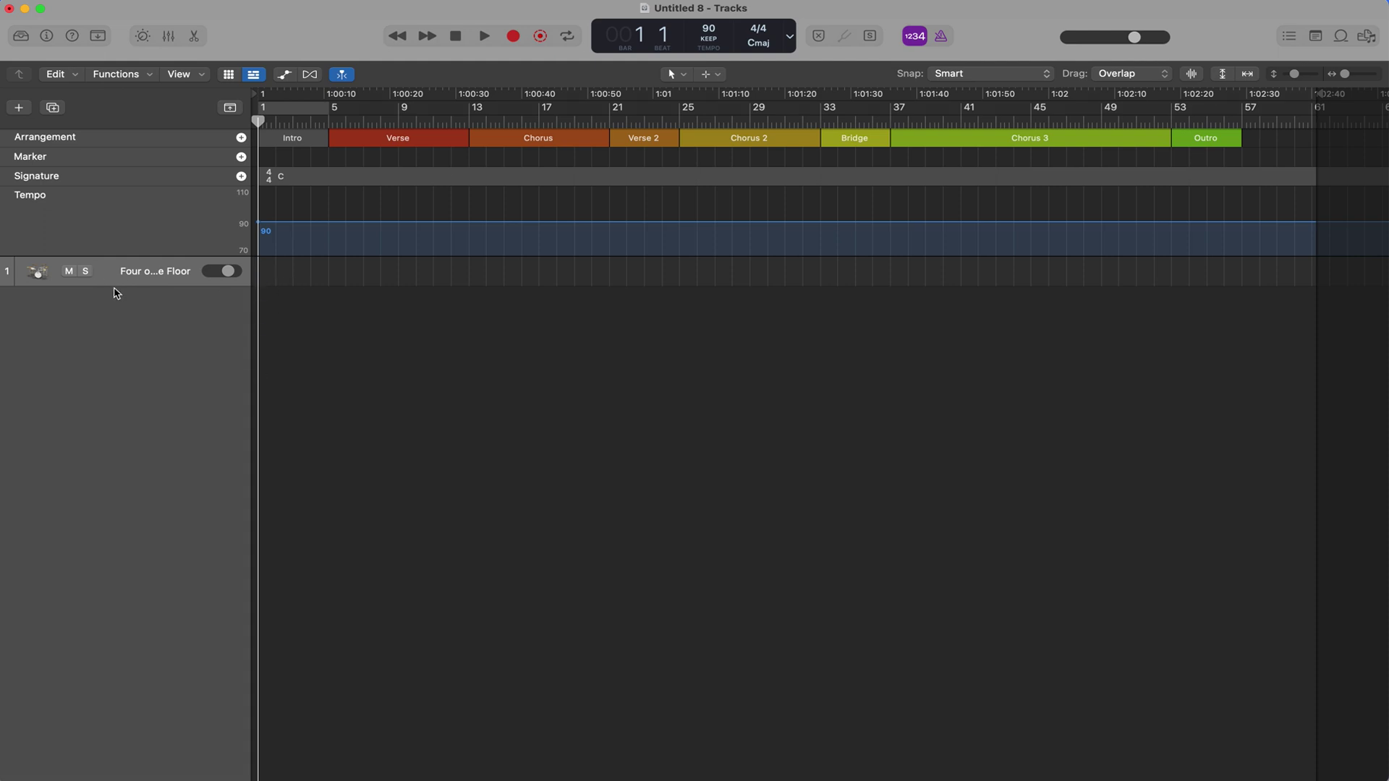
{"action": "left_click_drag", "start_coordinate": [113, 286], "coordinate": [121, 353]}
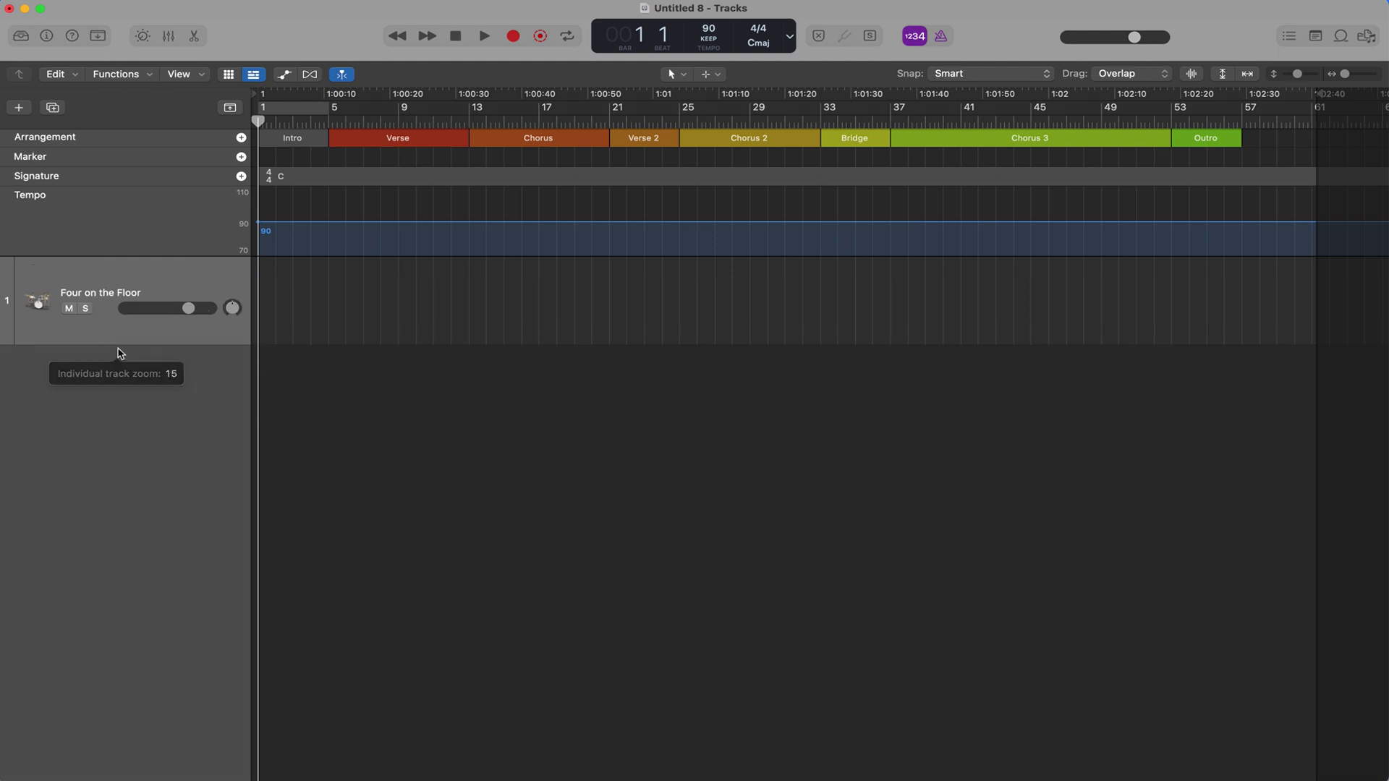
Populate the Four on the Floor track with Drummer regions matching the arrangement markers.
{"action": "right_click", "coordinate": [265, 283]}
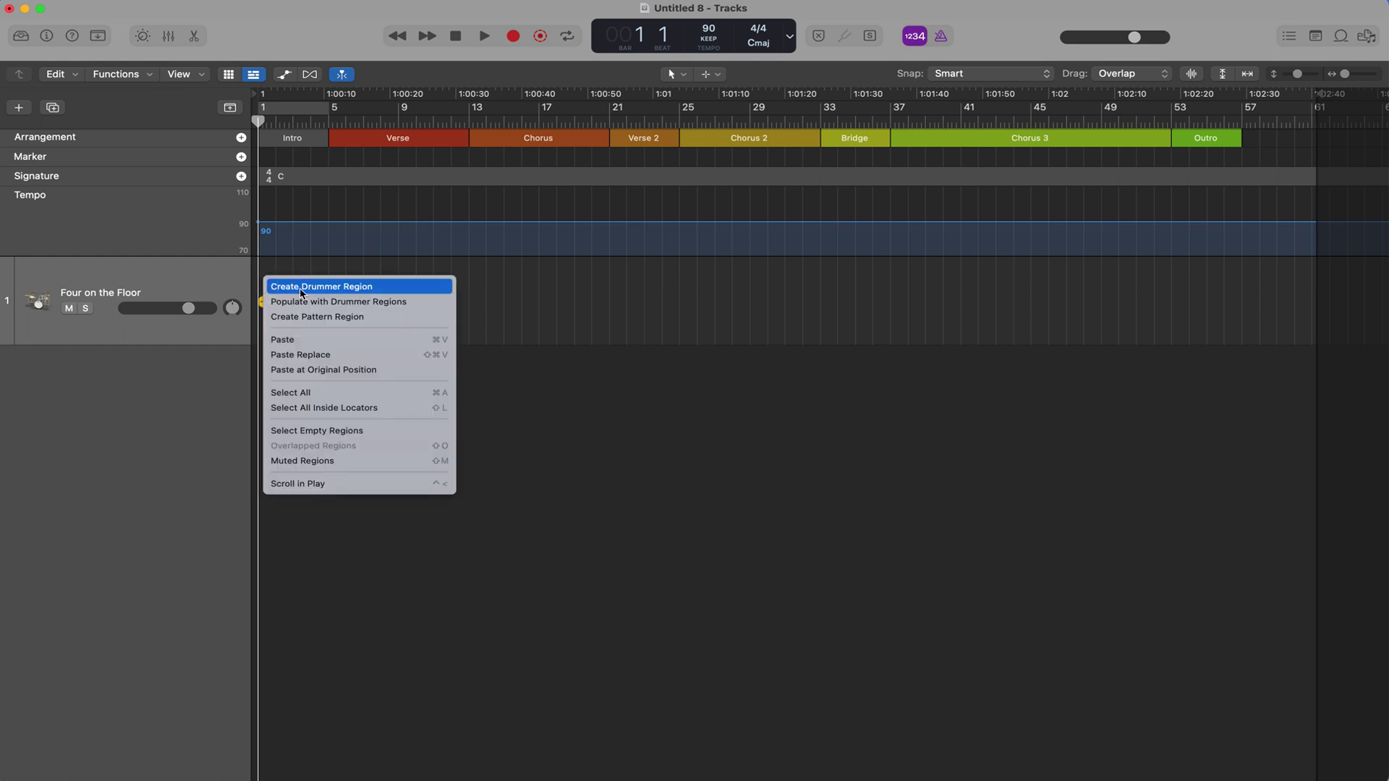
{"action": "left_click", "coordinate": [387, 304]}
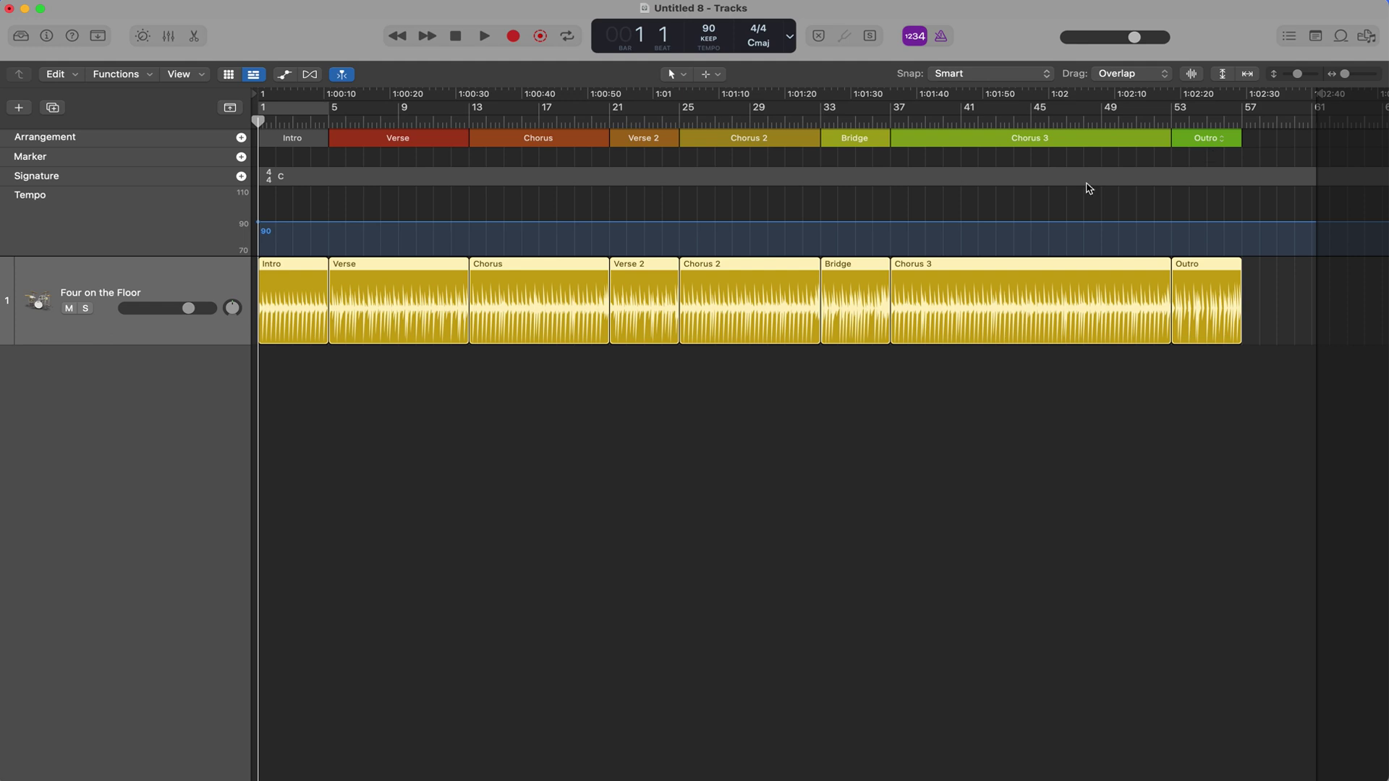
{"action": "left_click", "coordinate": [435, 540]}
Color the Verse and Verse 2 regions red-orange using the second swatch of the palette's brightest row.
{"action": "left_click", "coordinate": [398, 313]}
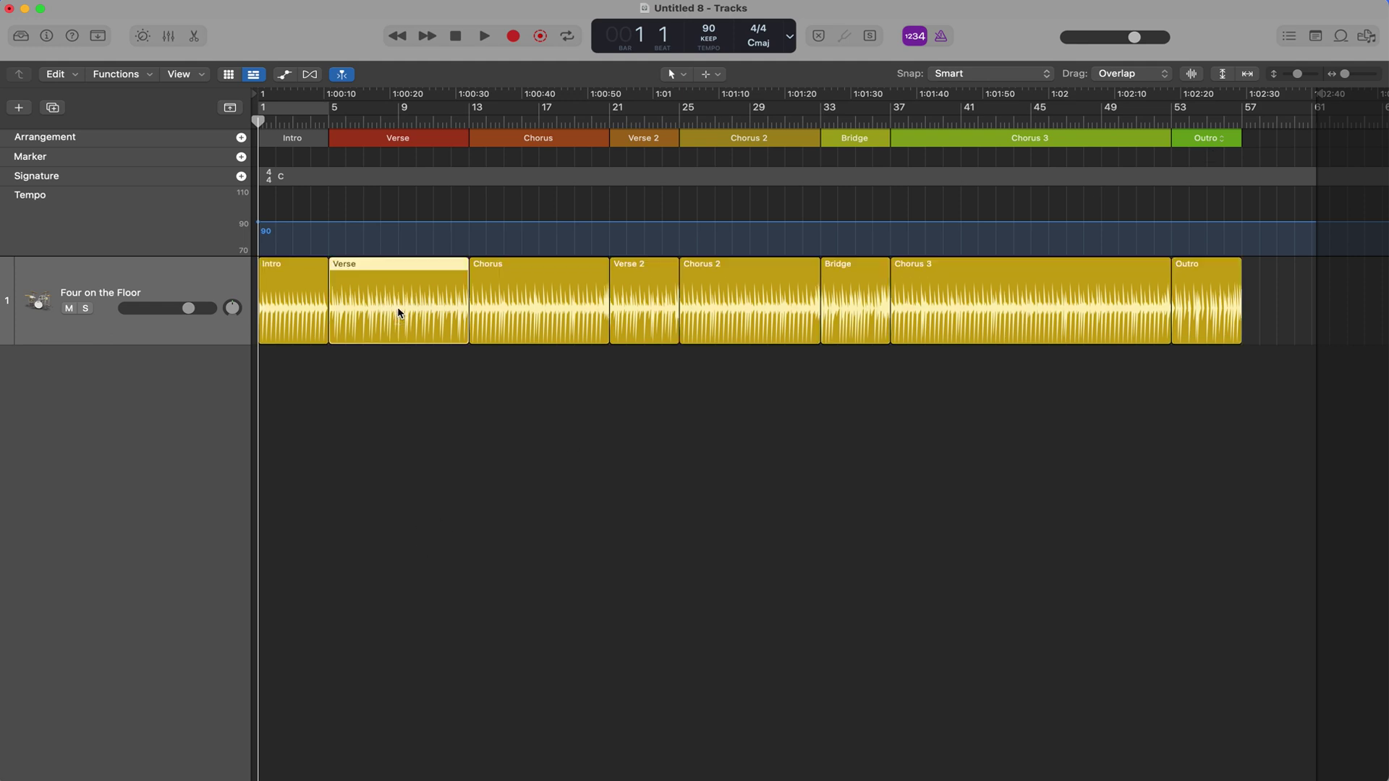
{"action": "left_click", "coordinate": [643, 311], "text": "shift"}
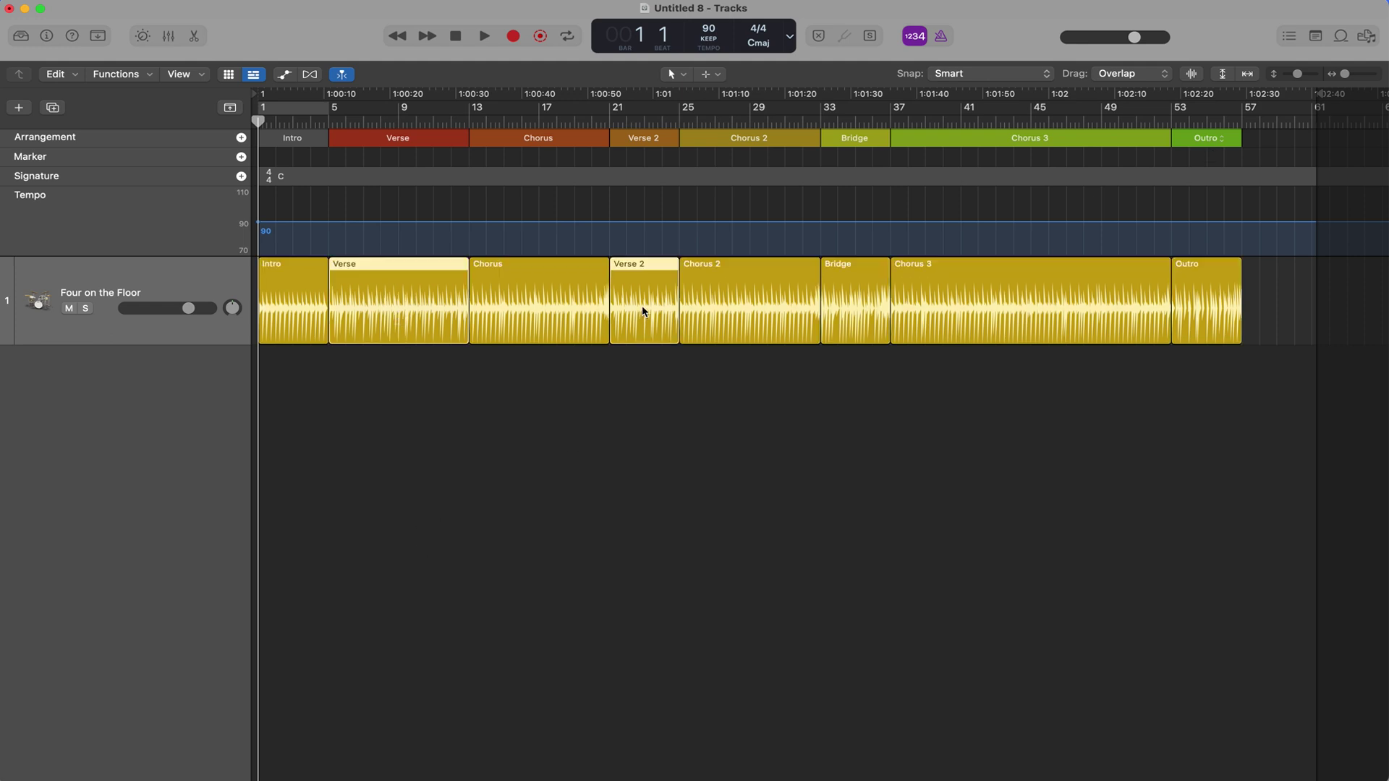
{"action": "left_click", "coordinate": [599, 415]}
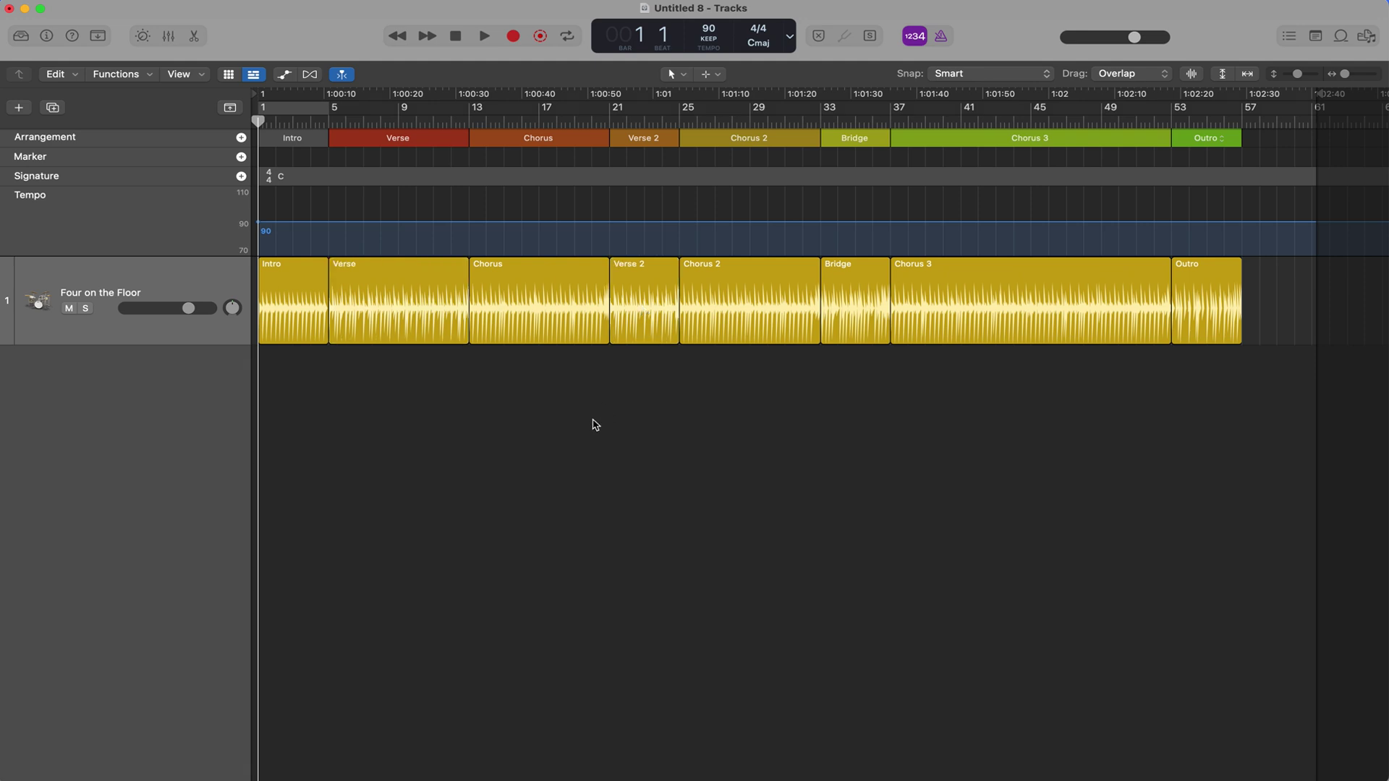
{"action": "left_click", "coordinate": [396, 289]}
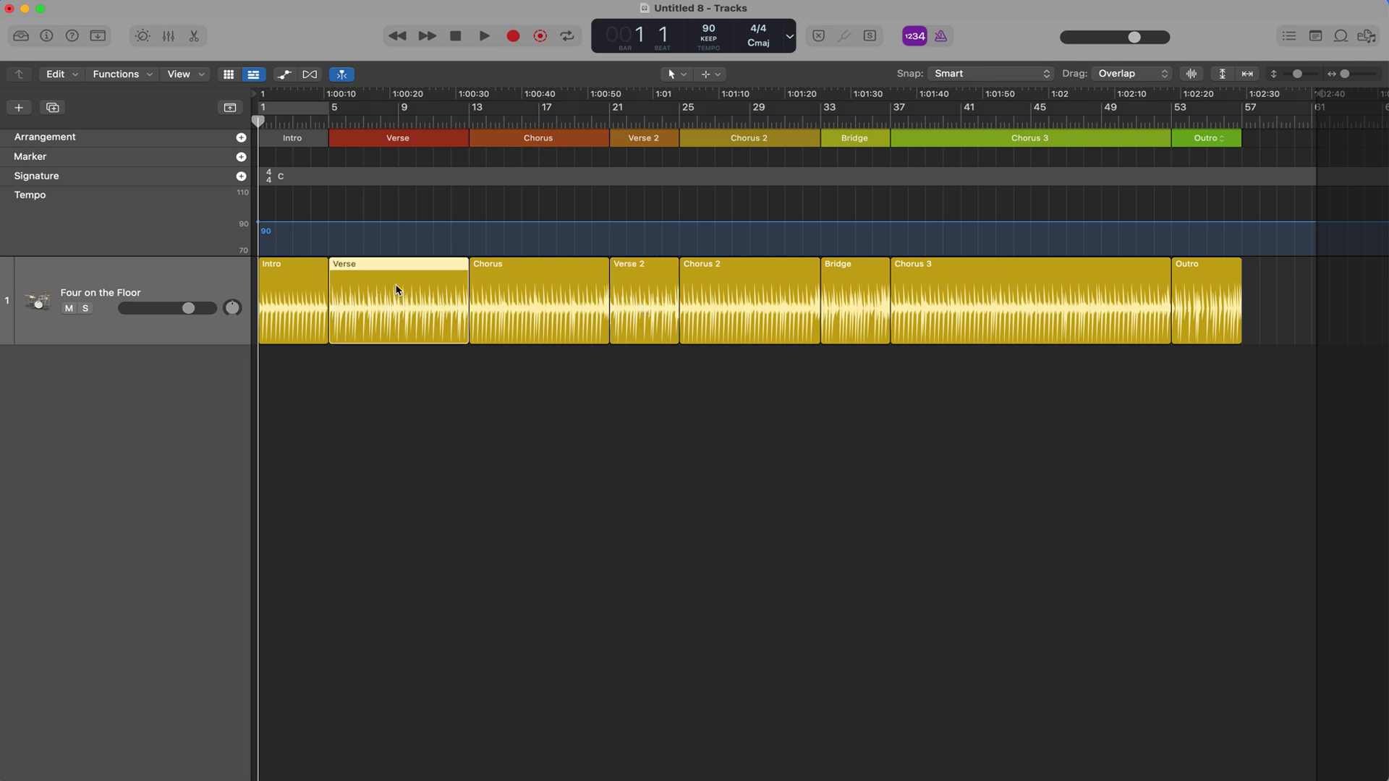
{"action": "left_click", "coordinate": [639, 289], "text": "shift"}
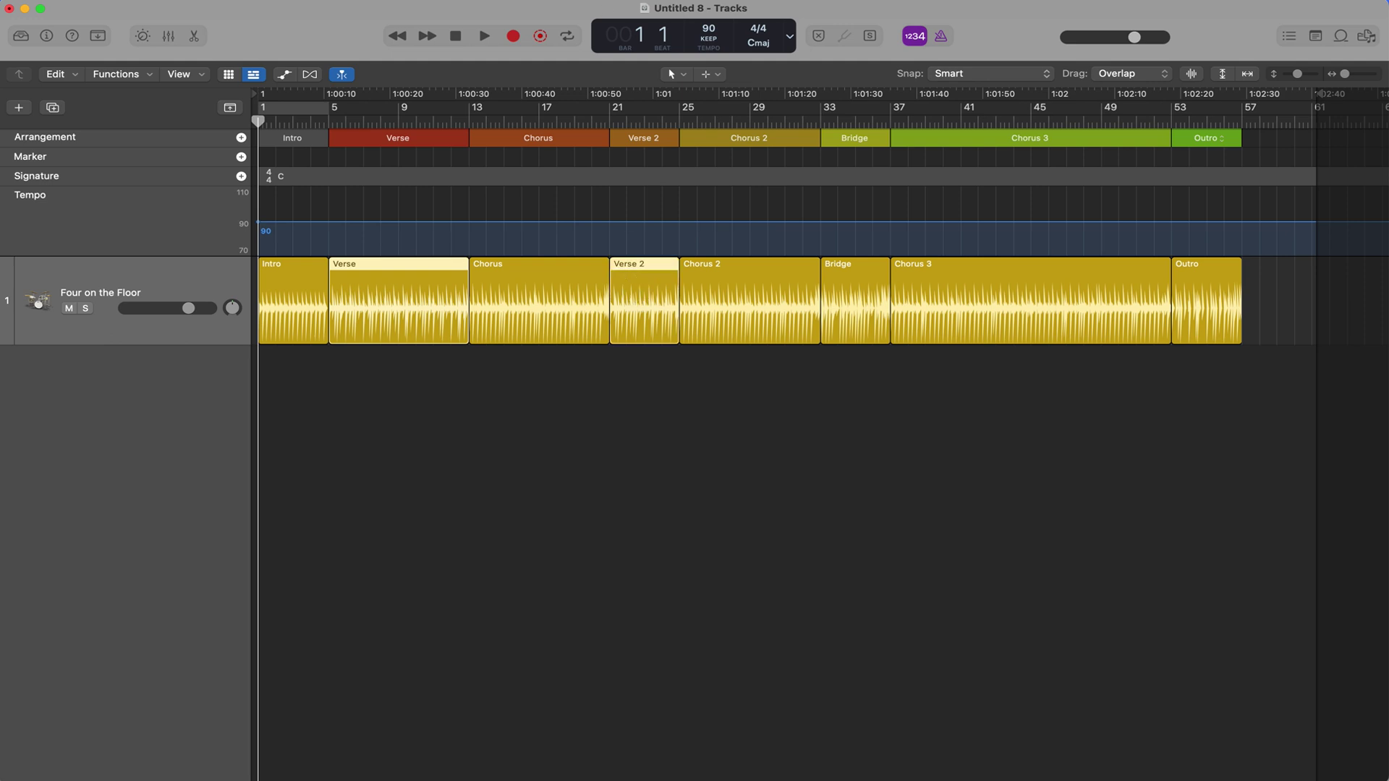
{"action": "key", "text": "alt+c"}
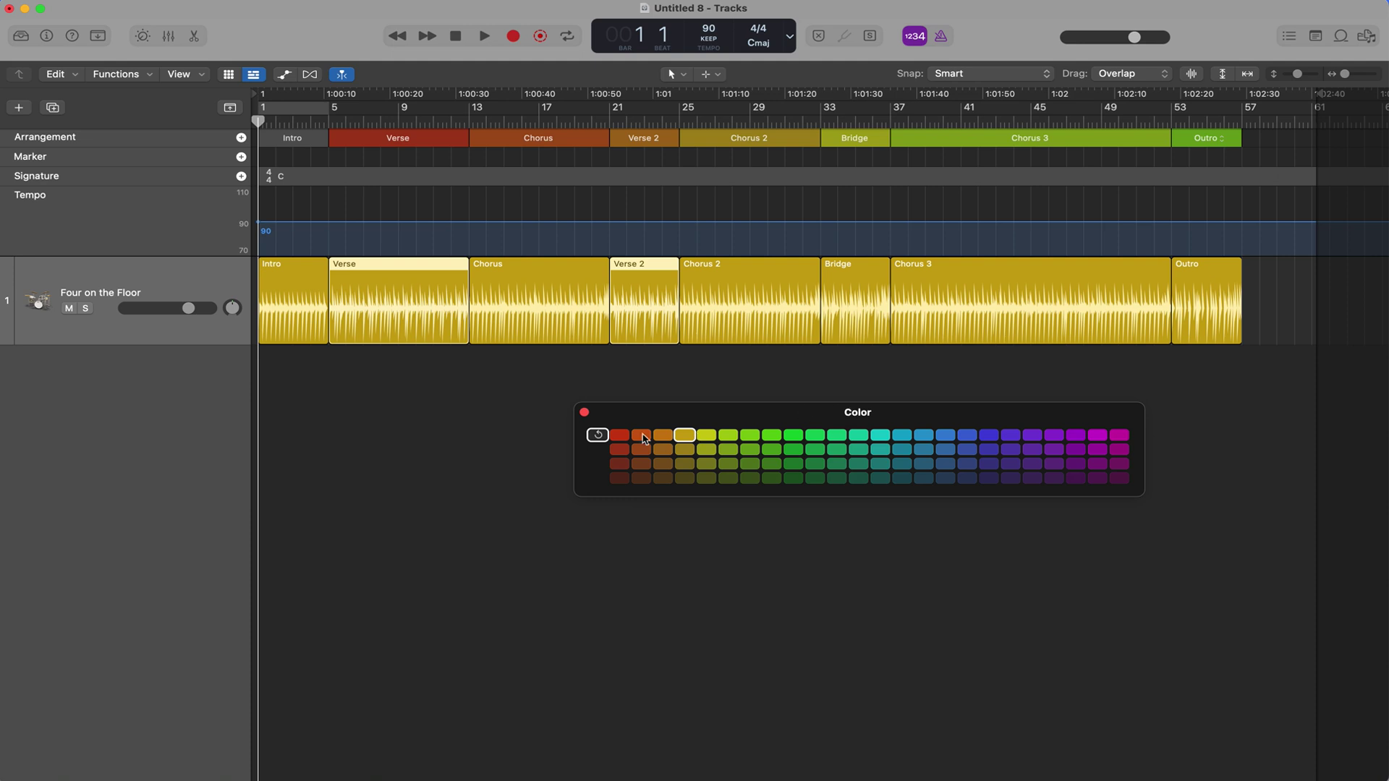
{"action": "left_click", "coordinate": [642, 436]}
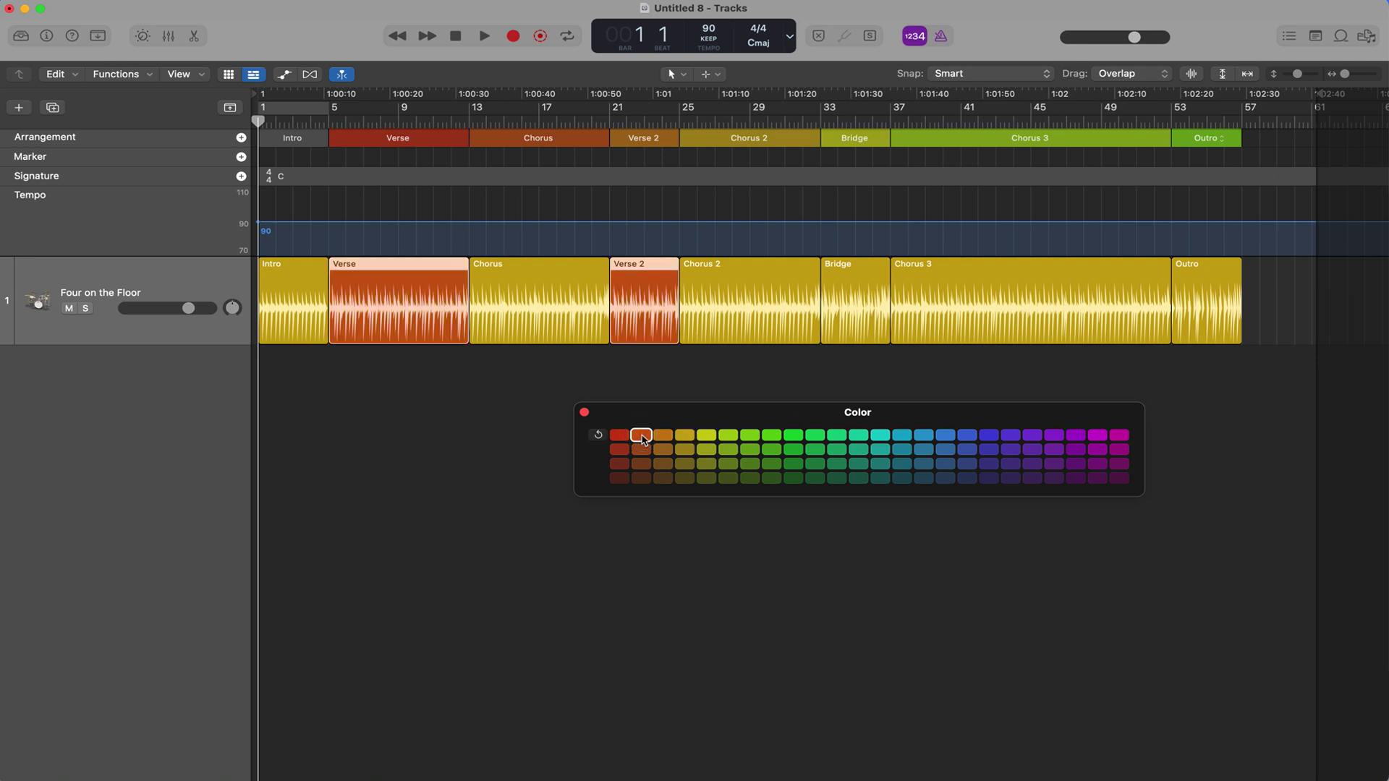
Color the Chorus, Chorus 2 and Chorus 3 regions bright cyan.
{"action": "left_click", "coordinate": [516, 309]}
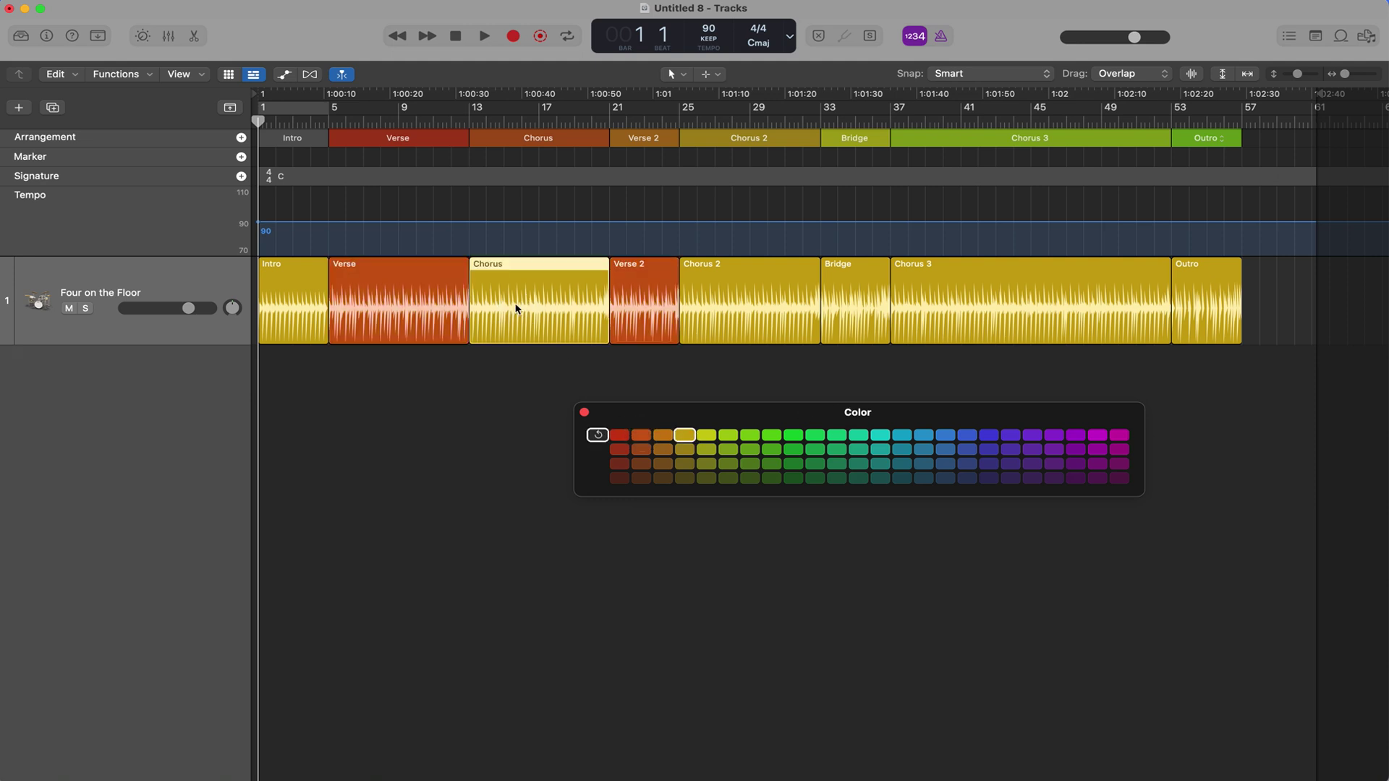
{"action": "left_click", "coordinate": [753, 304], "text": "shift"}
{"action": "left_click", "coordinate": [974, 295], "text": "shift"}
{"action": "left_click", "coordinate": [903, 437]}
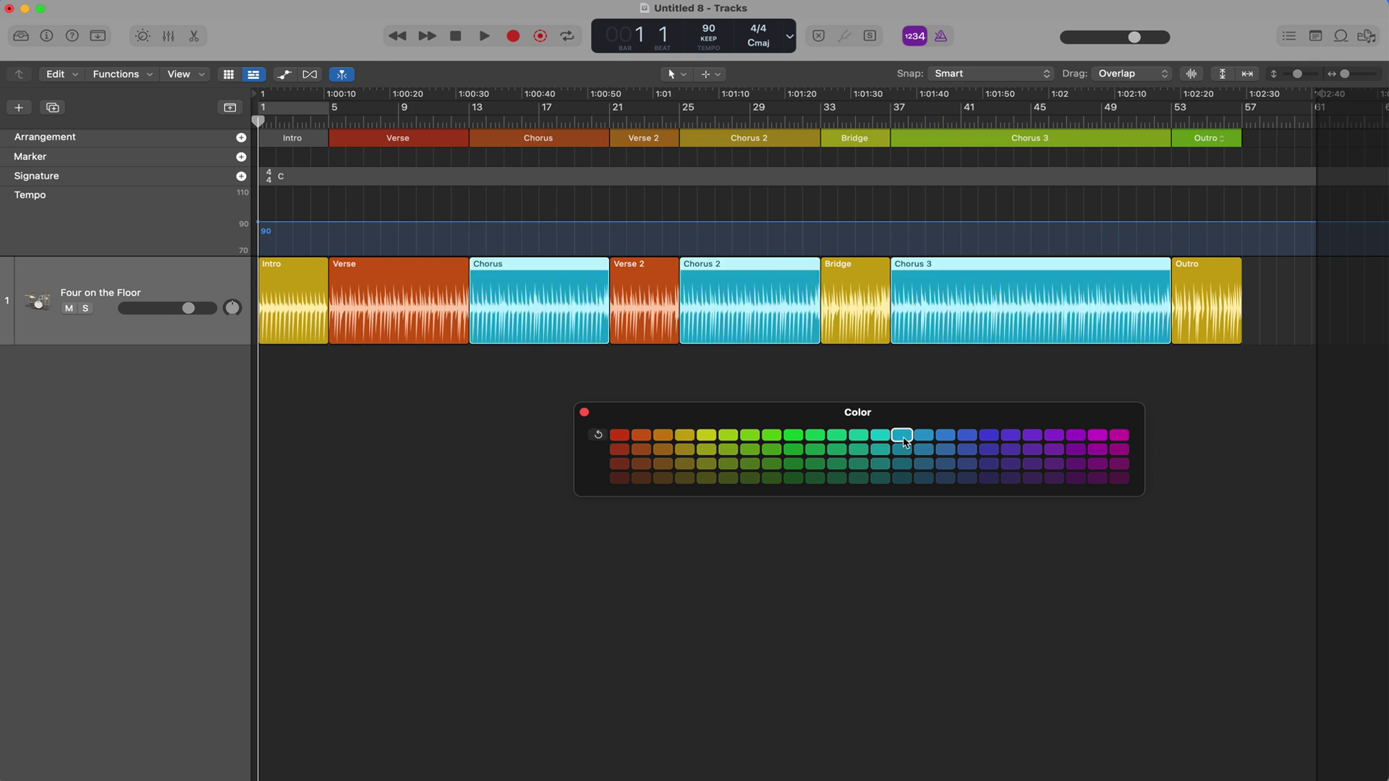
Color the Intro and Outro regions purple and close the color palette.
{"action": "left_click", "coordinate": [465, 562]}
{"action": "left_click", "coordinate": [292, 322]}
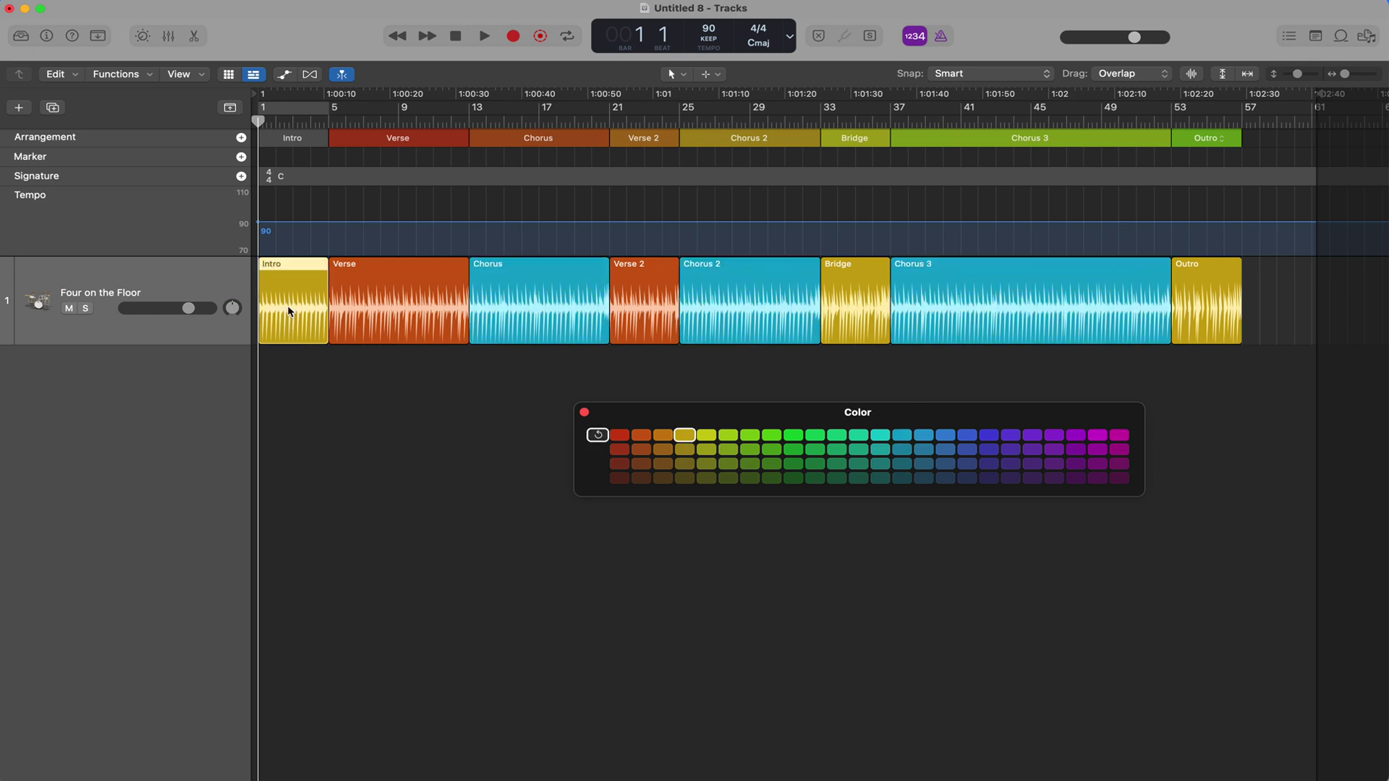
{"action": "left_click", "coordinate": [1228, 282], "text": "shift"}
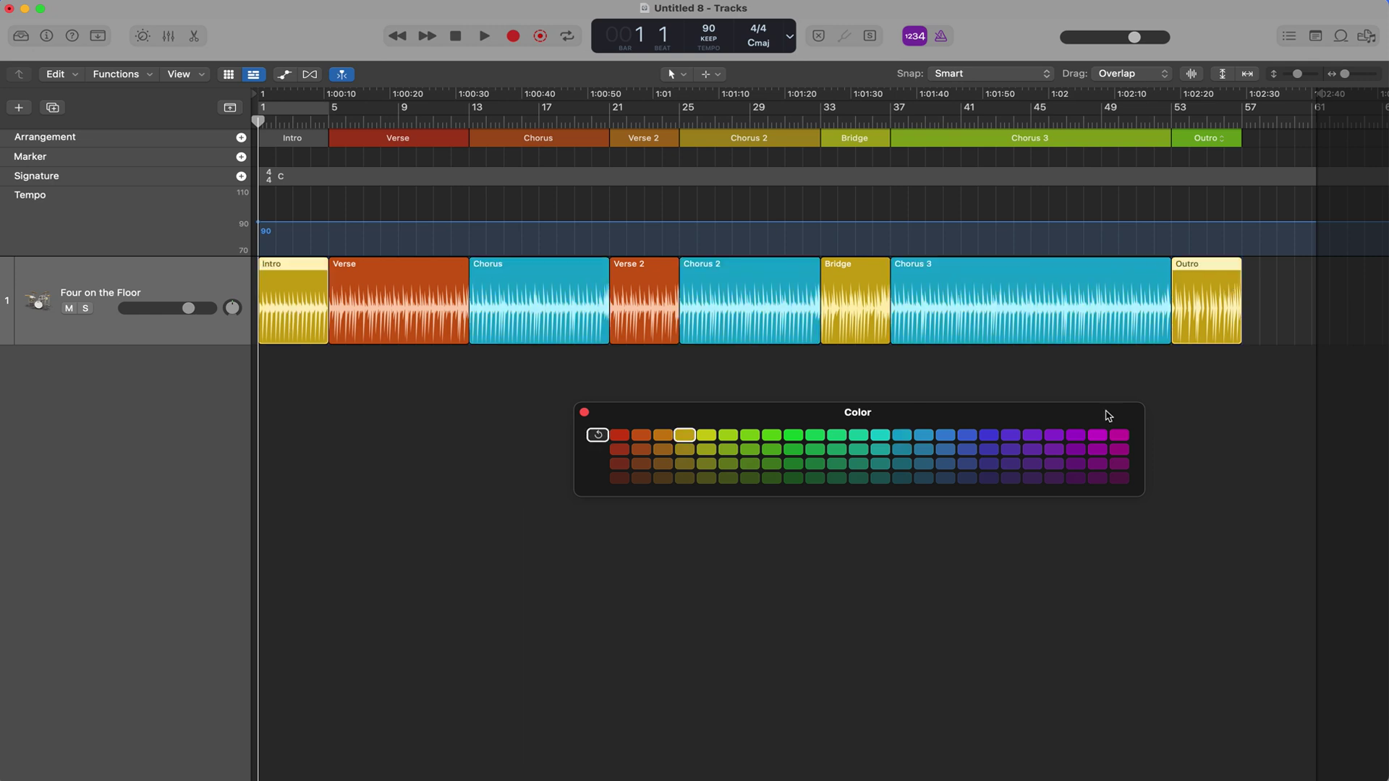
{"action": "left_click", "coordinate": [1076, 435]}
{"action": "left_click", "coordinate": [613, 537]}
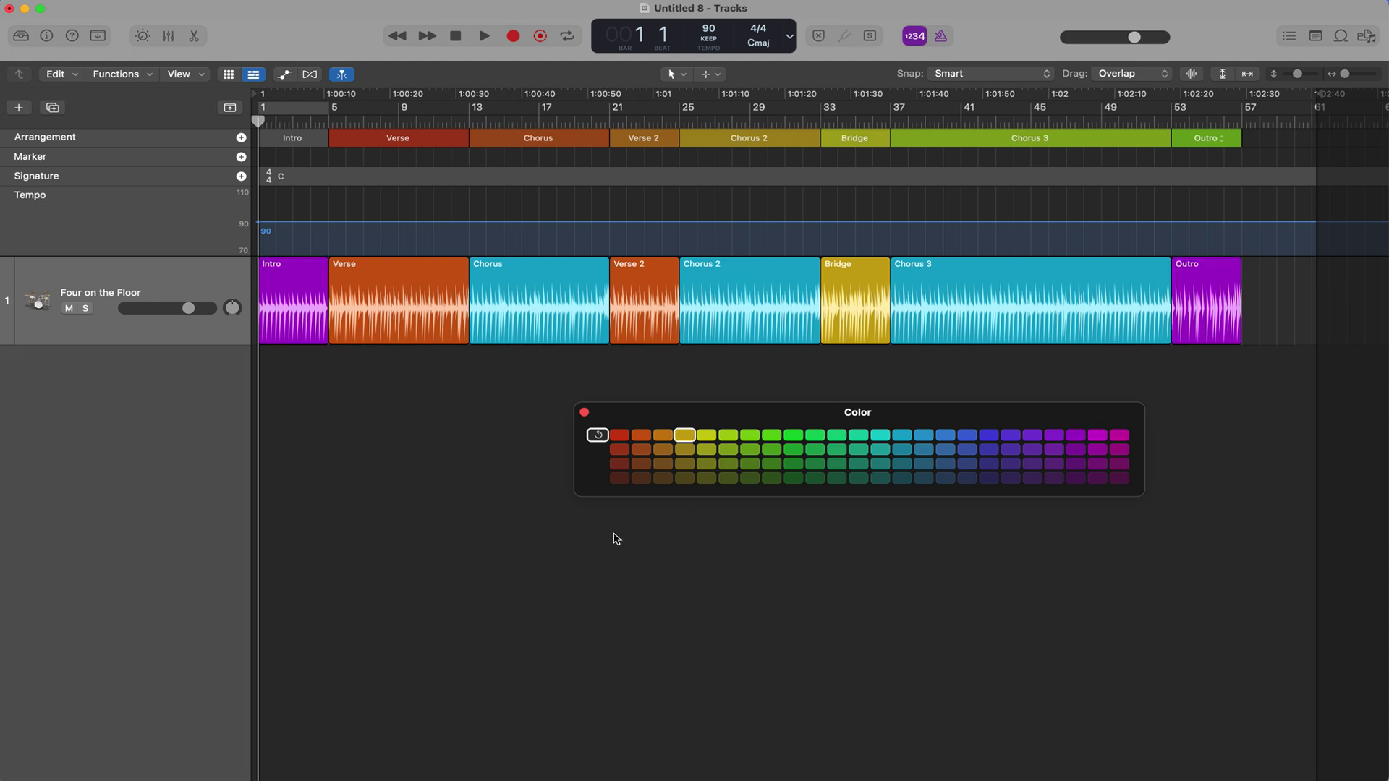
{"action": "left_click", "coordinate": [584, 412]}
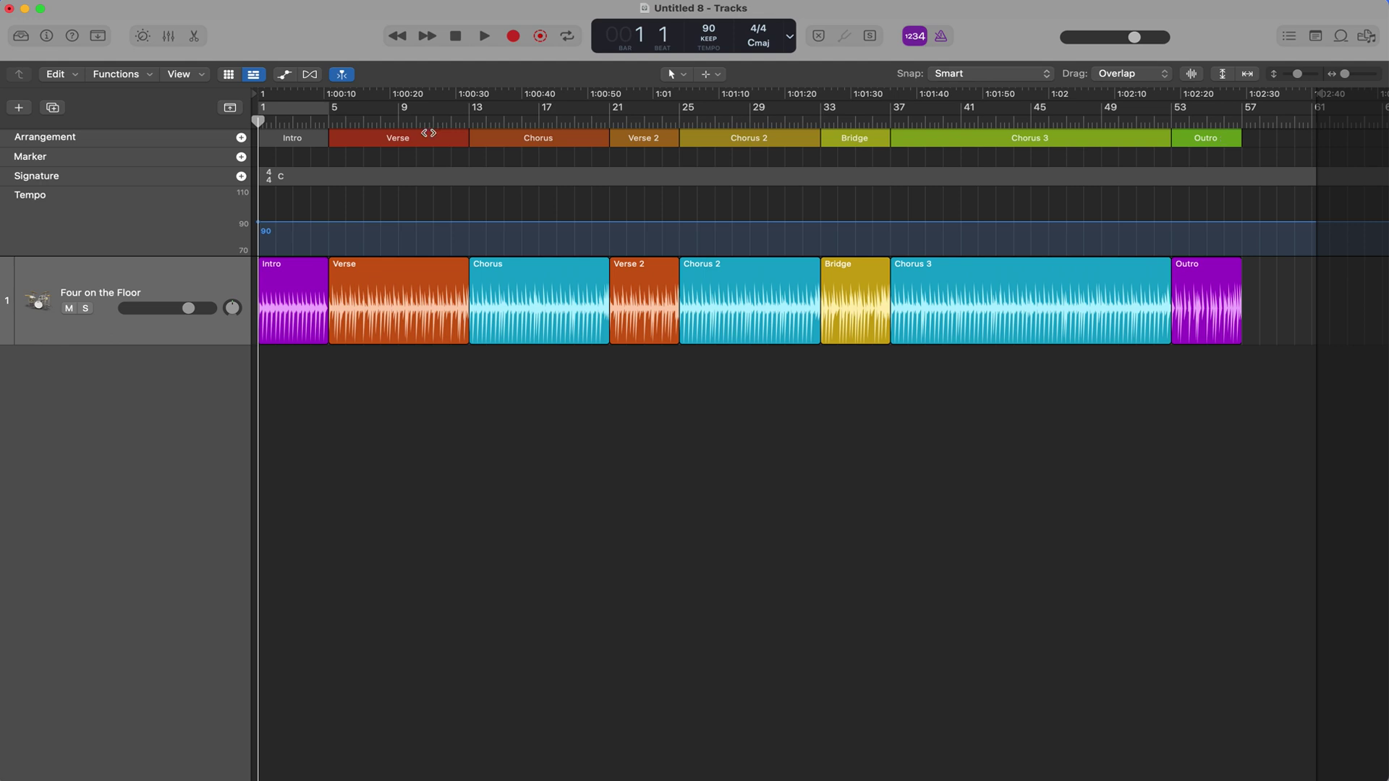
Select all regions on the Four on the Floor track and create markers from them.
{"action": "key", "text": "g"}
{"action": "key", "text": "g"}
{"action": "left_click", "coordinate": [204, 271]}
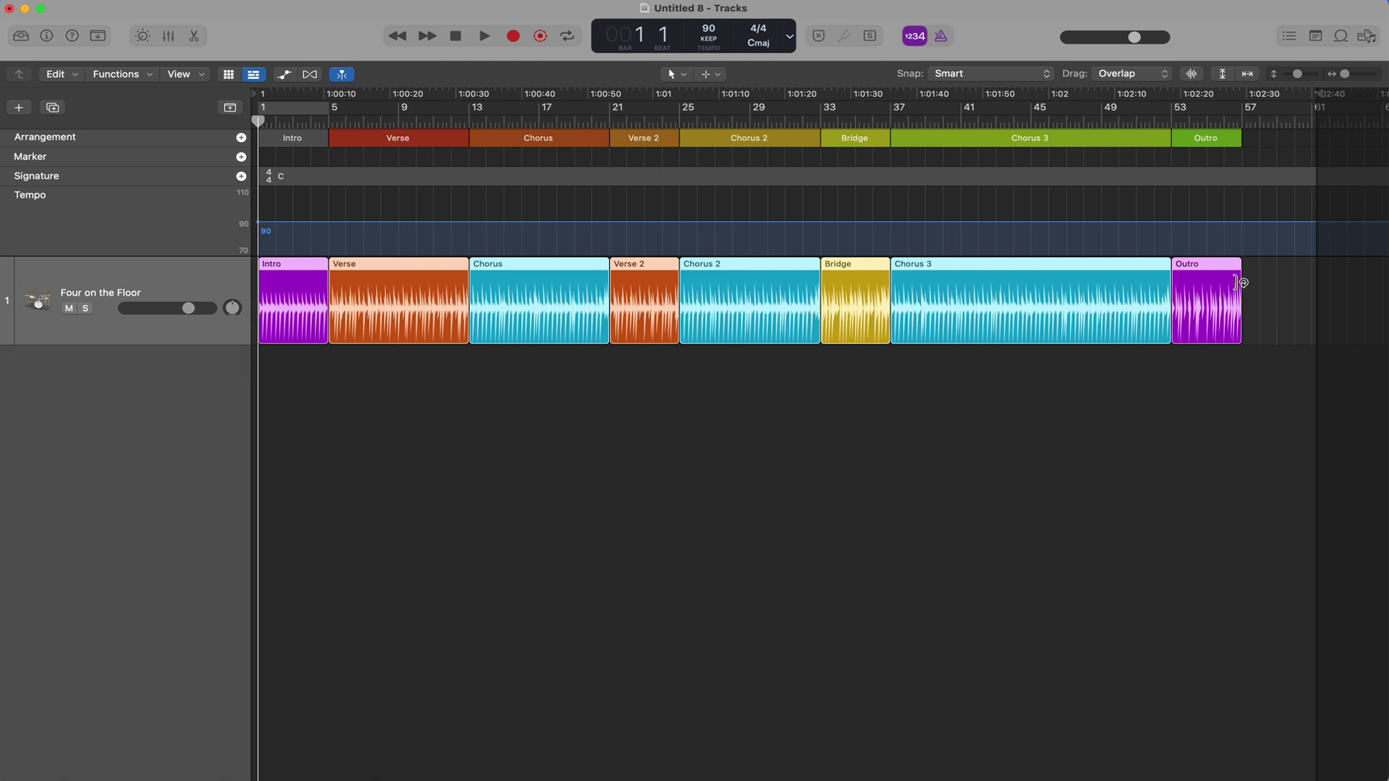
{"action": "left_click", "coordinate": [55, 158]}
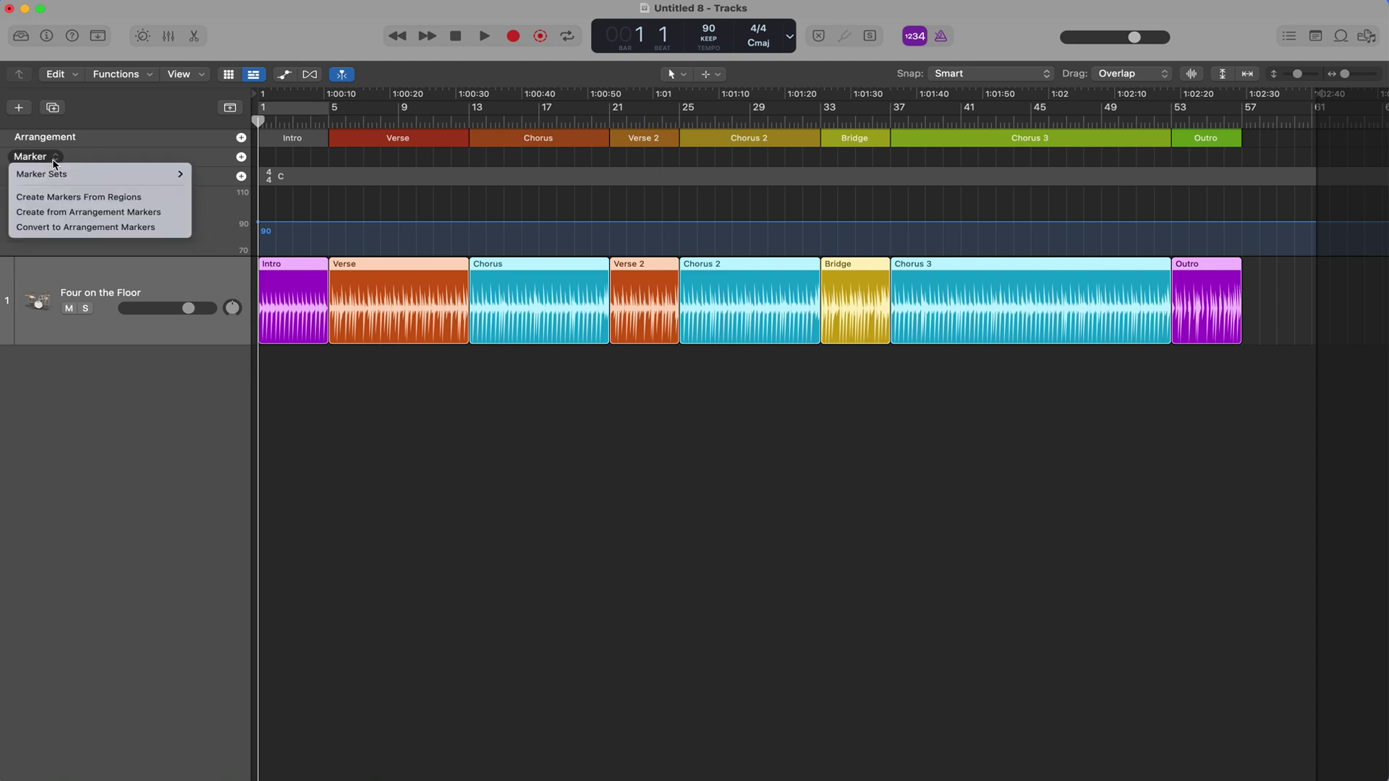
{"action": "left_click", "coordinate": [67, 201]}
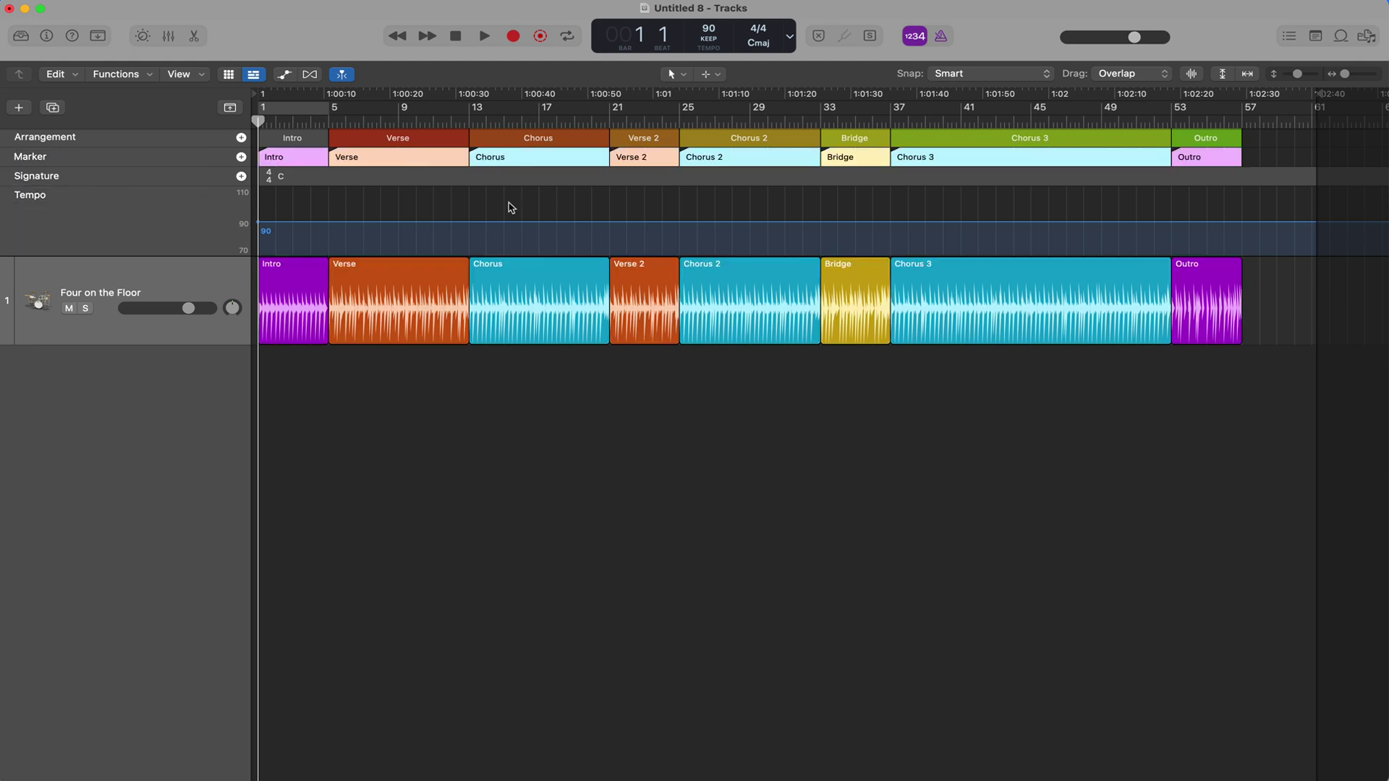
{"action": "left_click", "coordinate": [612, 451]}
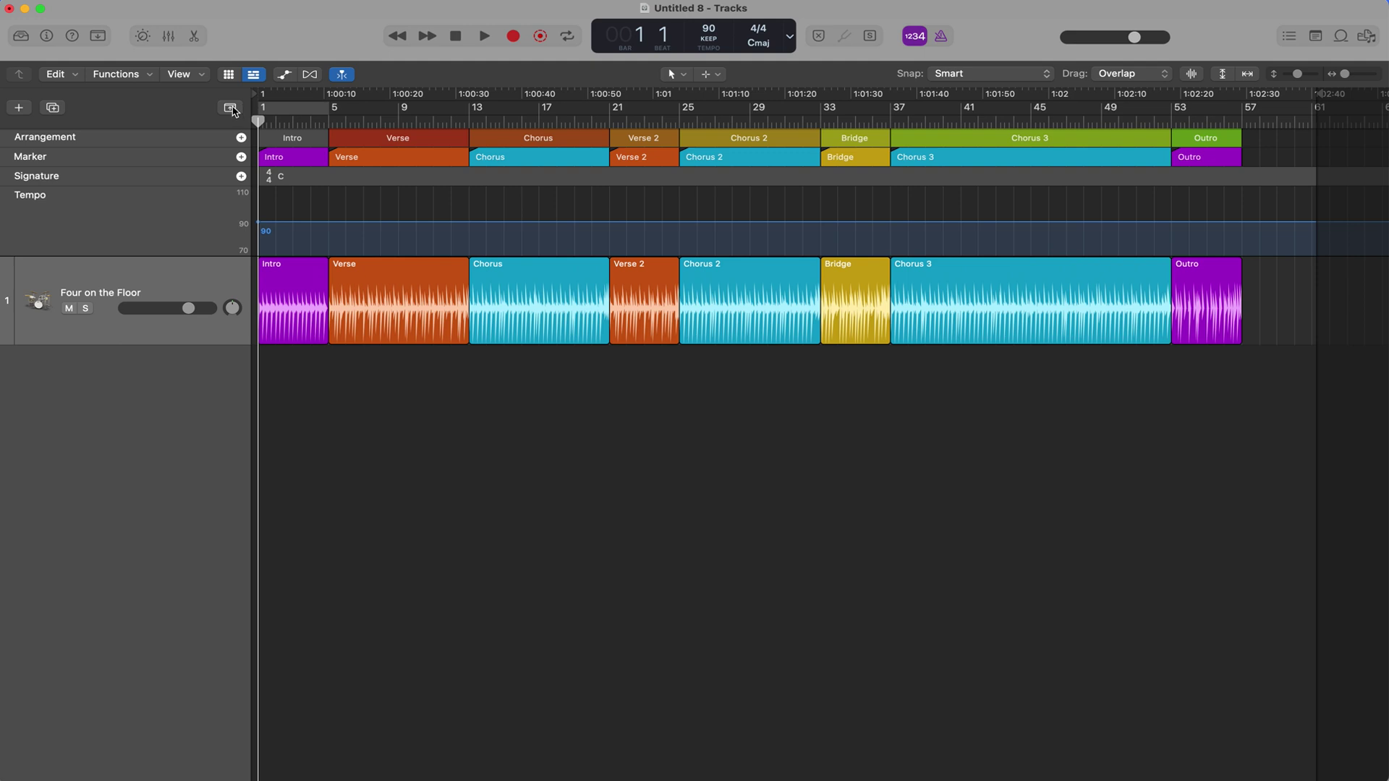
Hide the global tracks and examine the Intro and Verse drum regions up close along the timeline.
{"action": "left_click", "coordinate": [232, 108]}
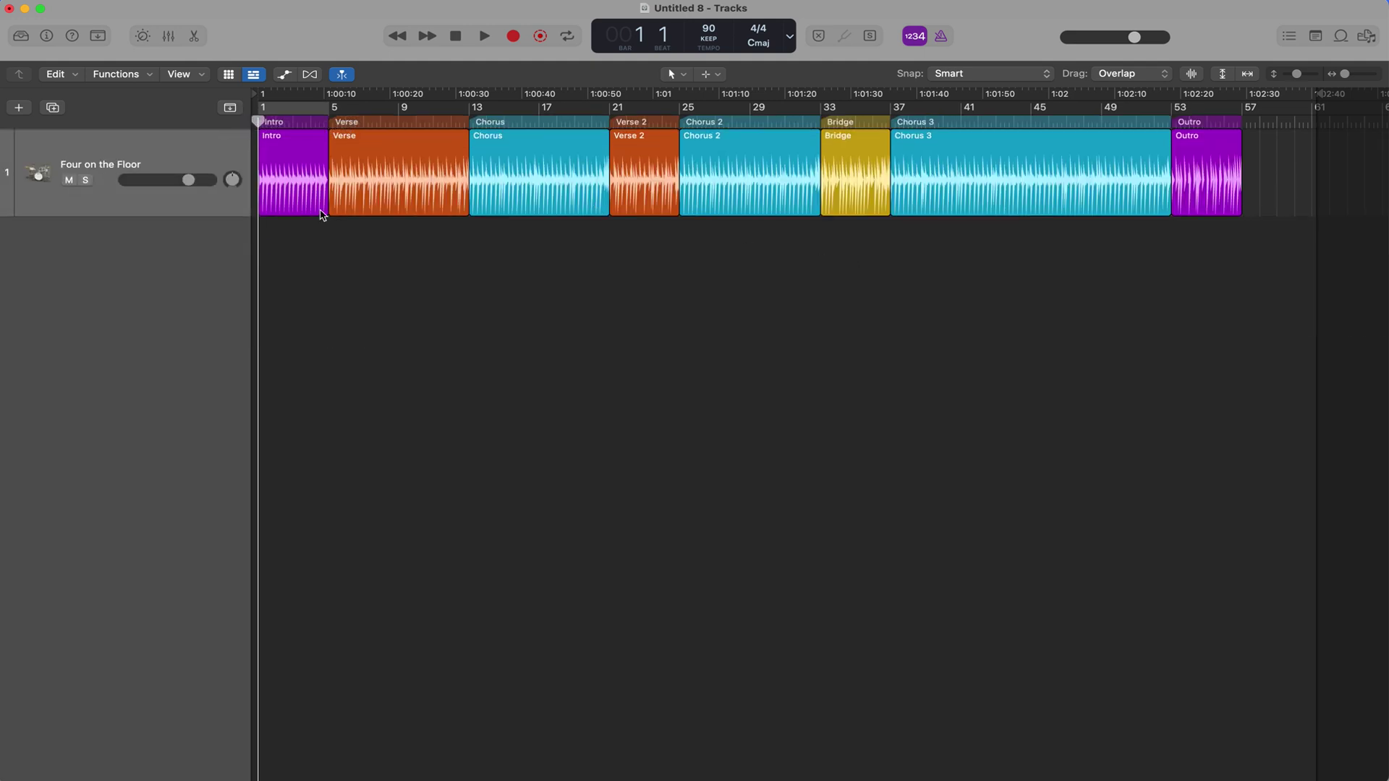
{"action": "scroll", "coordinate": [550, 327], "scroll_direction": "right", "scroll_amount": 1}
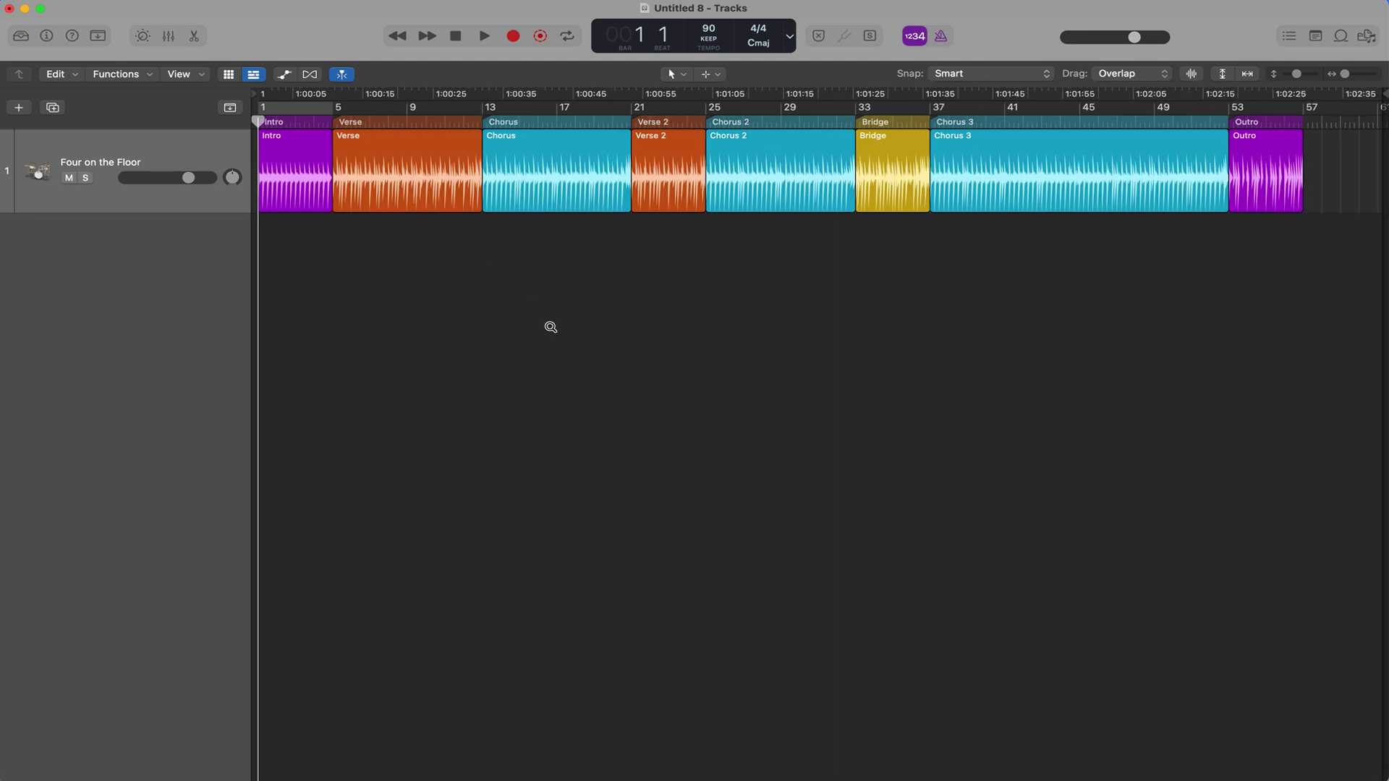
{"action": "scroll", "coordinate": [551, 327], "scroll_direction": "down", "scroll_amount": 2}
{"action": "scroll", "coordinate": [551, 327], "scroll_direction": "right", "scroll_amount": 5}
{"action": "scroll", "coordinate": [551, 327], "scroll_direction": "right", "scroll_amount": 5}
{"action": "scroll", "coordinate": [551, 327], "scroll_direction": "up", "scroll_amount": 2}
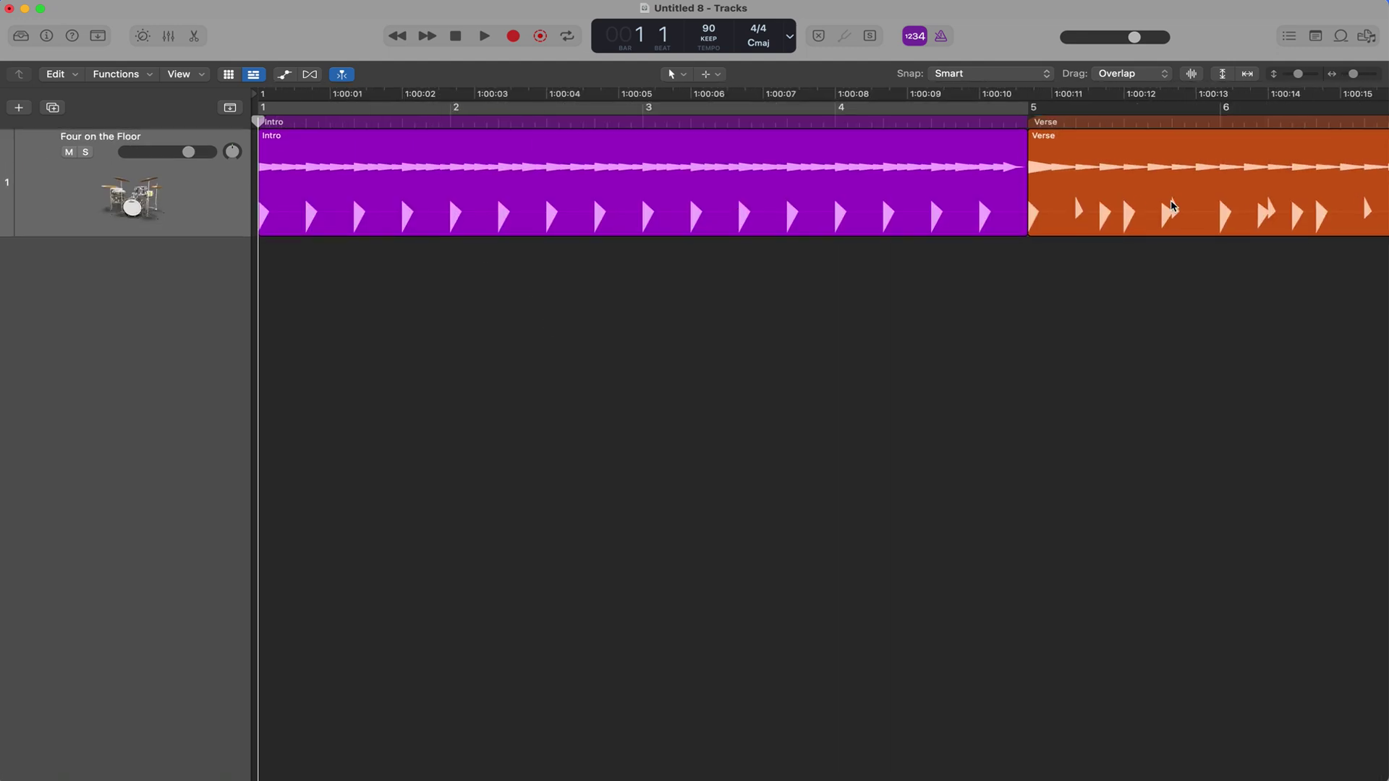
{"action": "scroll", "coordinate": [1170, 206], "scroll_direction": "right", "scroll_amount": 10}
{"action": "scroll", "coordinate": [948, 259], "scroll_direction": "right", "scroll_amount": 5}
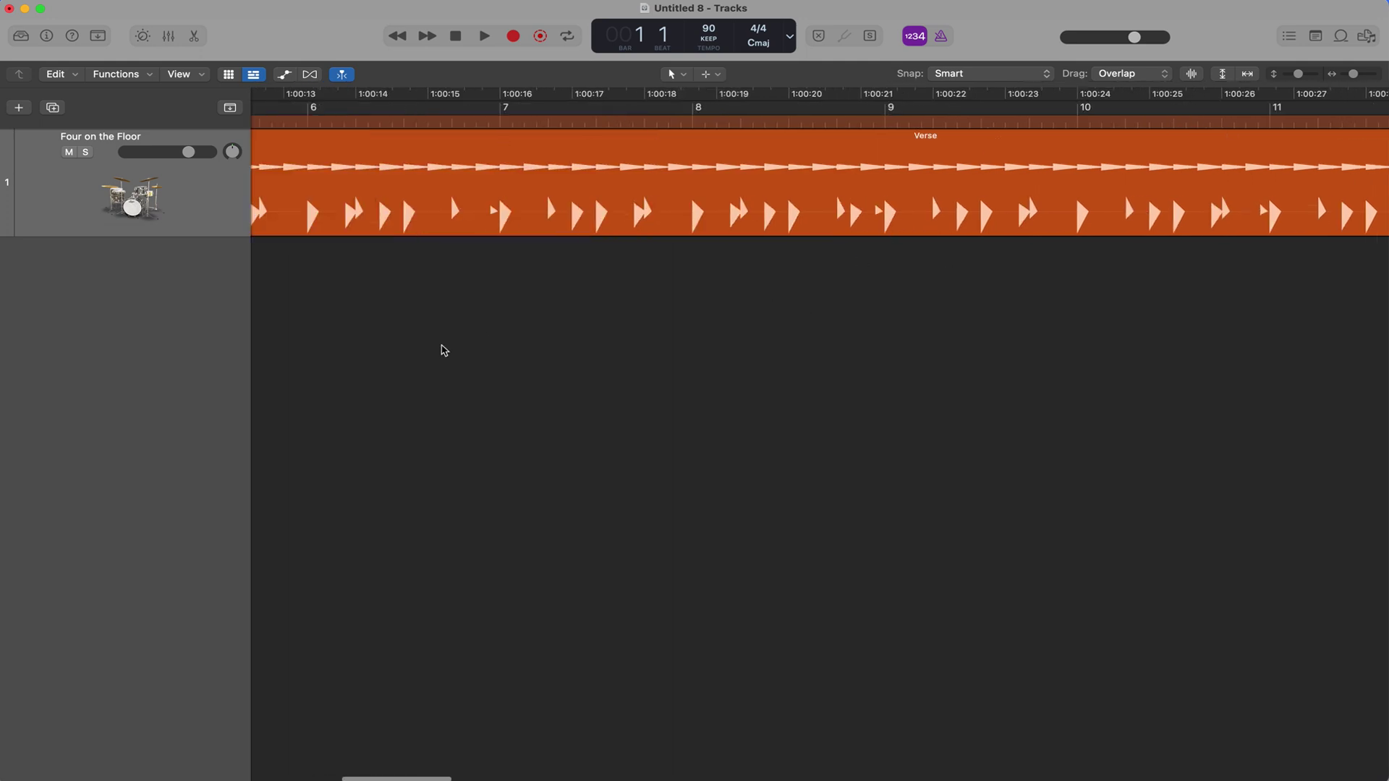
Select all regions and fit them to the Tracks area.
{"action": "scroll", "coordinate": [444, 351], "scroll_direction": "left", "scroll_amount": 4}
{"action": "key", "text": "super+a"}
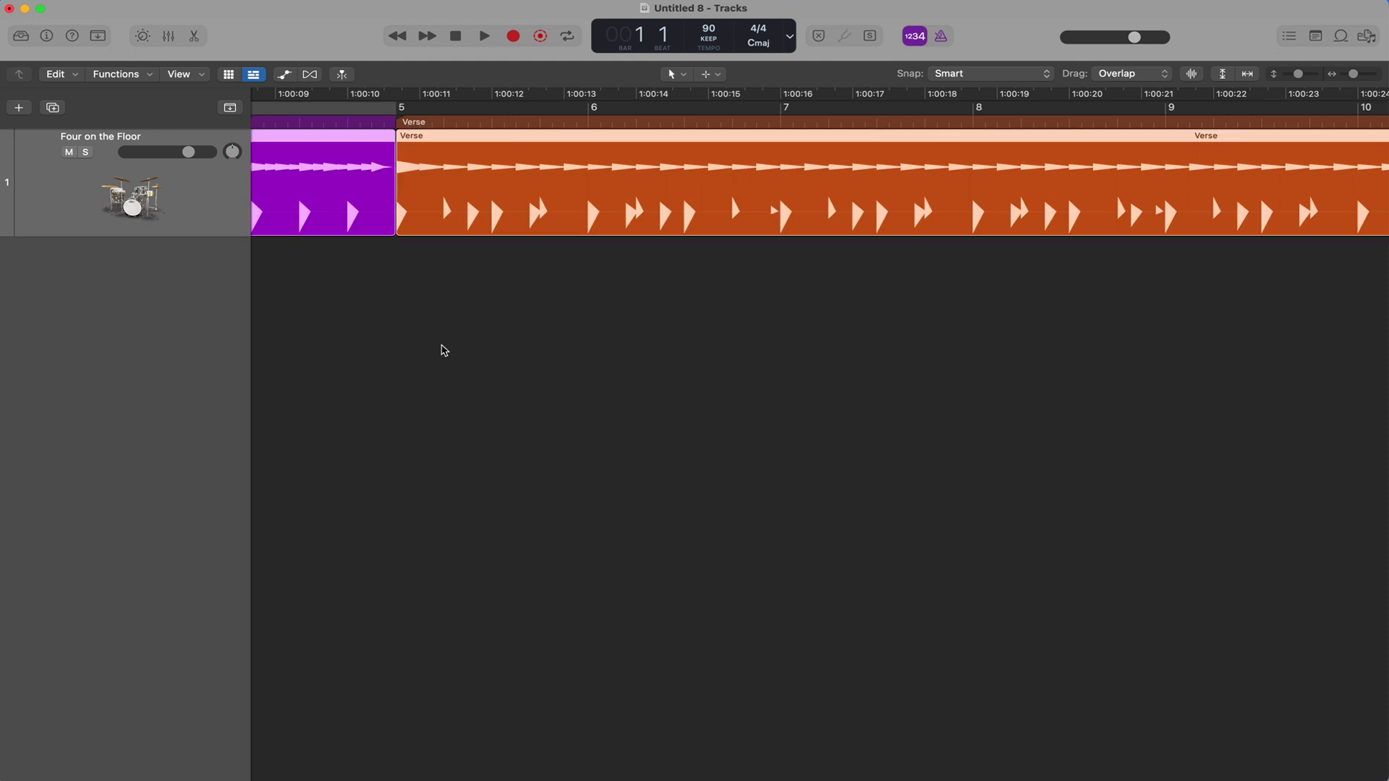
{"action": "key", "text": "z"}
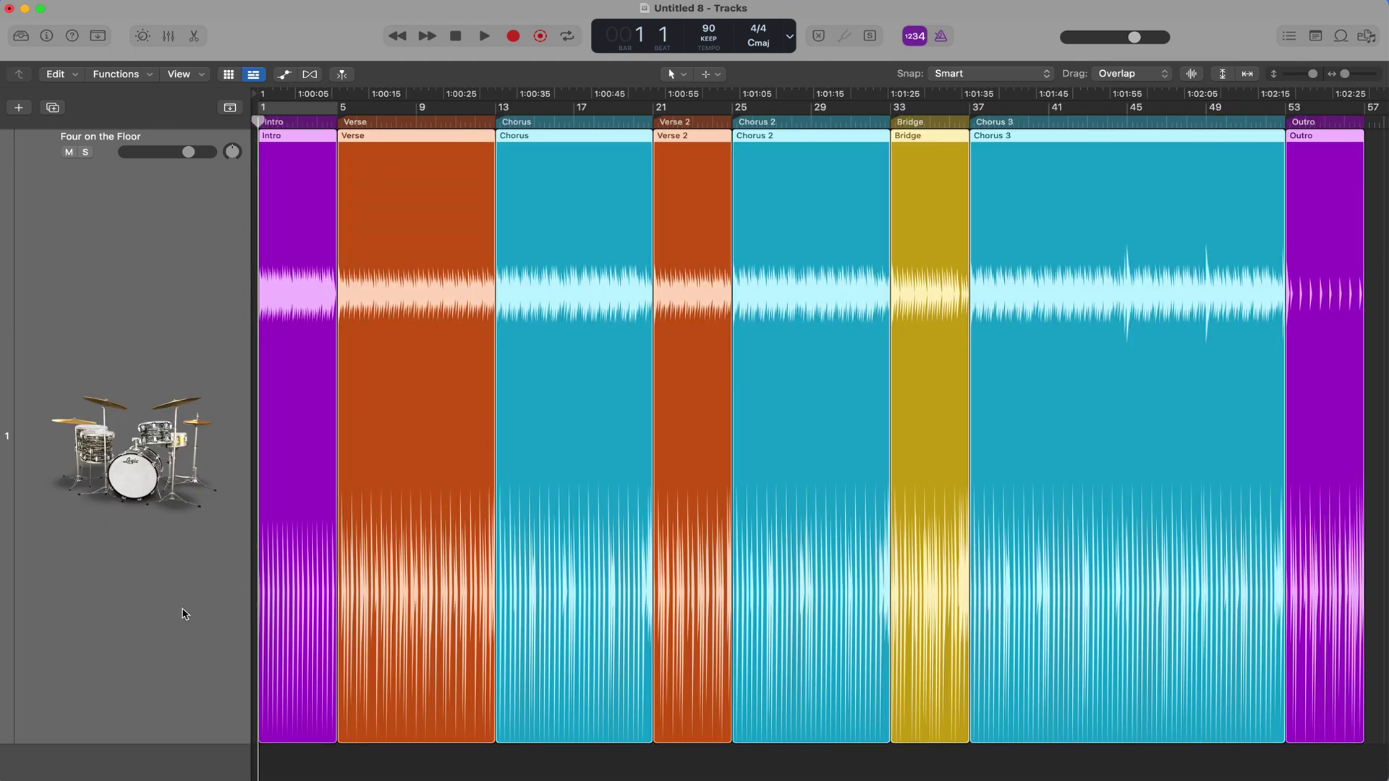
Play the song from the start, briefly showing and hiding the mixer, and stop playback.
{"action": "key", "text": "space"}
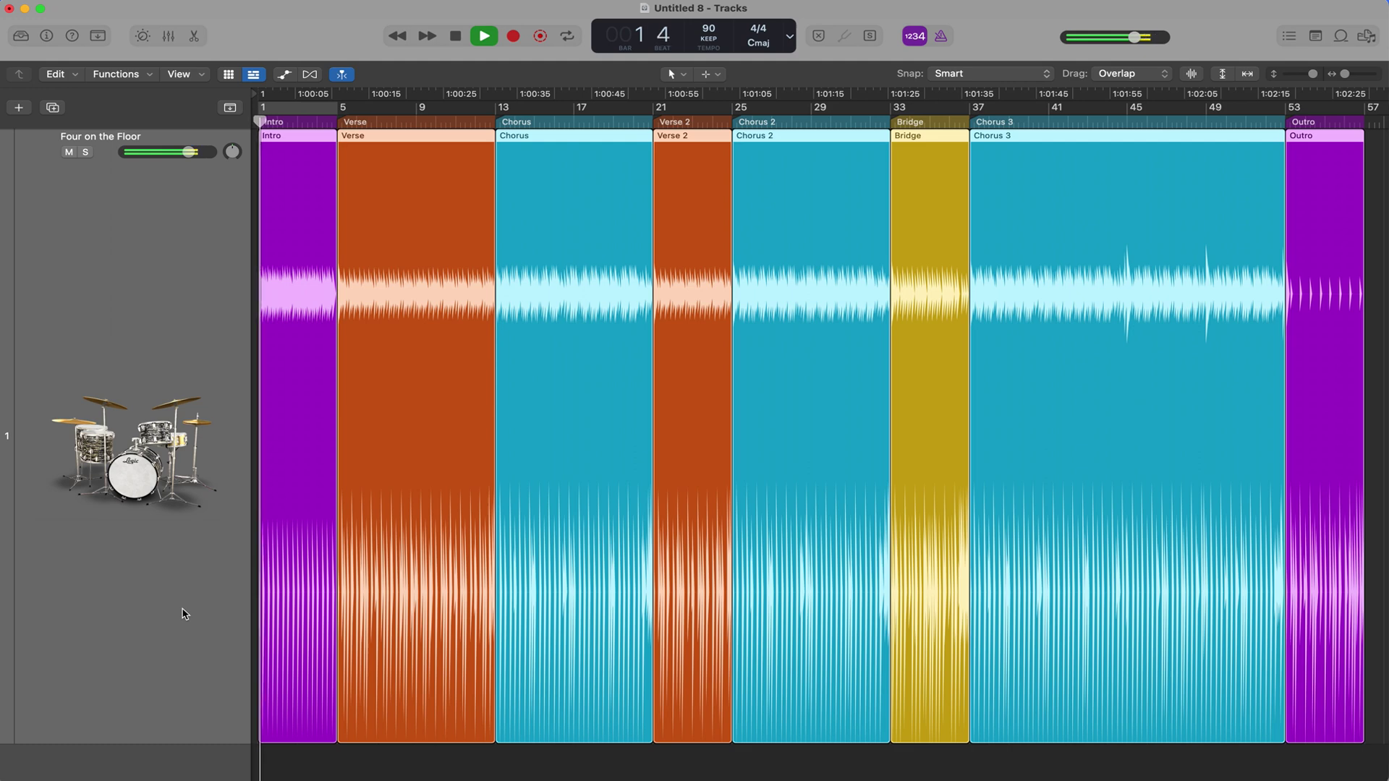
{"action": "key", "text": "x"}
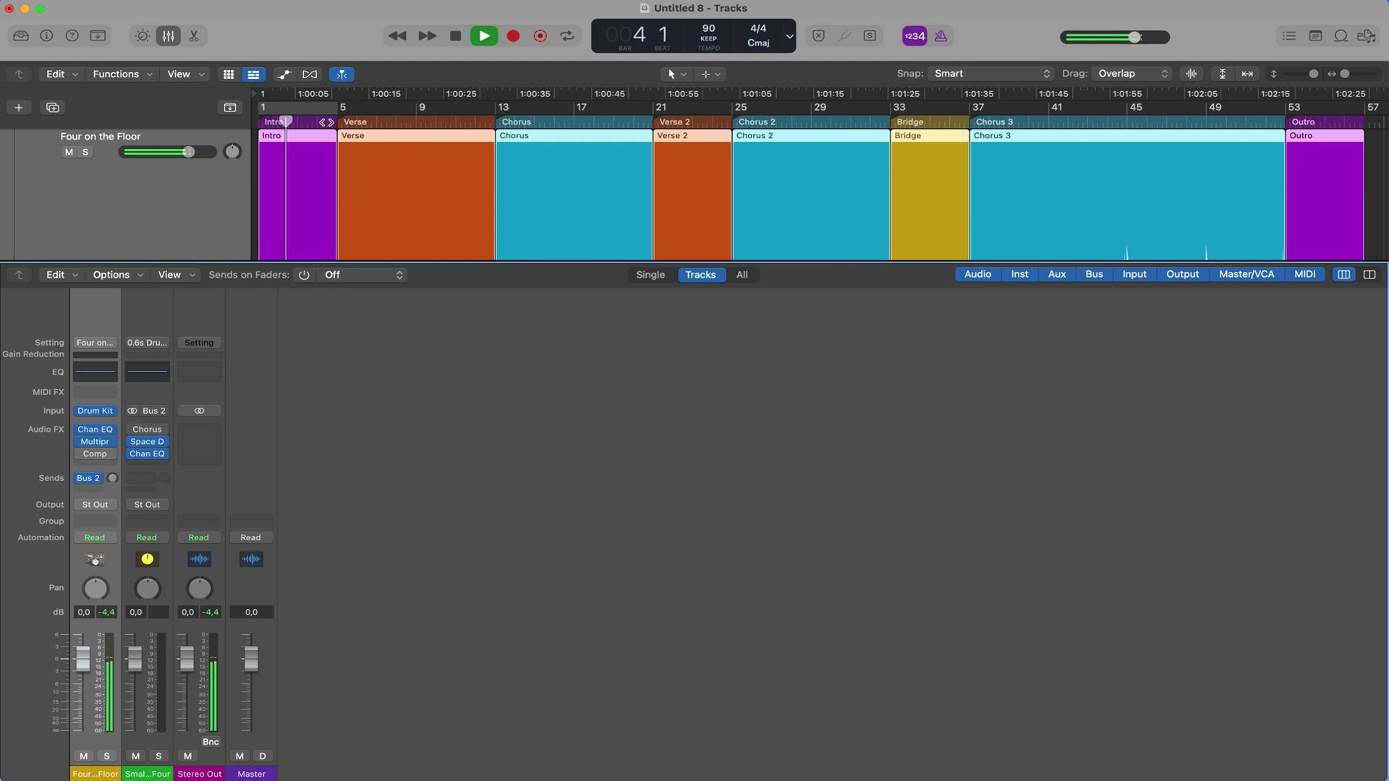
{"action": "key", "text": "x"}
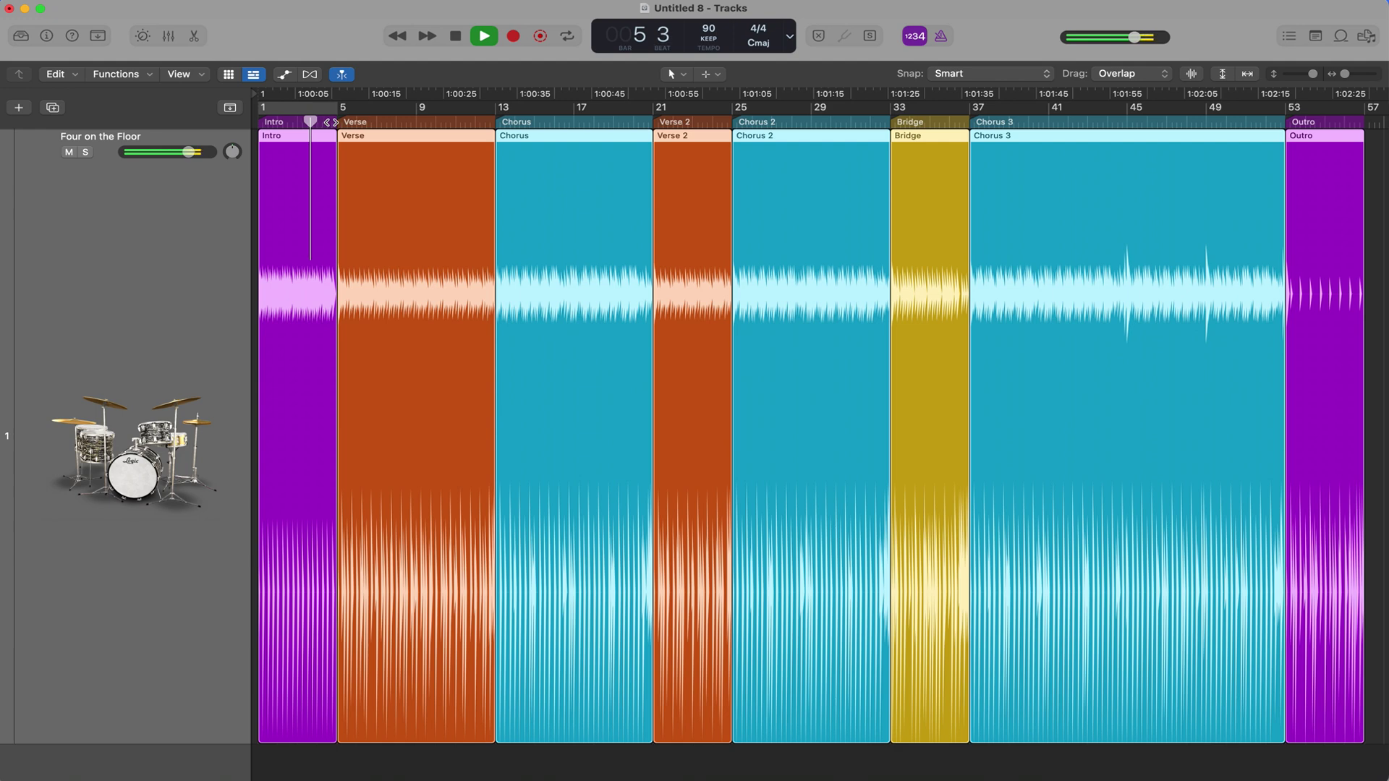
{"action": "key", "text": "space"}
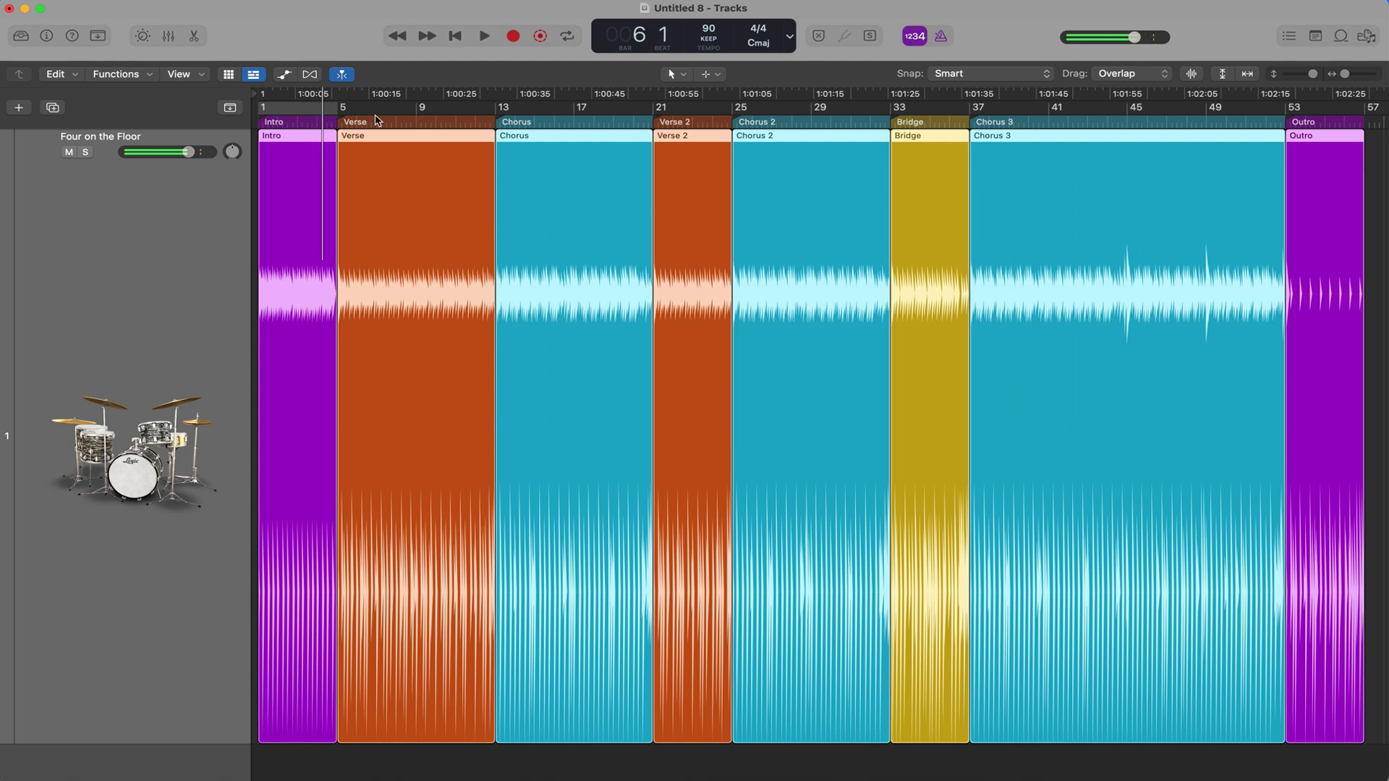
Place the playhead just before the end of the Intro and listen to the drums from there.
{"action": "left_click", "coordinate": [331, 123]}
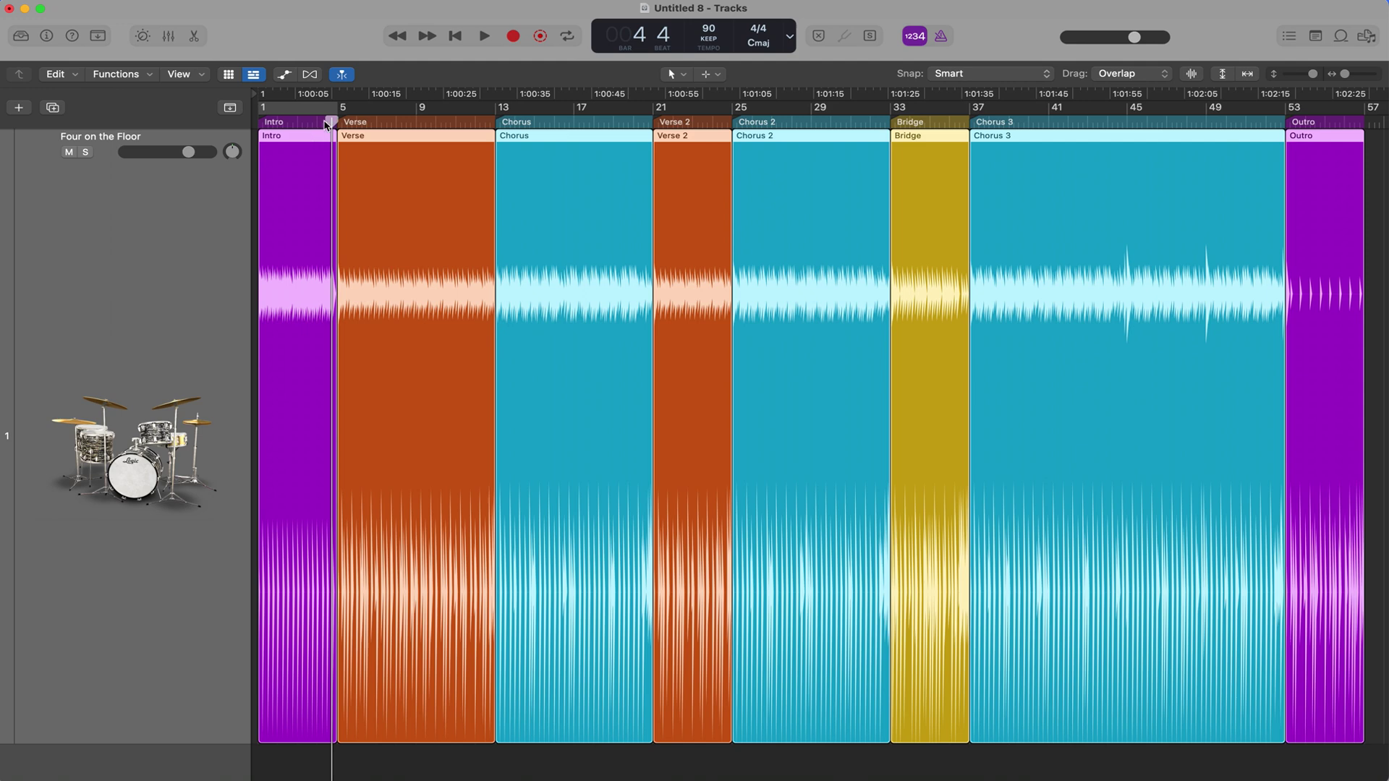
{"action": "key", "text": "space"}
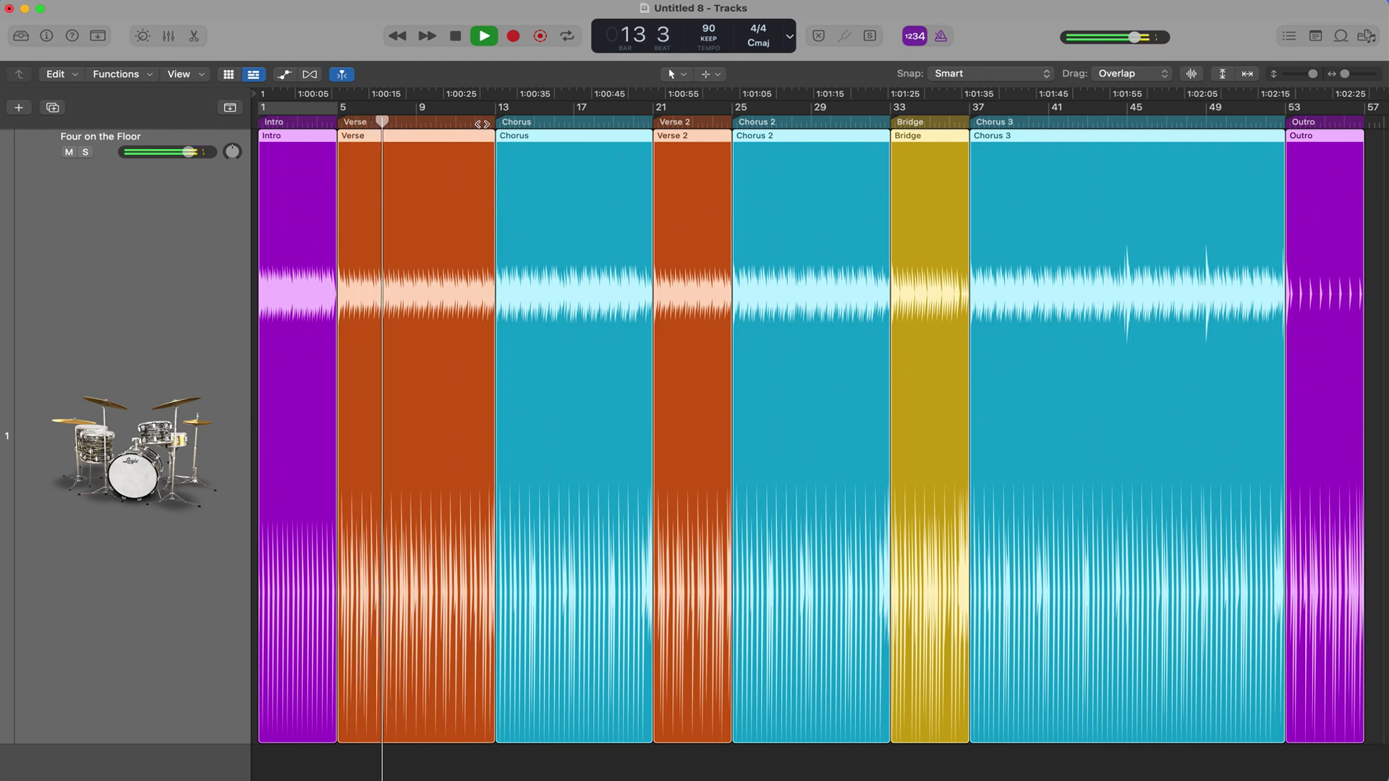
{"action": "key", "text": "space"}
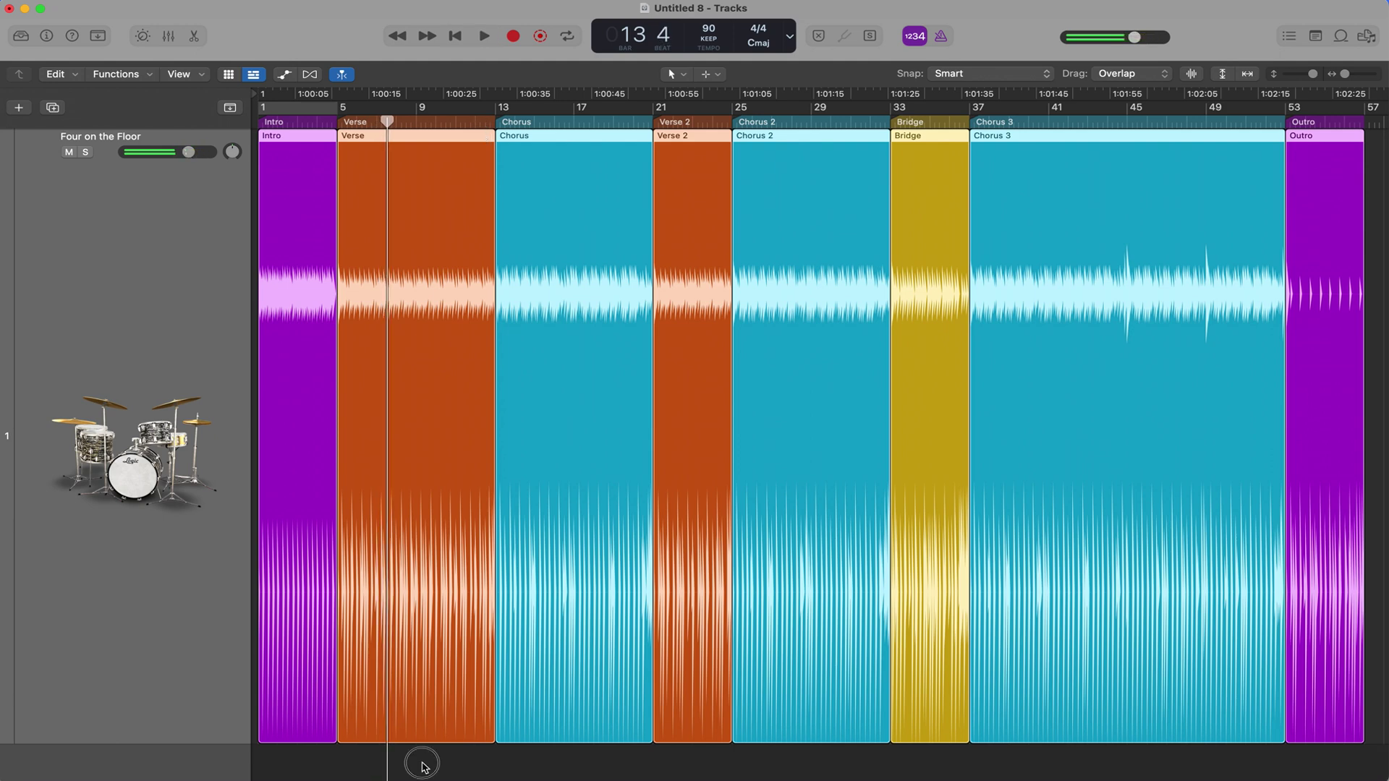
Deselect all regions and open the Verse region in the Drummer Editor.
{"action": "left_click", "coordinate": [423, 756]}
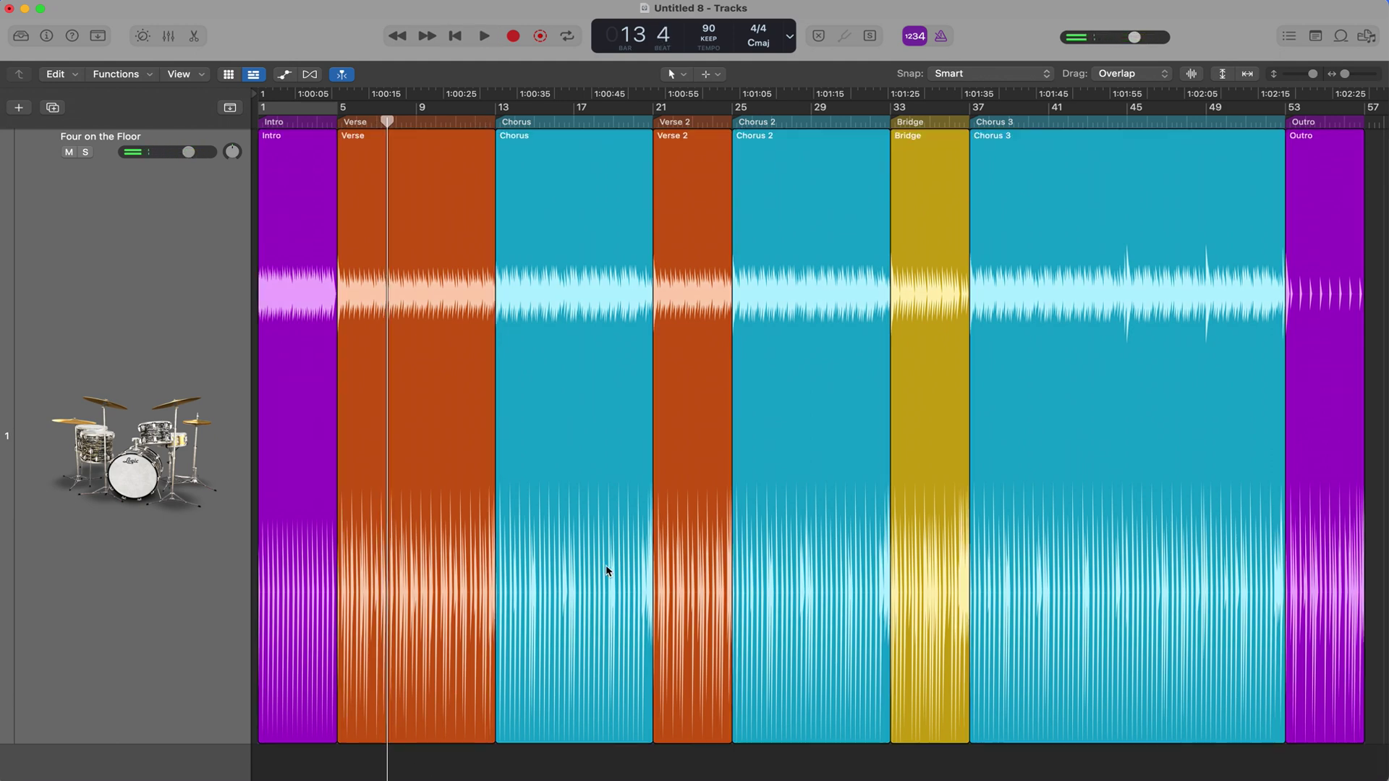
{"action": "left_click", "coordinate": [429, 162]}
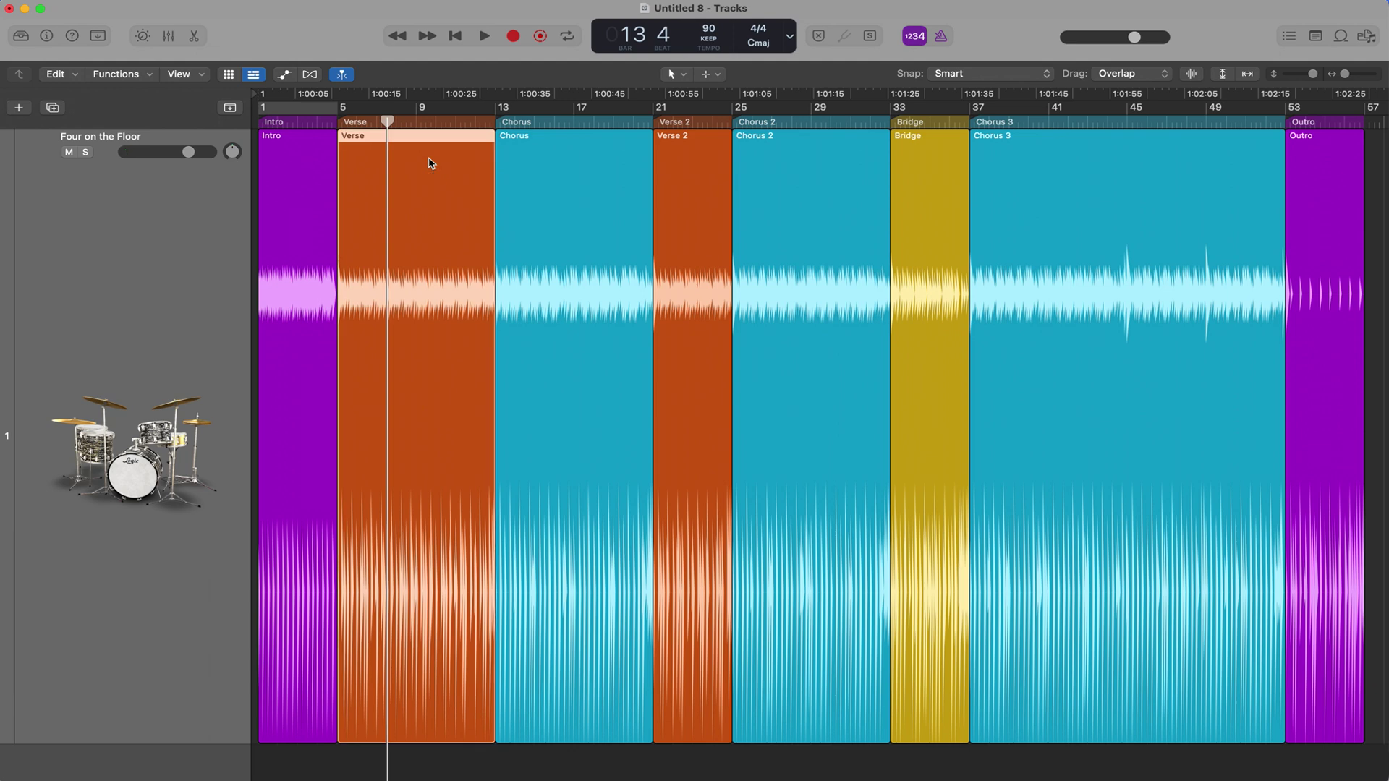
{"action": "double_click", "coordinate": [429, 158]}
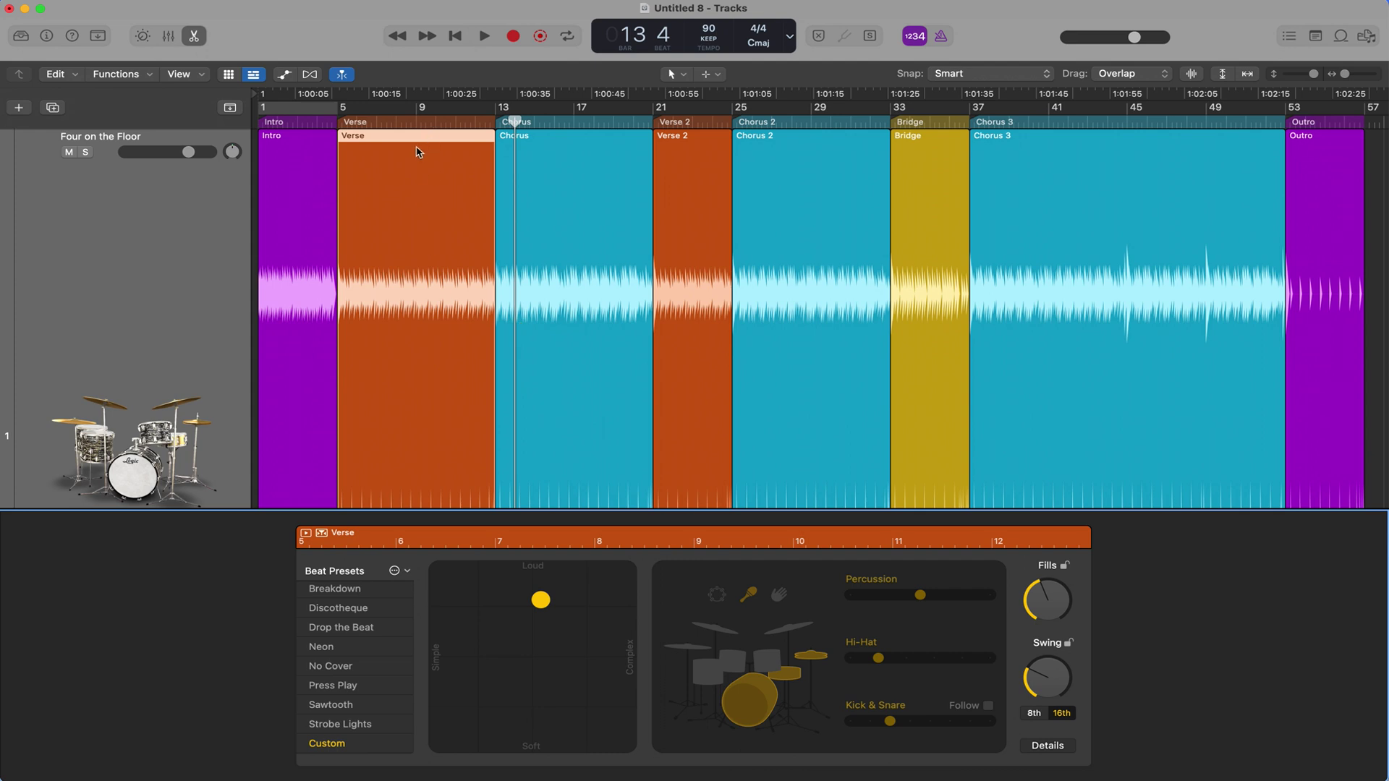
Check the alternate tool assignment and split the Verse region at bar 9 with the Marquee tool.
{"action": "left_click", "coordinate": [713, 75]}
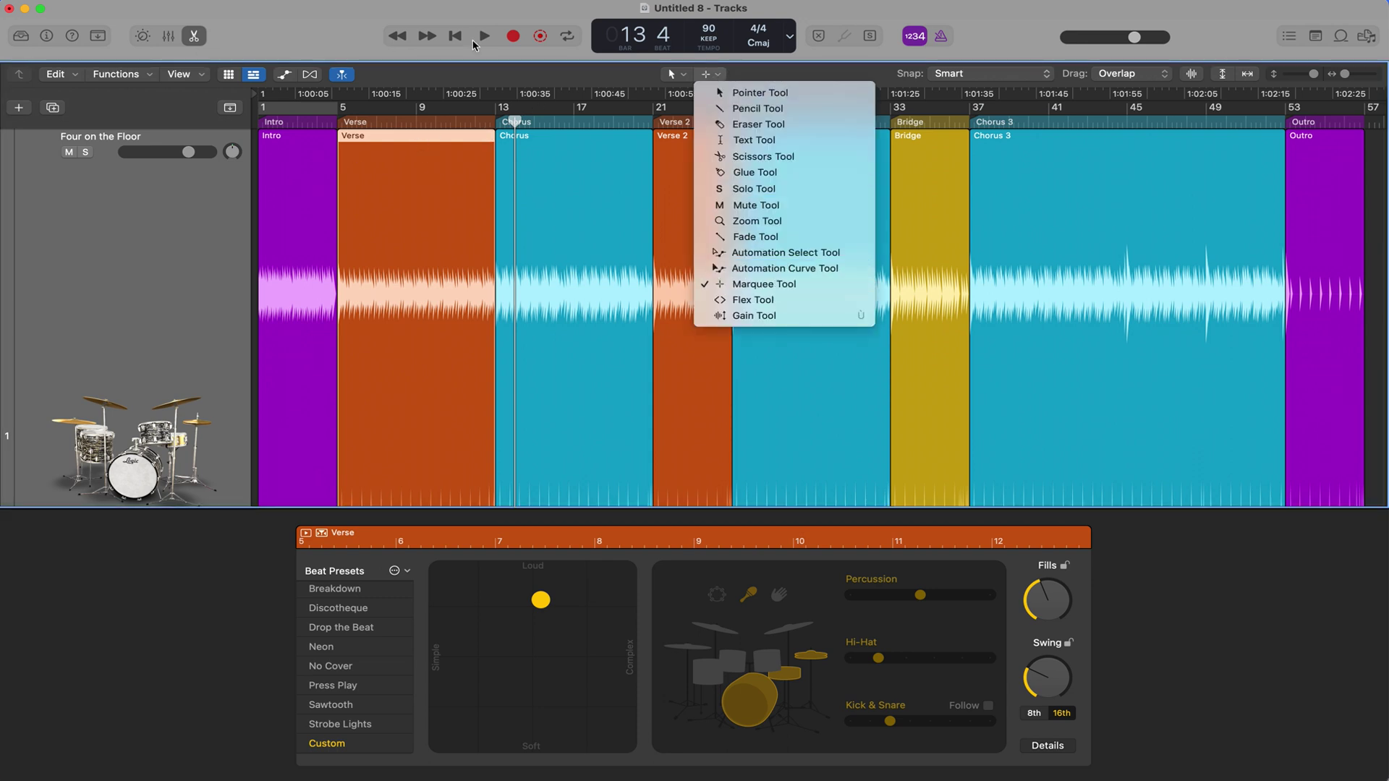
{"action": "left_click", "coordinate": [314, 31]}
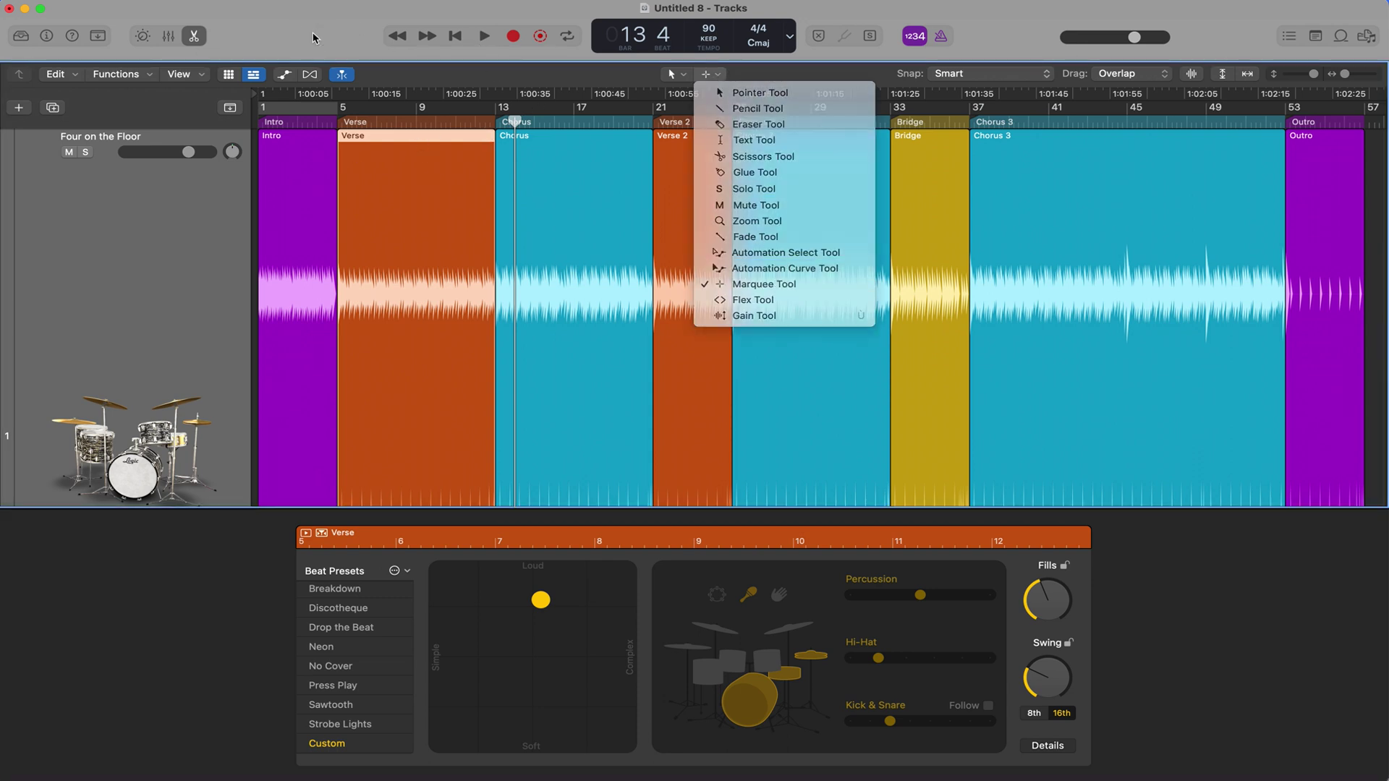
{"action": "left_click", "coordinate": [415, 138]}
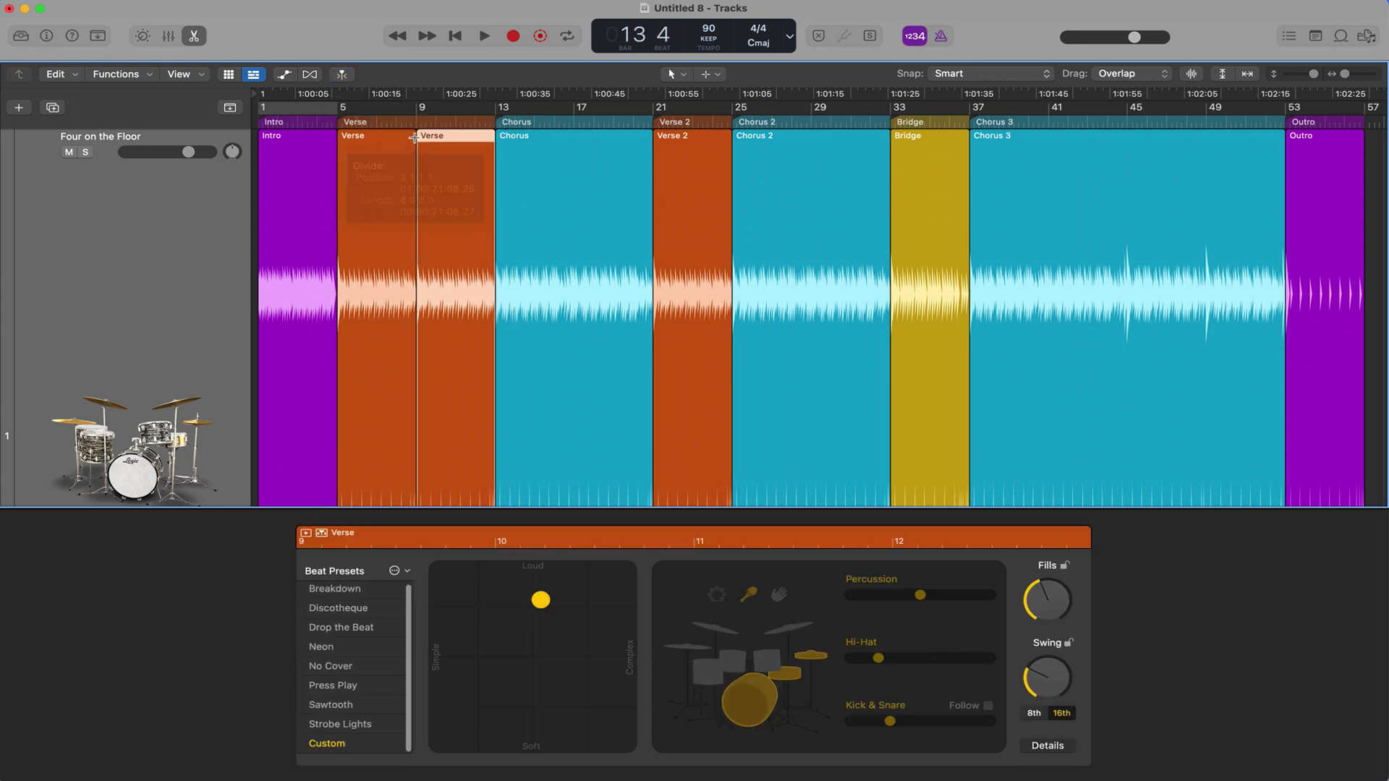
Make the first Verse region's beat simpler and softer, and the second Verse region's more complex and slightly softer.
{"action": "left_click", "coordinate": [389, 158]}
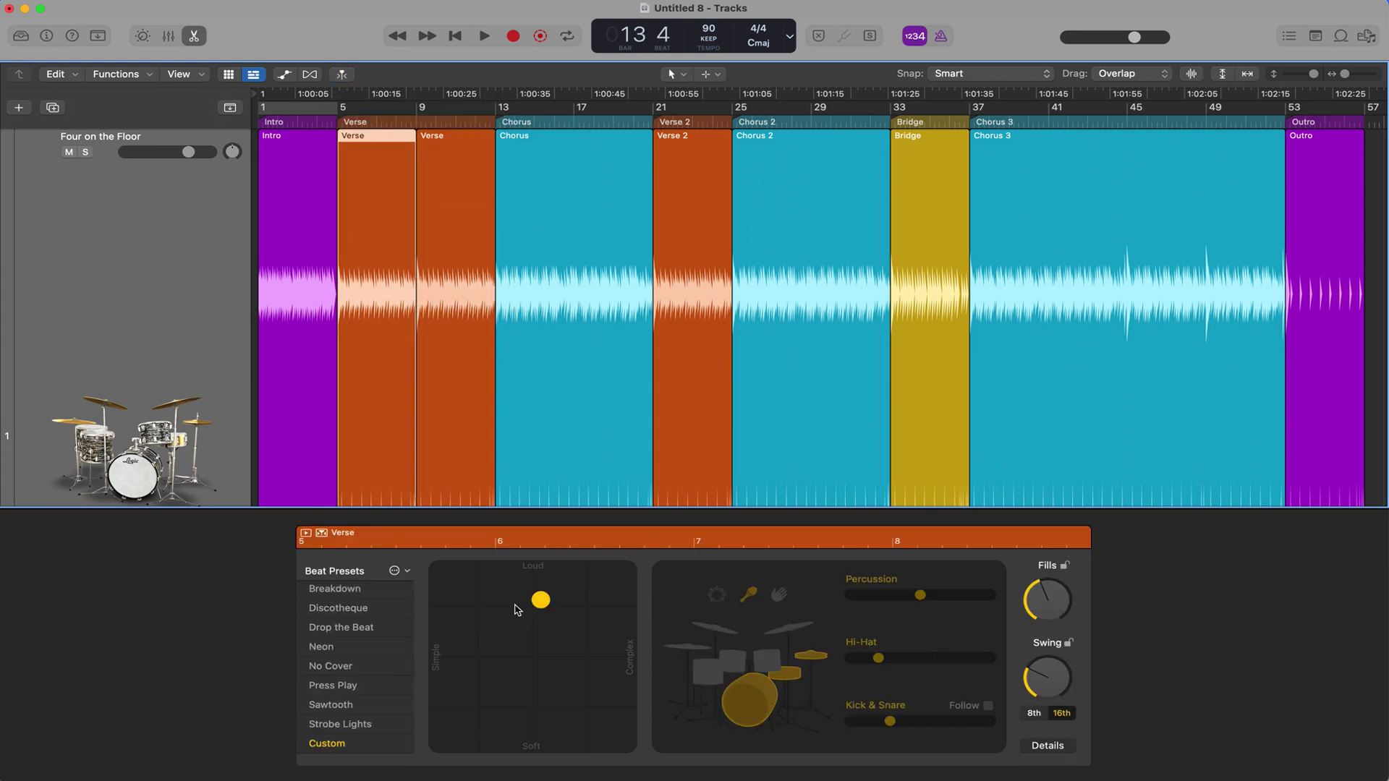
{"action": "left_click_drag", "start_coordinate": [545, 600], "coordinate": [478, 634]}
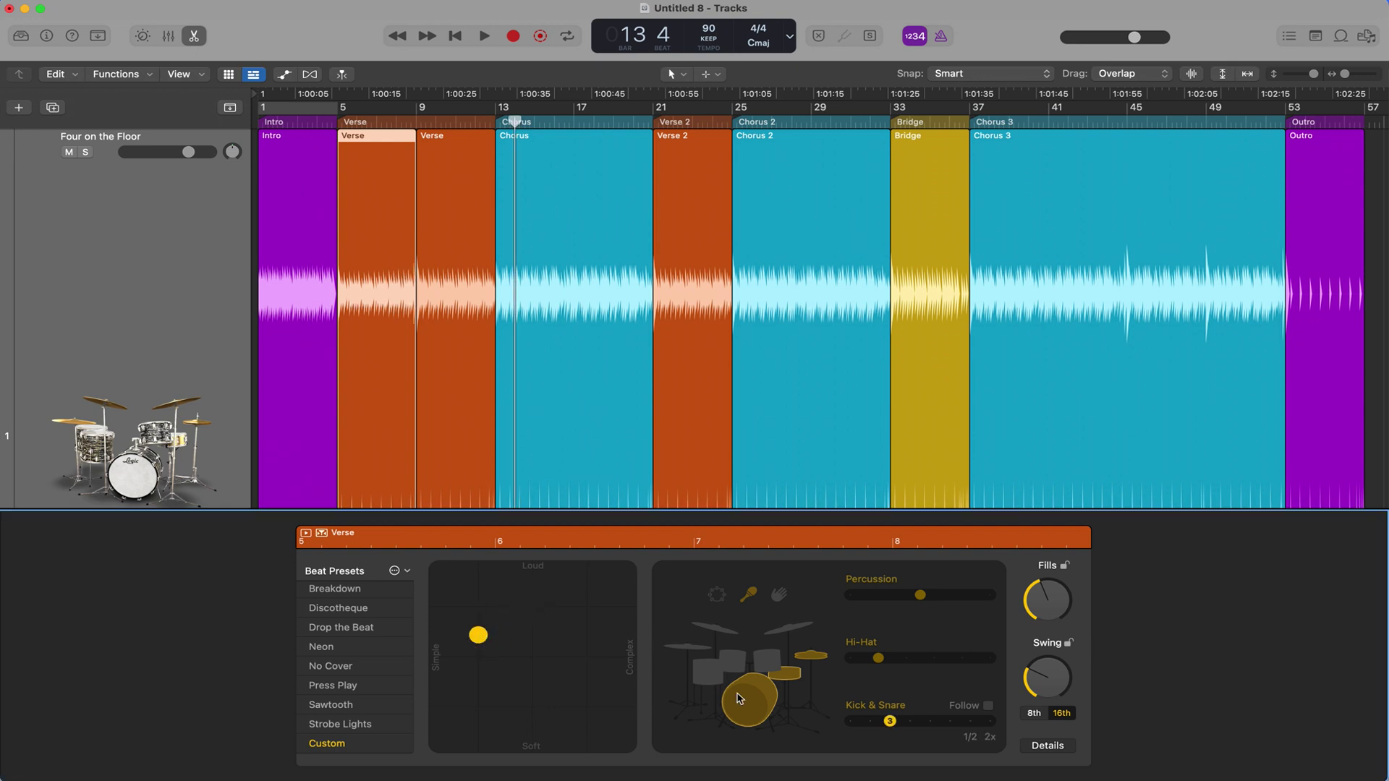
{"action": "left_click", "coordinate": [796, 677]}
{"action": "left_click", "coordinate": [447, 307]}
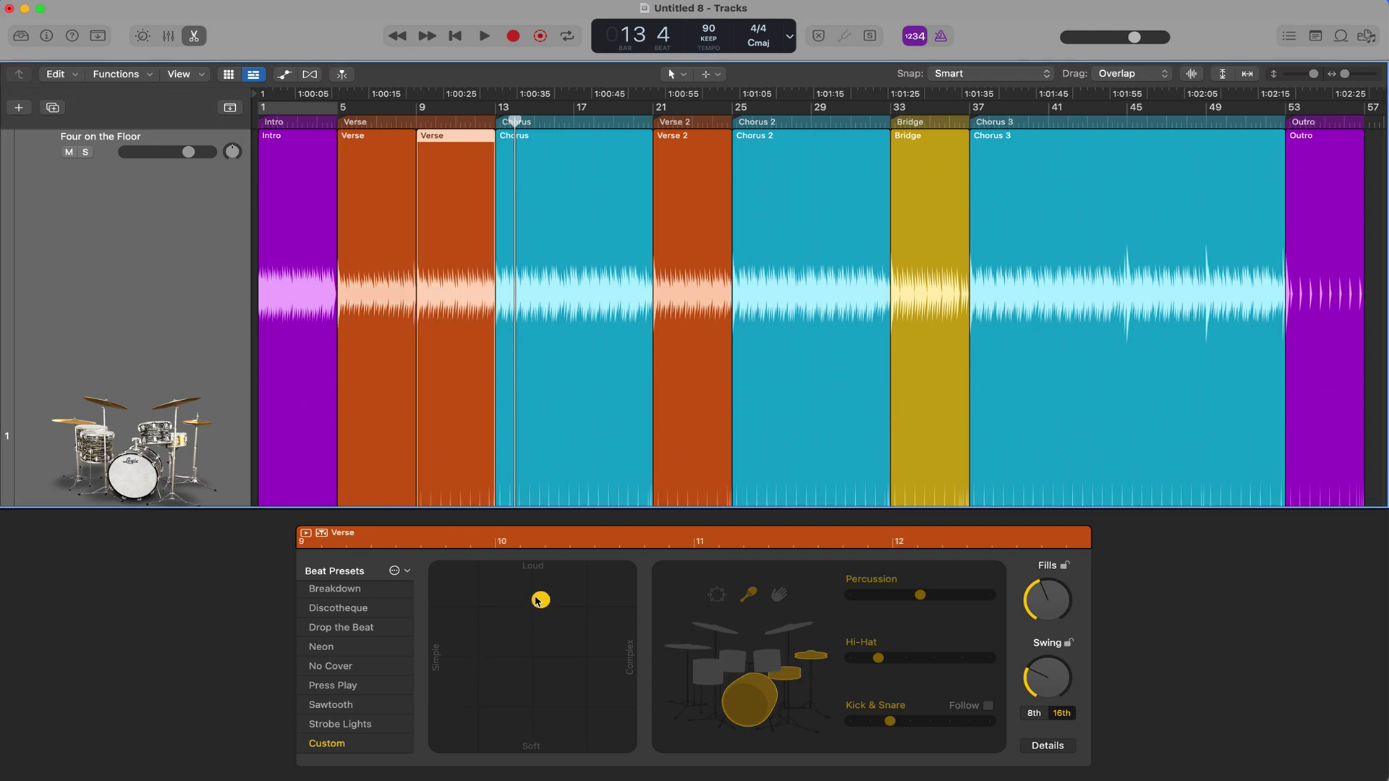
{"action": "left_click_drag", "start_coordinate": [541, 600], "coordinate": [586, 625]}
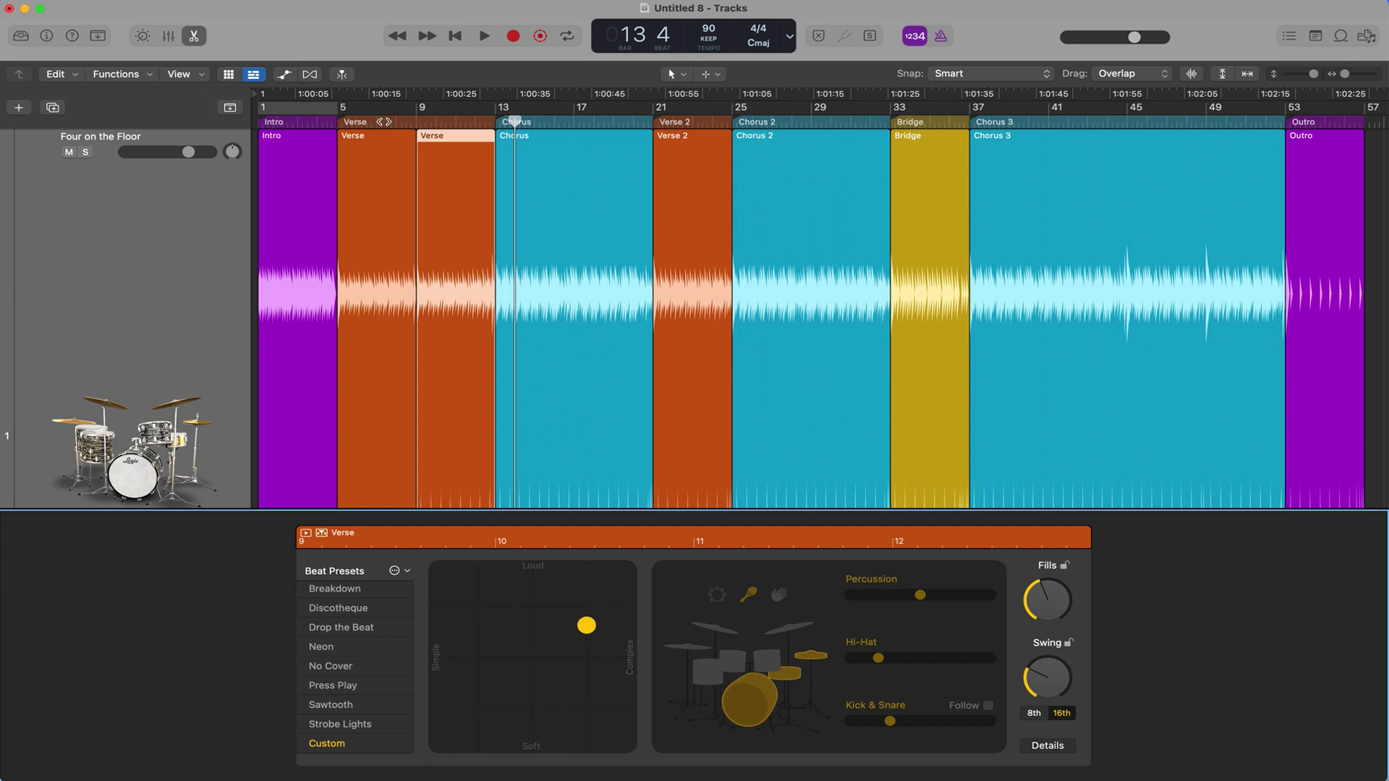
Listen to the drums from the middle of the first Verse region, and again from just before the Chorus.
{"action": "left_click", "coordinate": [383, 121]}
{"action": "key", "text": "space"}
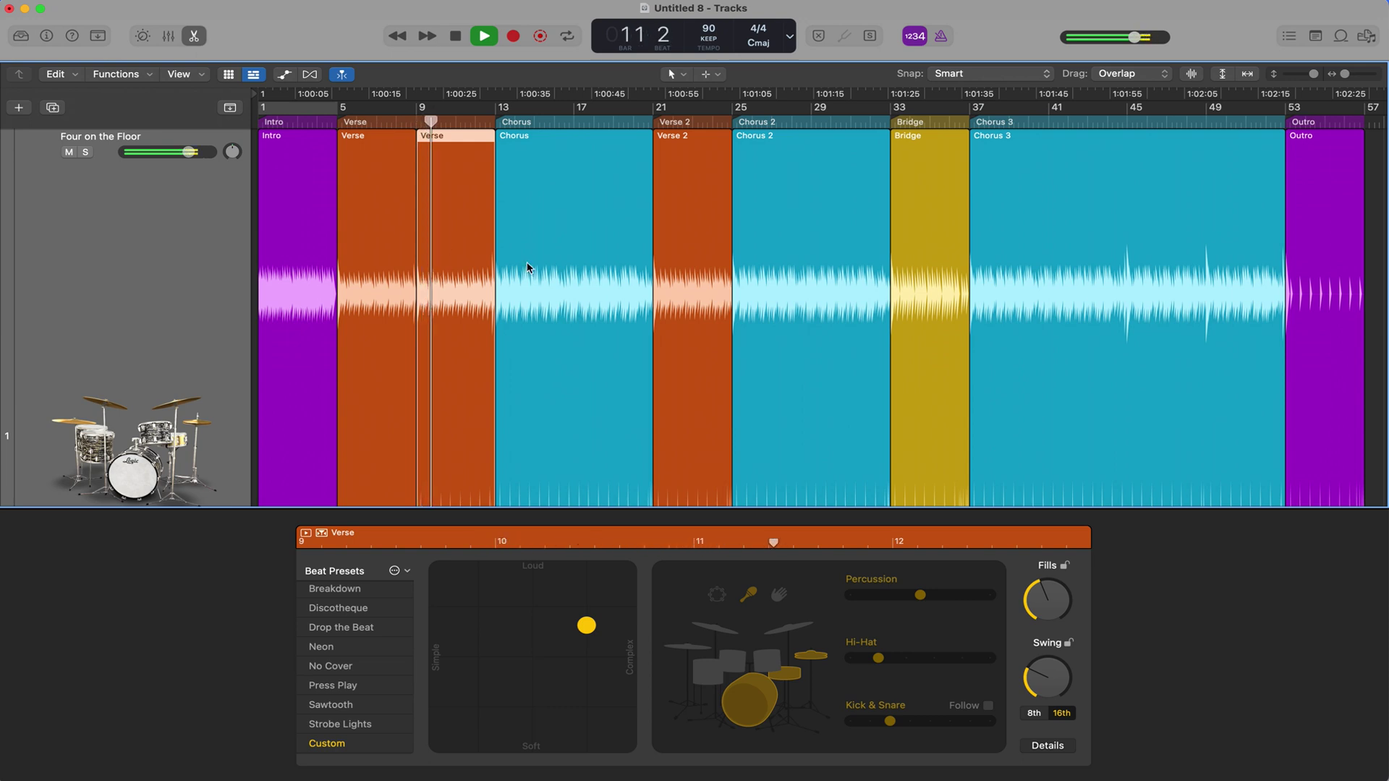
{"action": "key", "text": "space"}
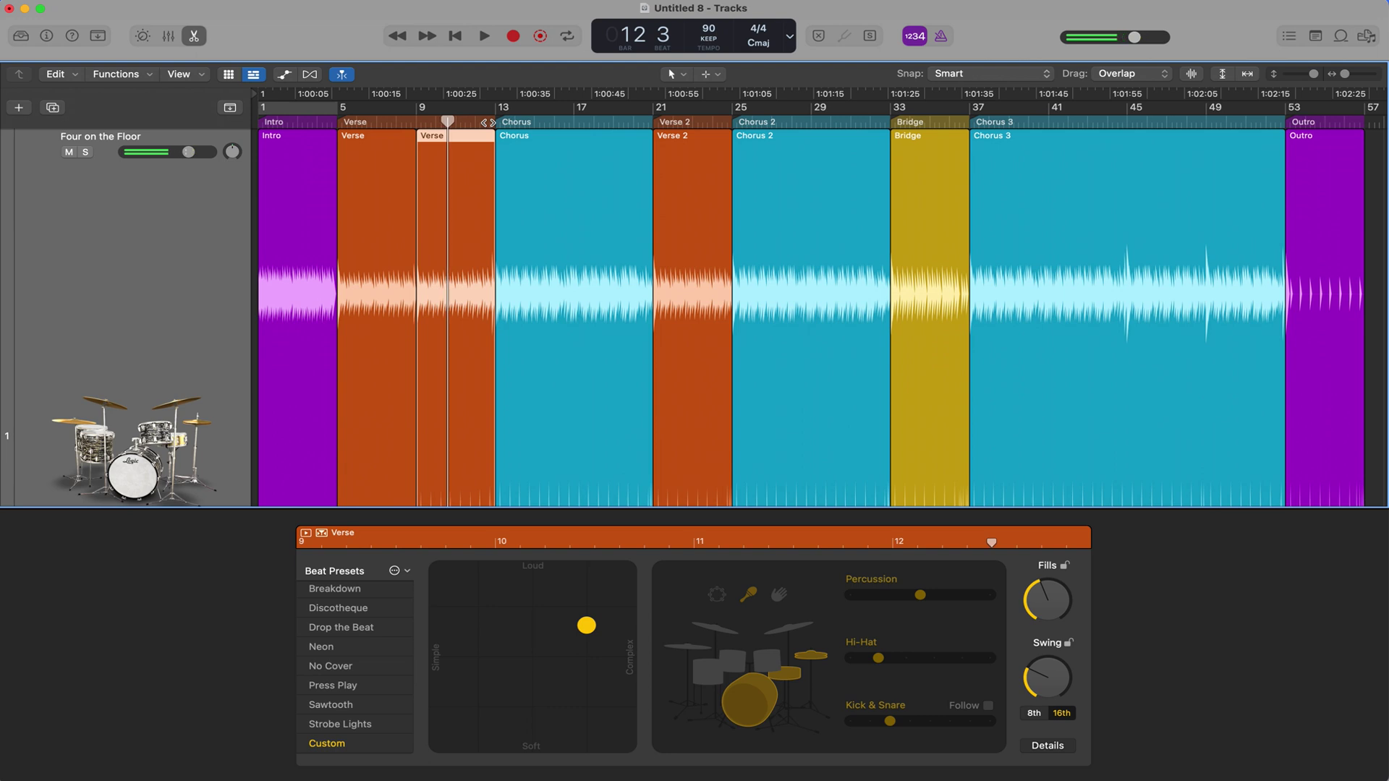
{"action": "key", "text": "space"}
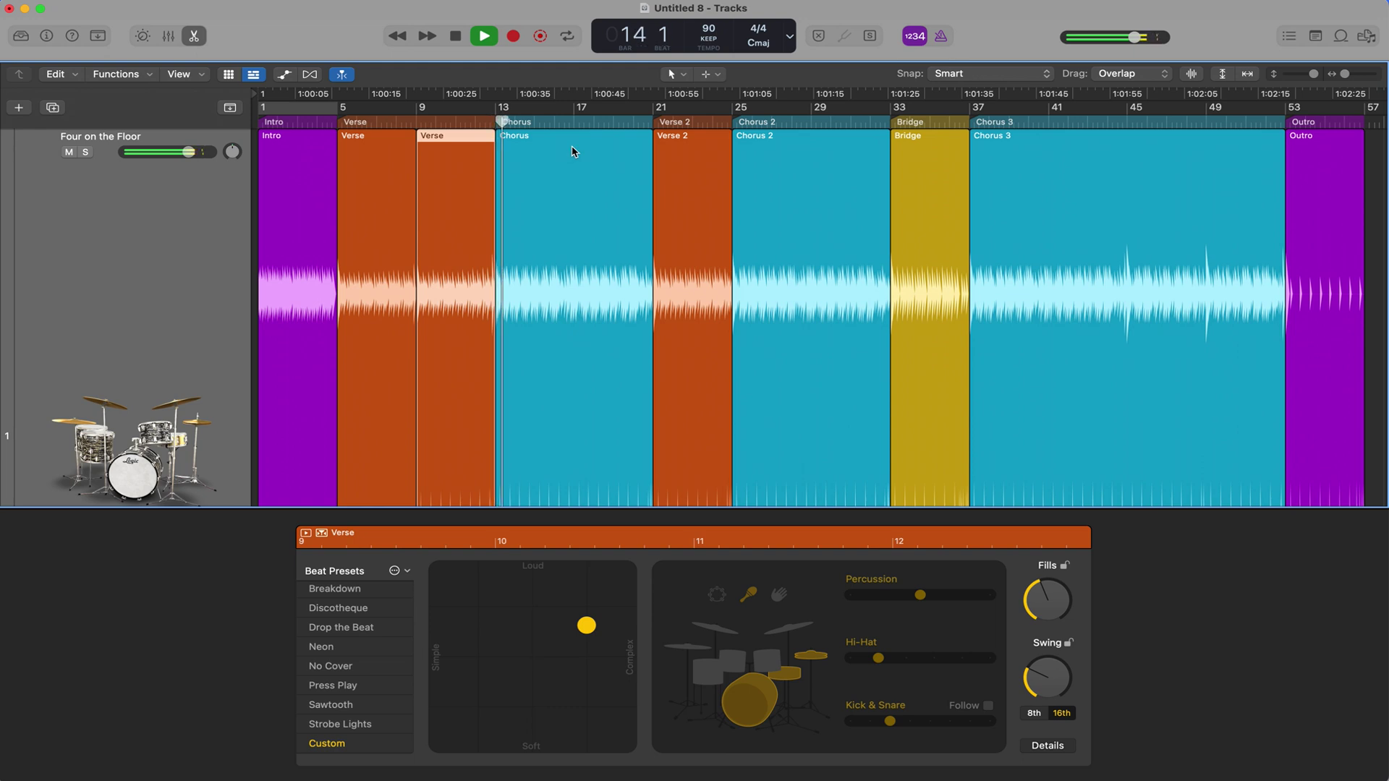
{"action": "key", "text": "space"}
Split the Chorus region at bar 17, and make its second half and the Chorus 3 region more complex and softer.
{"action": "left_click", "coordinate": [577, 163]}
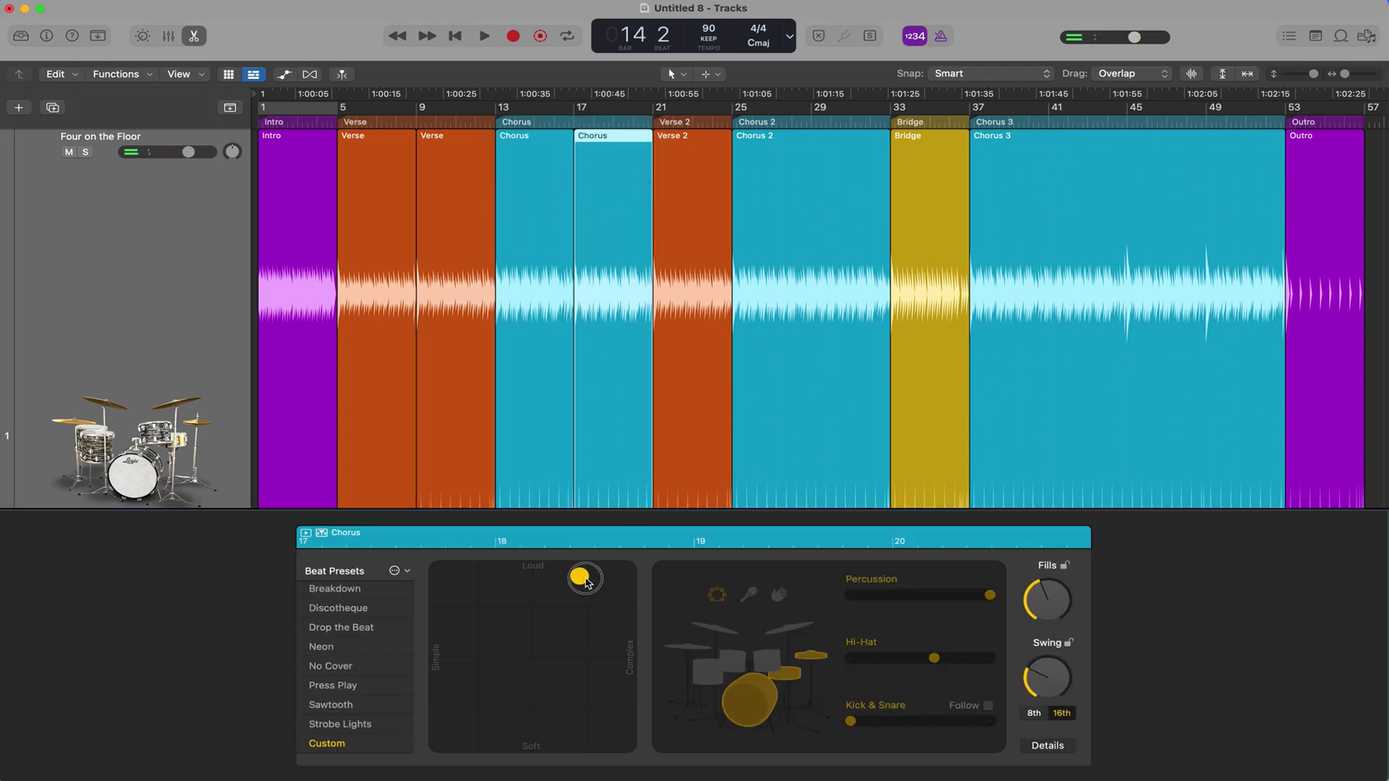
{"action": "left_click_drag", "start_coordinate": [587, 581], "coordinate": [627, 656]}
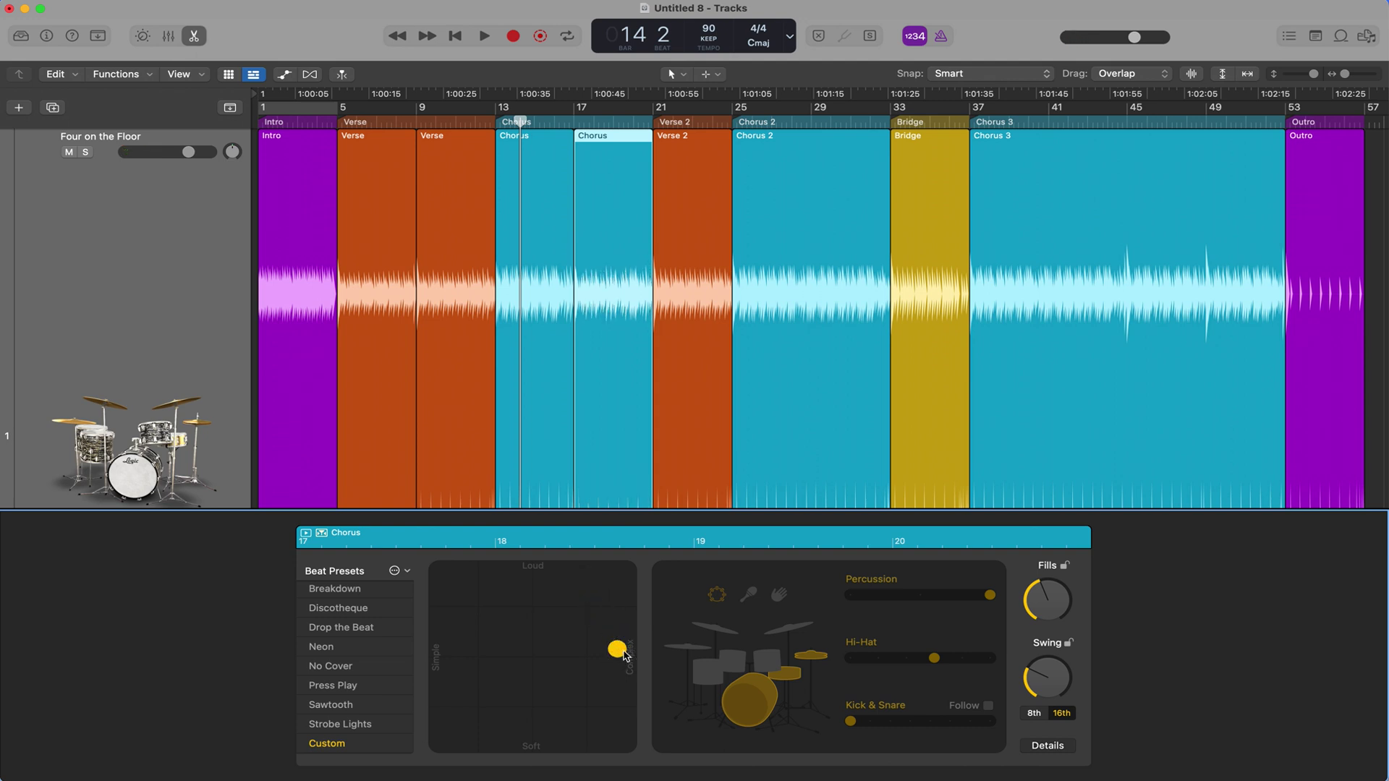
{"action": "left_click", "coordinate": [1070, 223]}
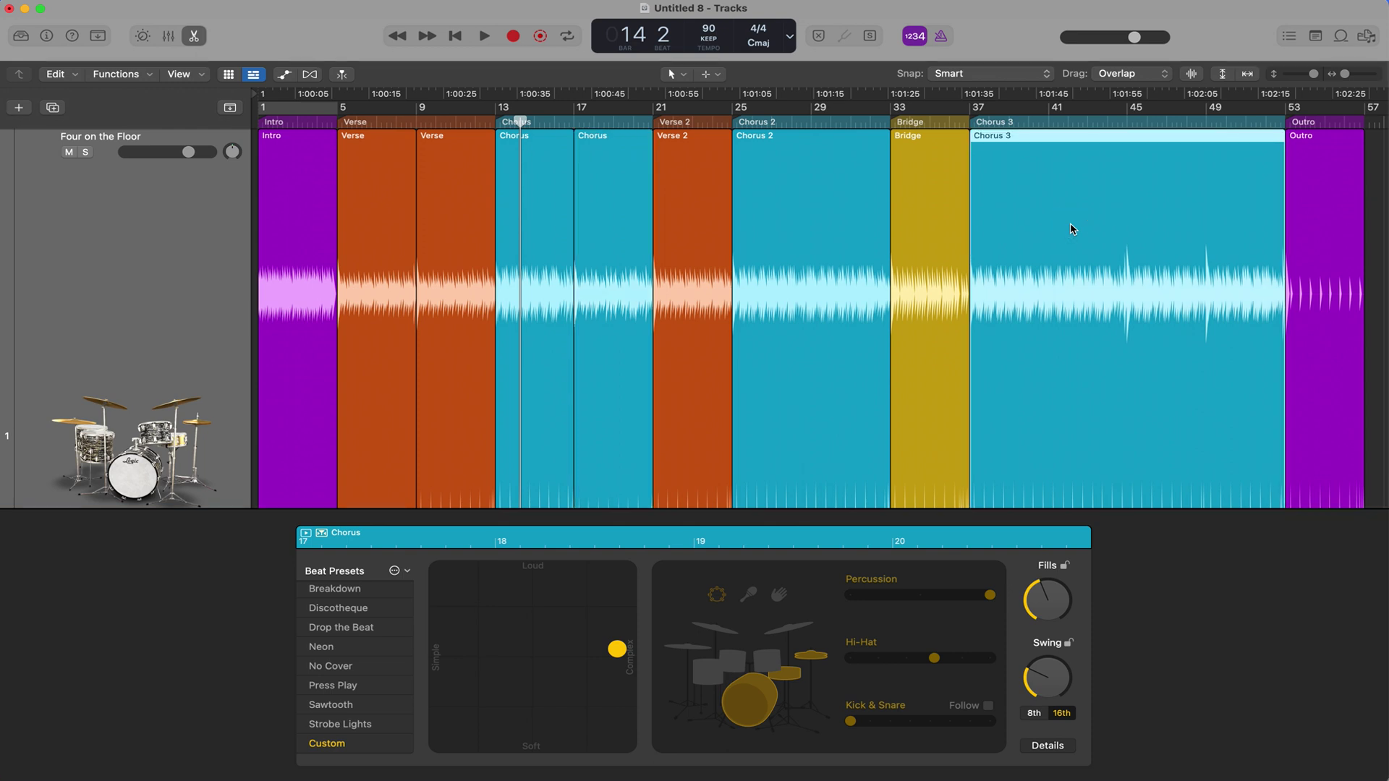
{"action": "left_click_drag", "start_coordinate": [588, 584], "coordinate": [620, 648]}
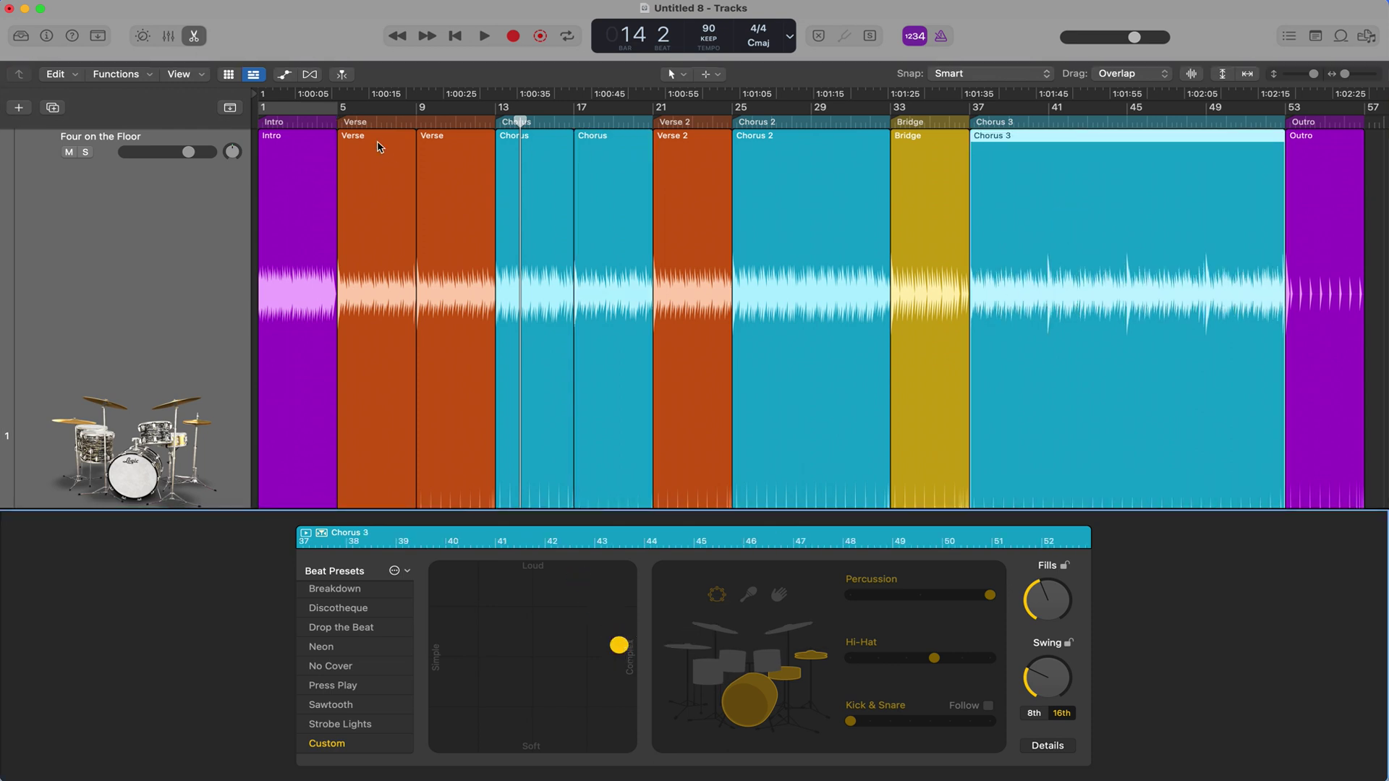
Split the Intro region at bar 3 and make its first half simpler and softer, with the kick and snare turned off.
{"action": "left_click", "coordinate": [295, 138]}
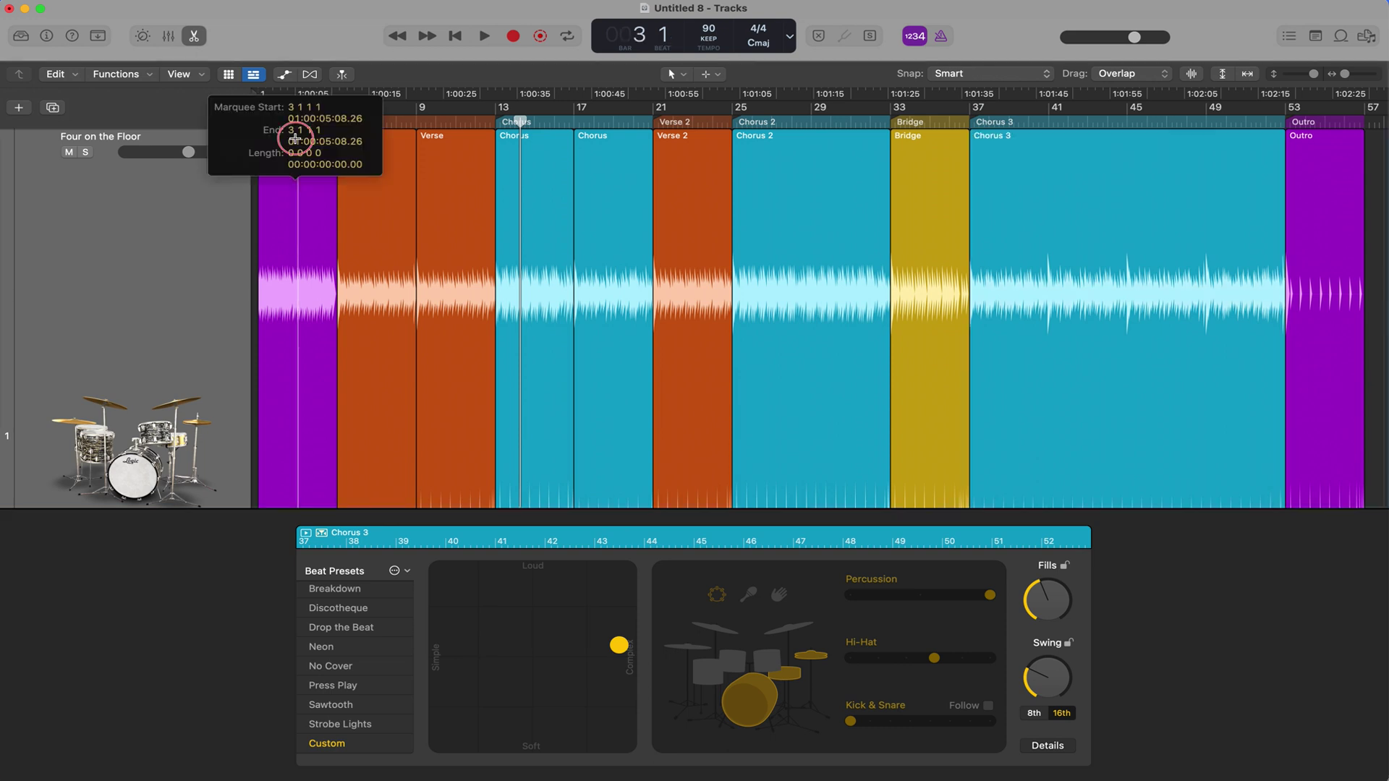
{"action": "left_click", "coordinate": [275, 195]}
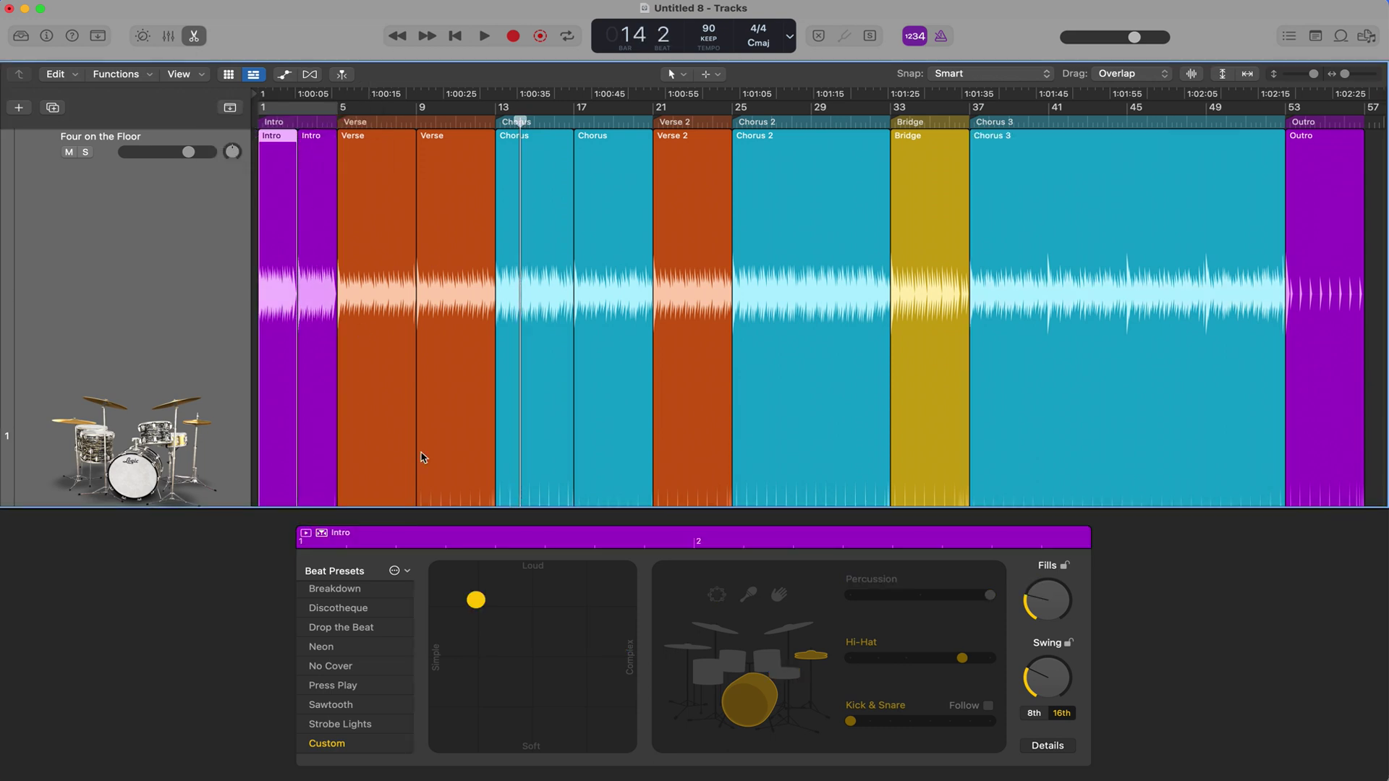
{"action": "left_click_drag", "start_coordinate": [485, 604], "coordinate": [456, 654]}
Play the song from the start into the Verse, stop playback, and briefly show and hide the mixer.
{"action": "key", "text": "Return"}
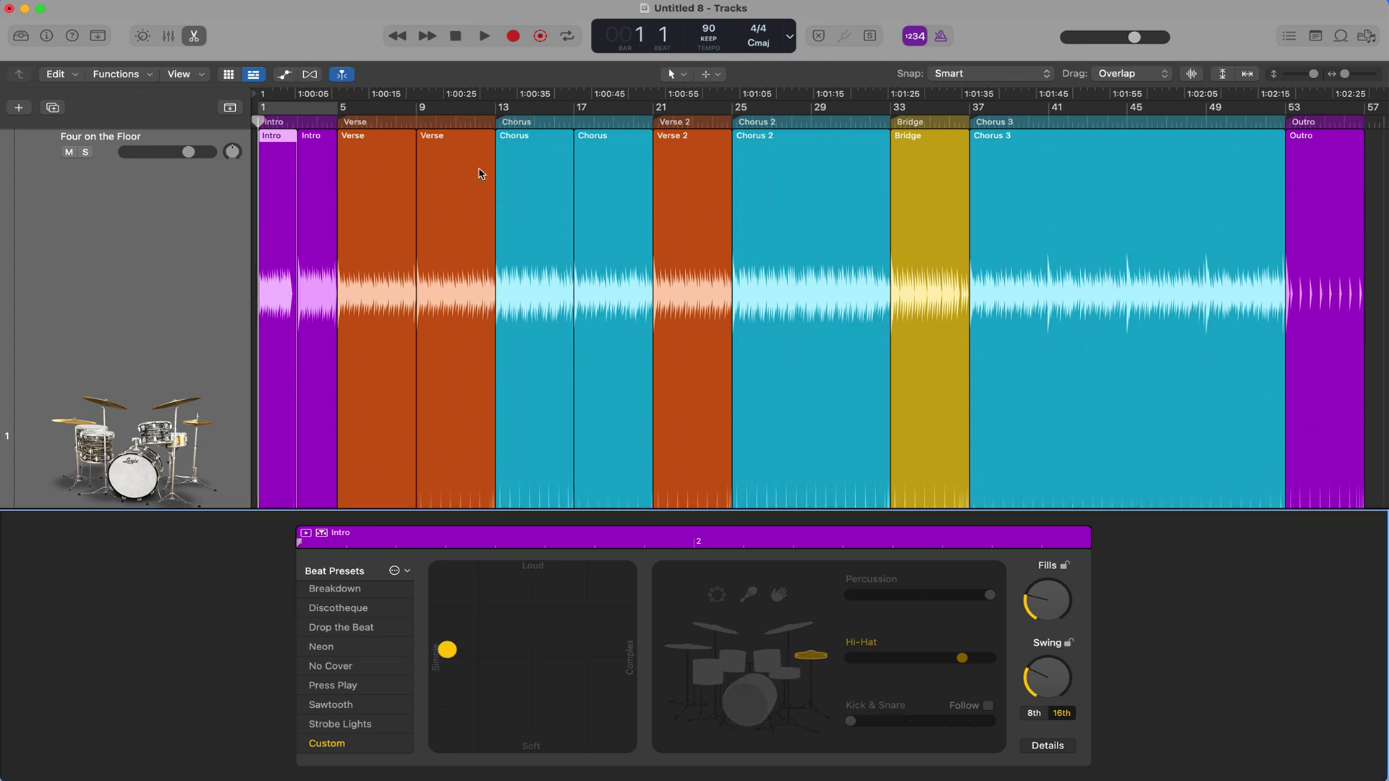
{"action": "key", "text": "space"}
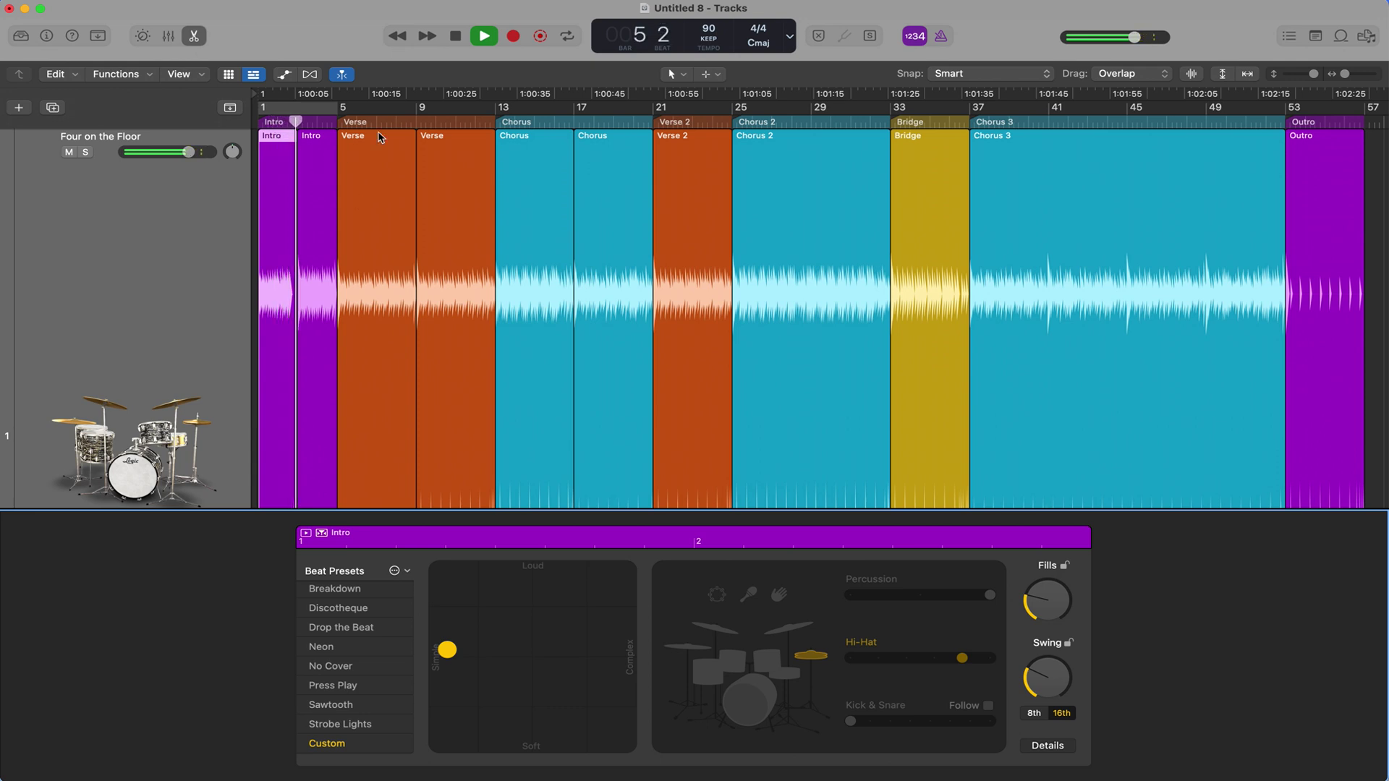
{"action": "key", "text": "space"}
{"action": "key", "text": "x"}
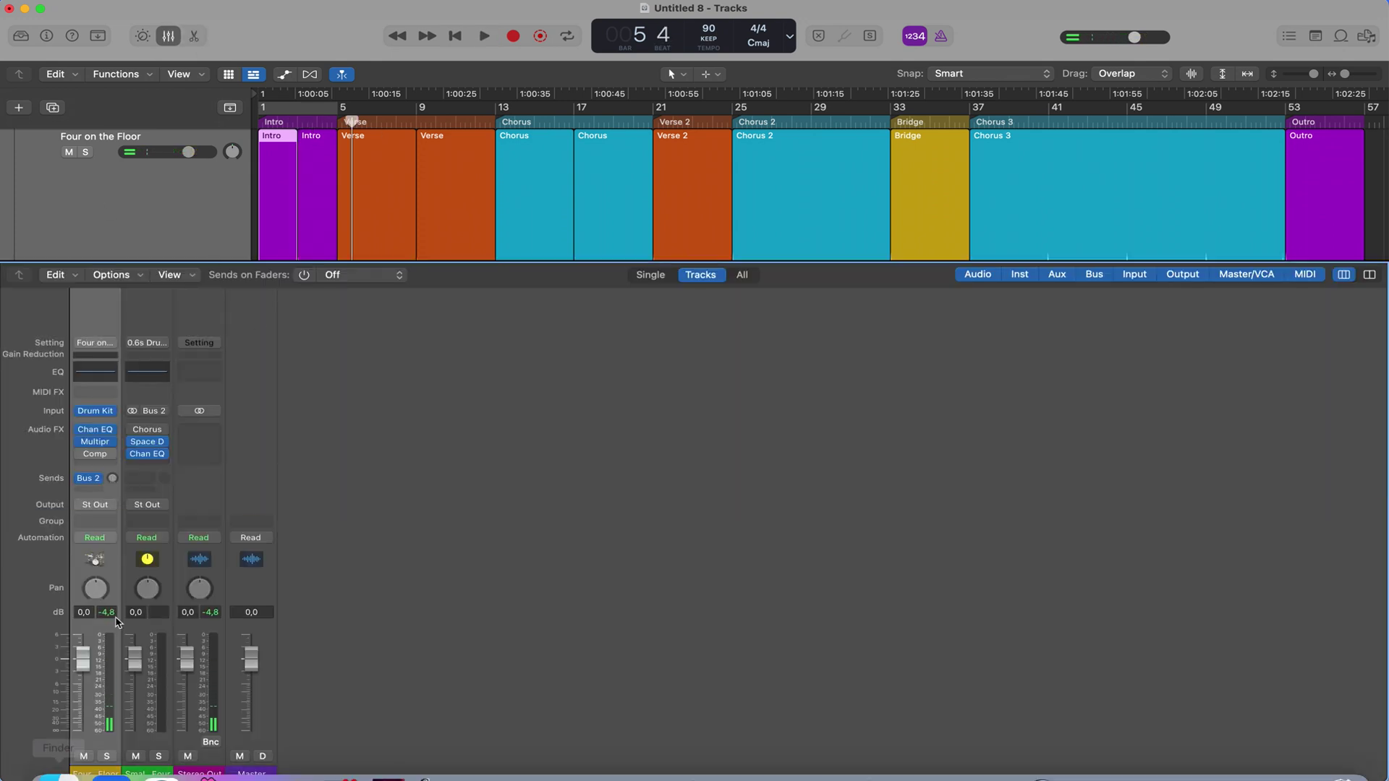
{"action": "key", "text": "x"}
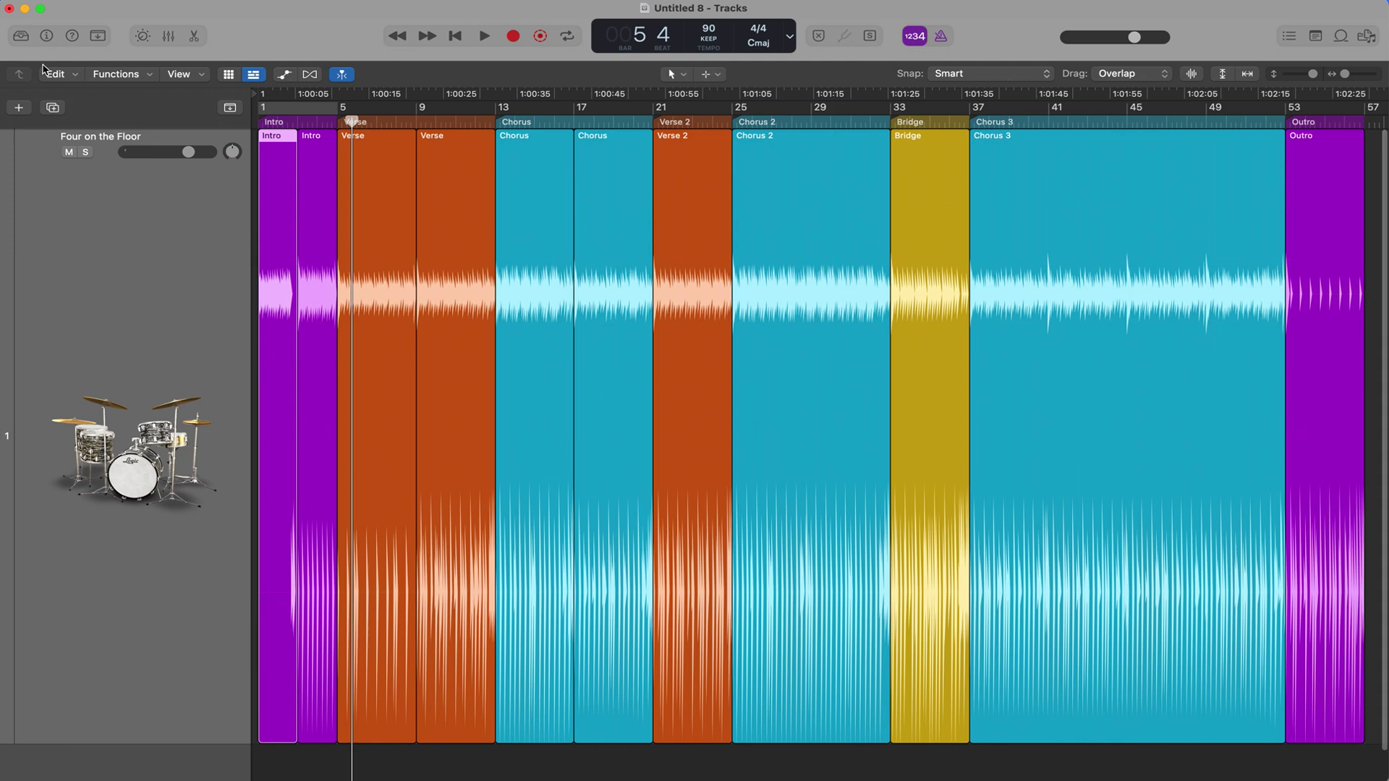
Show the Library, open the kit in Drum Kit Designer, view the kick and snare alternatives, and close the plug-in window.
{"action": "left_click", "coordinate": [20, 42]}
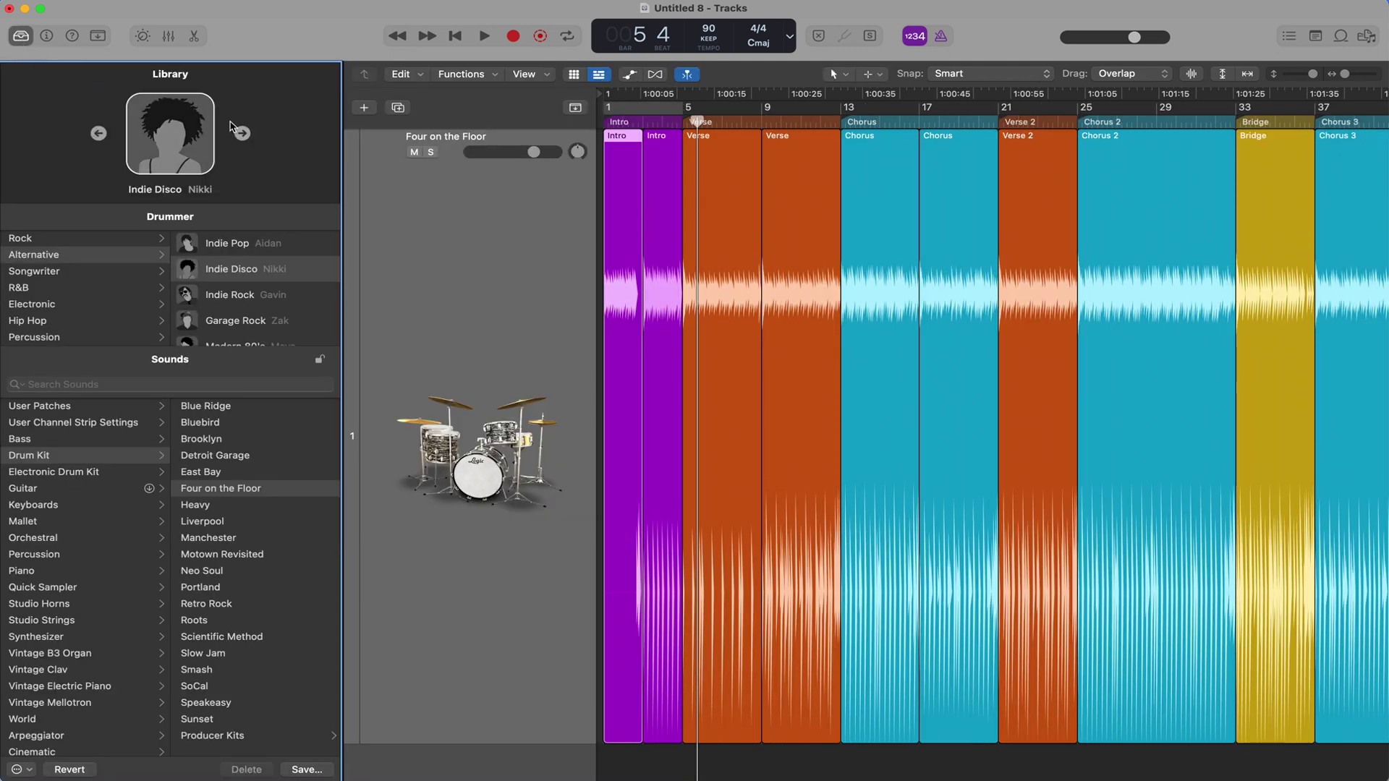
{"action": "left_click", "coordinate": [176, 364]}
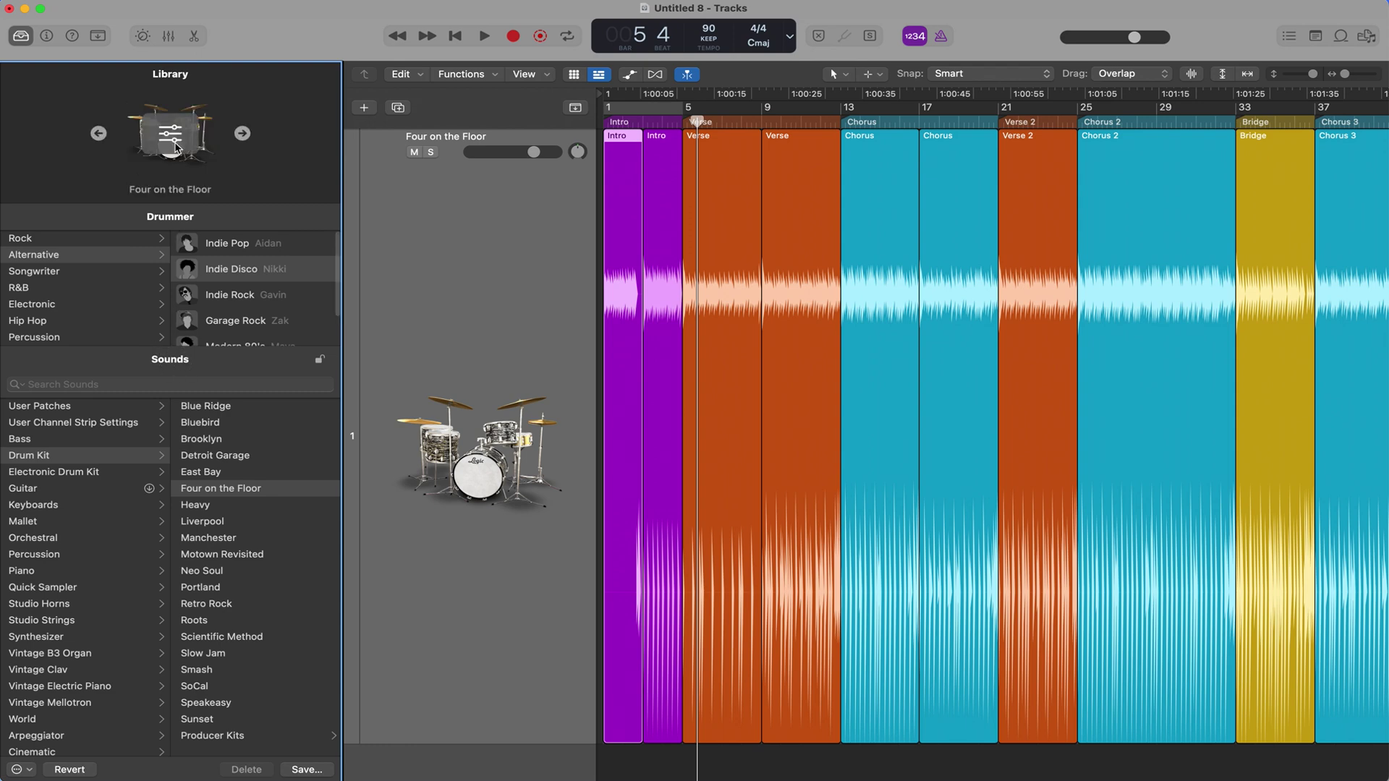
{"action": "left_click", "coordinate": [175, 147]}
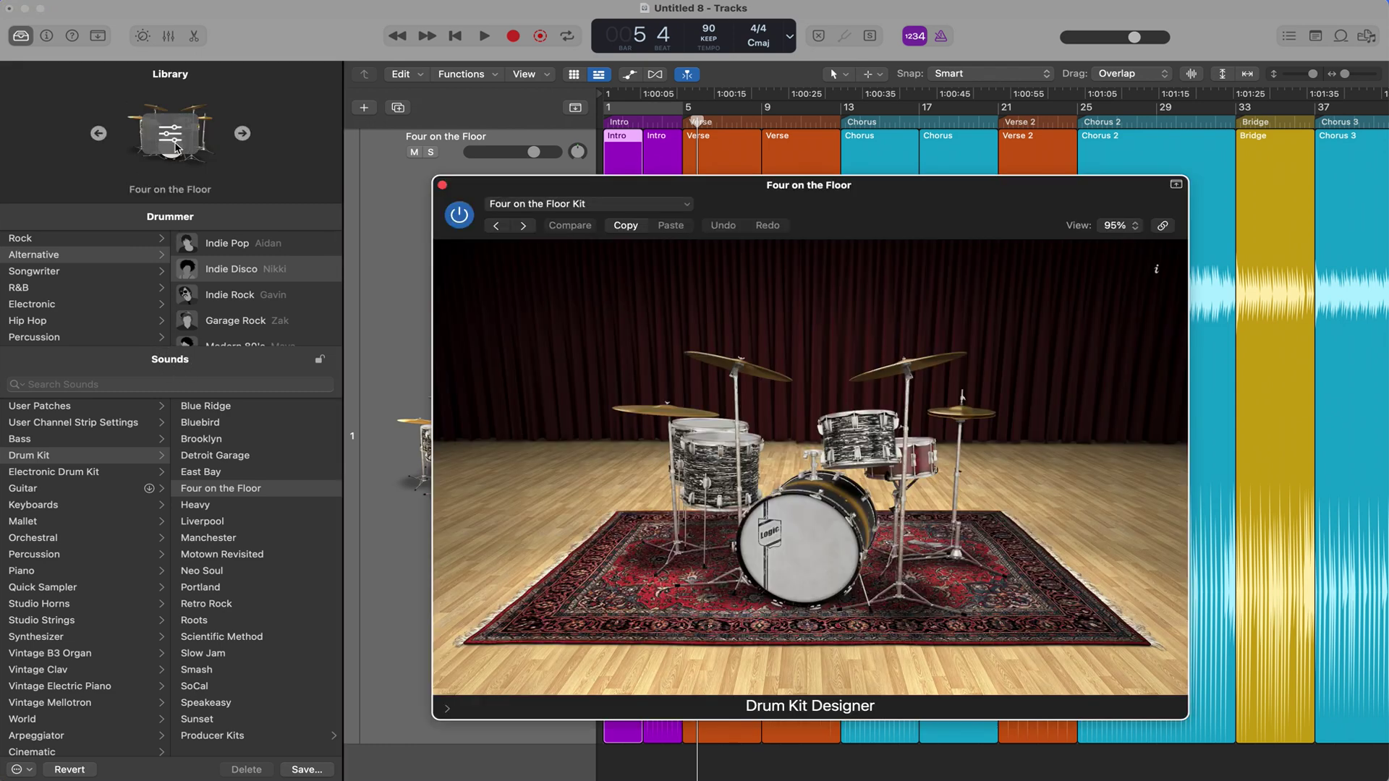
{"action": "left_click", "coordinate": [819, 535]}
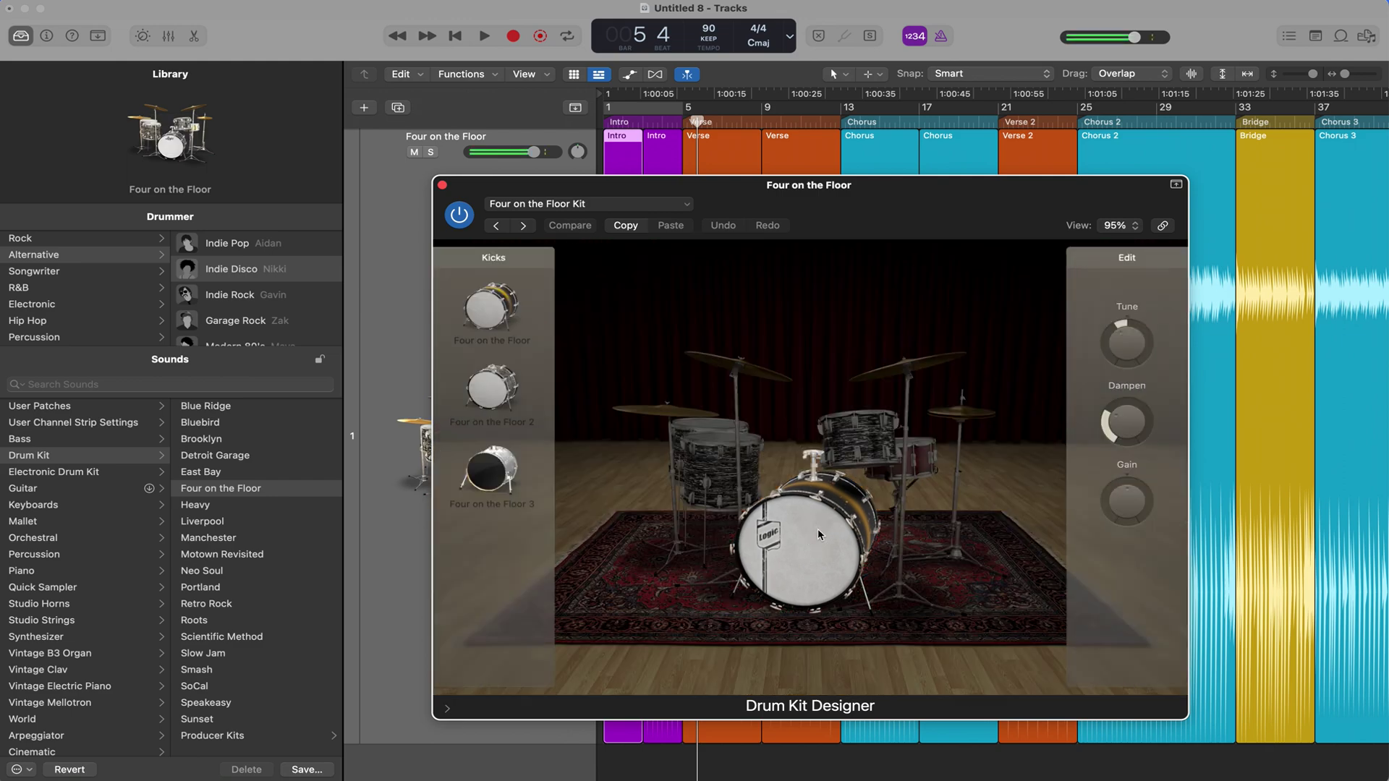
{"action": "left_click", "coordinate": [928, 458]}
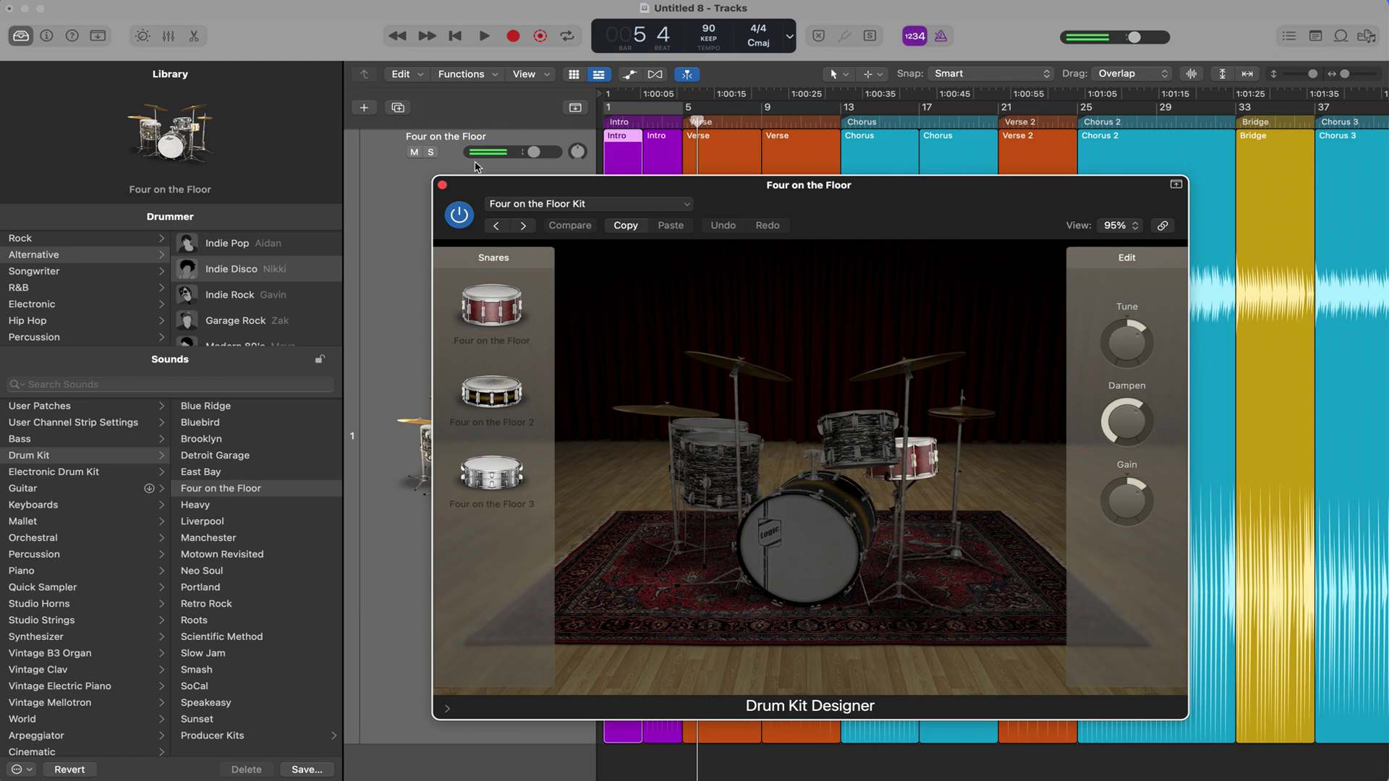
{"action": "left_click", "coordinate": [442, 186]}
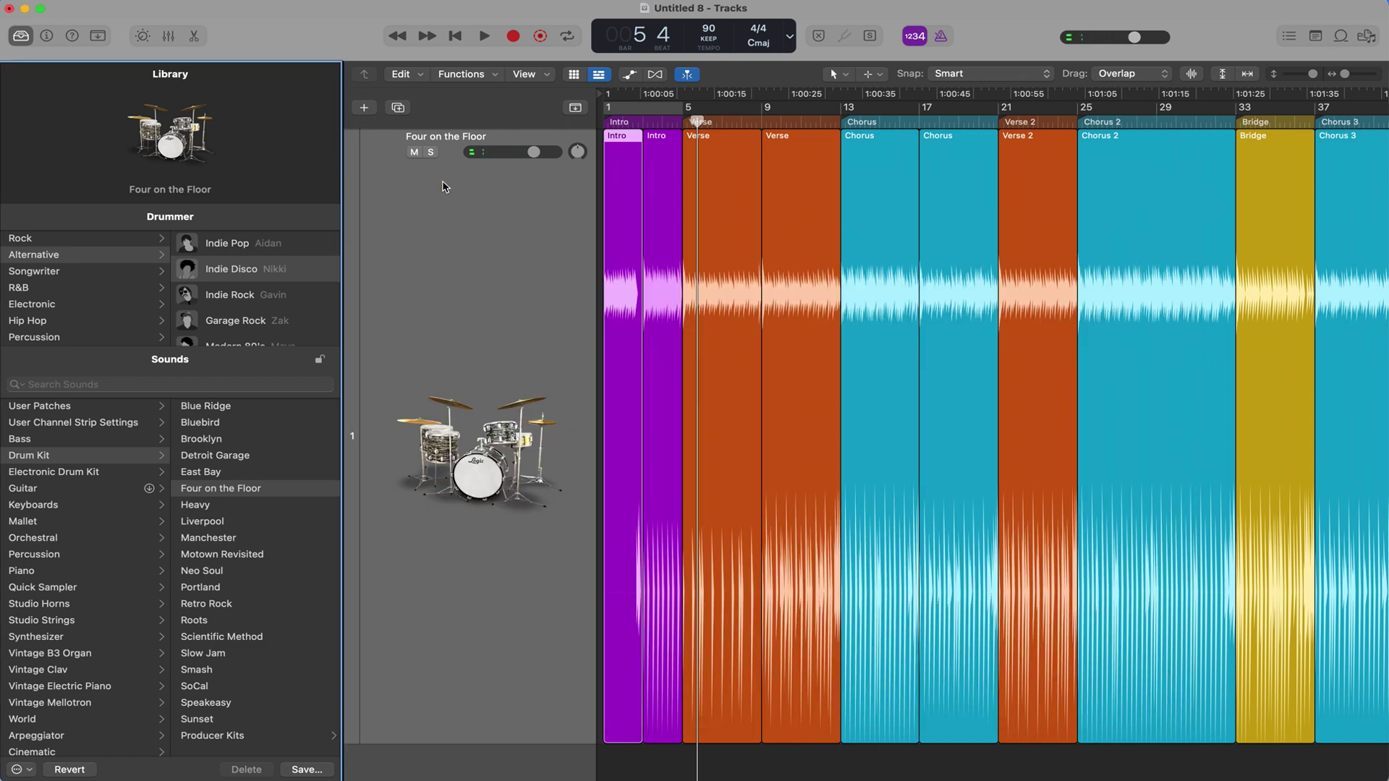
Look at the track's single channel strip in the mixer, and load the Four on the Floor+ producer kit.
{"action": "key", "text": "x"}
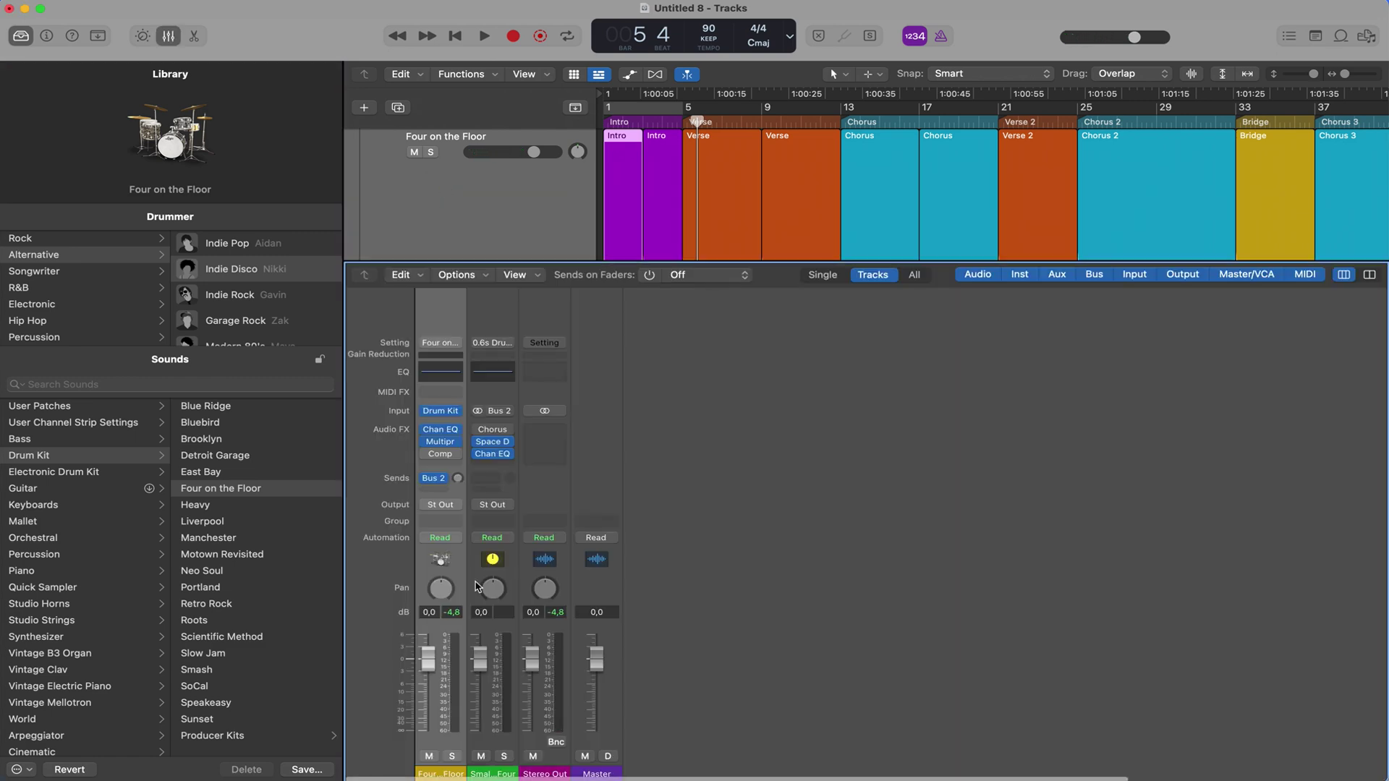
{"action": "key", "text": "x"}
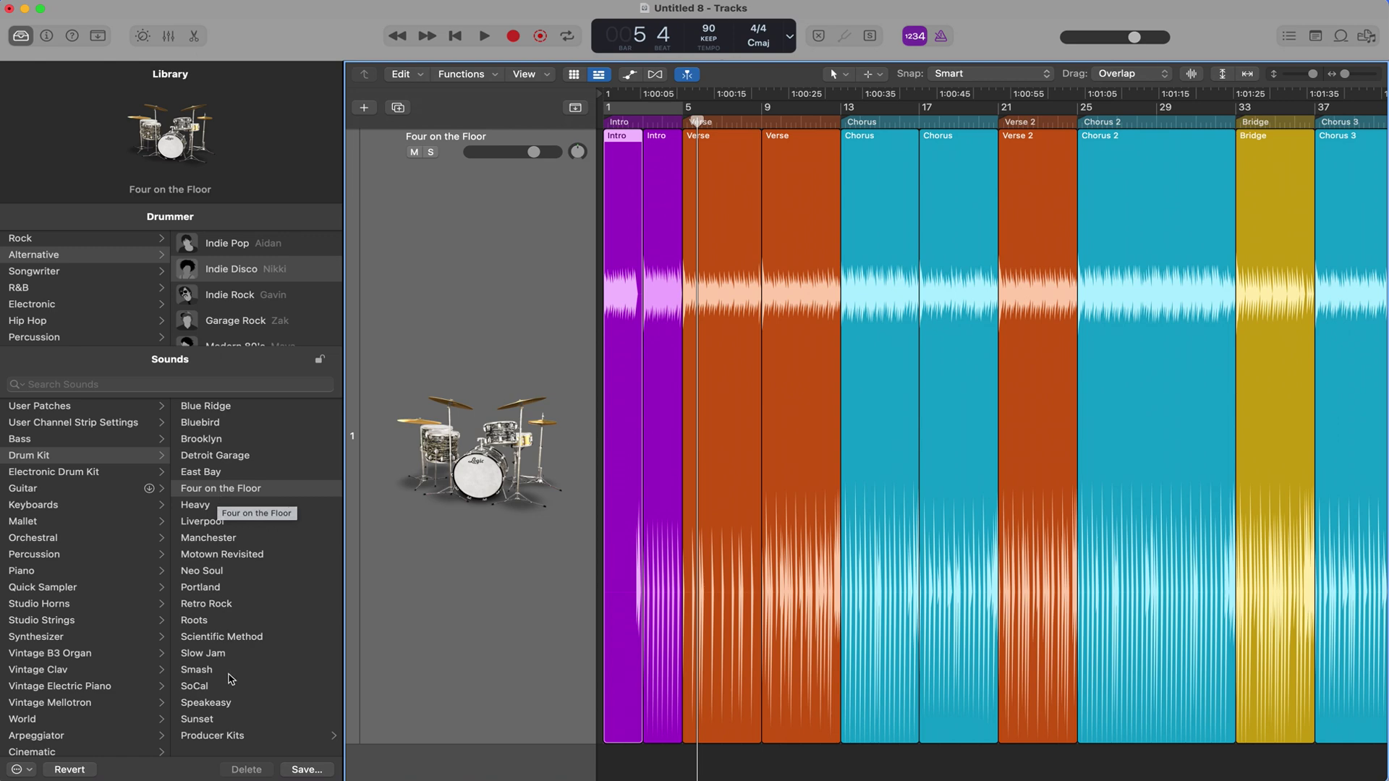
{"action": "left_click", "coordinate": [215, 736]}
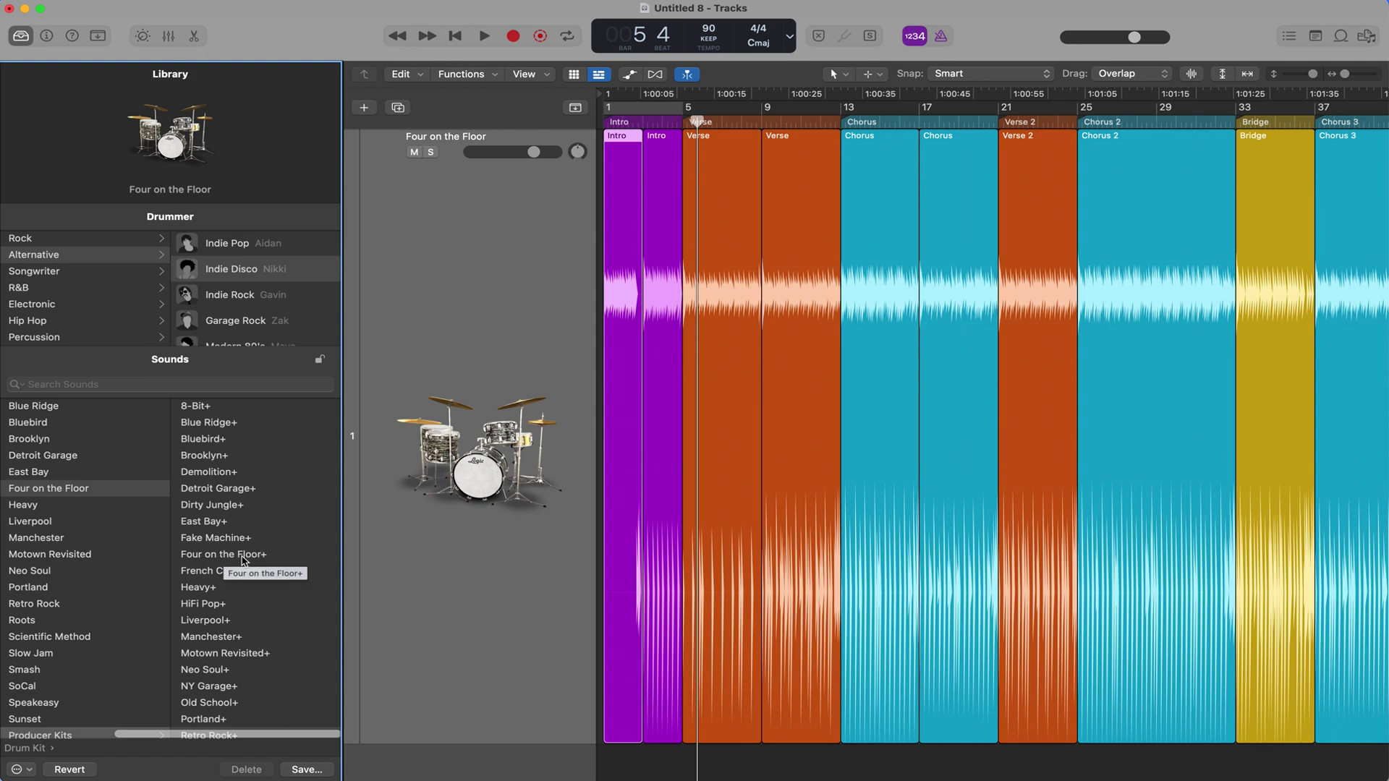
{"action": "left_click", "coordinate": [243, 555]}
{"action": "left_click", "coordinate": [244, 556]}
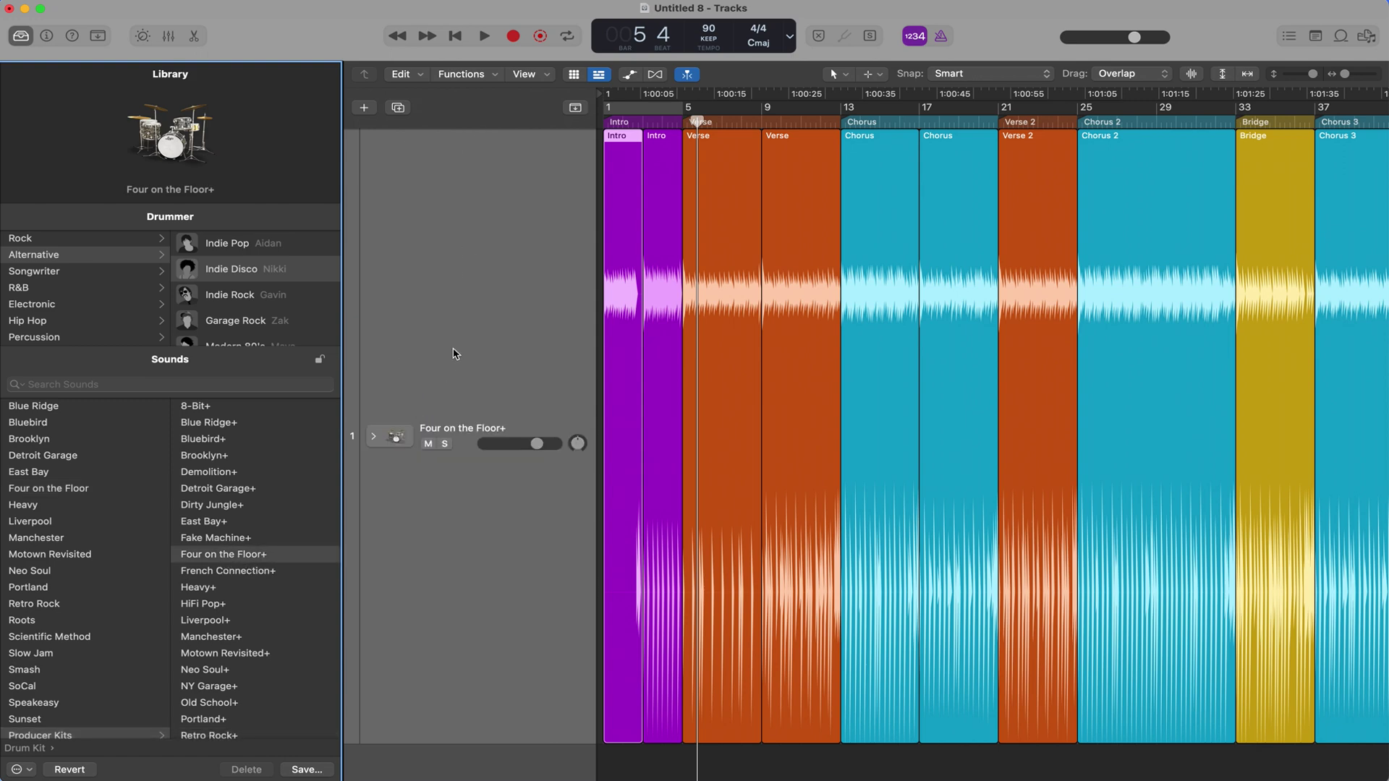
Expand the Four on the Floor+ track stack in the mixer, play the Verse to watch the individual channels, and hide the mixer.
{"action": "key", "text": "x"}
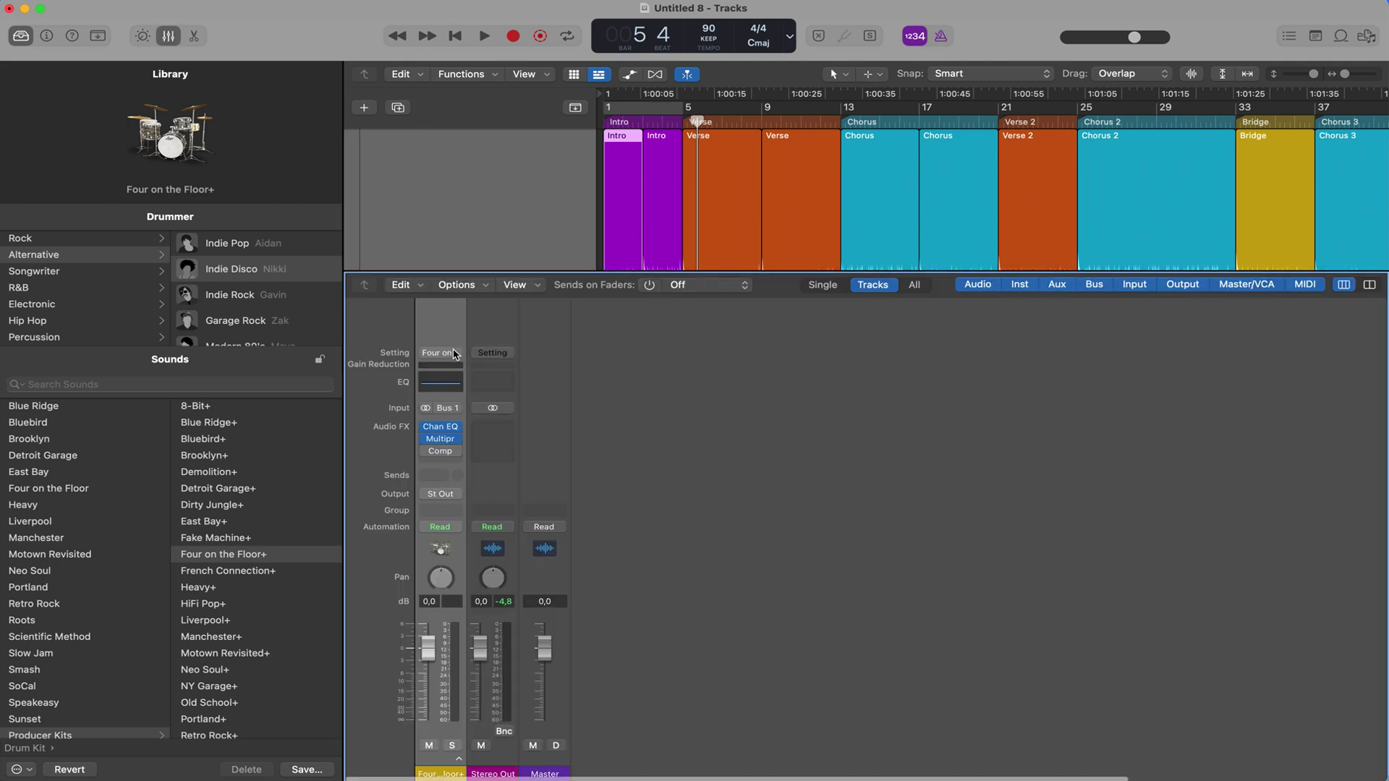
{"action": "left_click", "coordinate": [460, 761]}
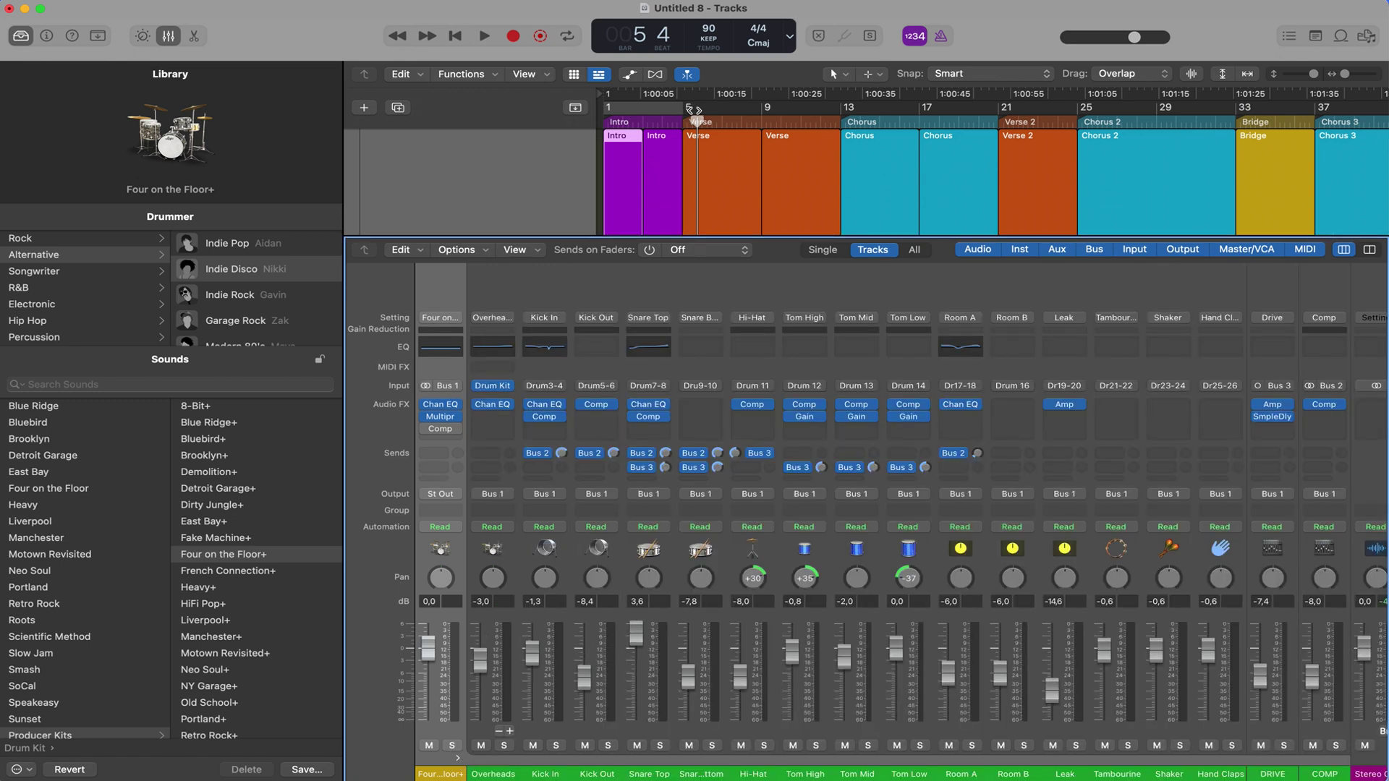
{"action": "double_click", "coordinate": [723, 125]}
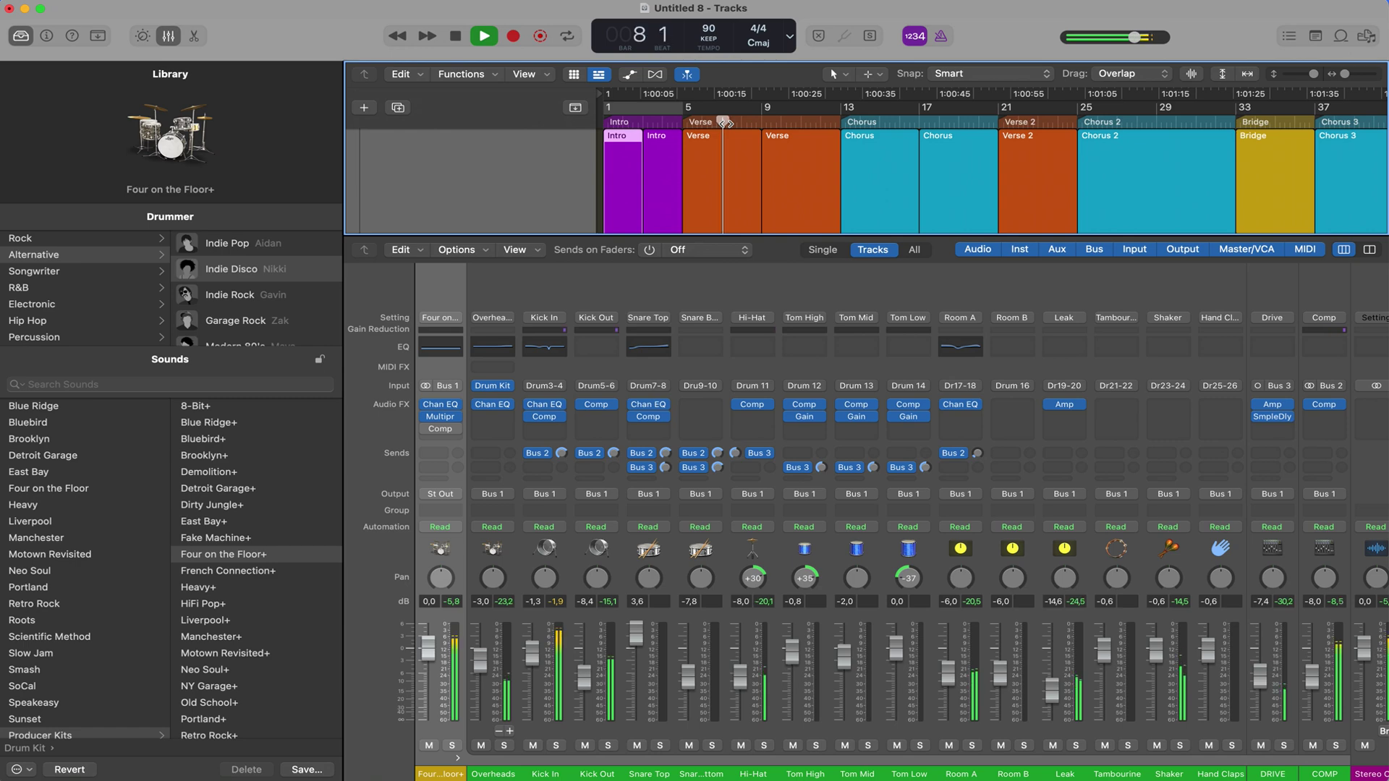
{"action": "key", "text": "space"}
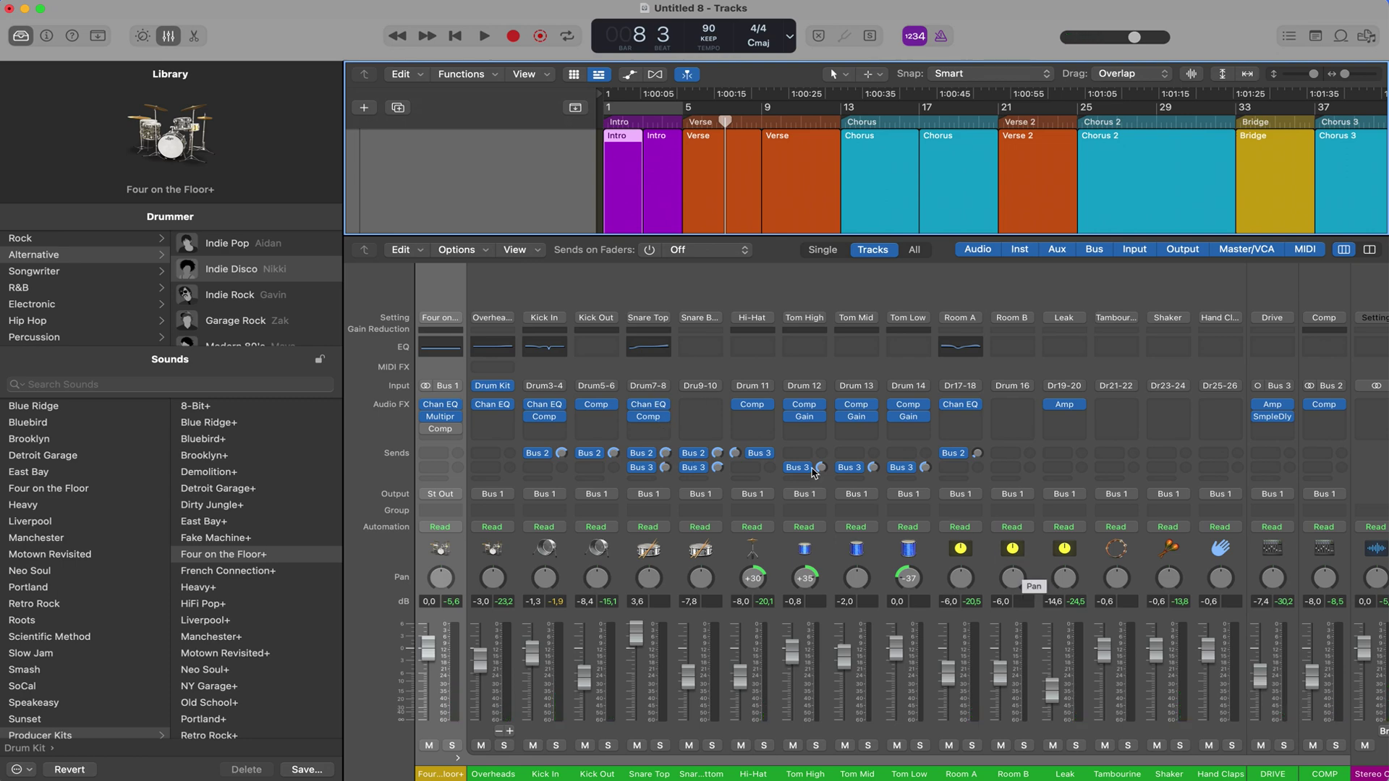
{"action": "key", "text": "x"}
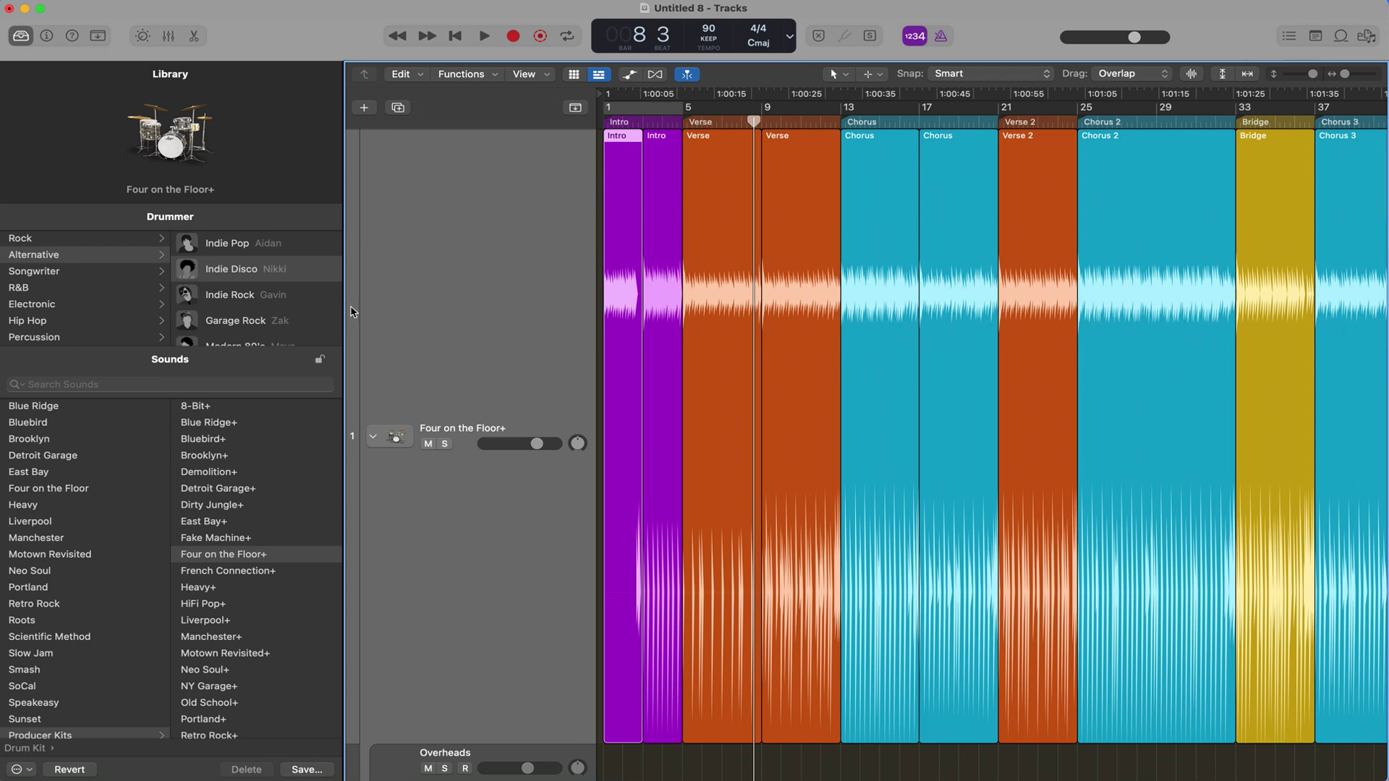
Open the kit in Drum Kit Designer, audition the Studio Felt kick, and swap the kick for Tight Maple.
{"action": "left_click", "coordinate": [174, 361]}
{"action": "left_click", "coordinate": [167, 135]}
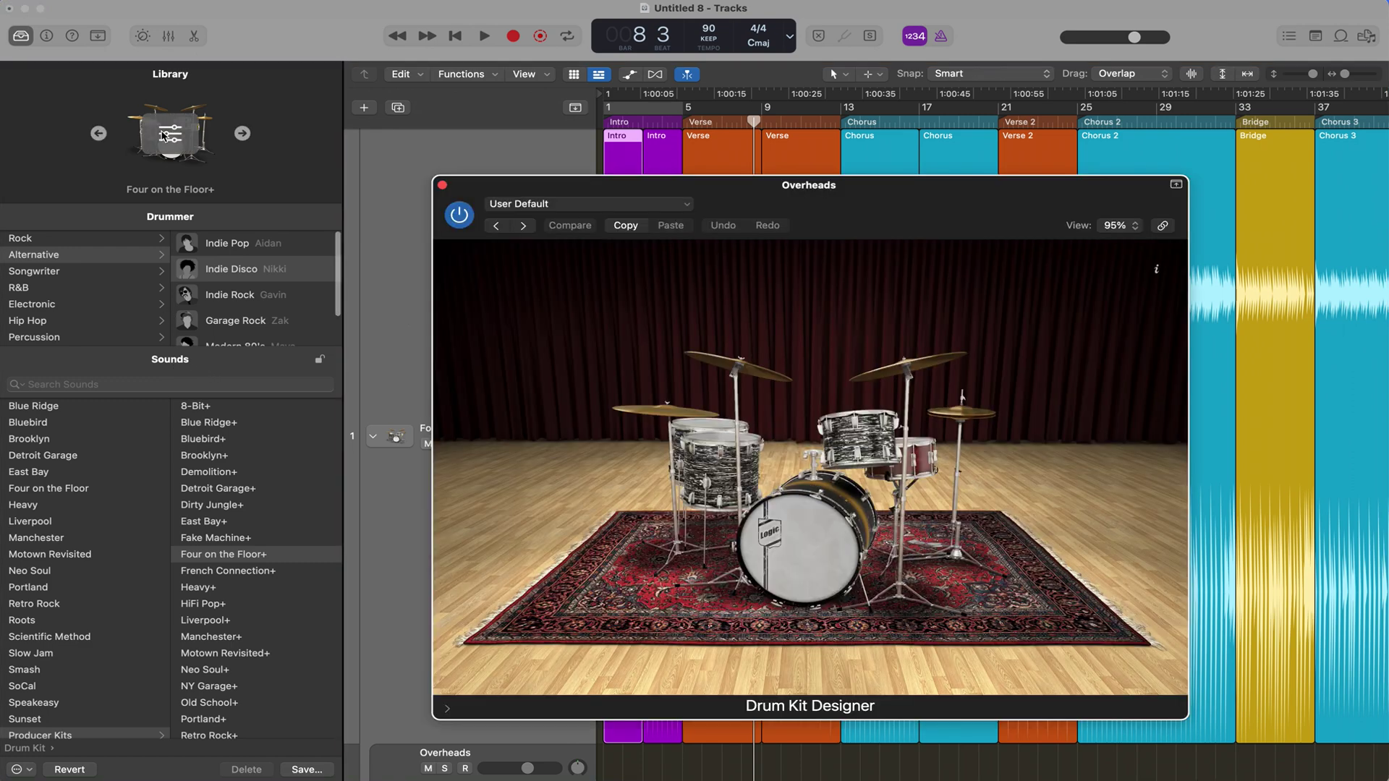
{"action": "left_click", "coordinate": [816, 550]}
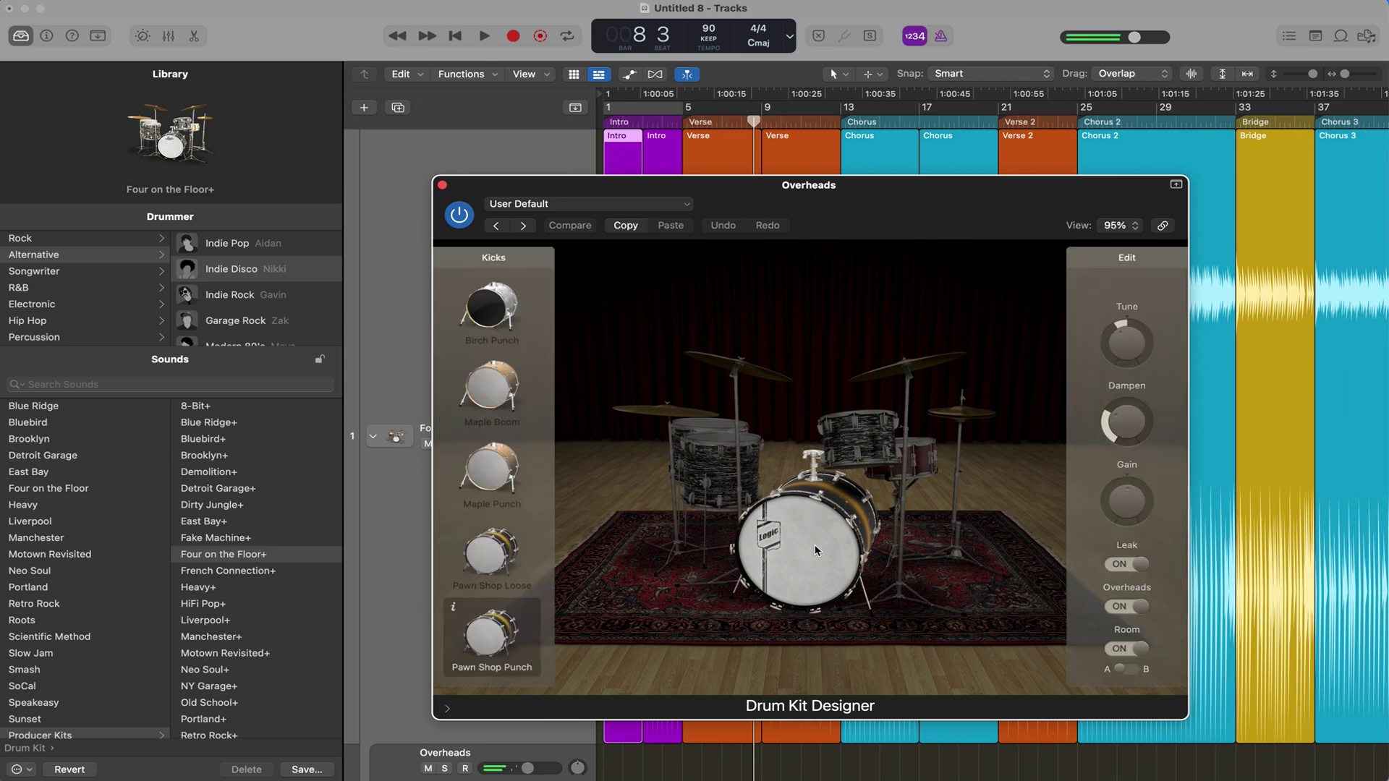
{"action": "scroll", "coordinate": [505, 351], "scroll_direction": "down", "scroll_amount": 10}
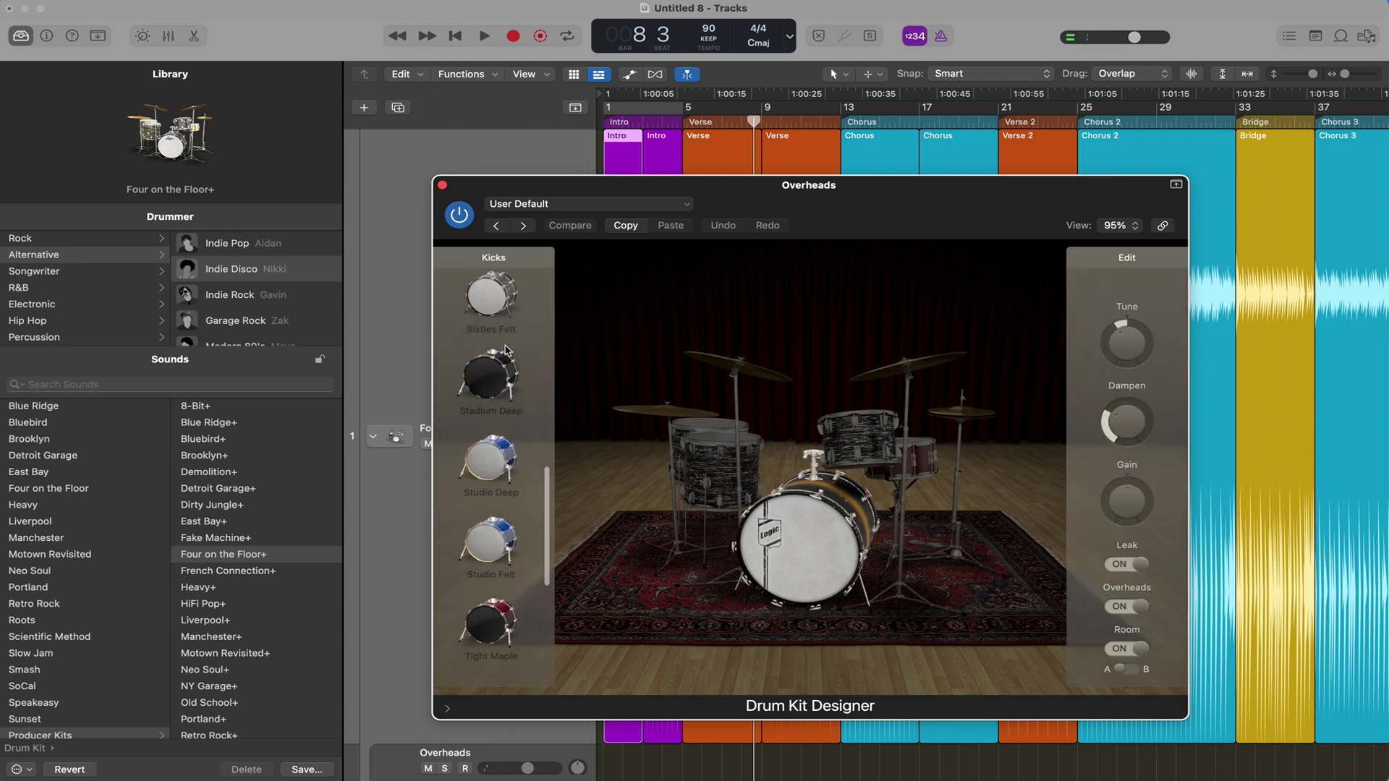
{"action": "left_click", "coordinate": [509, 520]}
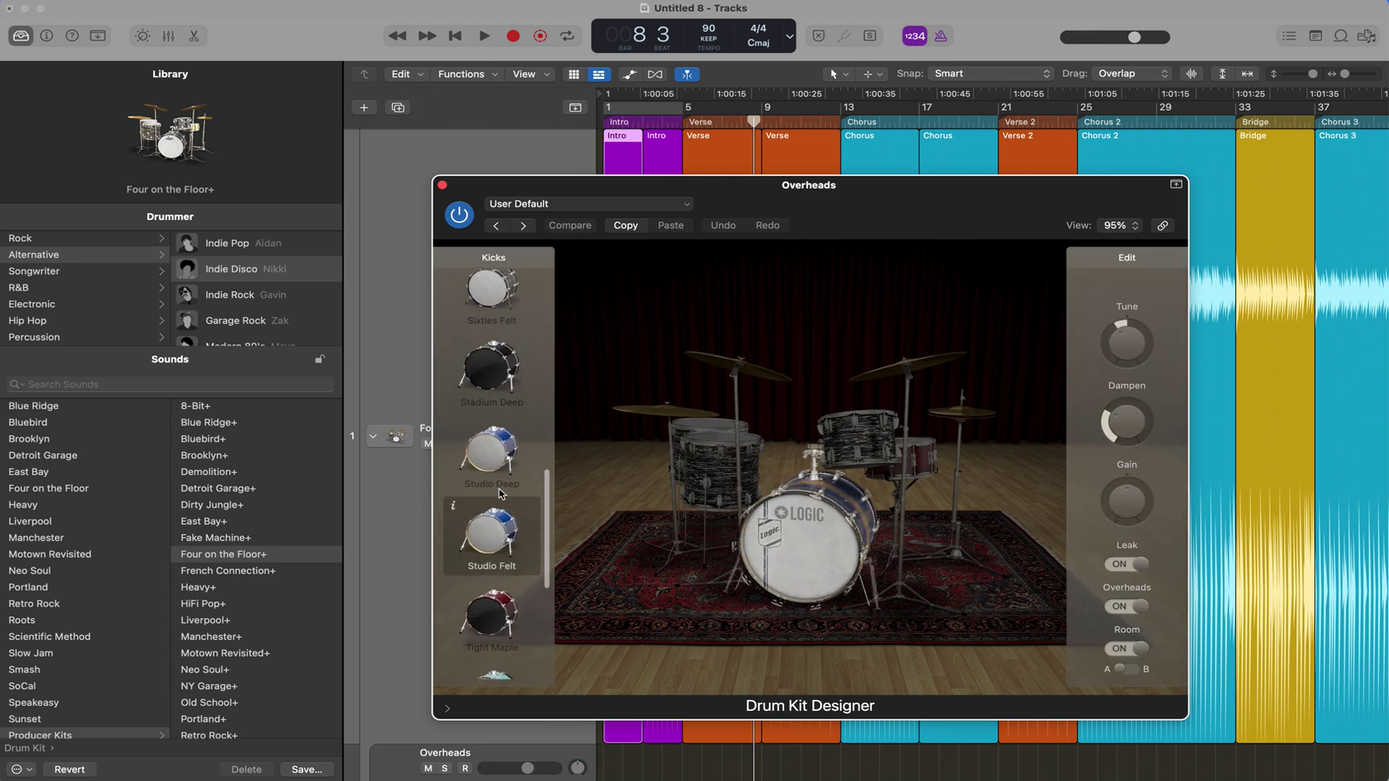
{"action": "left_click", "coordinate": [499, 493]}
{"action": "left_click", "coordinate": [498, 637]}
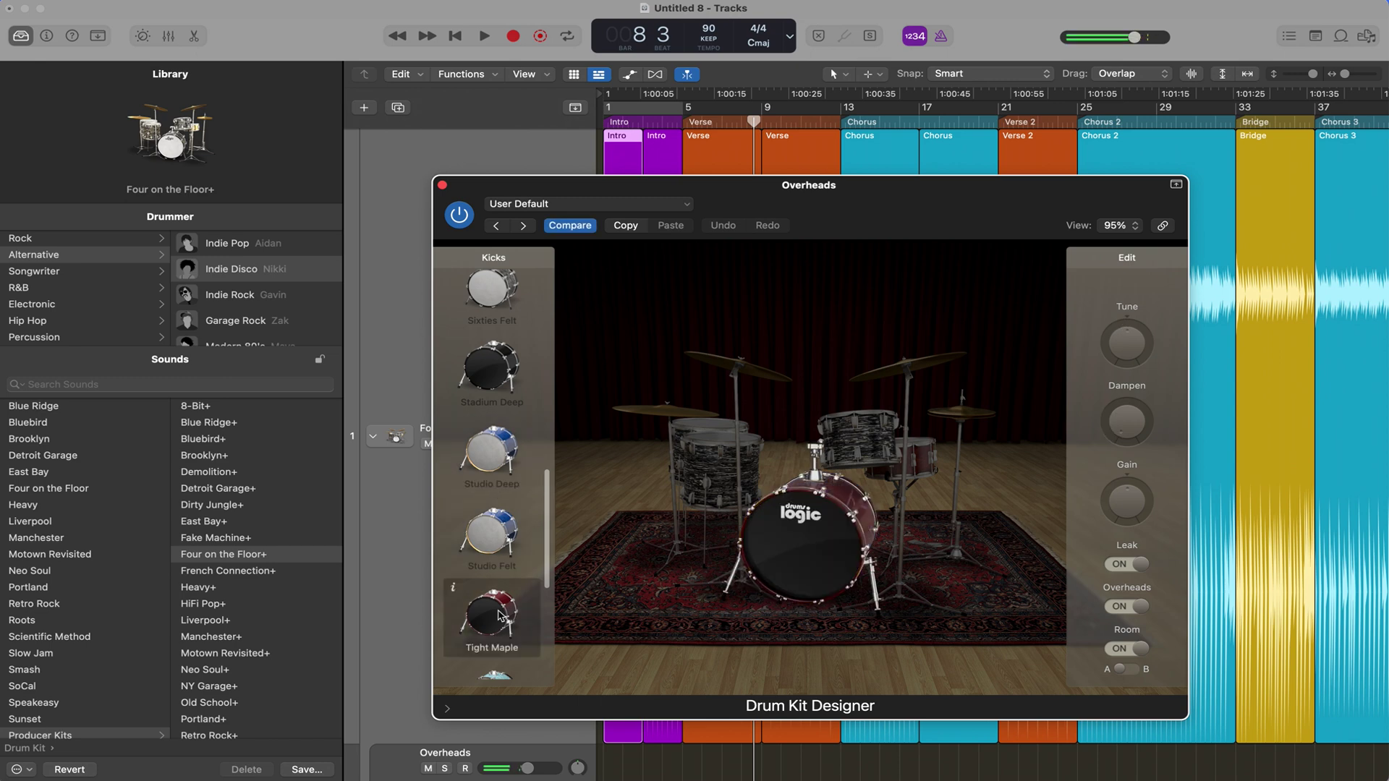
View the snare, hi-hat, tom and crash alternatives in Drum Kit Designer, and close the plug-in window.
{"action": "left_click", "coordinate": [916, 467]}
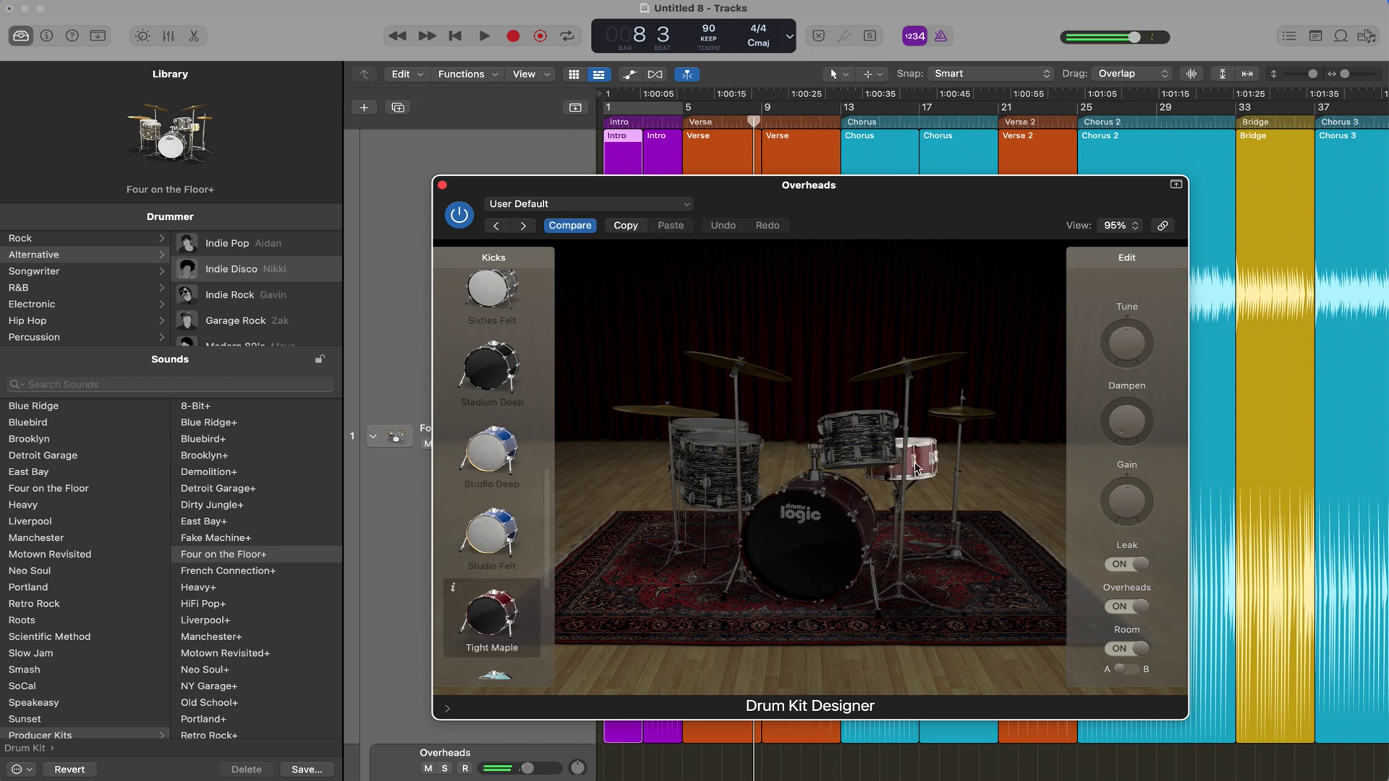
{"action": "scroll", "coordinate": [505, 508], "scroll_direction": "up", "scroll_amount": 5}
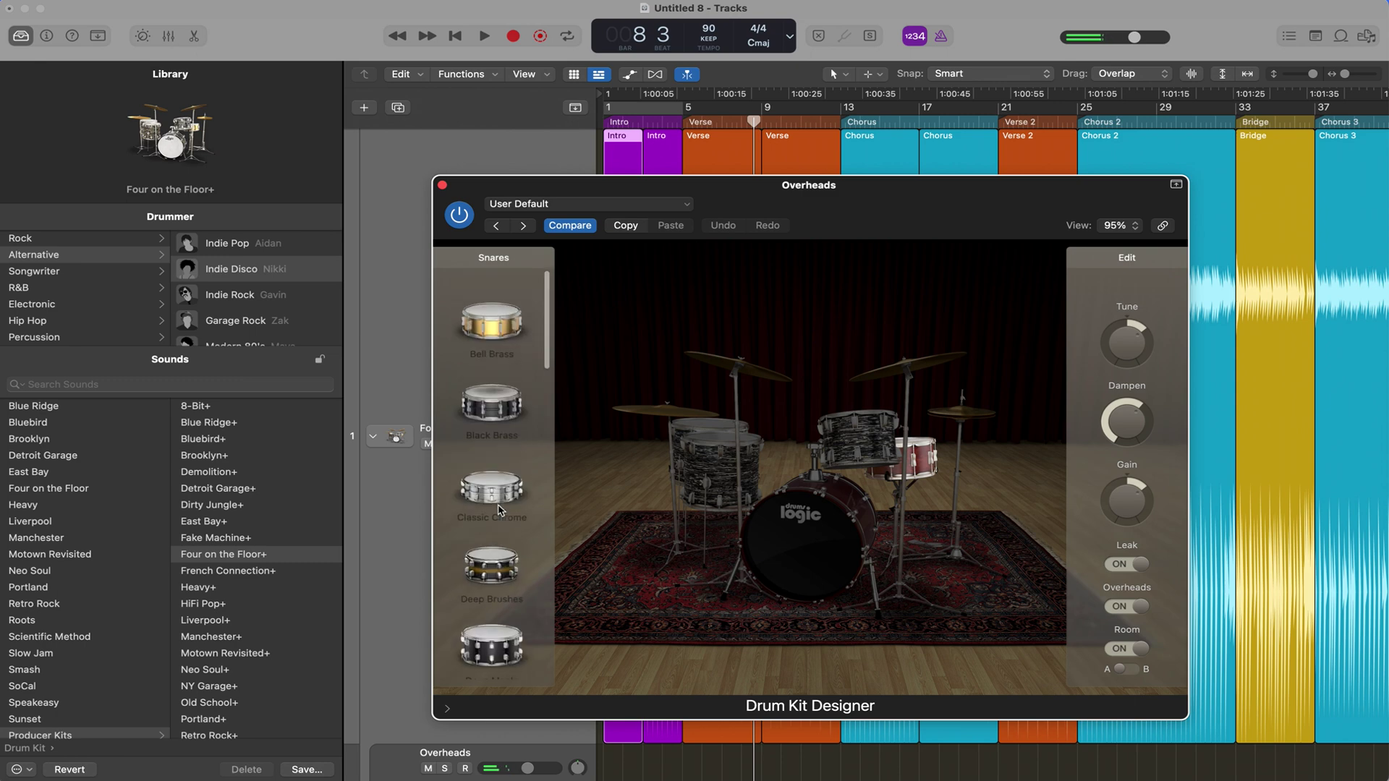
{"action": "scroll", "coordinate": [504, 508], "scroll_direction": "down", "scroll_amount": 10}
{"action": "left_click", "coordinate": [960, 414]}
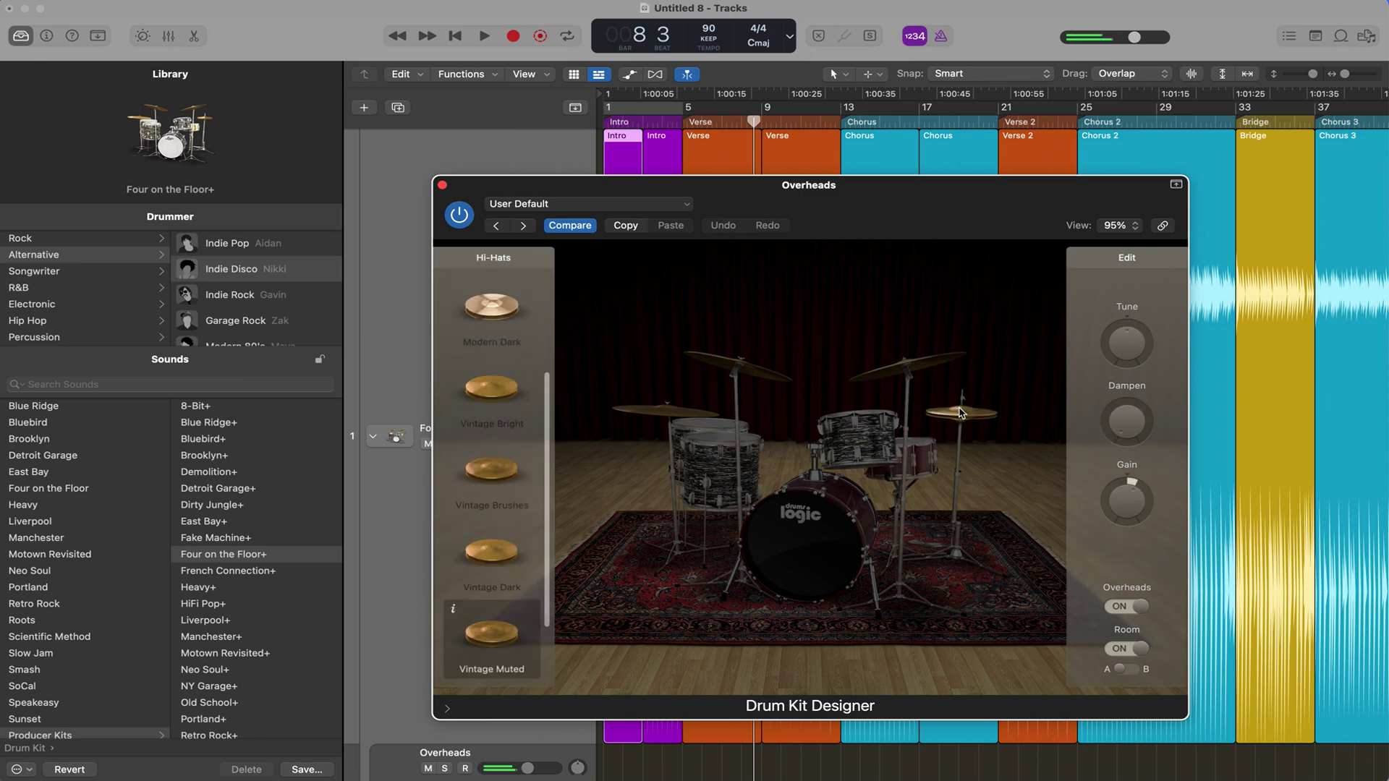
{"action": "left_click", "coordinate": [857, 435]}
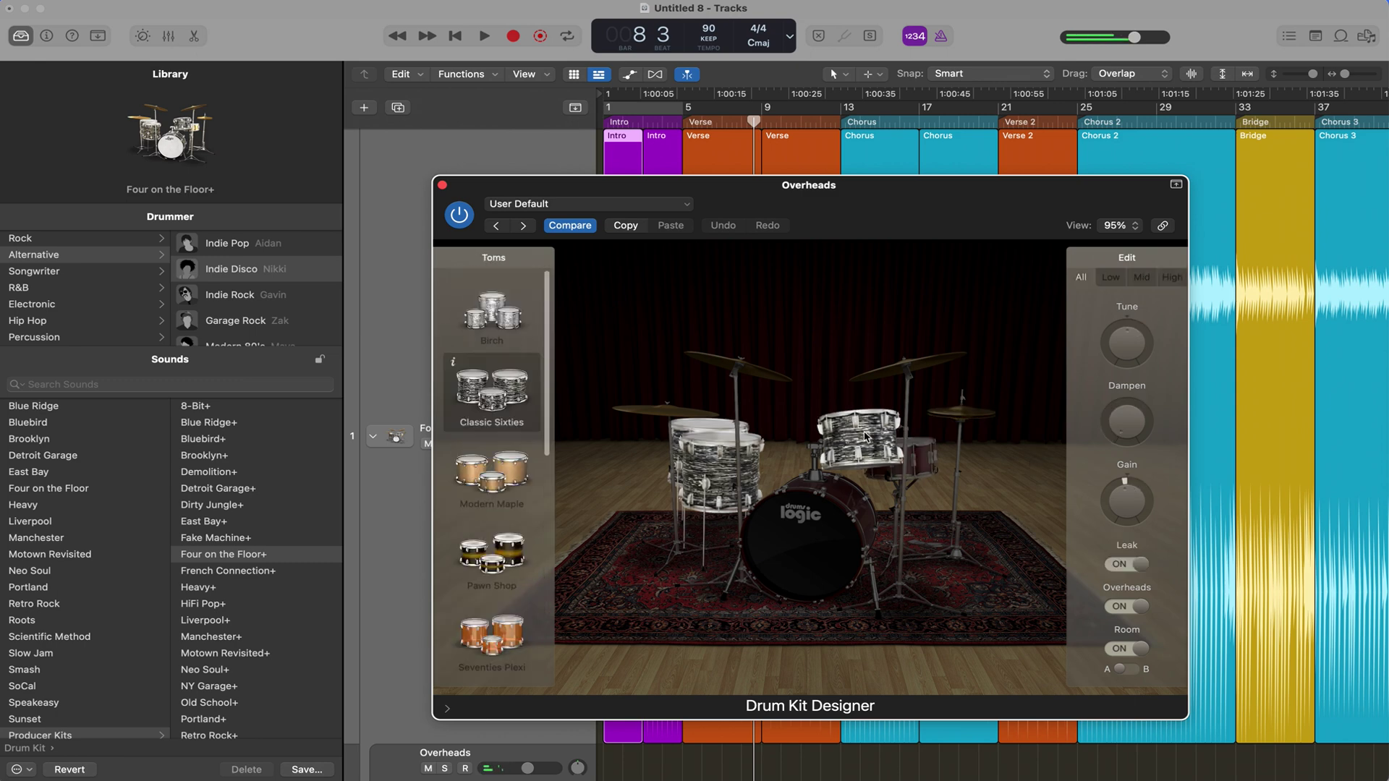
{"action": "left_click", "coordinate": [719, 361]}
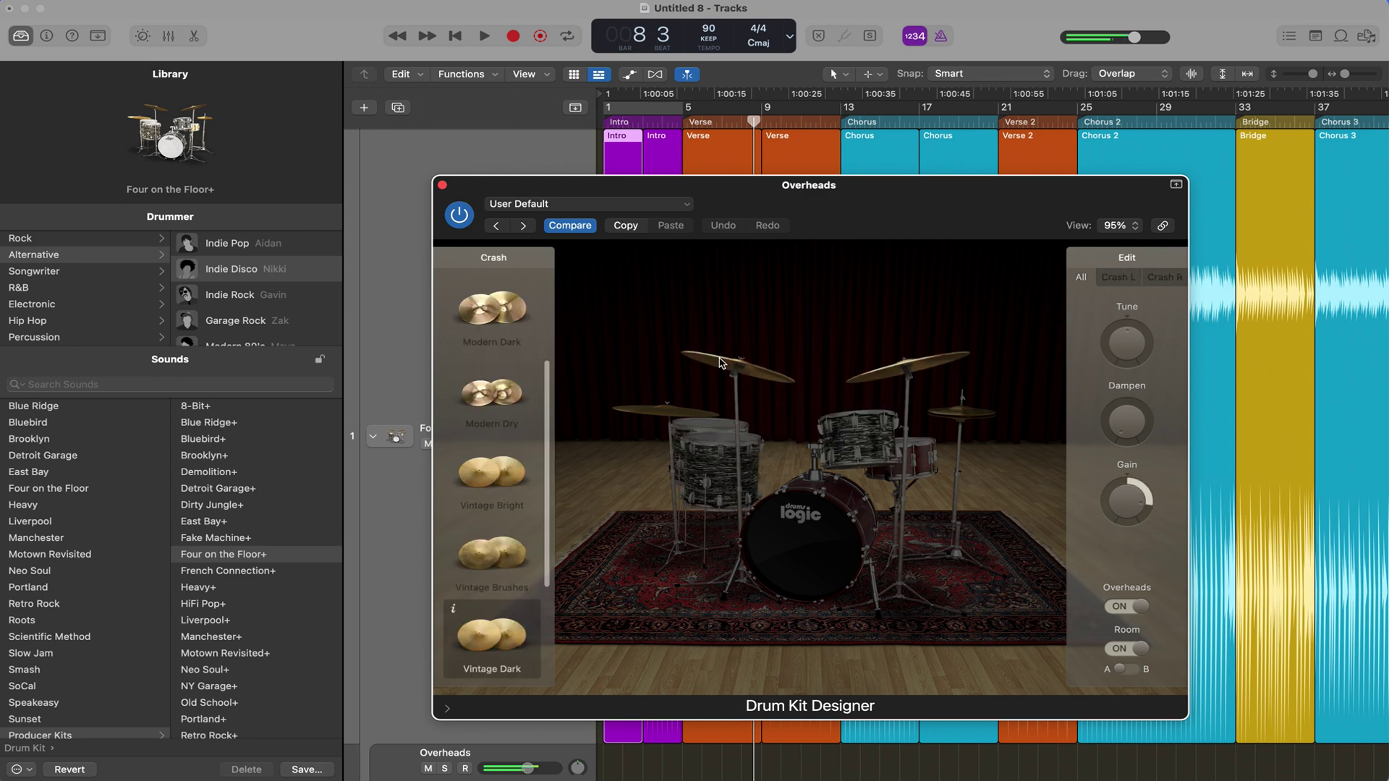
{"action": "left_click", "coordinate": [442, 185]}
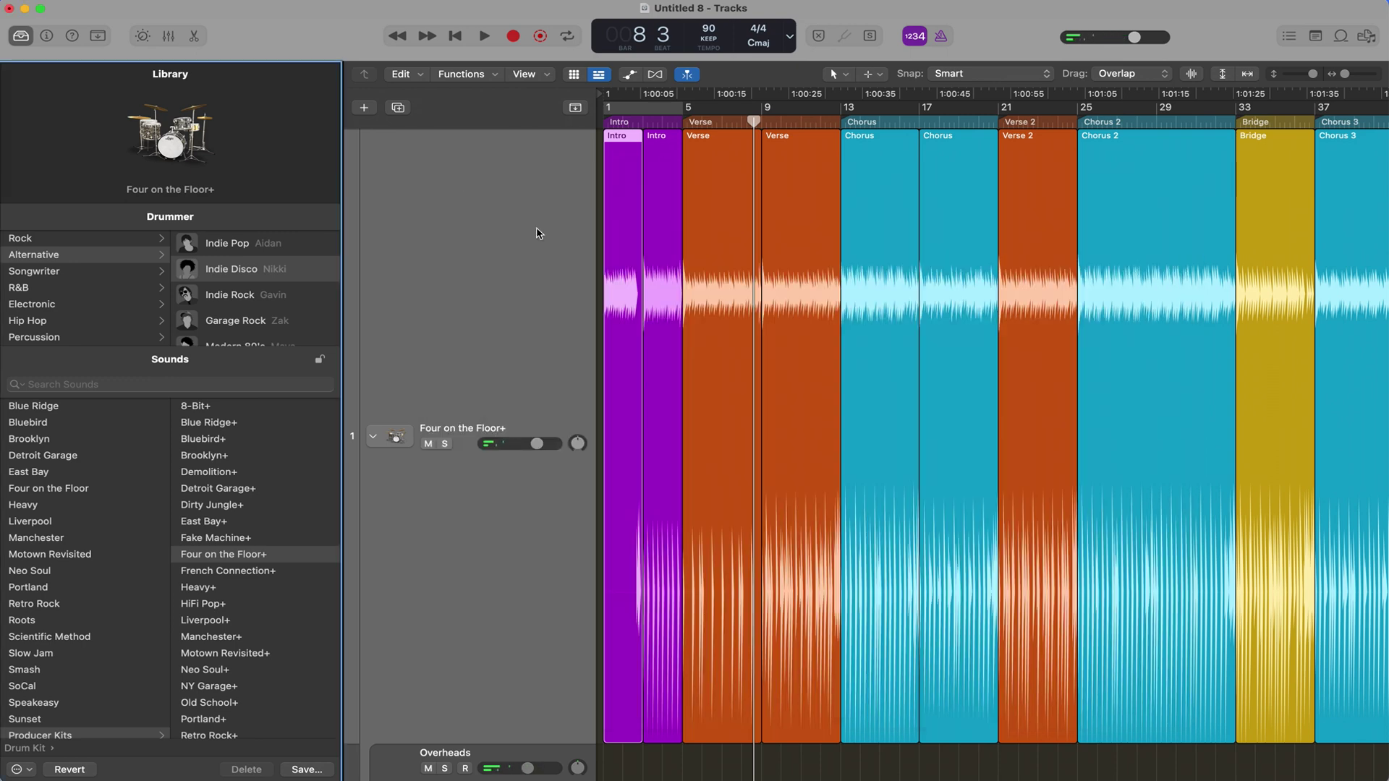
Hide the Library, select all regions, and reduce the track height until the kit's individual subtracks are listed.
{"action": "left_click", "coordinate": [21, 36]}
{"action": "key", "text": "super+a"}
{"action": "key", "text": "super+f"}
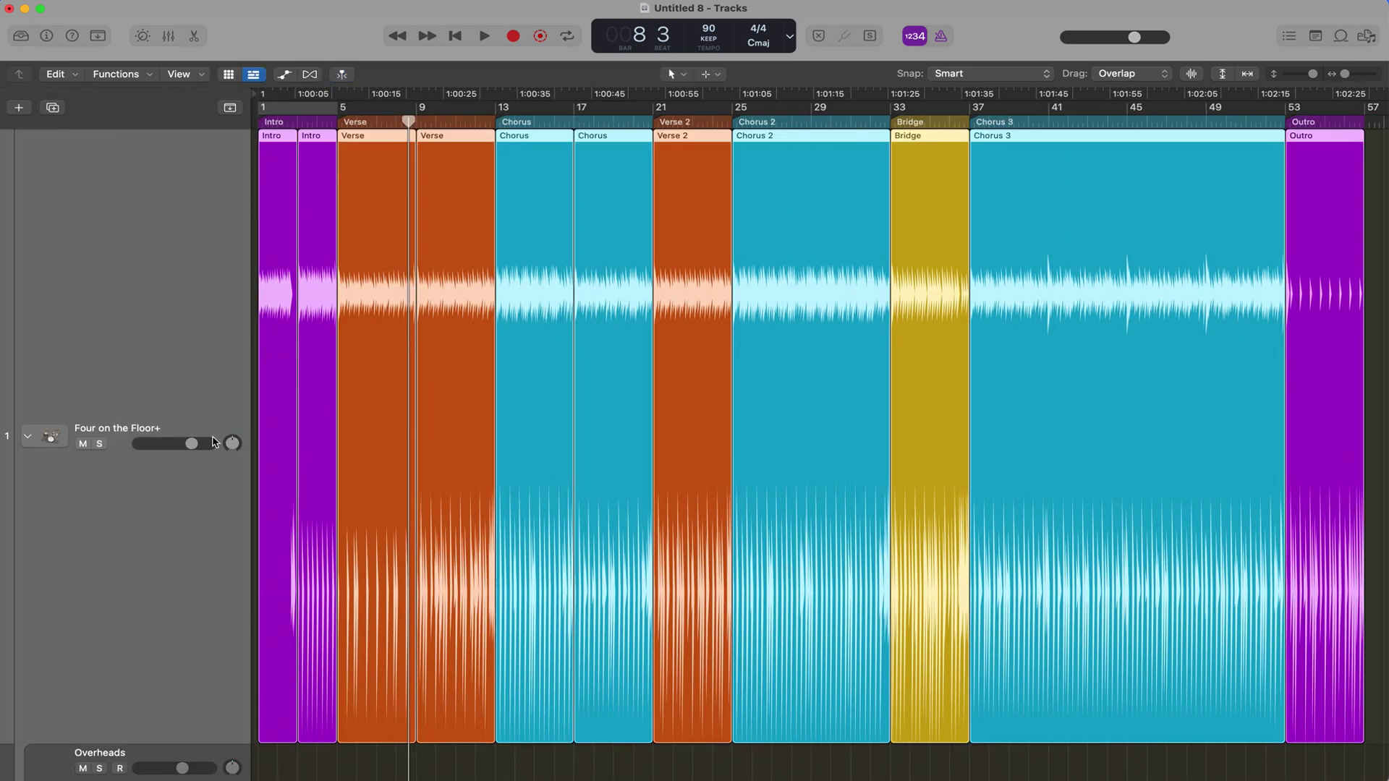
{"action": "key", "text": "super+Up"}
{"action": "key", "text": "super+Up"}
{"action": "key", "text": "super+Up"}
{"action": "key", "text": "super+Up"}
{"action": "key", "text": "super+Up"}
{"action": "key", "text": "super+Up"}
{"action": "key", "text": "super+Up"}
{"action": "key", "text": "super+Up"}
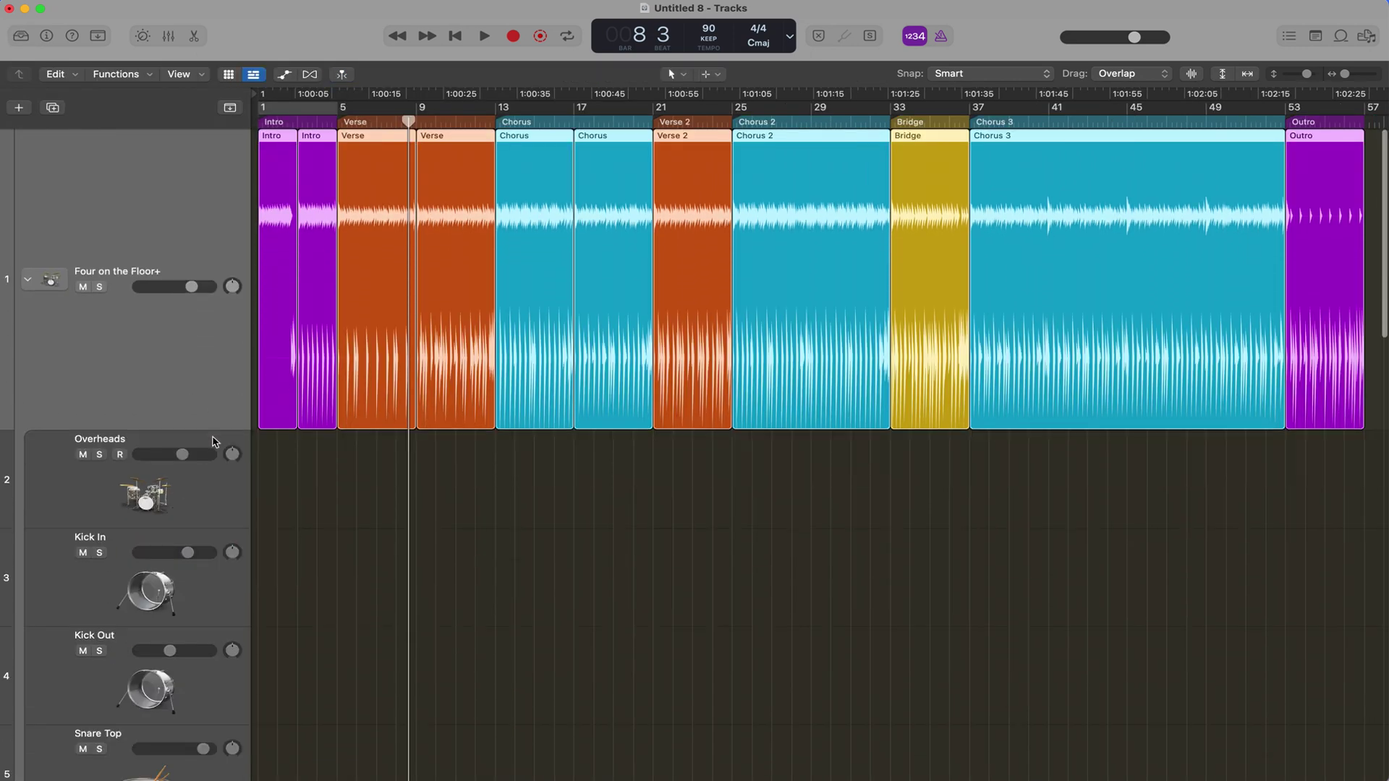
{"action": "key", "text": "super+Up"}
{"action": "key", "text": "super+Up"}
{"action": "key", "text": "super+Up"}
{"action": "key", "text": "super+Up"}
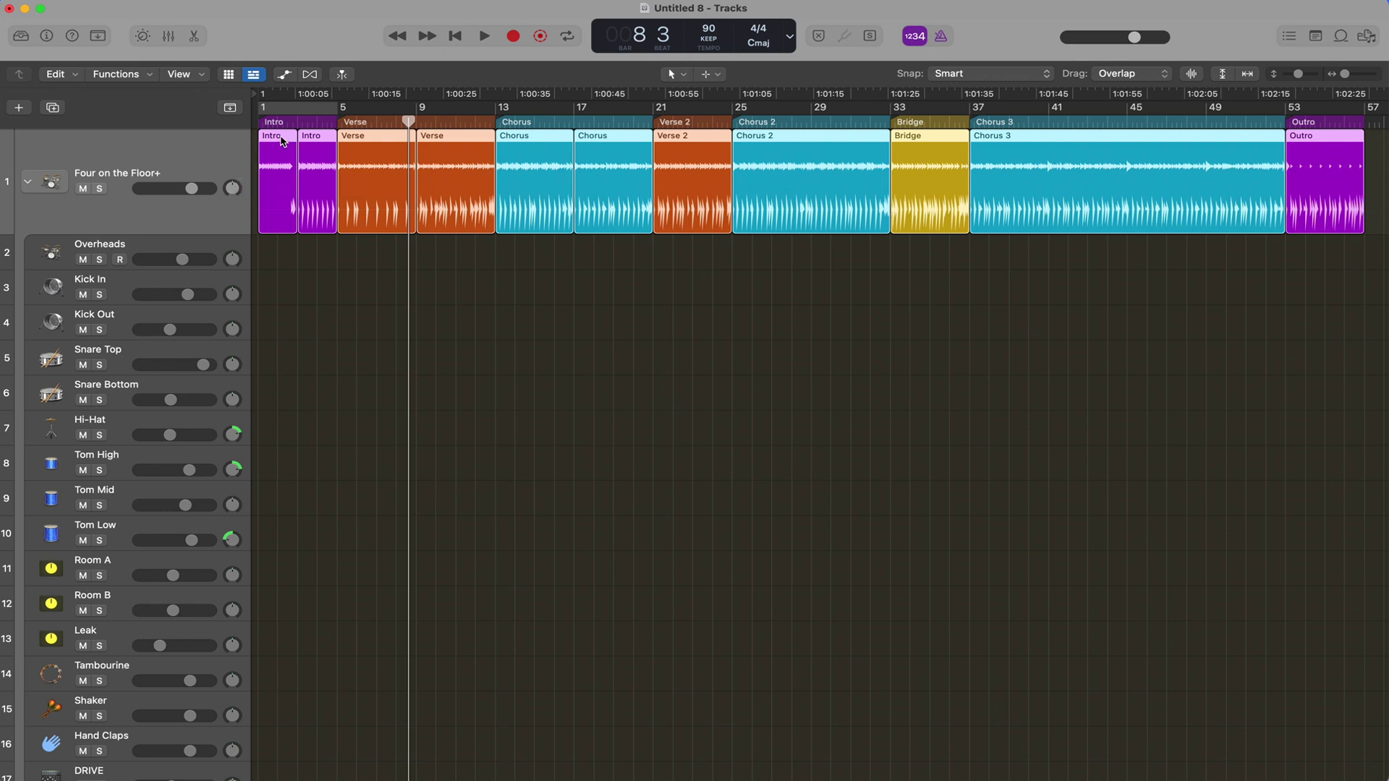
Convert all selected Drummer regions to MIDI regions and deselect them.
{"action": "right_click", "coordinate": [282, 140]}
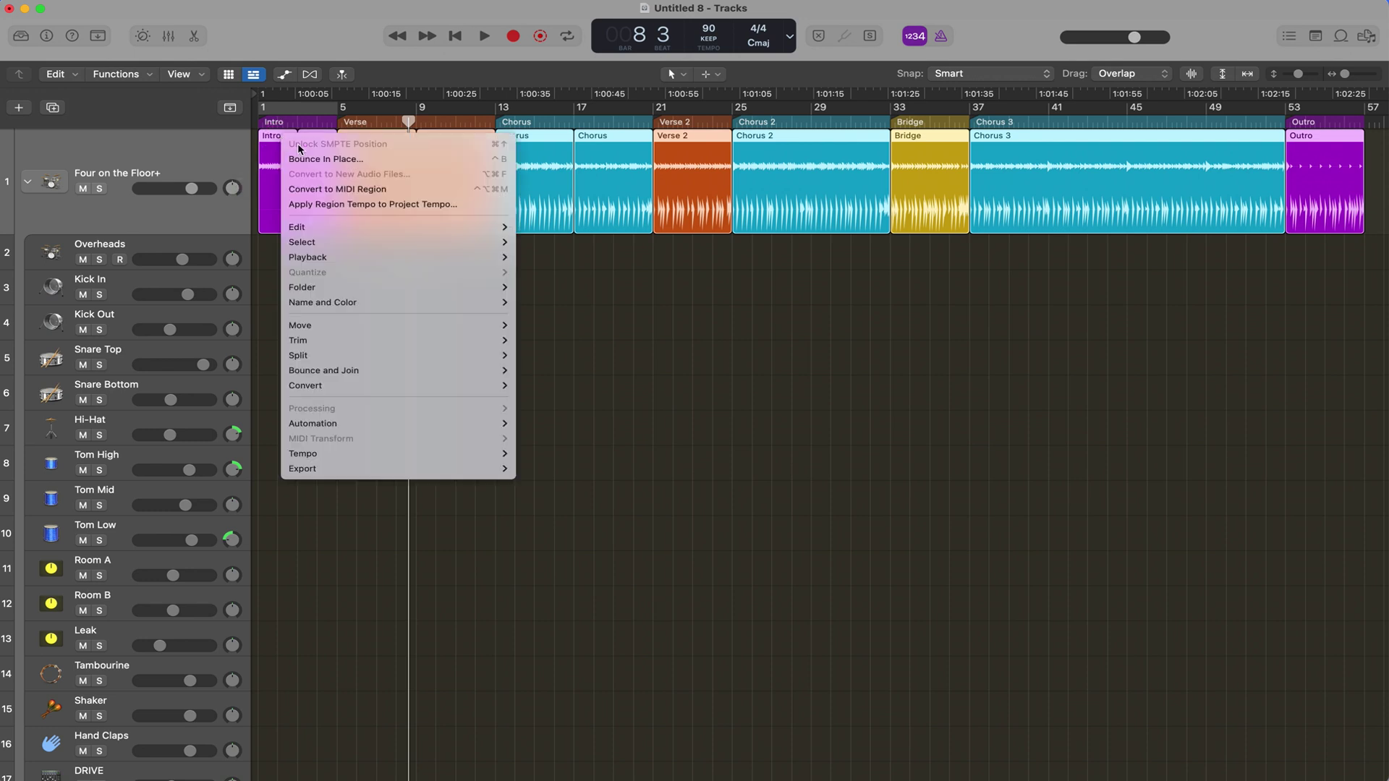
{"action": "left_click", "coordinate": [396, 190]}
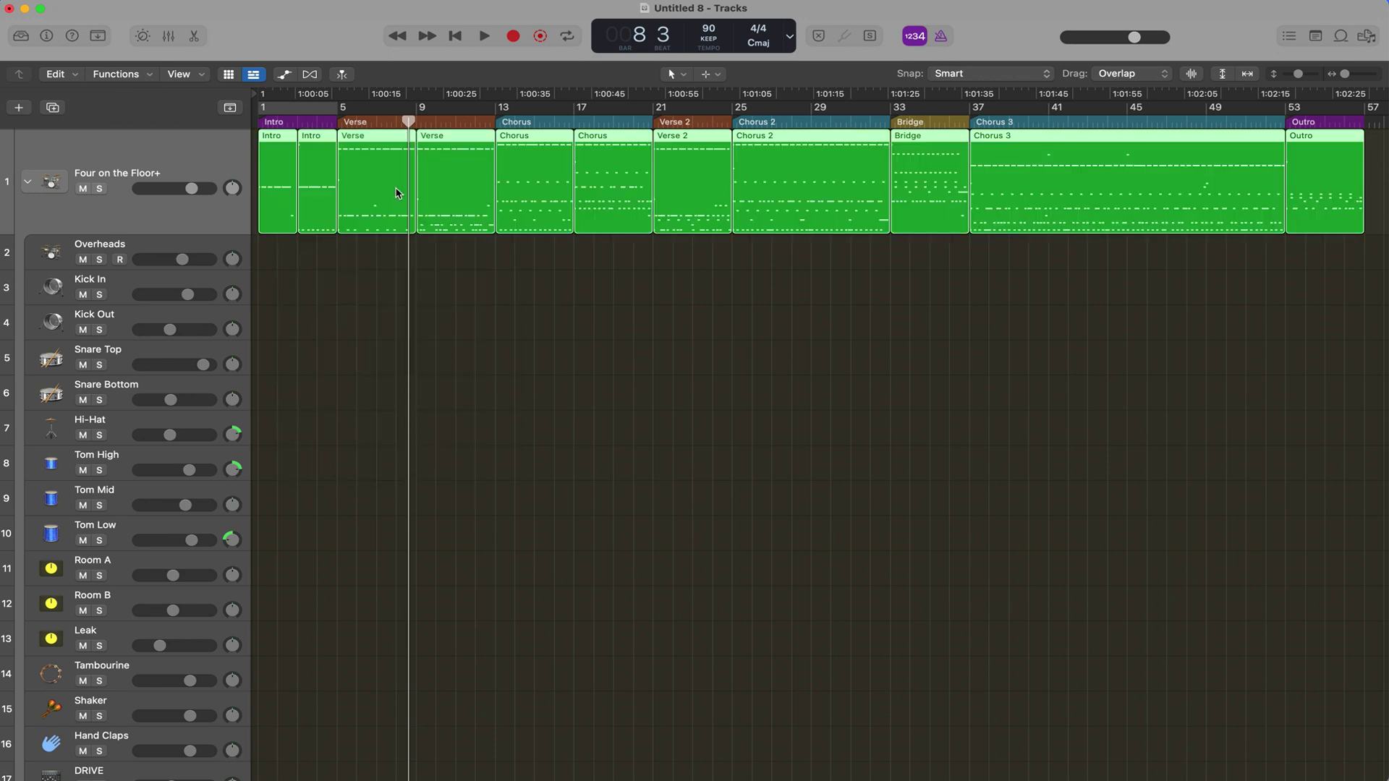
{"action": "left_click", "coordinate": [552, 428]}
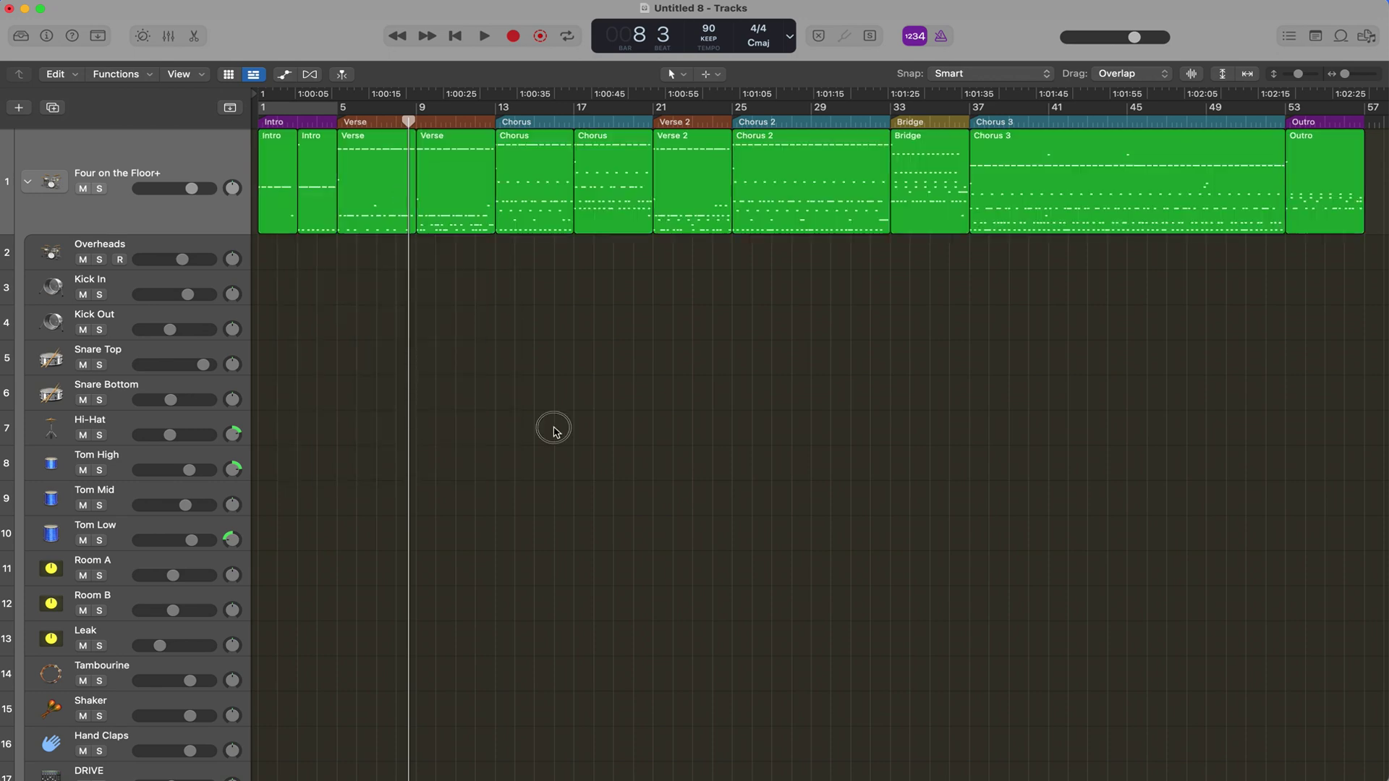
View the first Chorus region's notes in the Piano Roll, close the Event List and editor, and undo the MIDI conversion.
{"action": "double_click", "coordinate": [552, 186]}
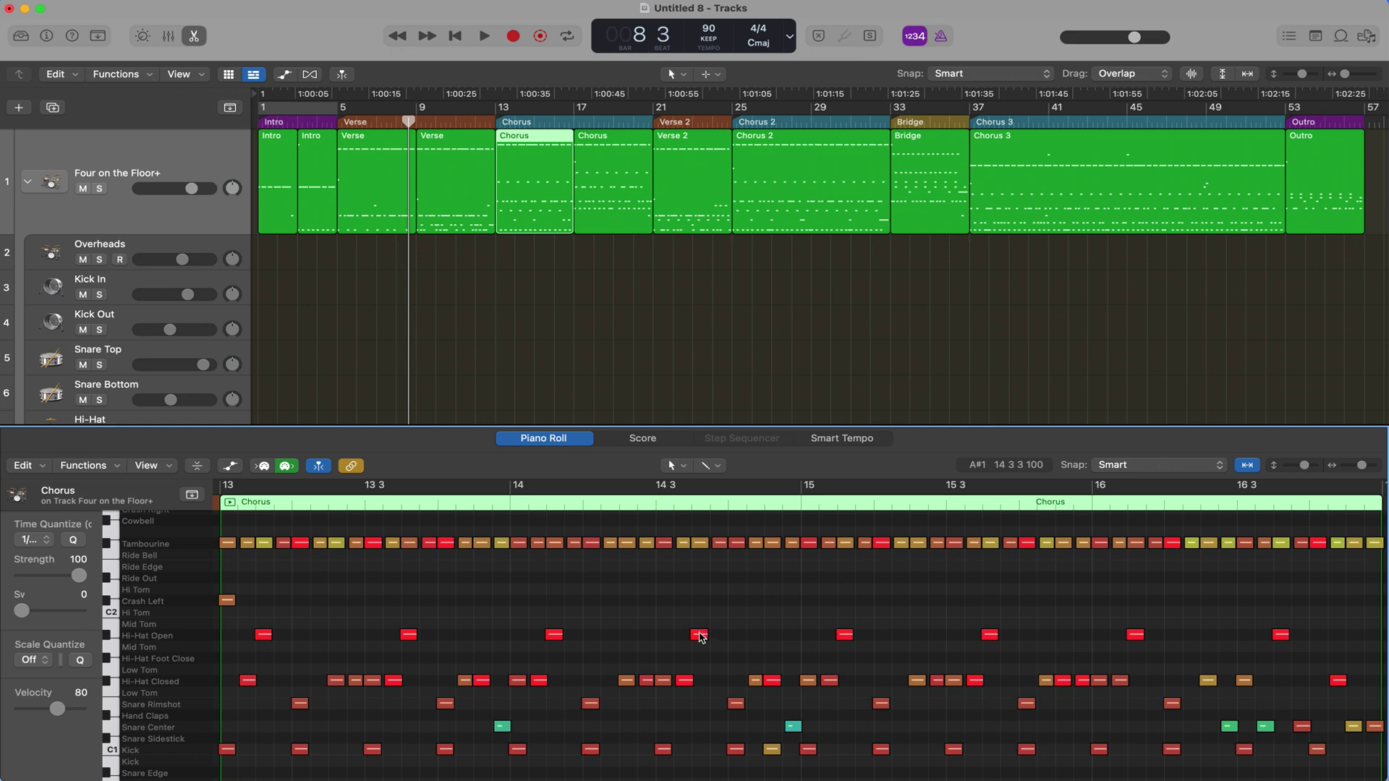
{"action": "double_click", "coordinate": [698, 636]}
{"action": "left_click", "coordinate": [739, 586]}
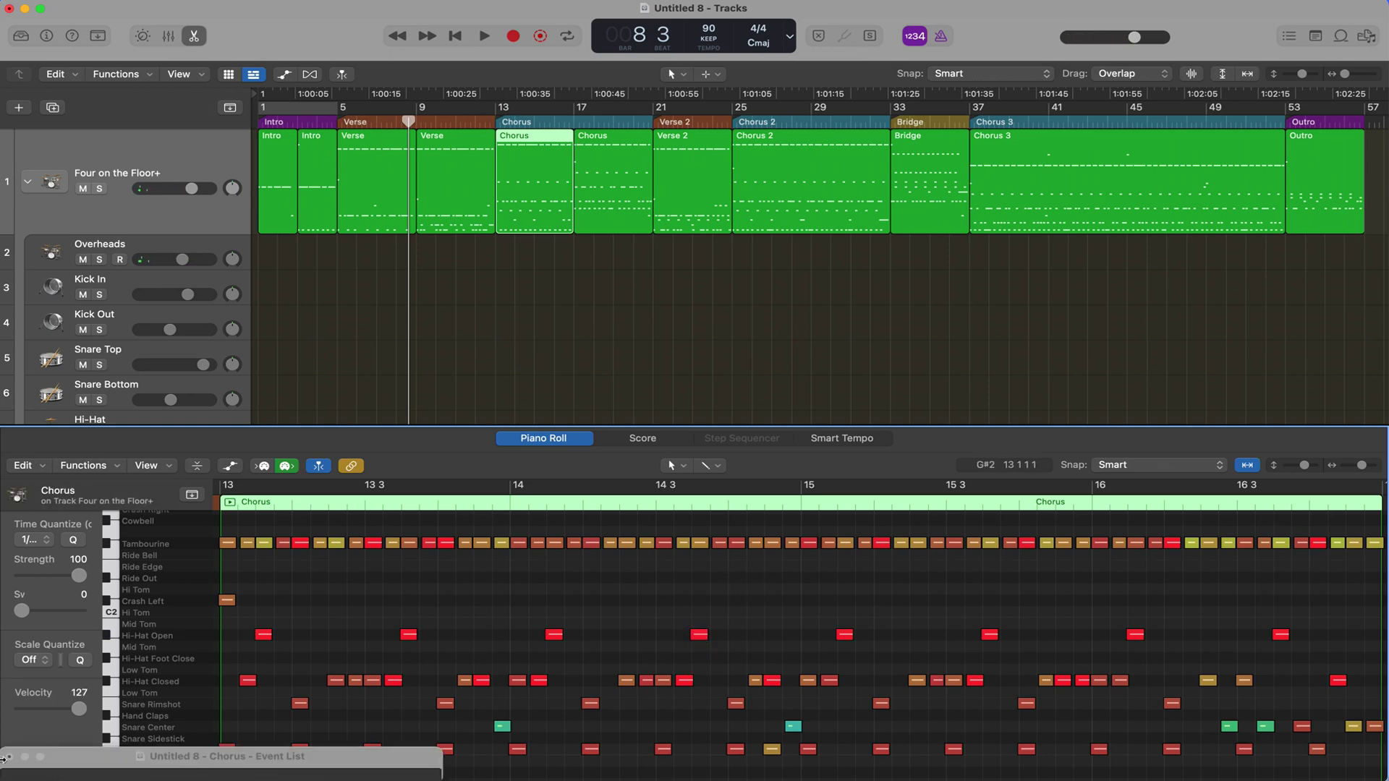
{"action": "key", "text": "super+w"}
{"action": "key", "text": "e"}
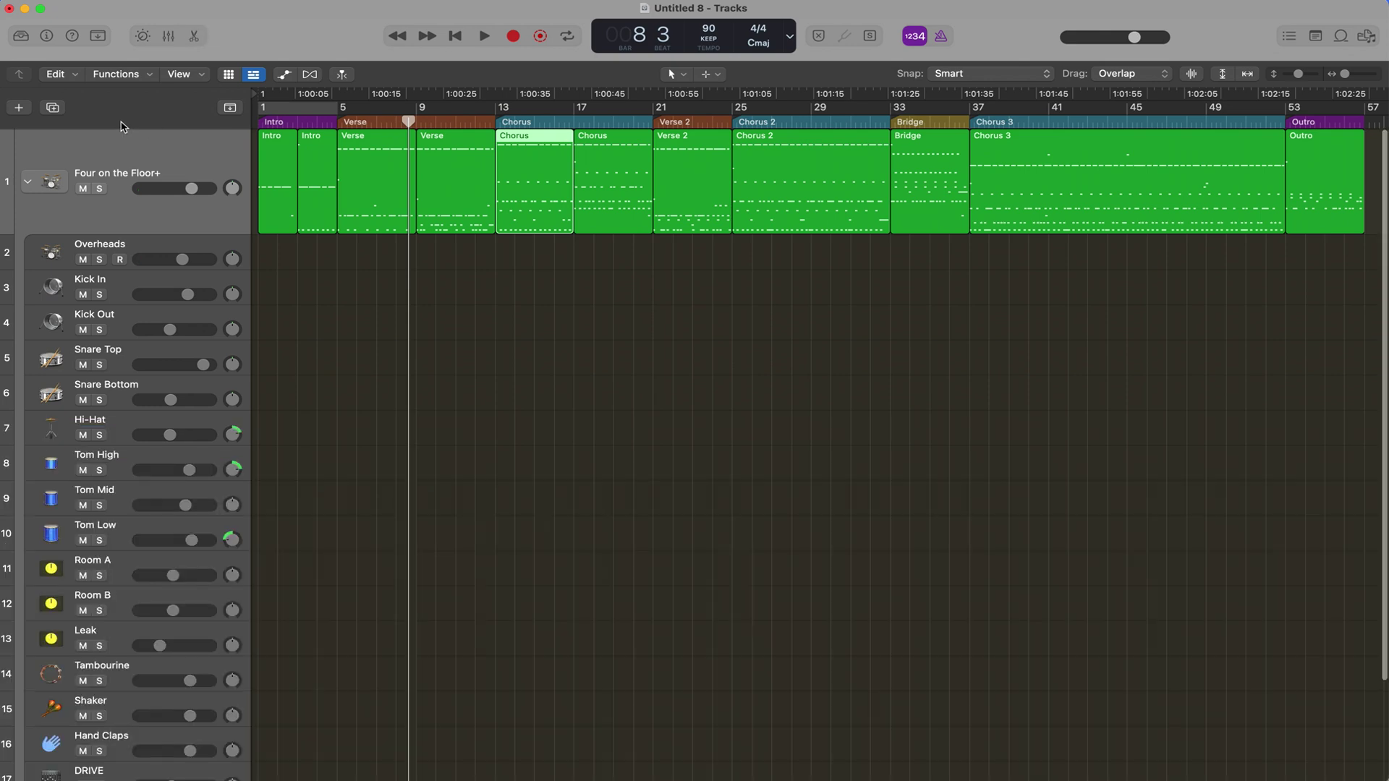
{"action": "left_click", "coordinate": [174, 152]}
{"action": "key", "text": "super+z"}
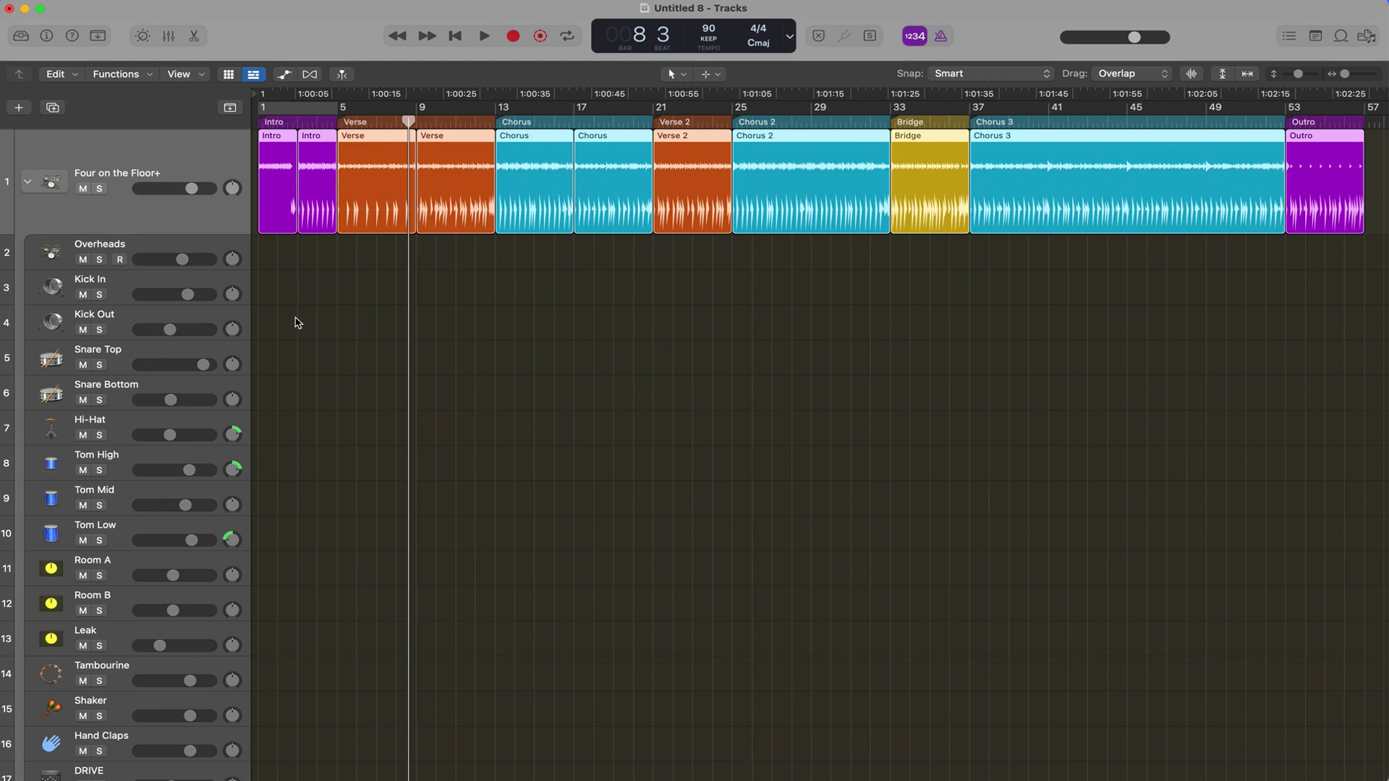
Move all regions onto the Overheads track, and bounce that track in place to a new track, with instrument multi-outputs as additional tracks.
{"action": "left_click_drag", "start_coordinate": [276, 142], "coordinate": [273, 261]}
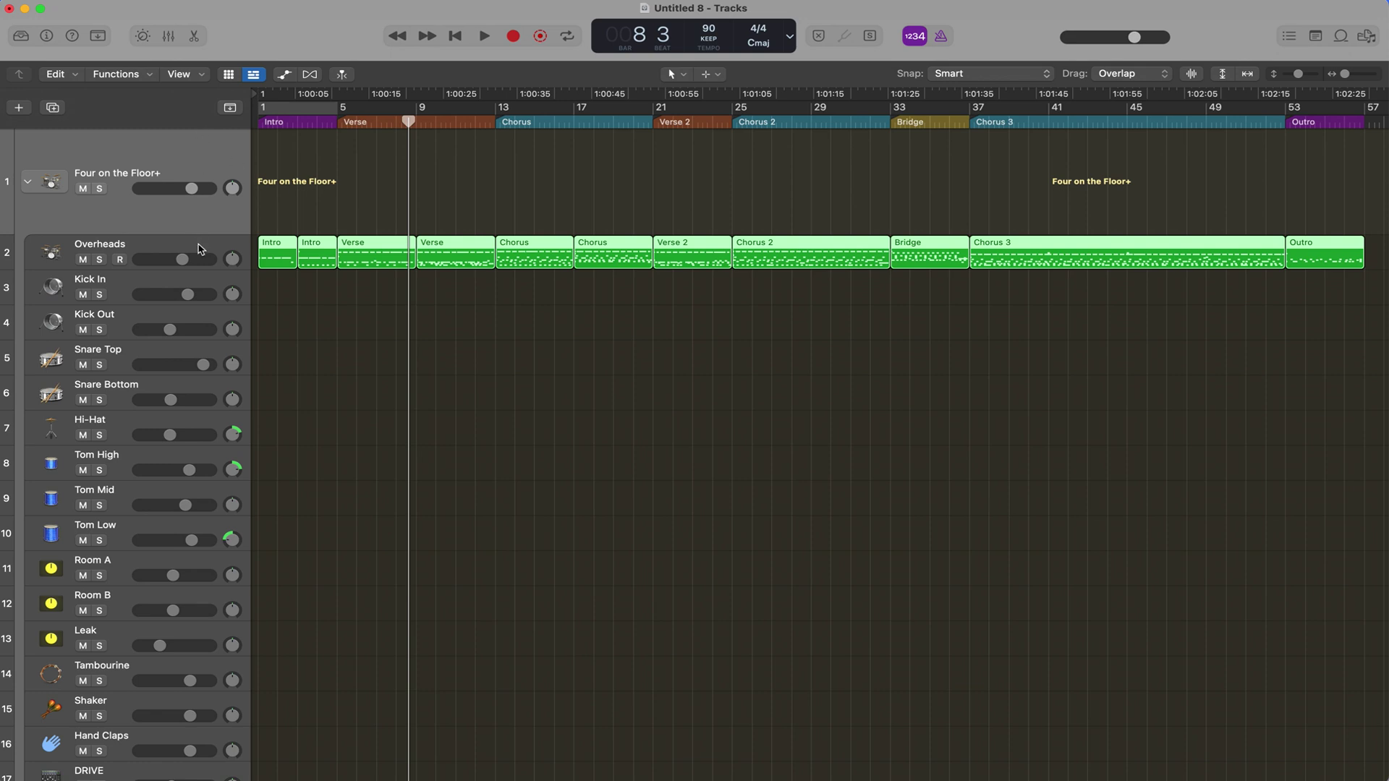
{"action": "left_click", "coordinate": [201, 250]}
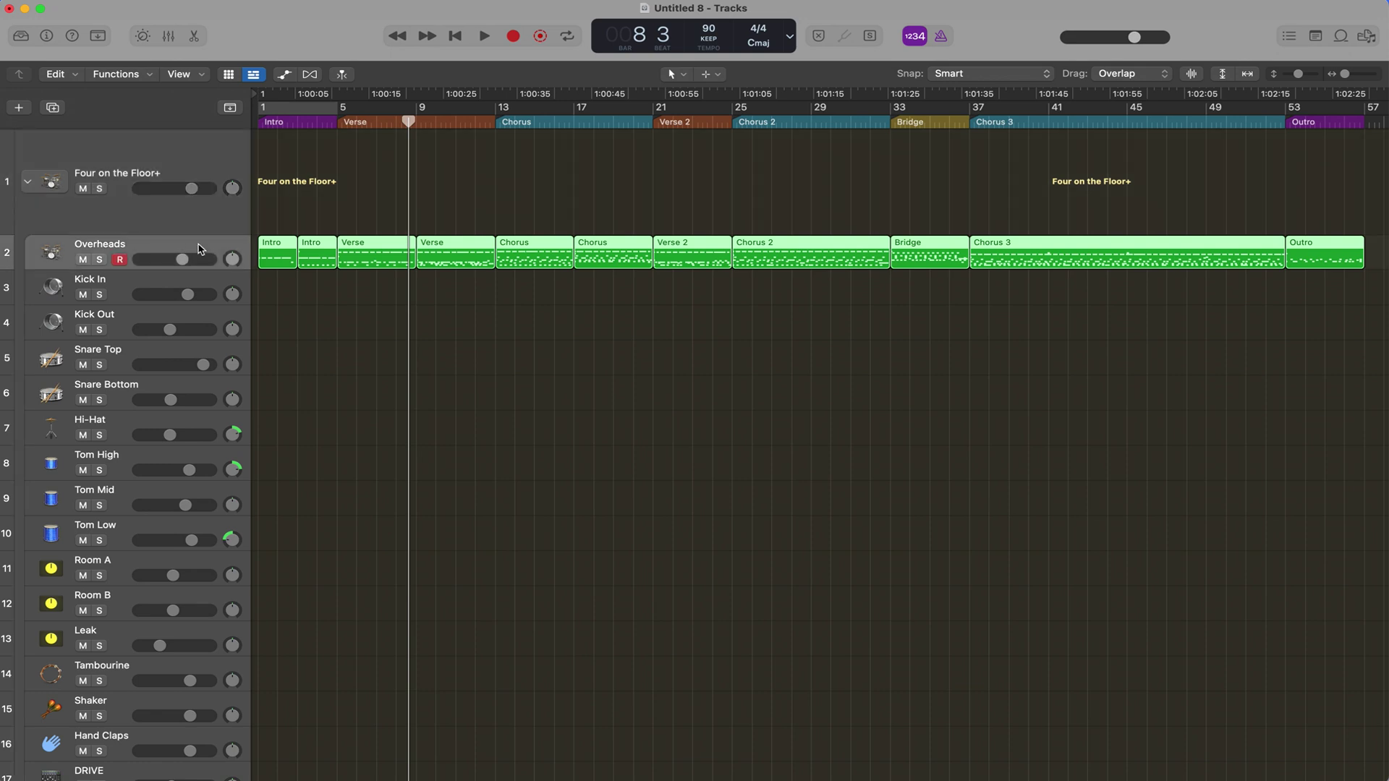
{"action": "left_click", "coordinate": [111, 0]}
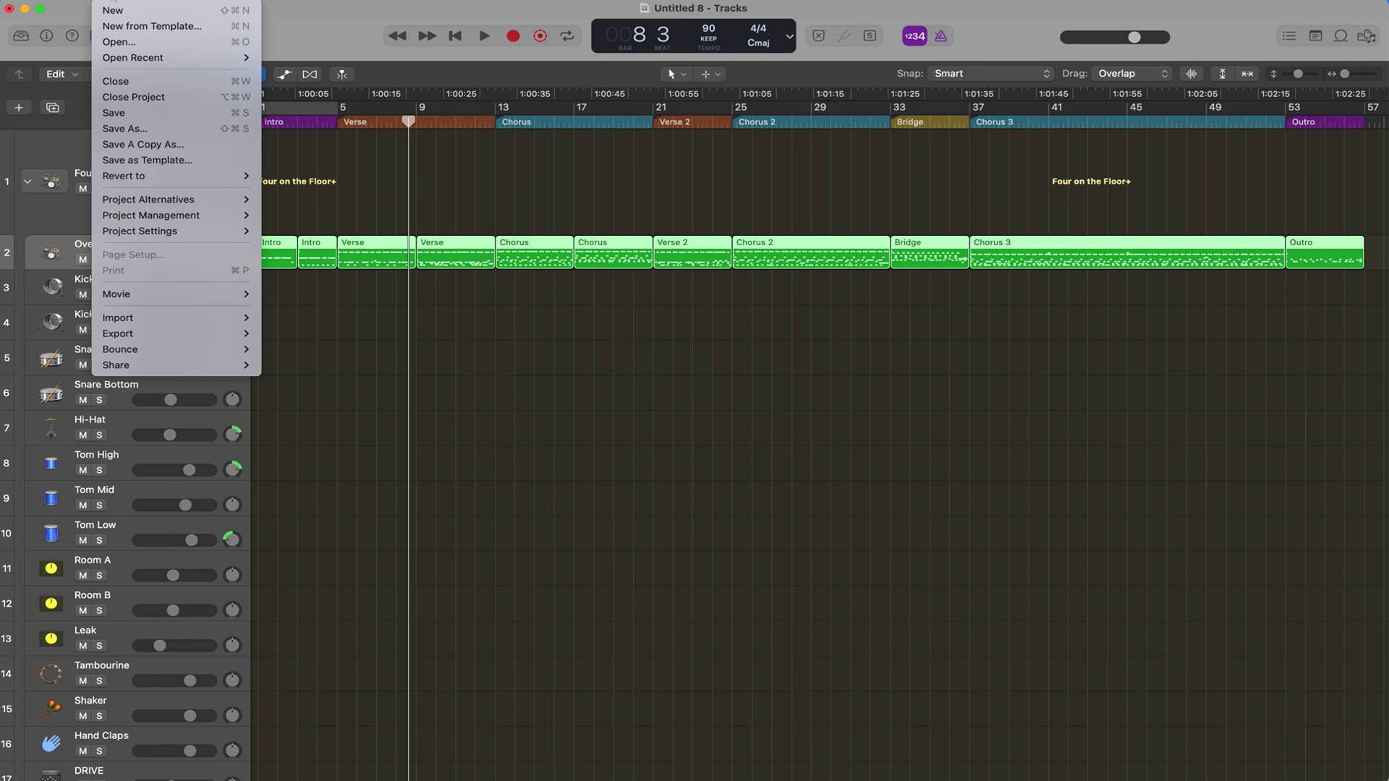
{"action": "mouse_move", "coordinate": [162, 349]}
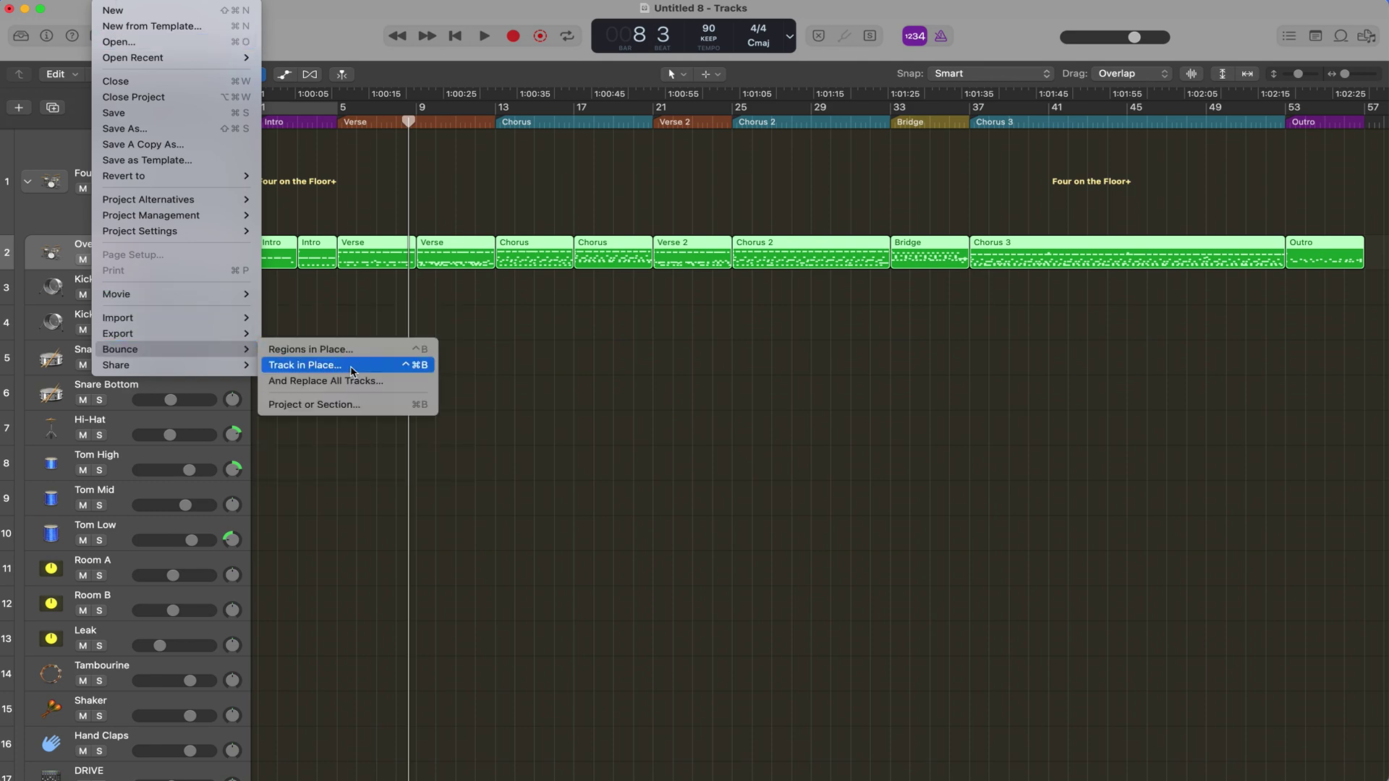
{"action": "left_click", "coordinate": [353, 366]}
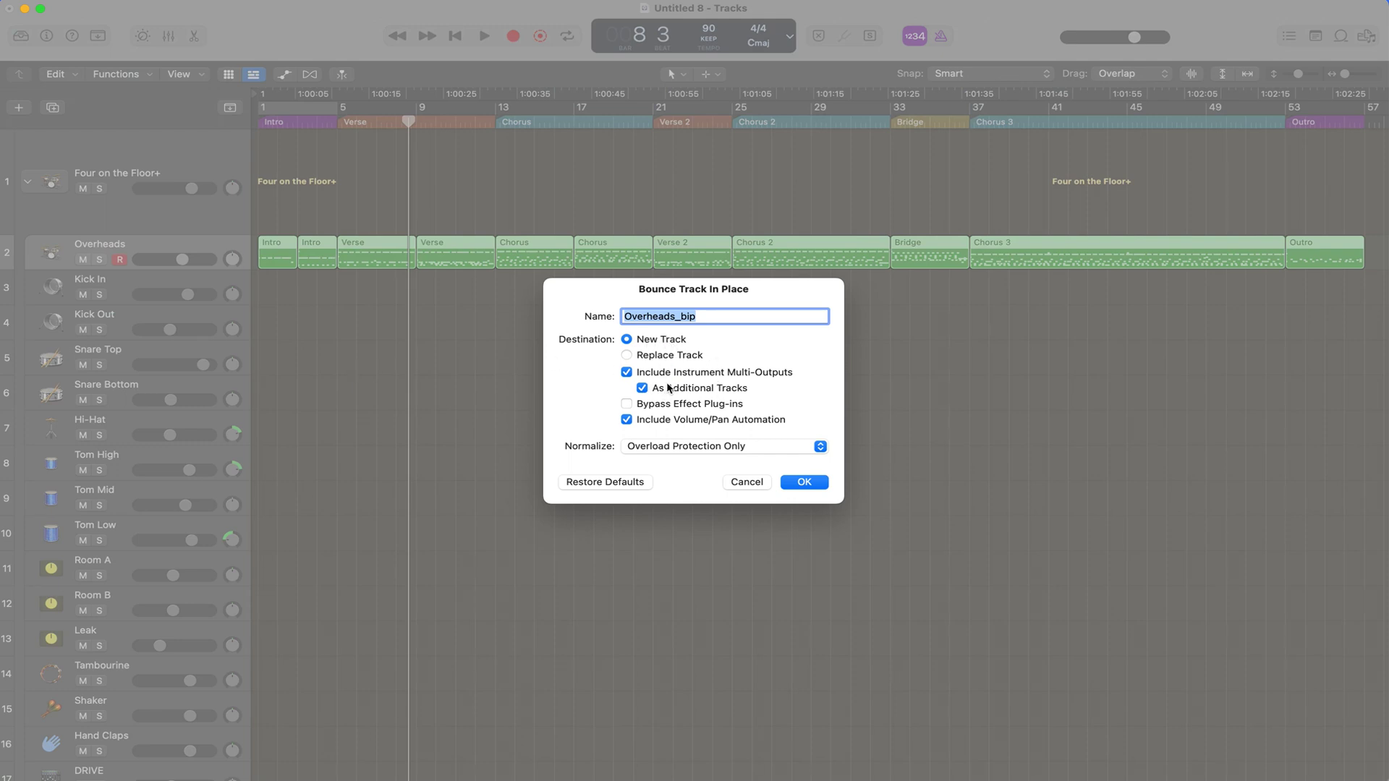
{"action": "left_click", "coordinate": [812, 485]}
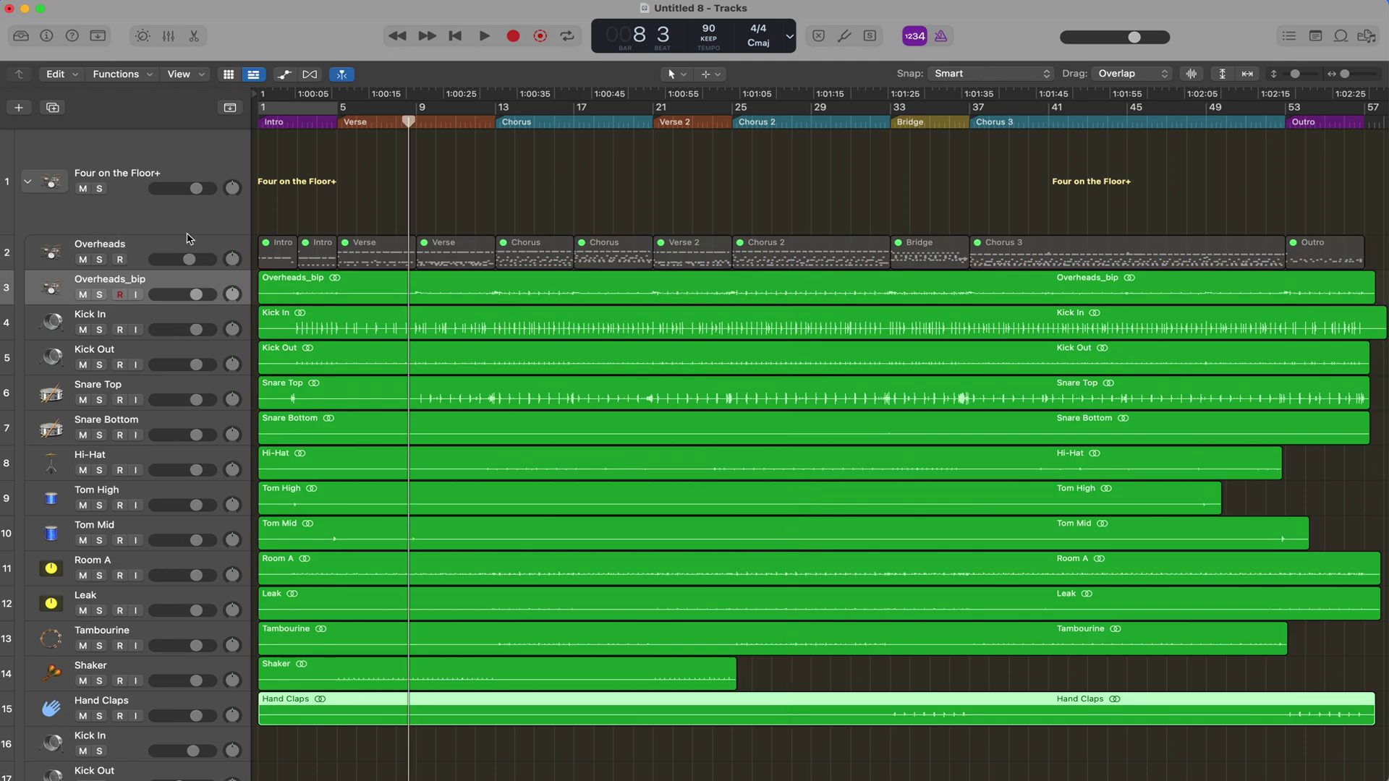
Delete the muted MIDI regions on the original Overheads track and remove that track.
{"action": "left_click", "coordinate": [176, 245]}
{"action": "key", "text": "Delete"}
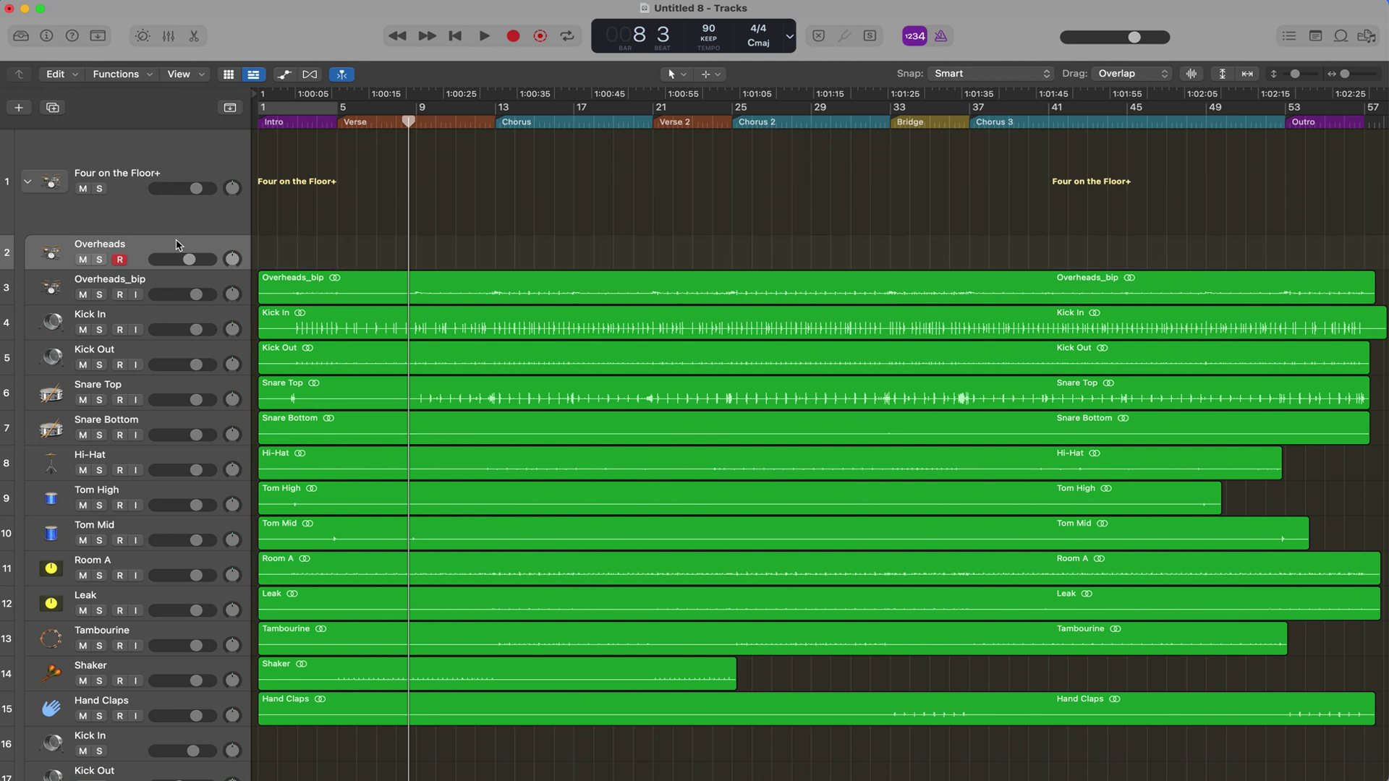
{"action": "key", "text": "super+BackSpace"}
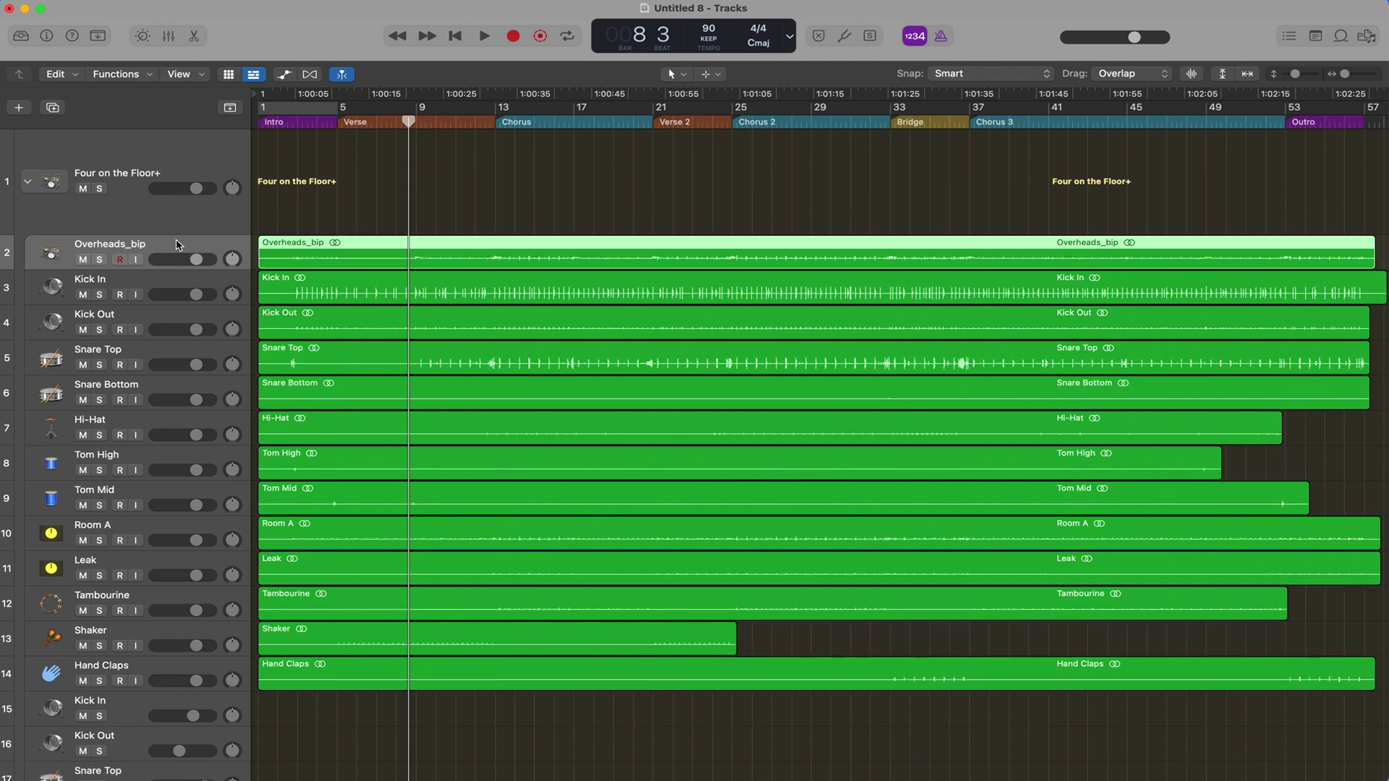
Play the bounced audio tracks from the start, stop playback, briefly show the mixer, and look at the old kit channels below.
{"action": "key", "text": "Return"}
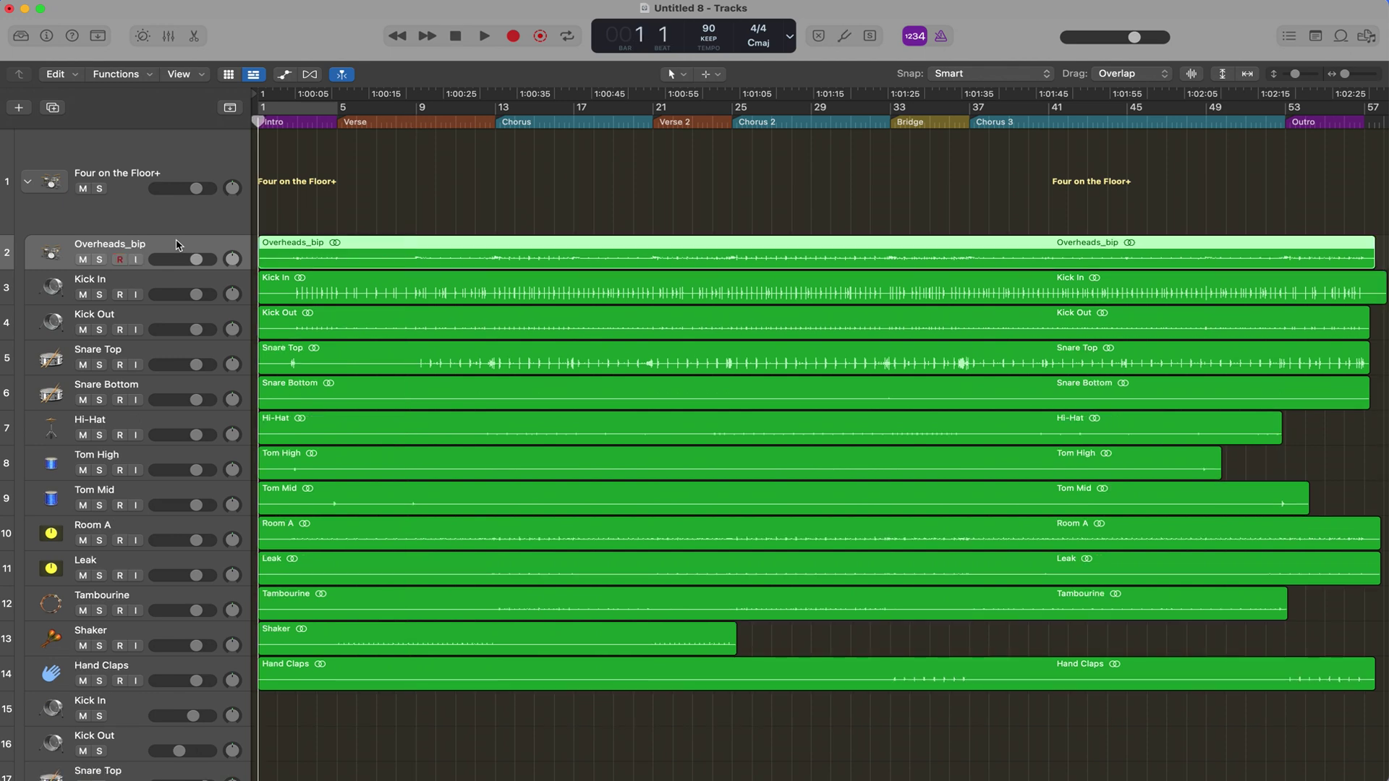
{"action": "key", "text": "space"}
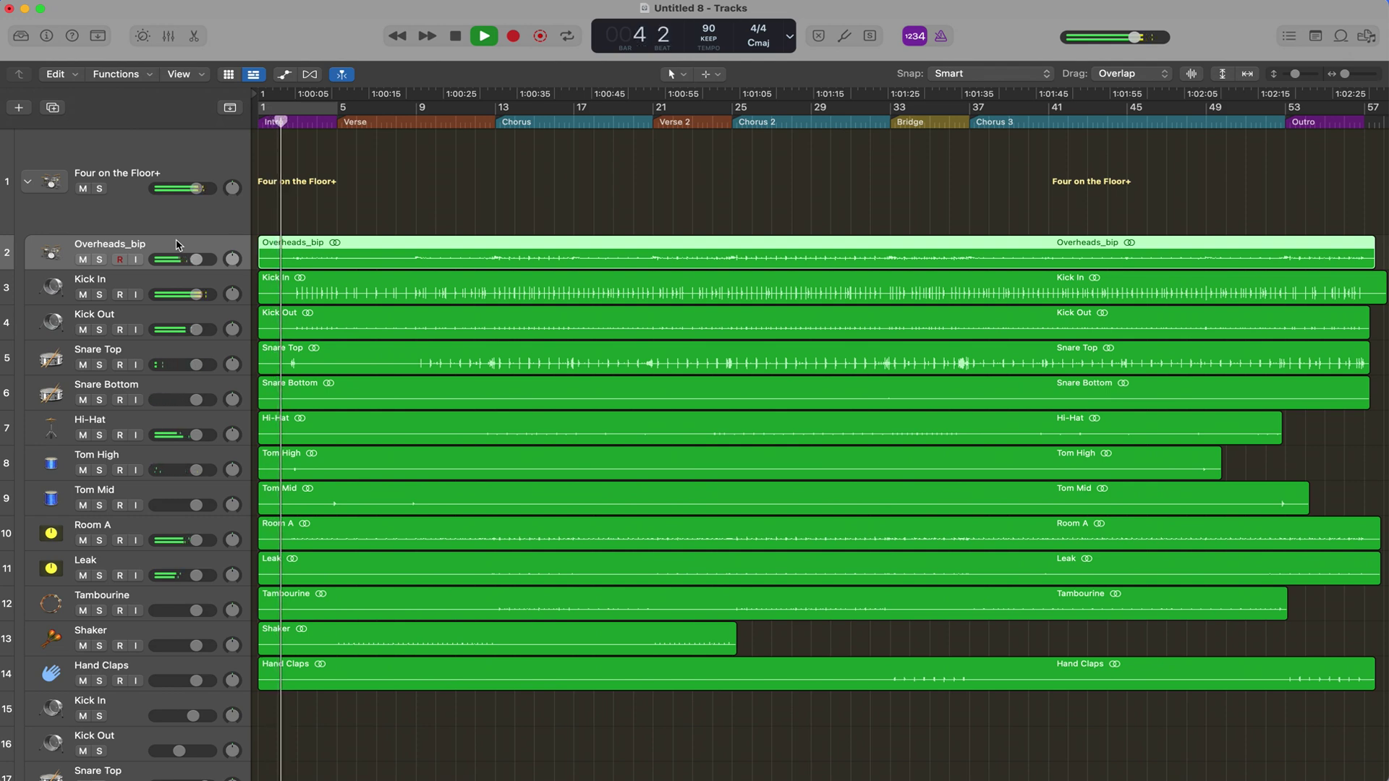
{"action": "key", "text": "space"}
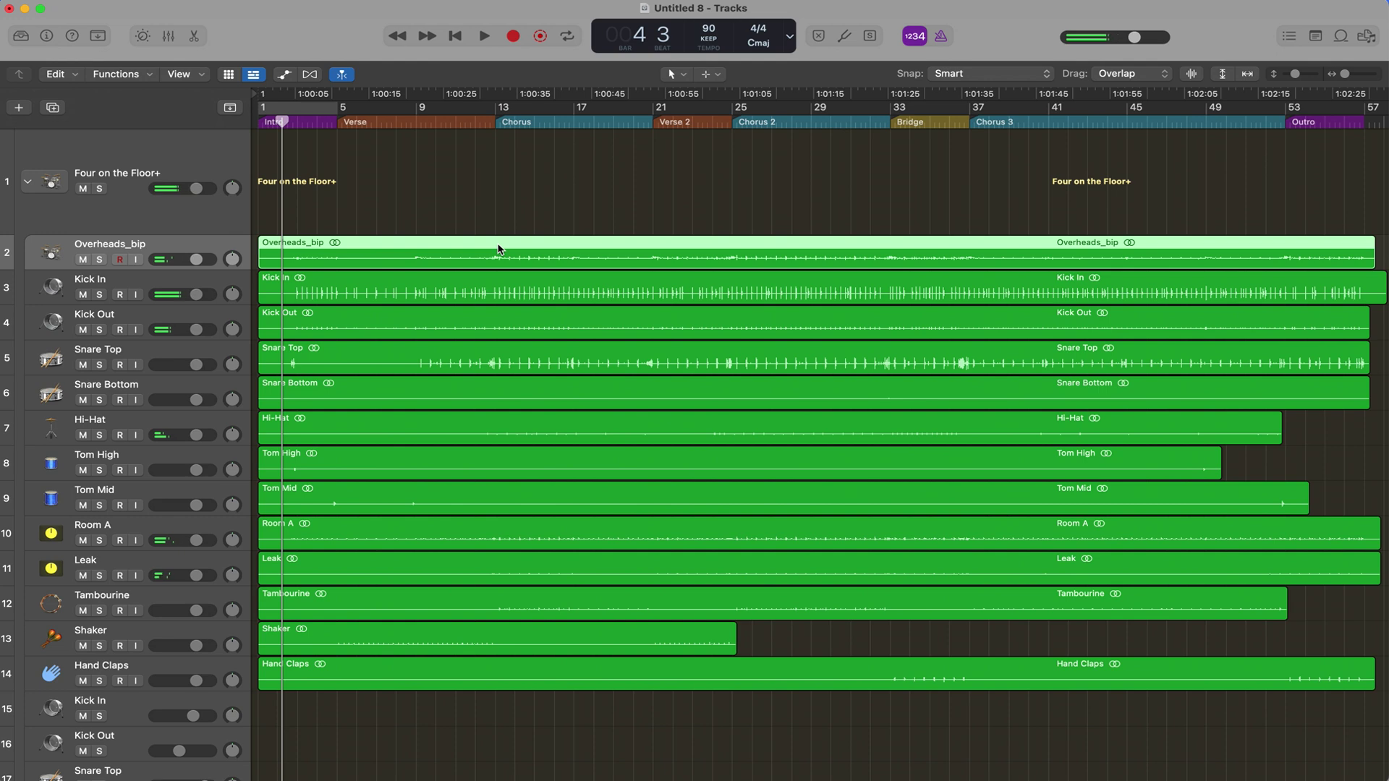
{"action": "key", "text": "x"}
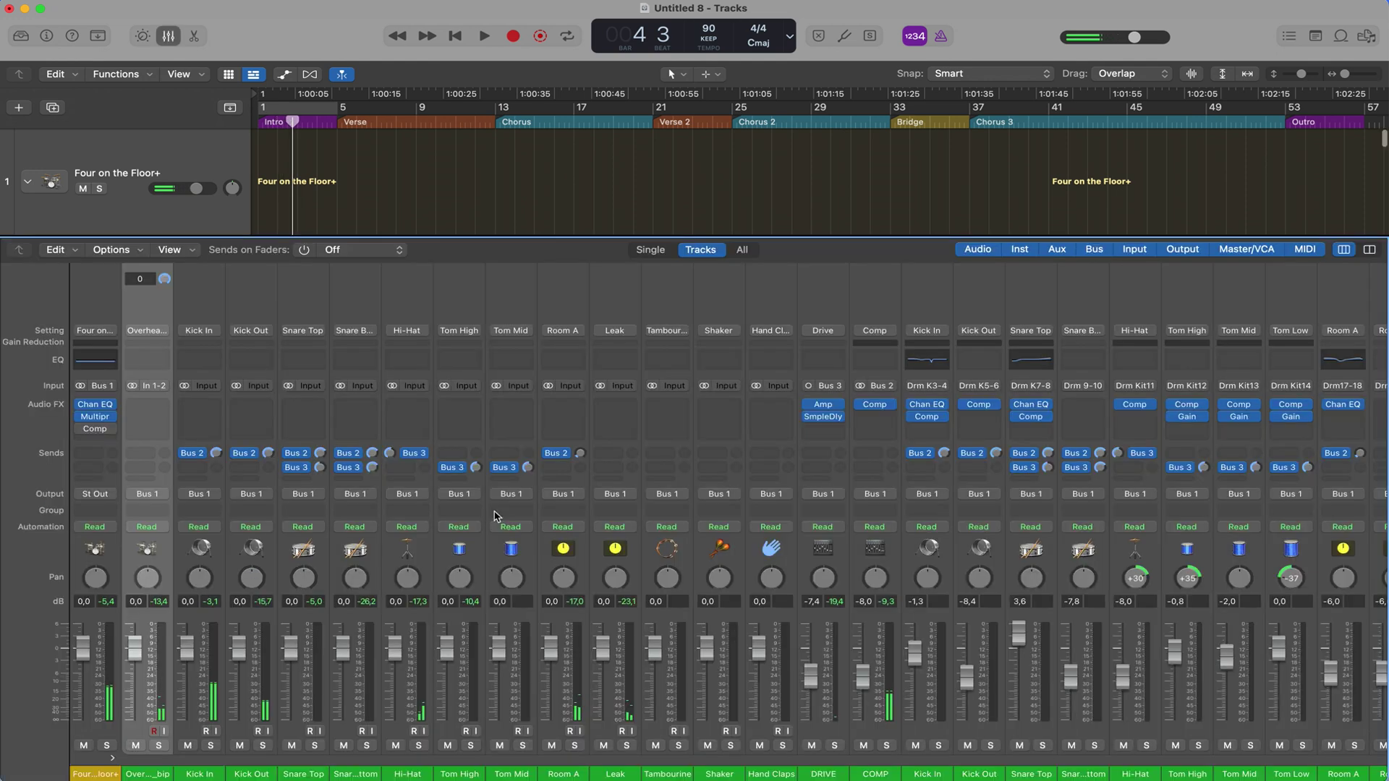
{"action": "key", "text": "x"}
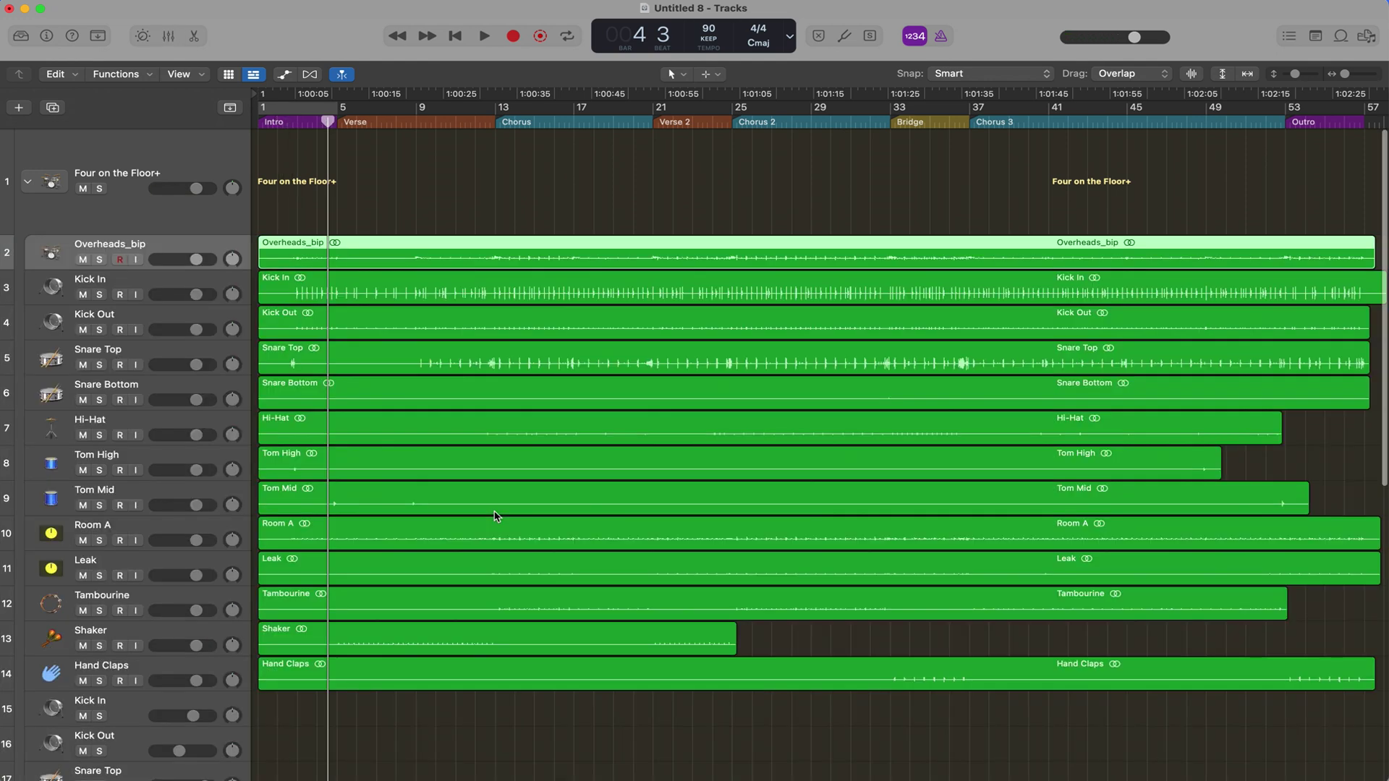
{"action": "scroll", "coordinate": [280, 552], "scroll_direction": "down", "scroll_amount": 8}
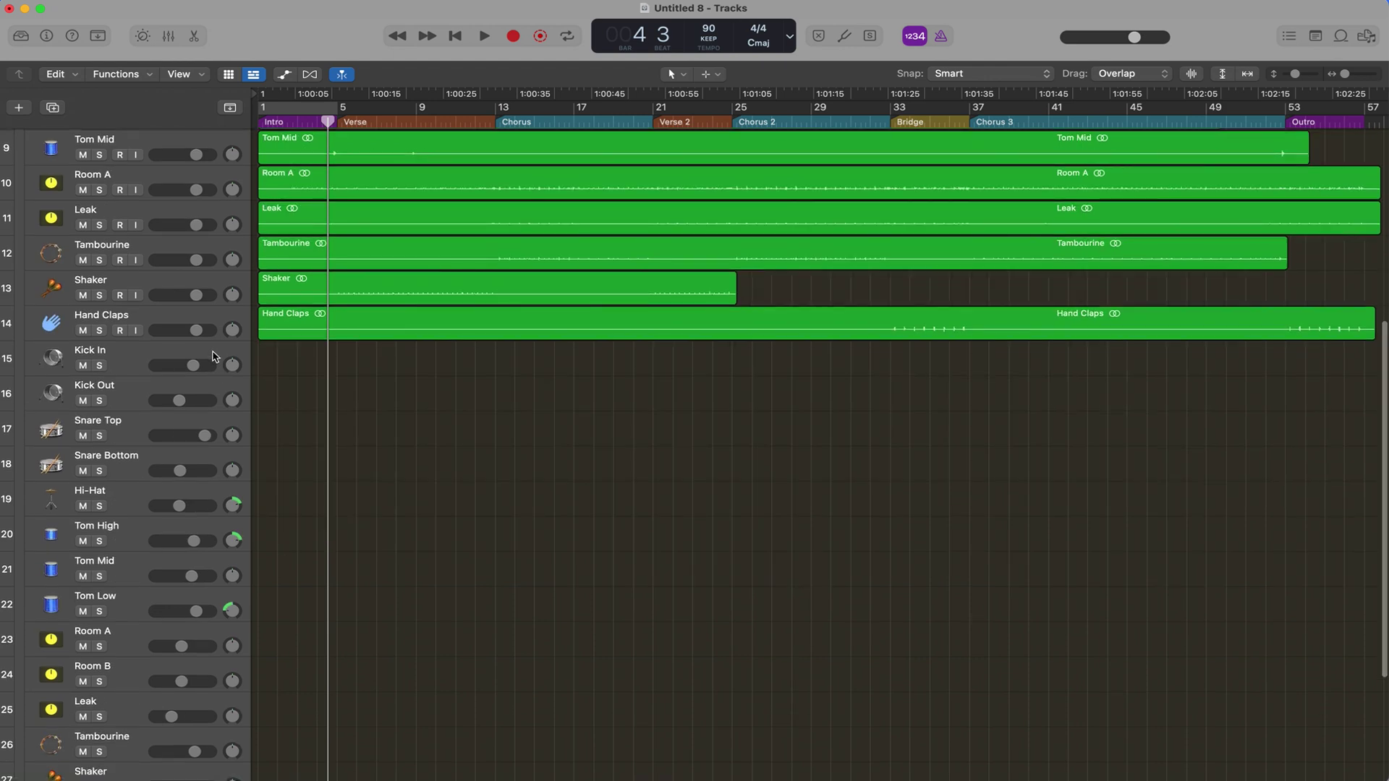
Delete the old kit's channel tracks below the bounced audio, from the second Kick In through COMP.
{"action": "left_click", "coordinate": [216, 355]}
{"action": "scroll", "coordinate": [215, 356], "scroll_direction": "down", "scroll_amount": 6}
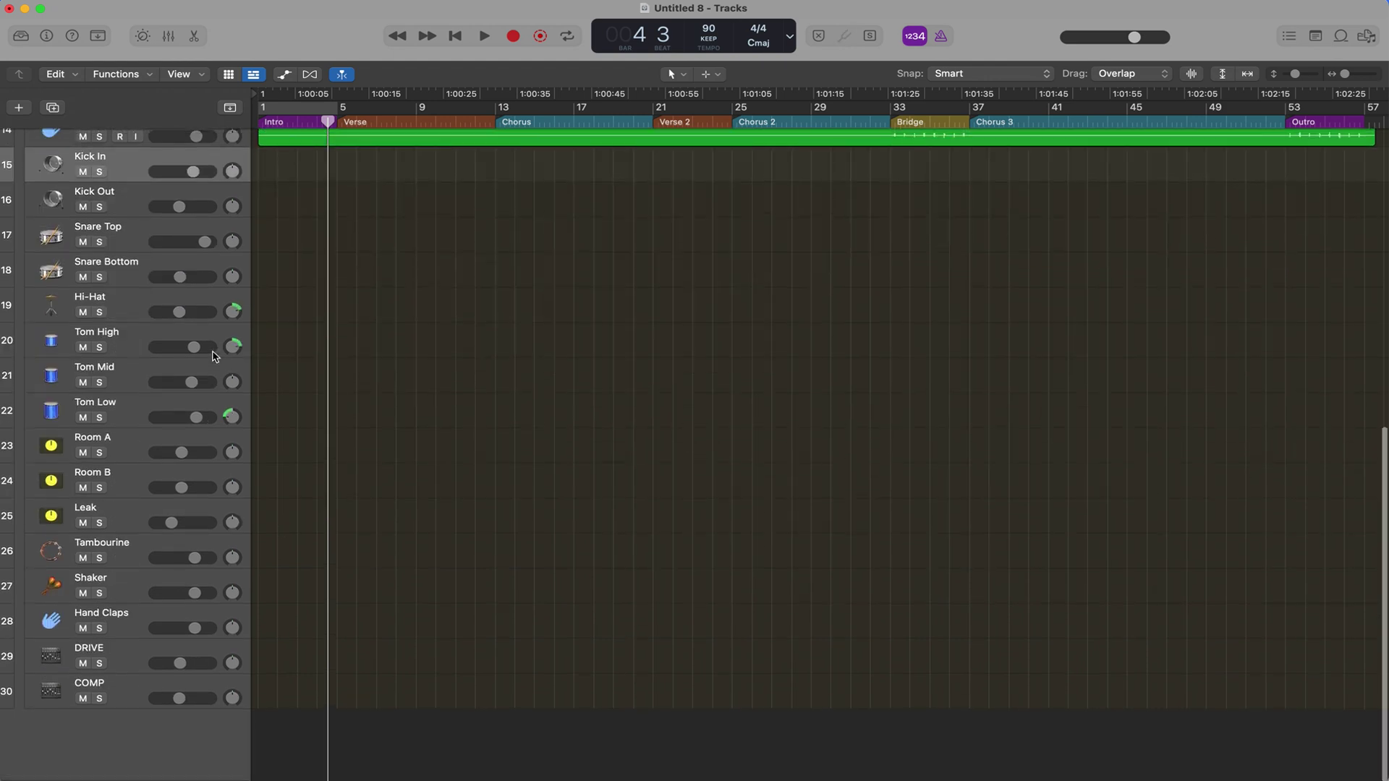
{"action": "left_click", "coordinate": [133, 696], "text": "shift"}
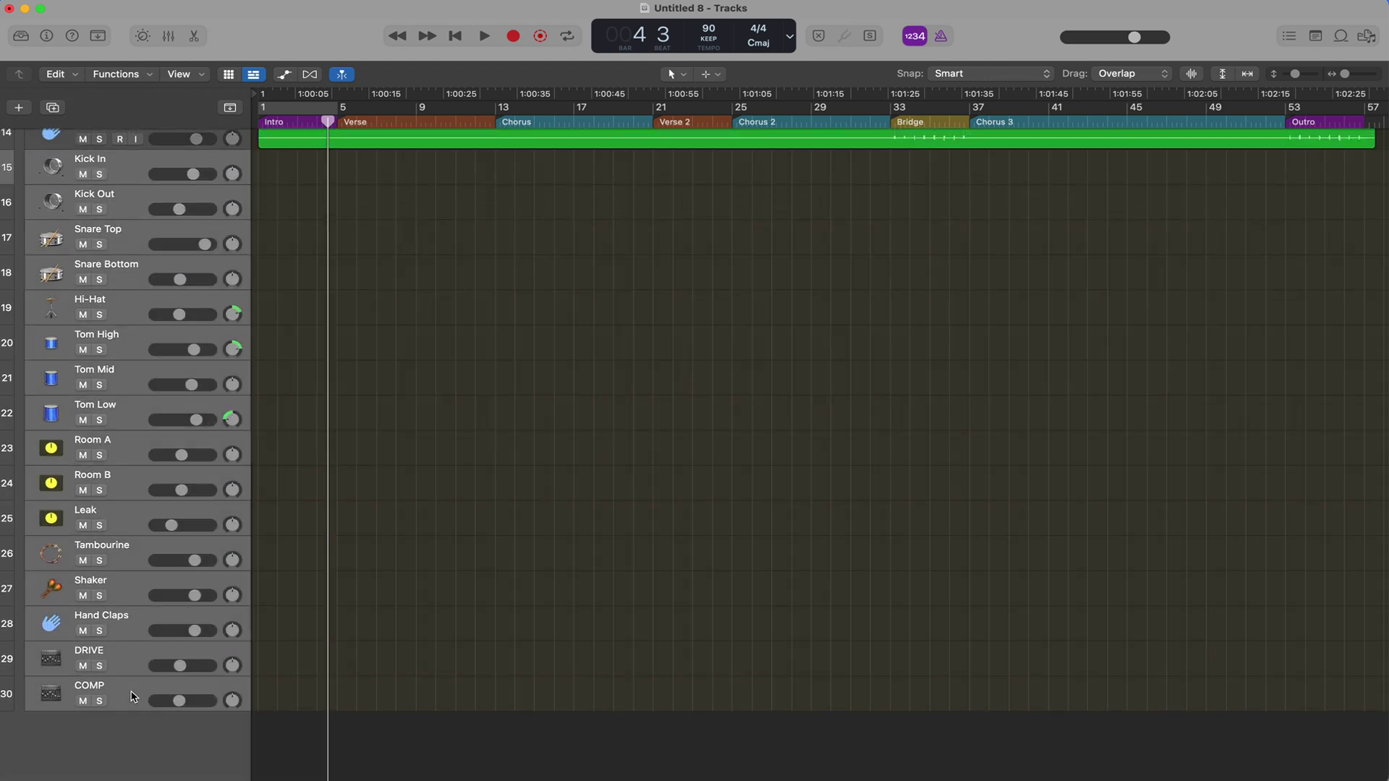
{"action": "key", "text": "super+BackSpace"}
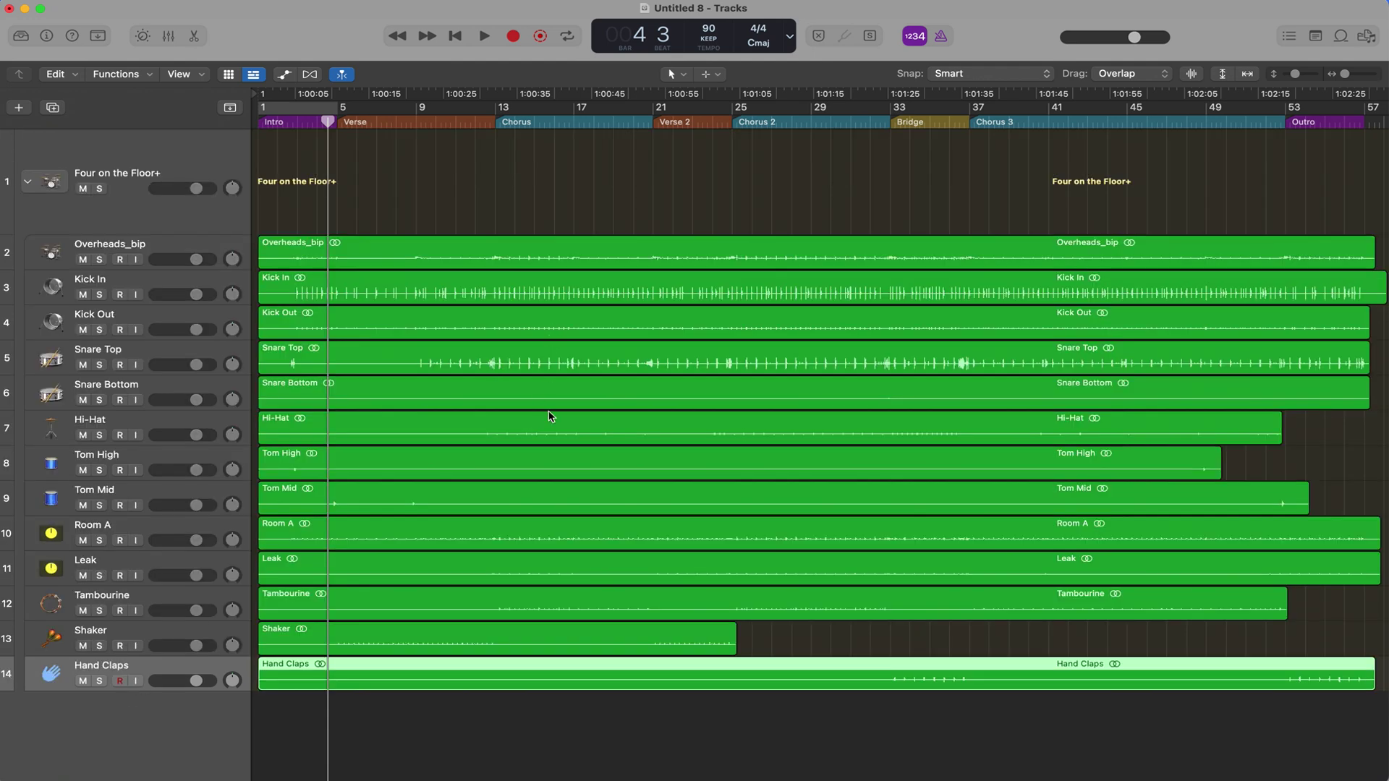
Select the Four on the Floor+ stack and examine its remaining channels in the mixer, closing the mixer when done.
{"action": "left_click", "coordinate": [180, 150]}
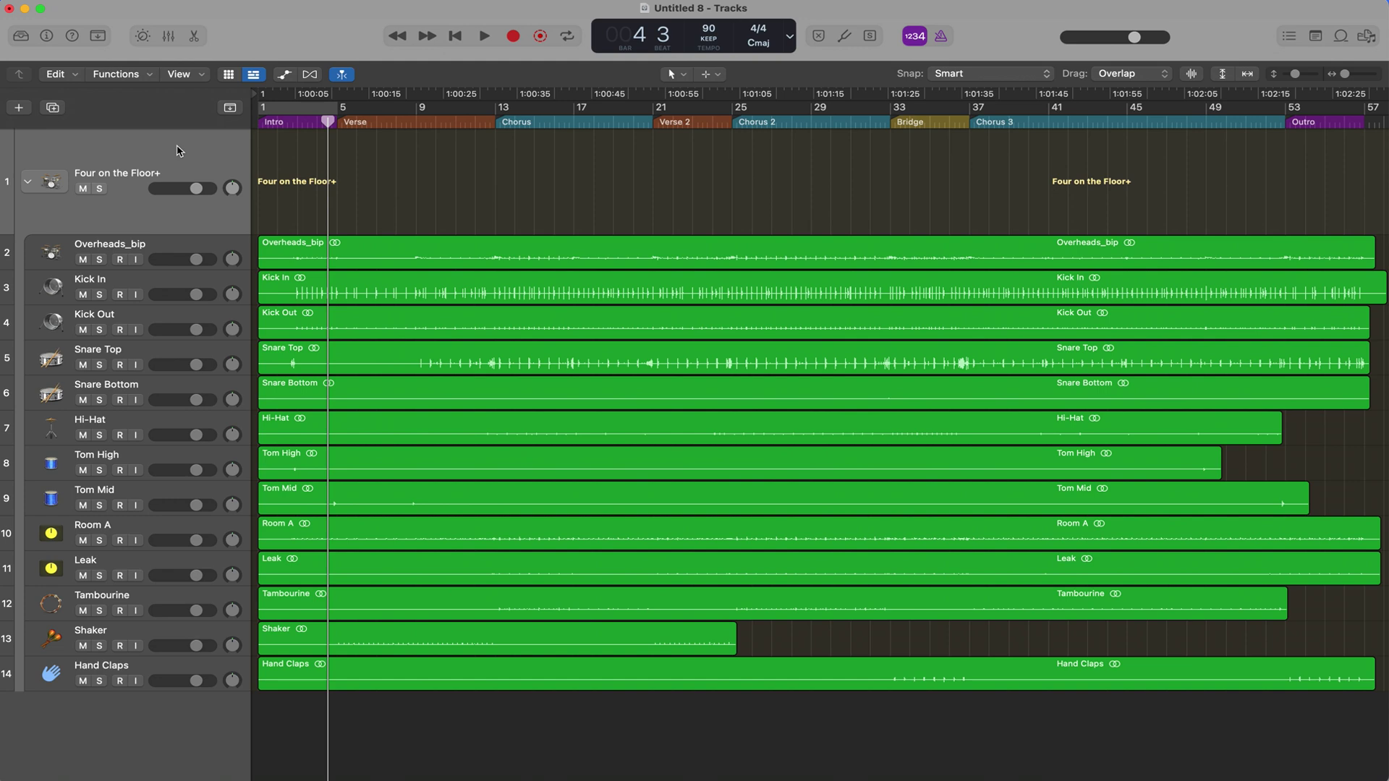
{"action": "key", "text": "x"}
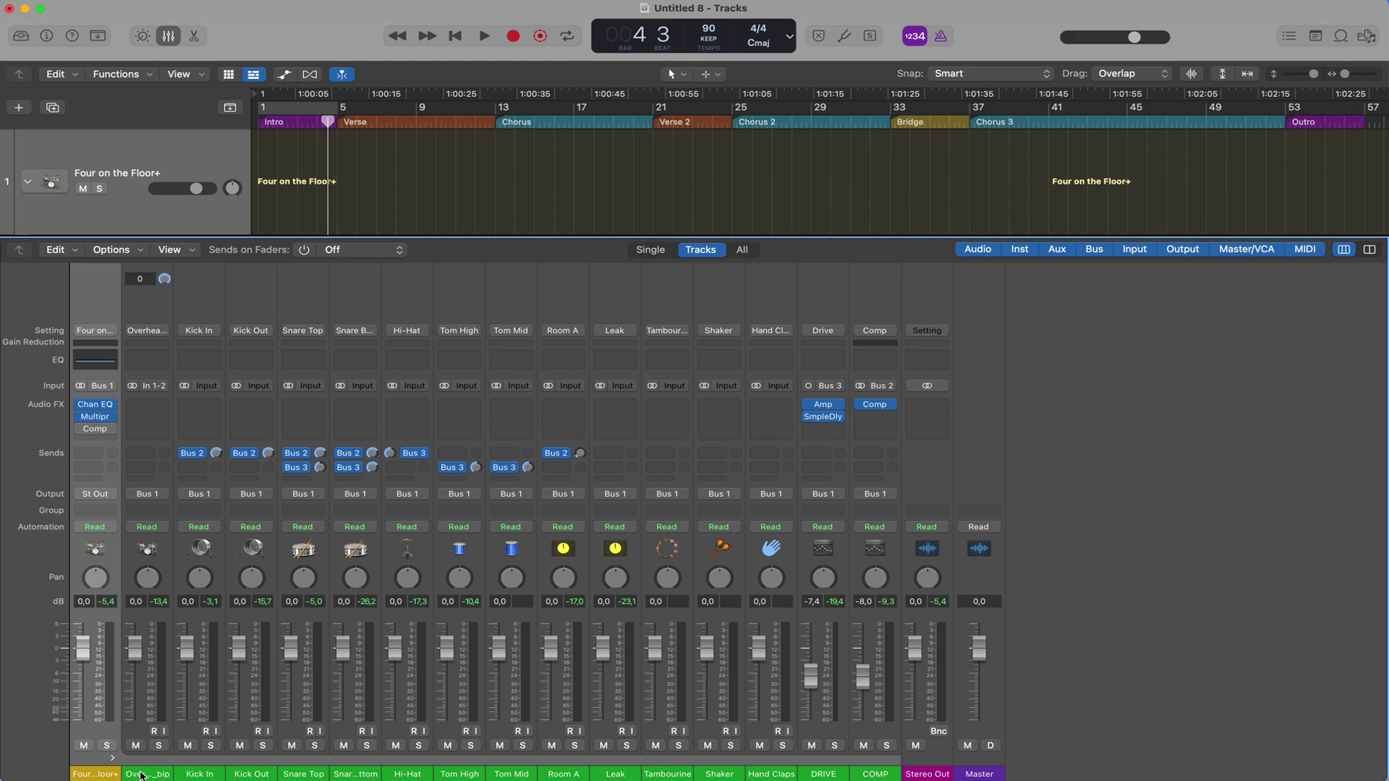
{"action": "key", "text": "x"}
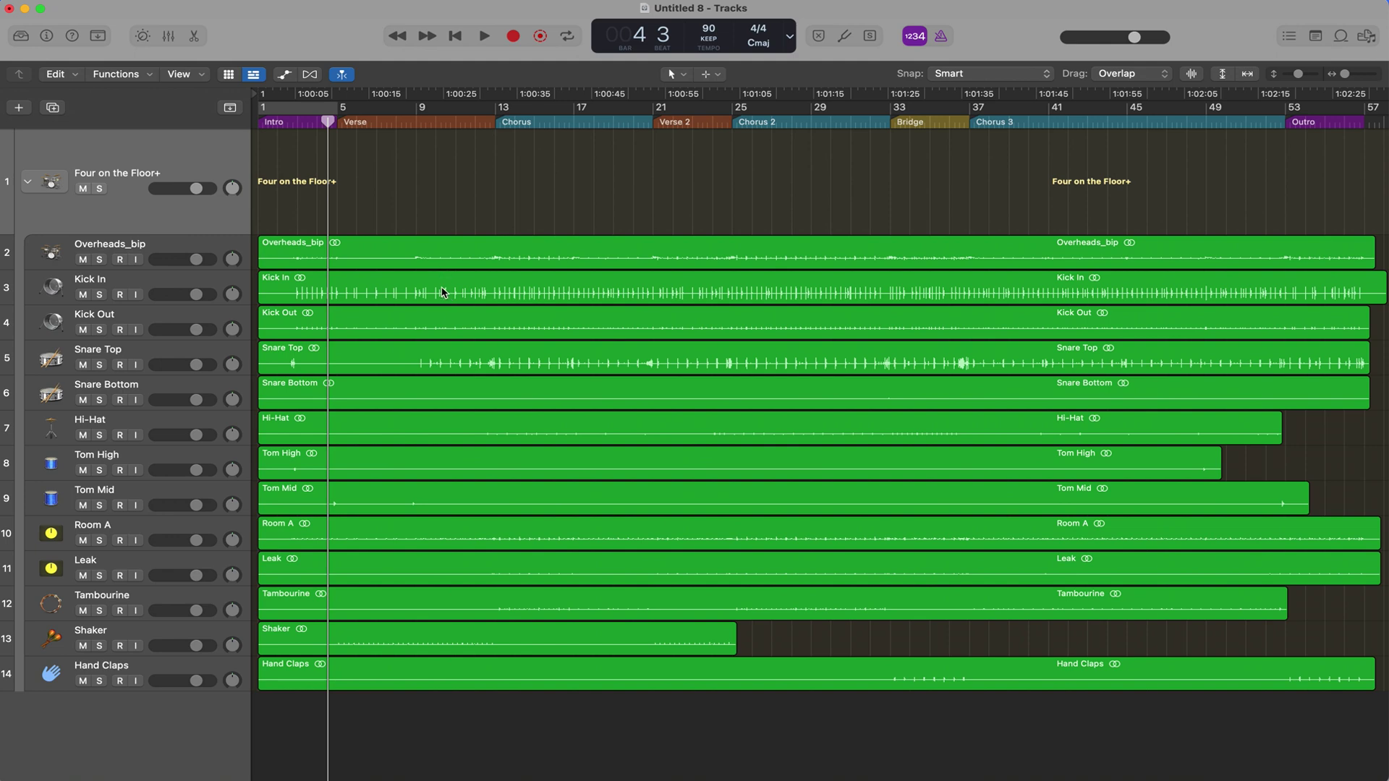
Remove silence from the Snare Top region with threshold -43 dB, minimum silence 0,5000 sec, pre-attack 0,3060 sec and post-release 0,3000 sec.
{"action": "left_click", "coordinate": [495, 362]}
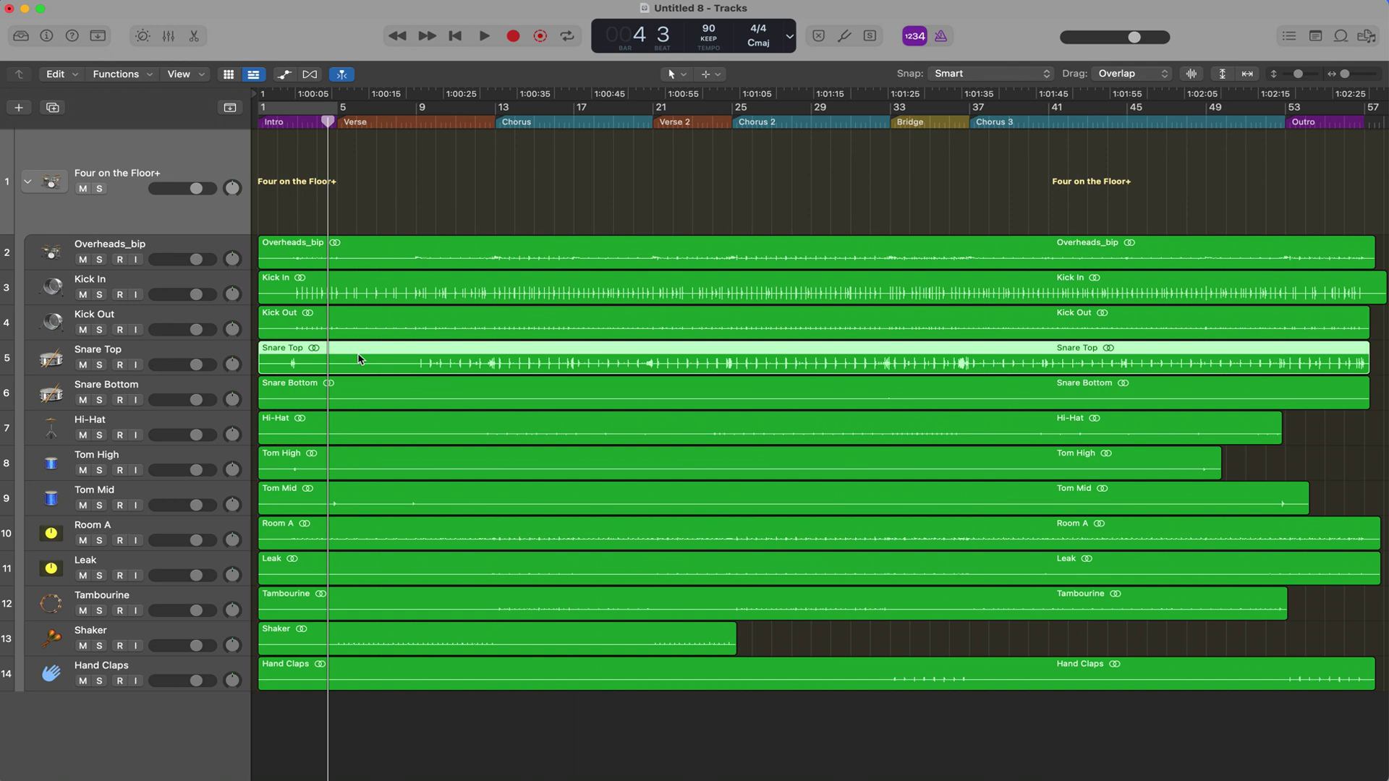
{"action": "key", "text": "ctrl+x"}
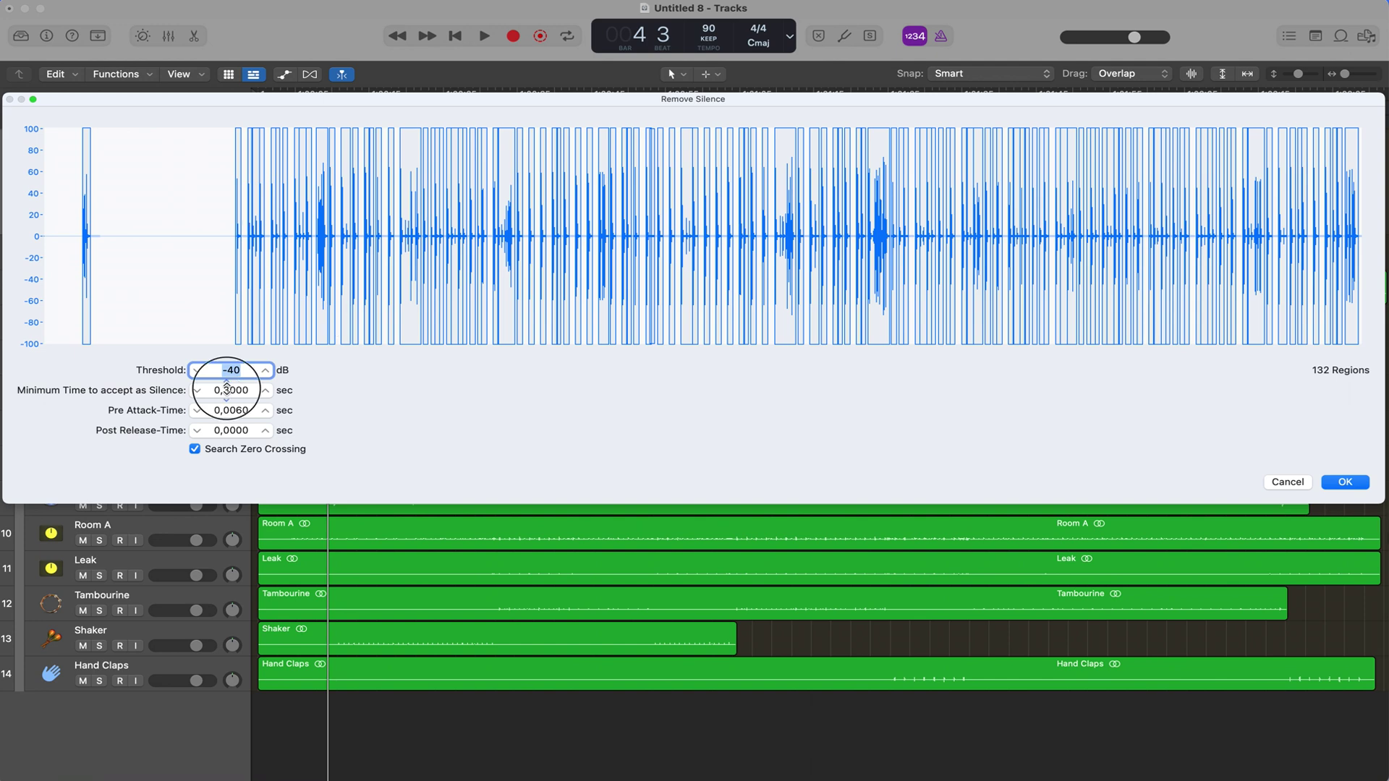
{"action": "left_click_drag", "start_coordinate": [227, 391], "coordinate": [236, 369]}
{"action": "left_click_drag", "start_coordinate": [236, 371], "coordinate": [237, 371]}
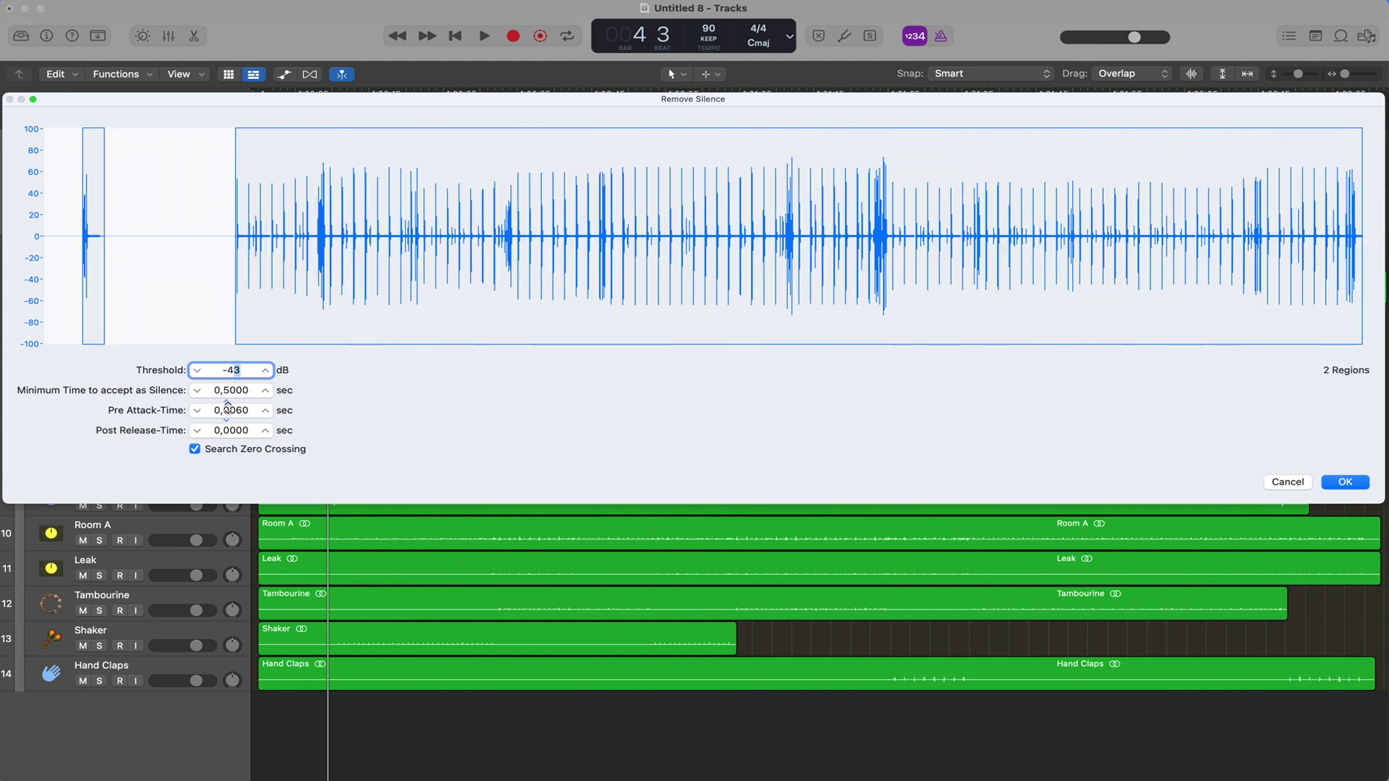
{"action": "left_click_drag", "start_coordinate": [227, 410], "coordinate": [226, 430]}
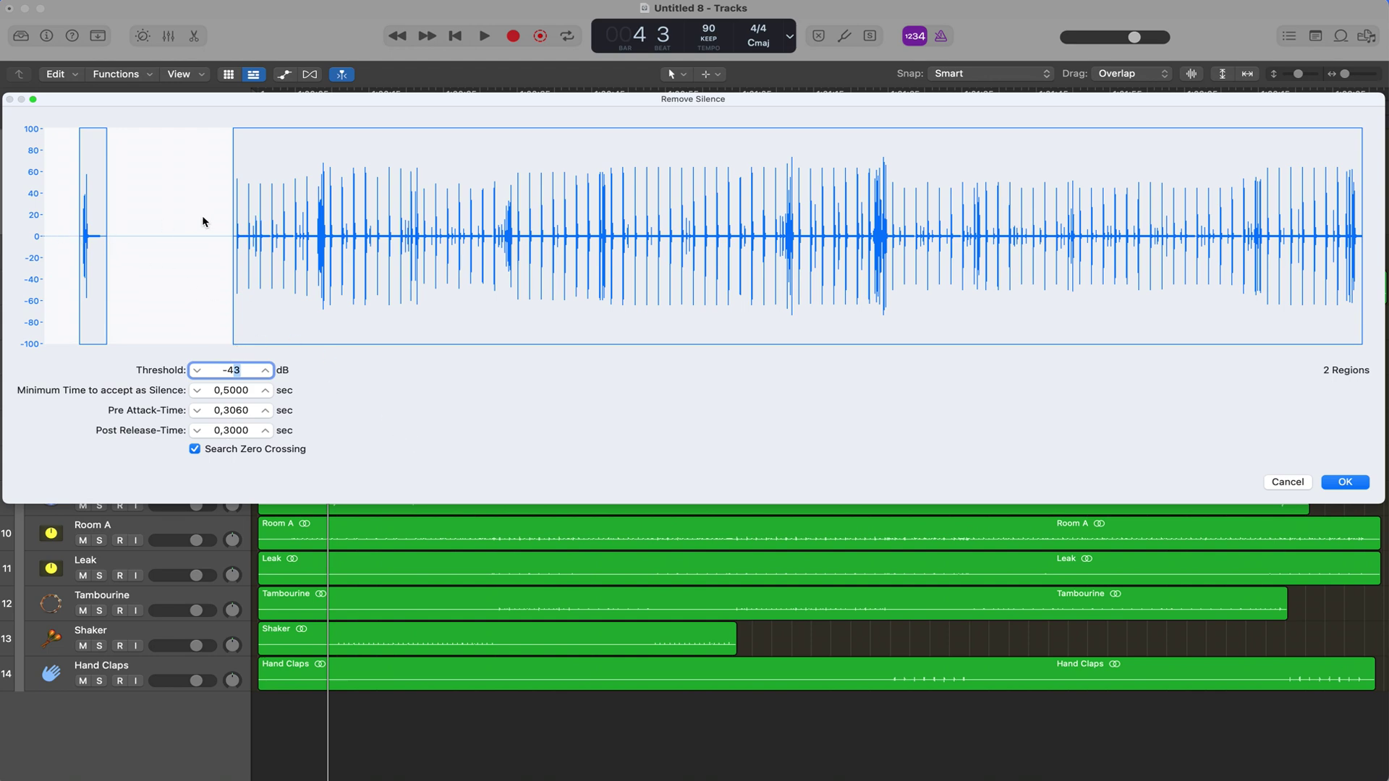
{"action": "left_click", "coordinate": [1345, 482]}
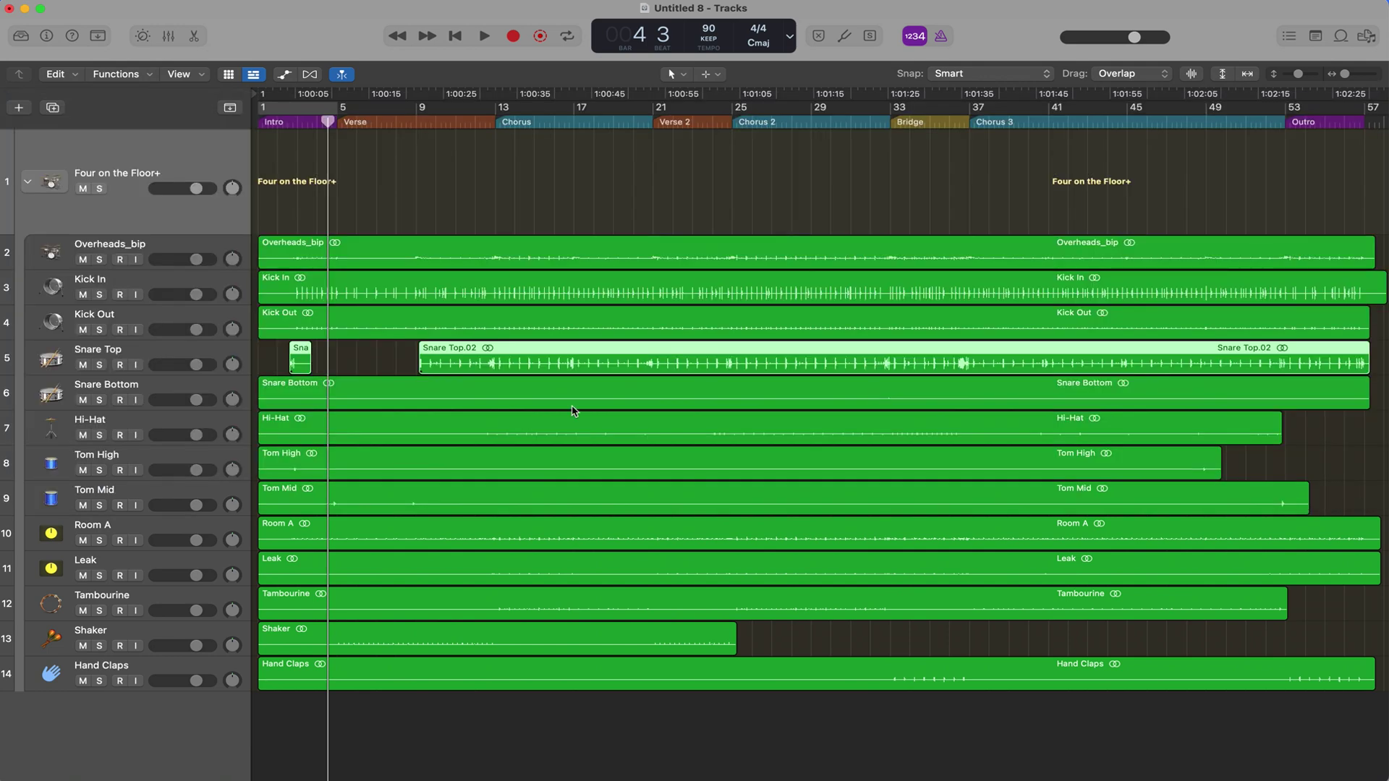
Remove silence from the Kick In and Tom Mid regions using the current Remove Silence settings.
{"action": "left_click", "coordinate": [418, 293]}
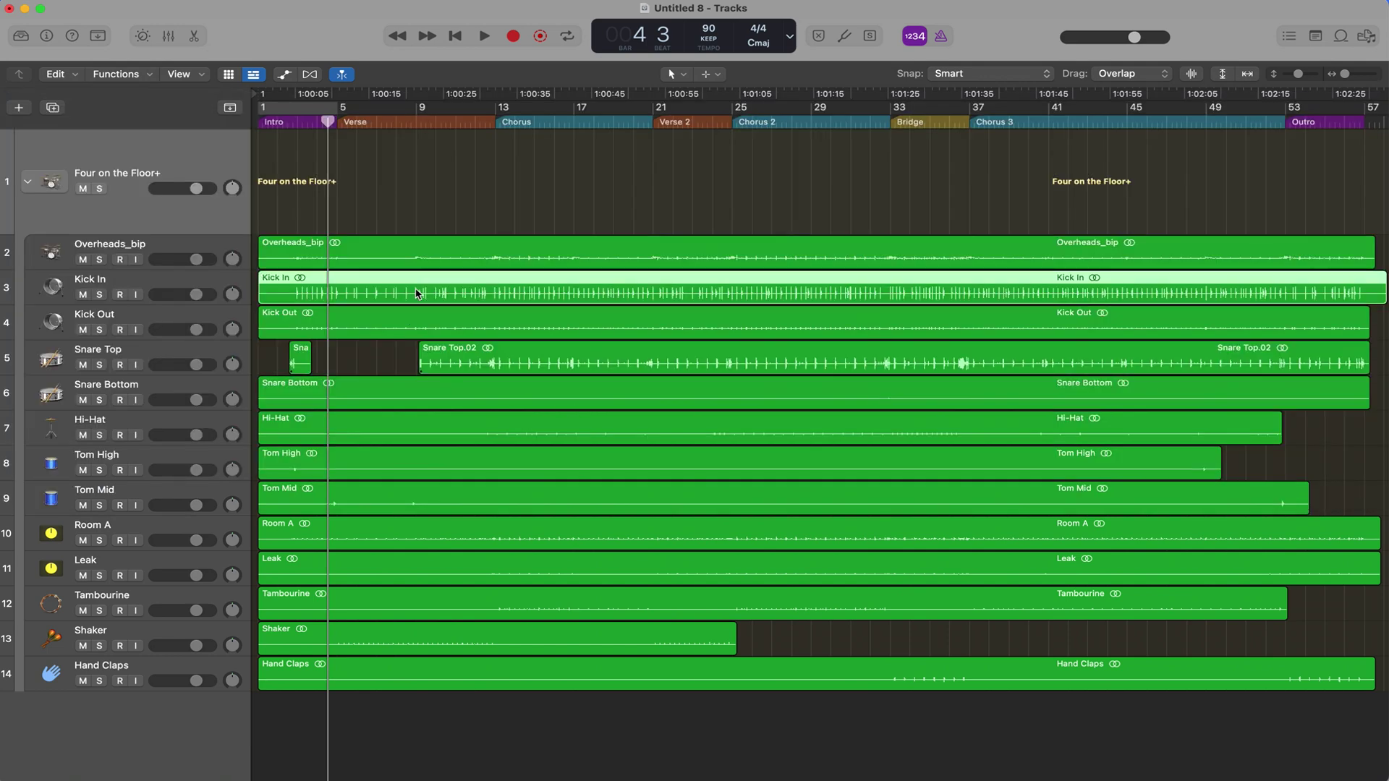
{"action": "key", "text": "ctrl+x"}
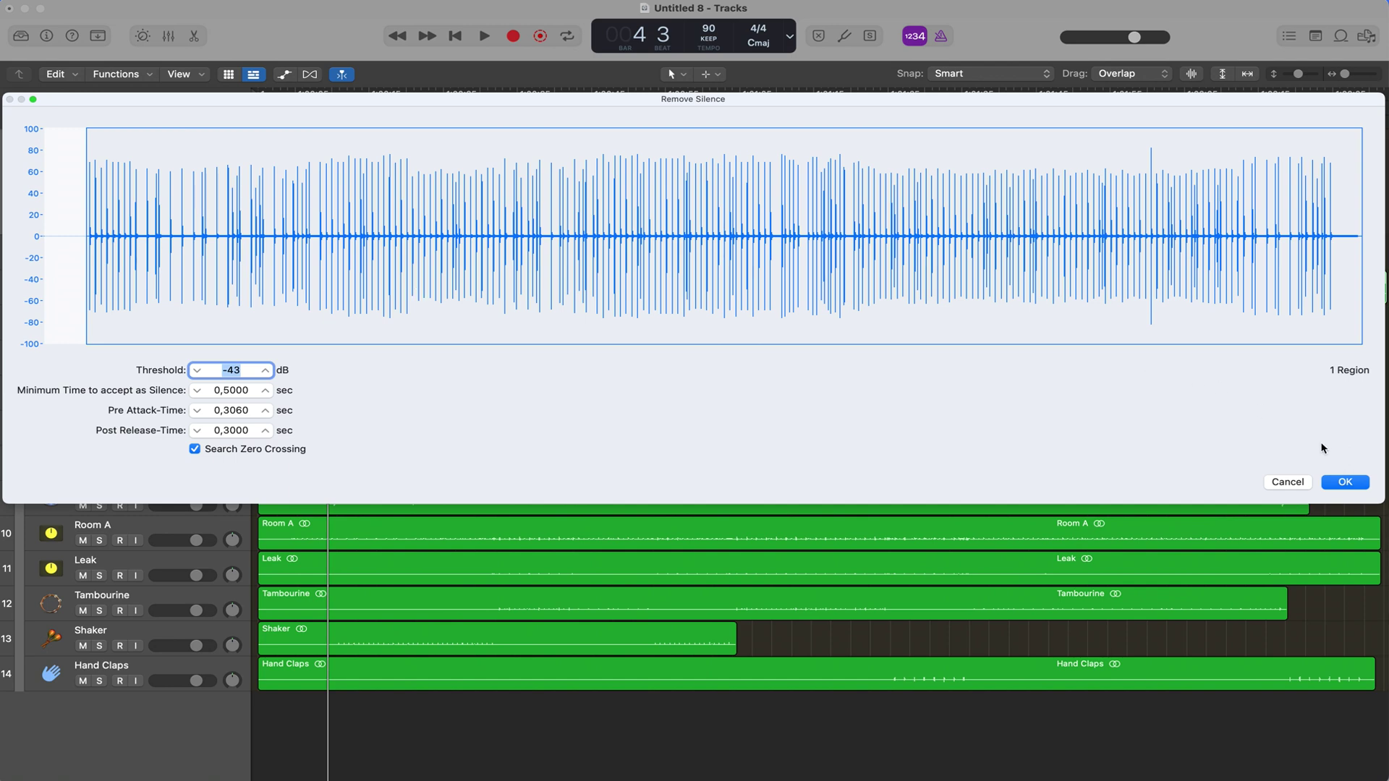
{"action": "left_click", "coordinate": [1357, 482]}
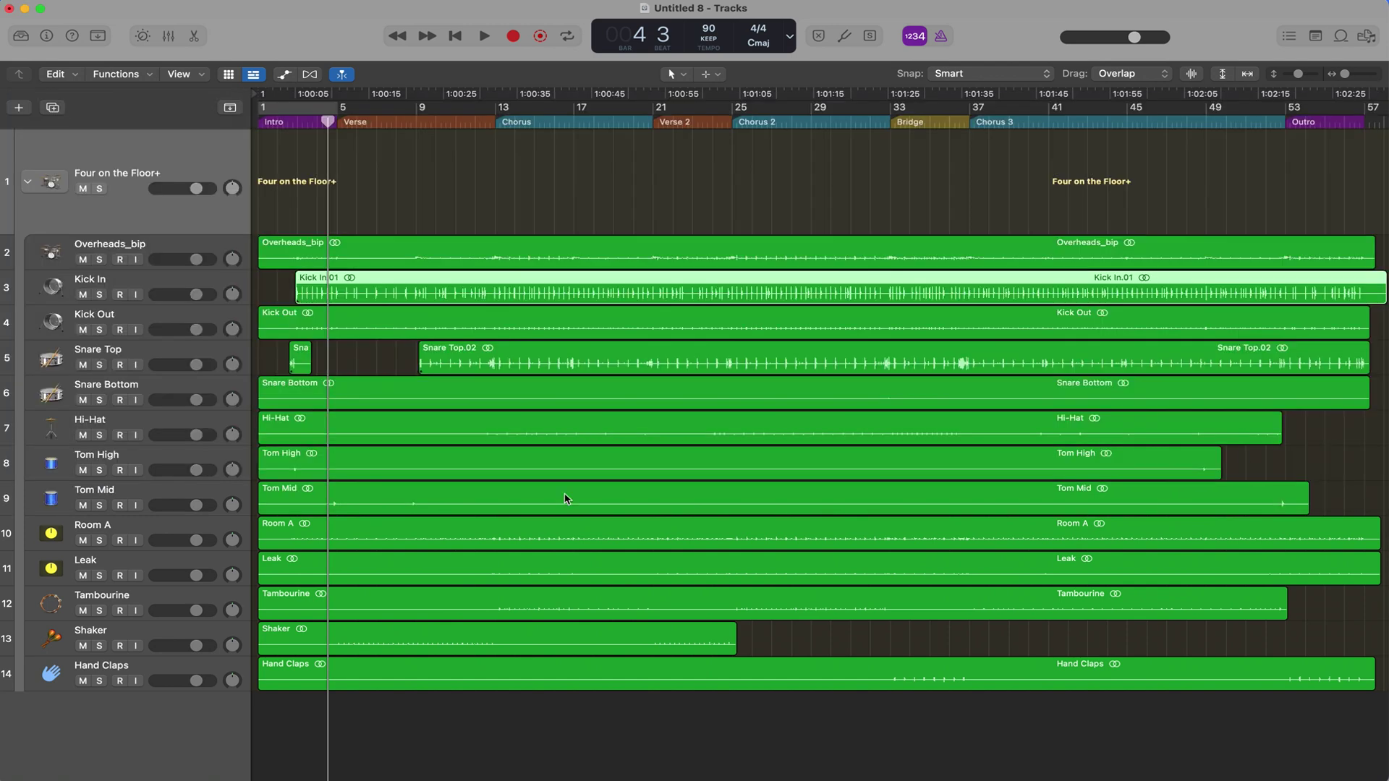
{"action": "left_click", "coordinate": [575, 500]}
{"action": "key", "text": "ctrl+x"}
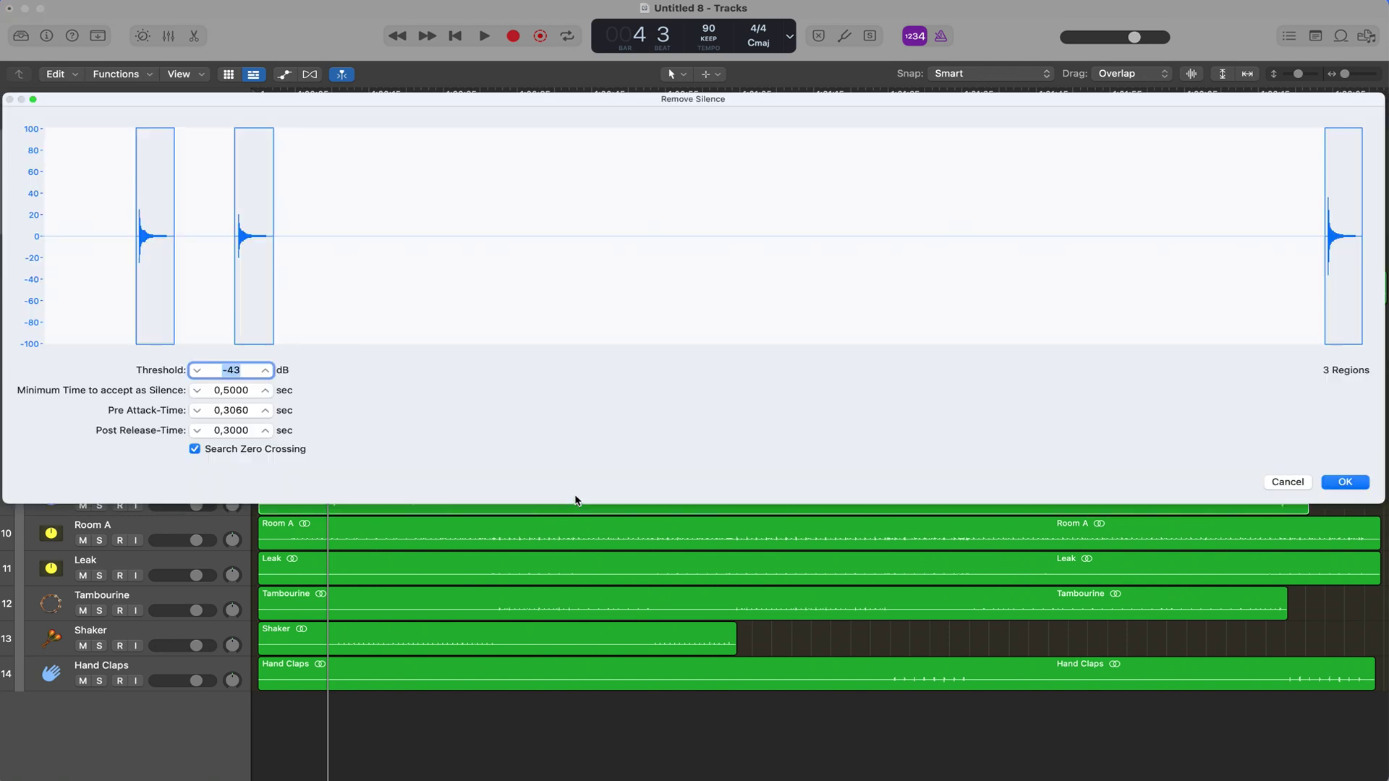
{"action": "left_click", "coordinate": [1345, 482]}
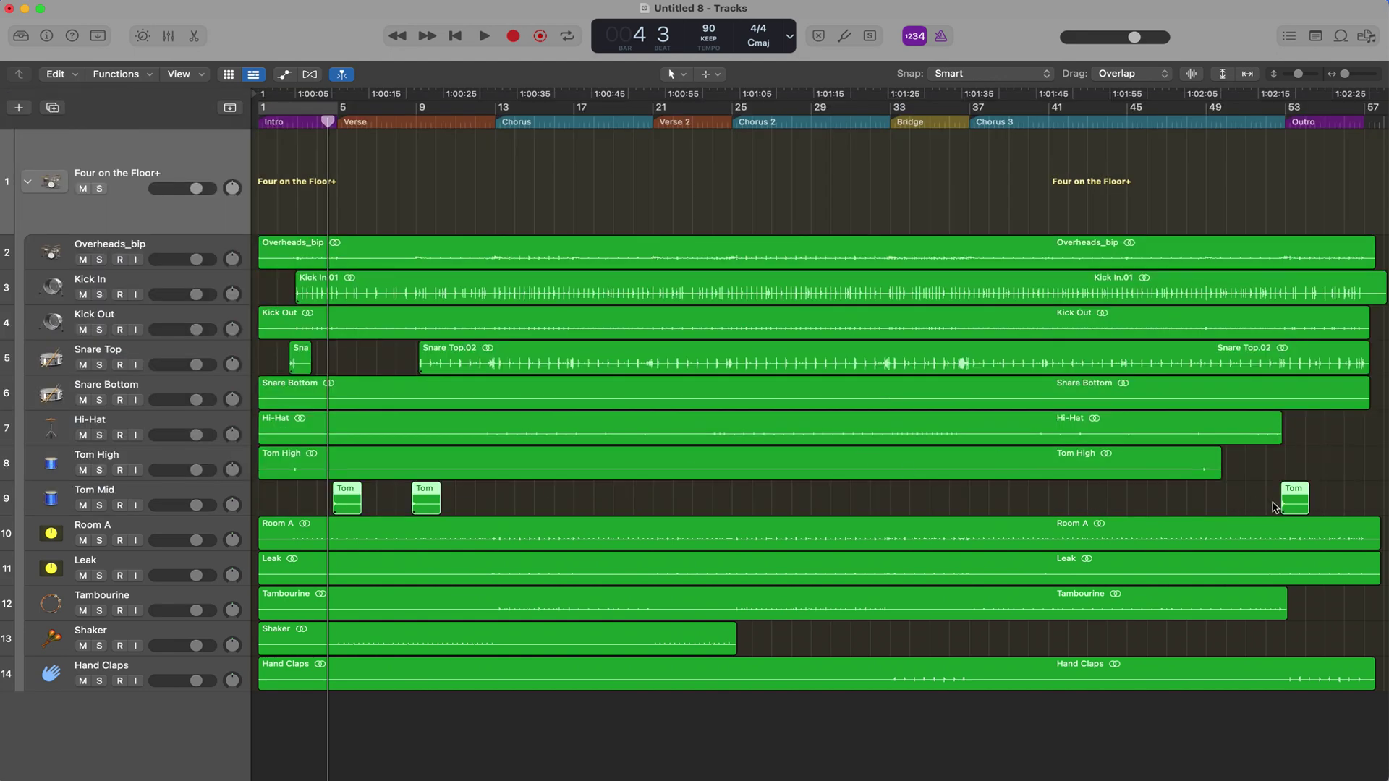
Remove silence from the Room A and Hand Claps regions using the current settings.
{"action": "left_click", "coordinate": [836, 534]}
{"action": "key", "text": "ctrl+x"}
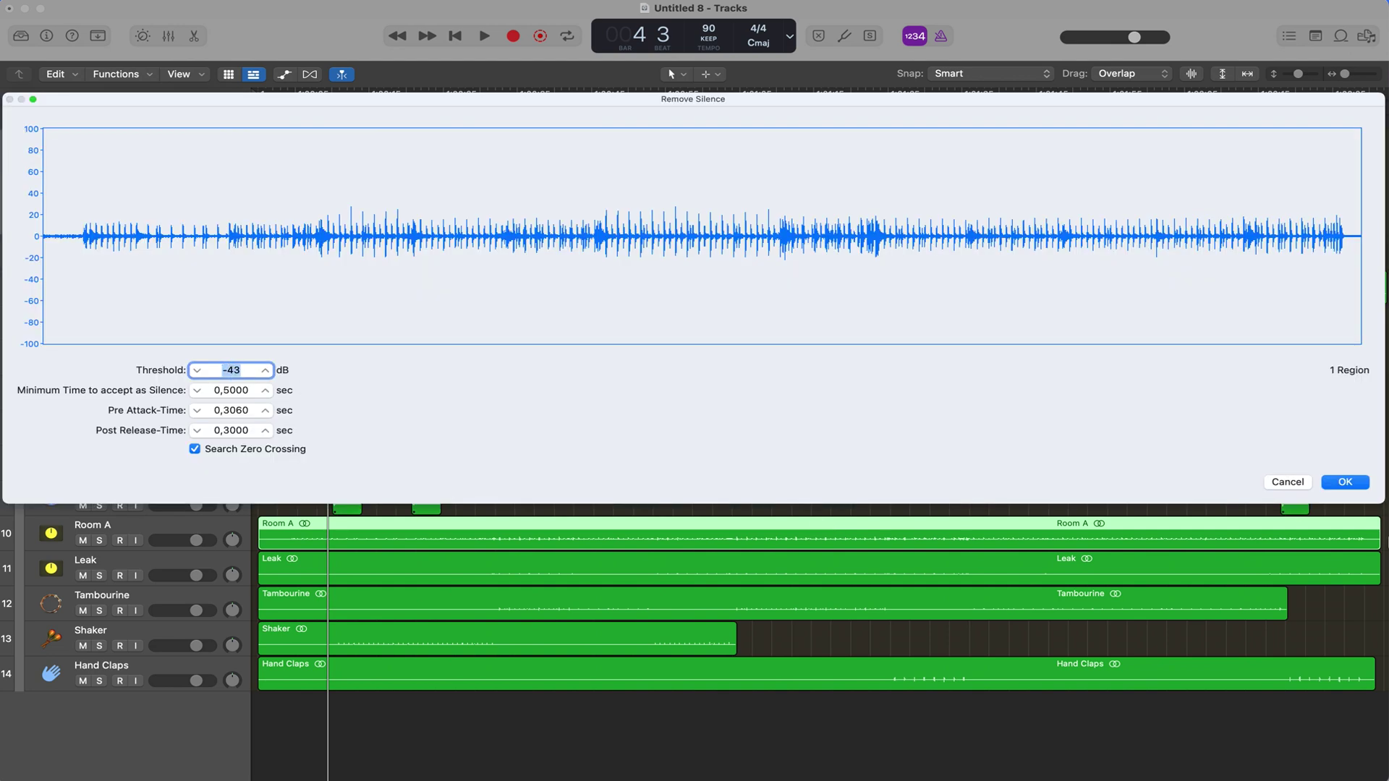
{"action": "left_click", "coordinate": [1345, 483]}
{"action": "left_click", "coordinate": [866, 677]}
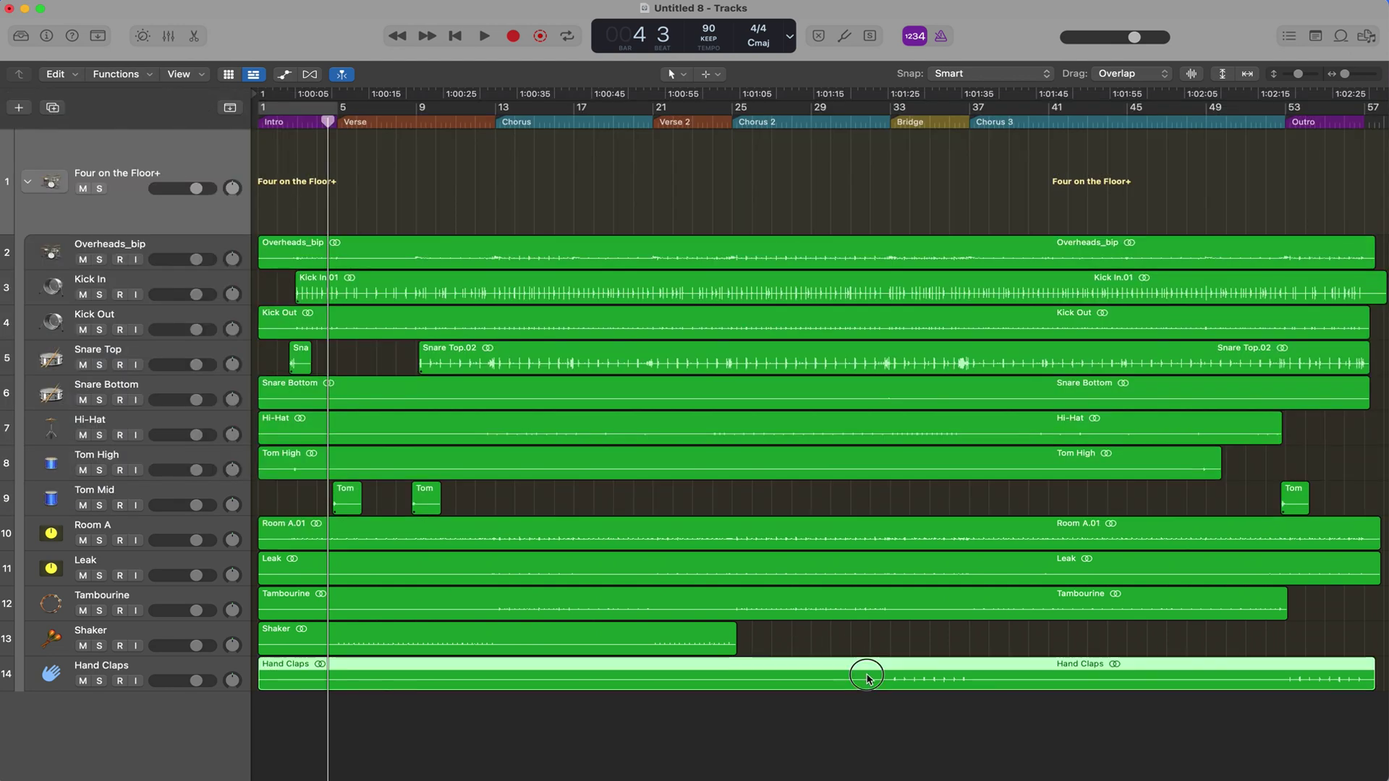
{"action": "key", "text": "ctrl+x"}
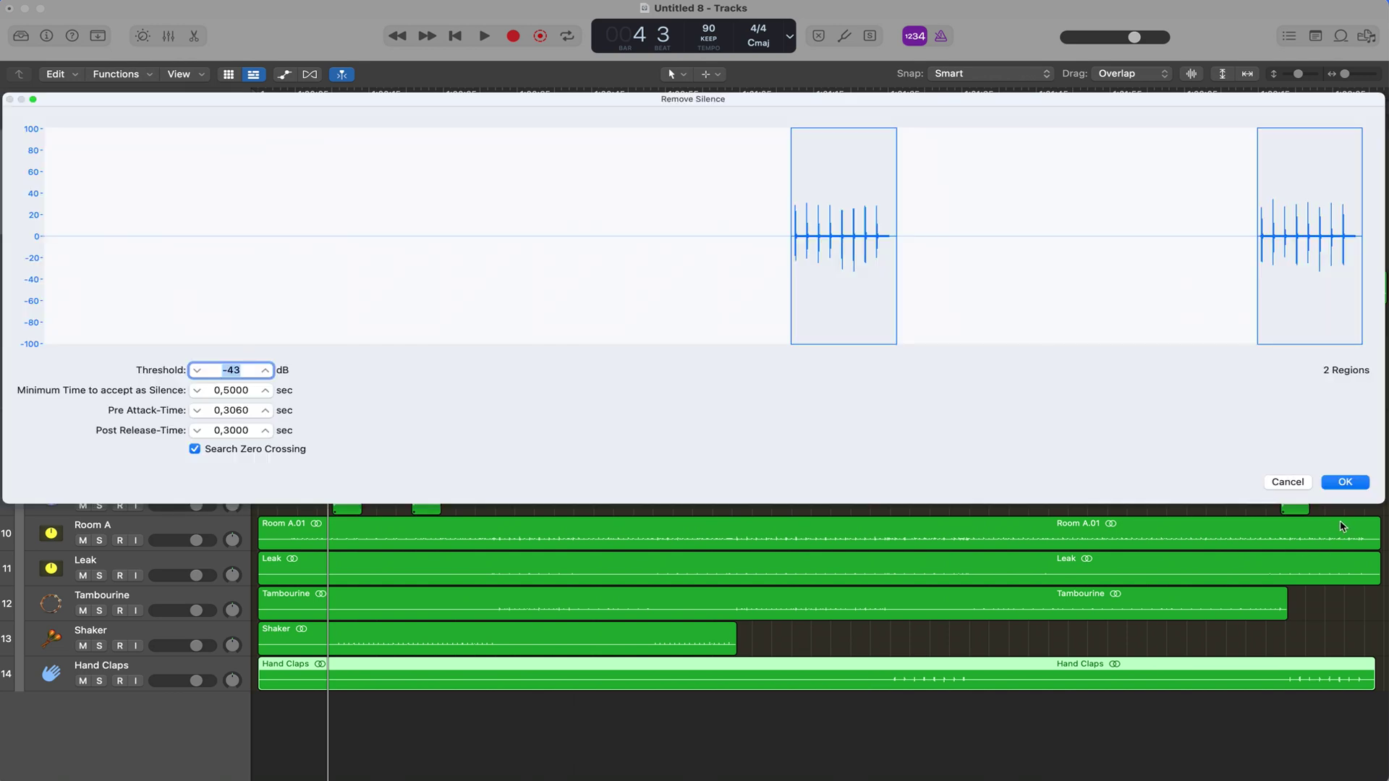
{"action": "left_click", "coordinate": [1346, 482]}
Remove silence from the Shaker and Tambourine regions using the current settings.
{"action": "left_click", "coordinate": [511, 638]}
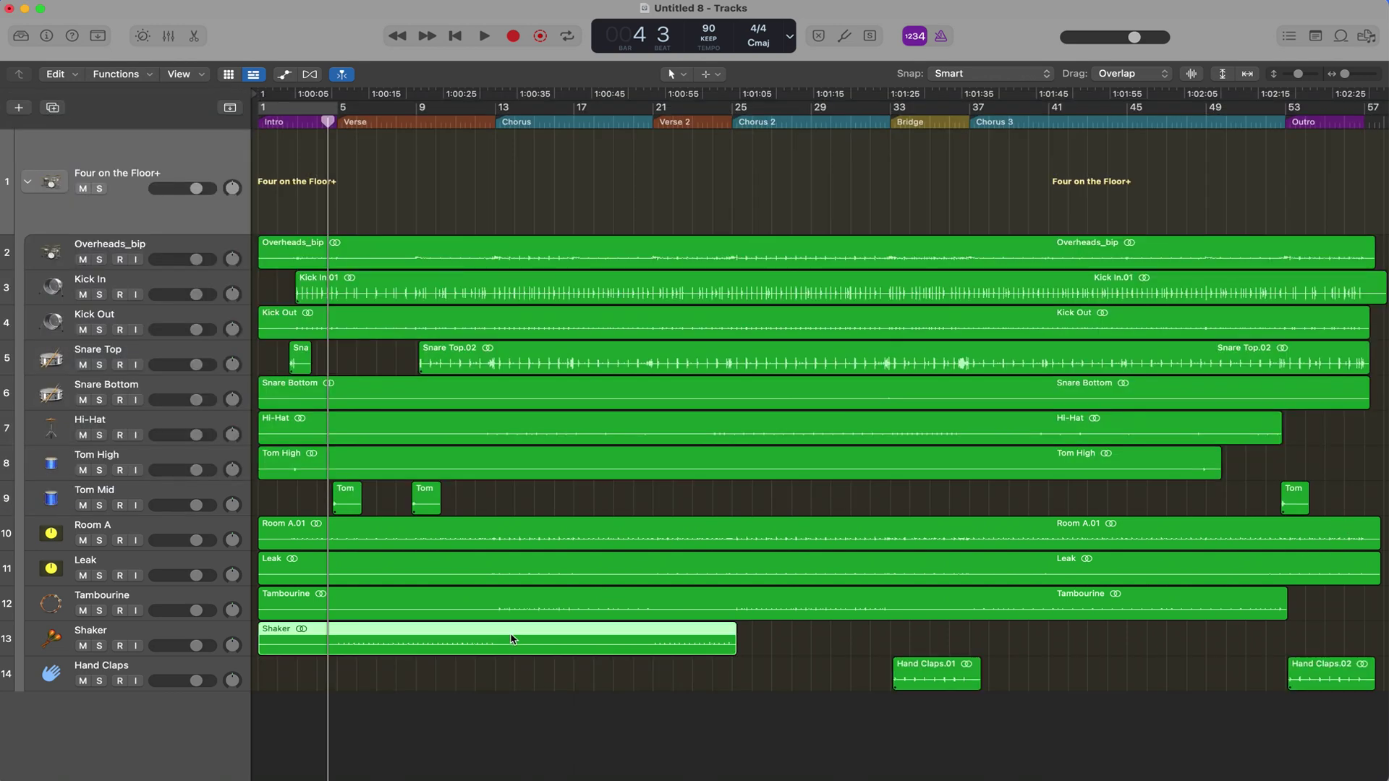
{"action": "key", "text": "ctrl+x"}
{"action": "left_click", "coordinate": [1344, 481]}
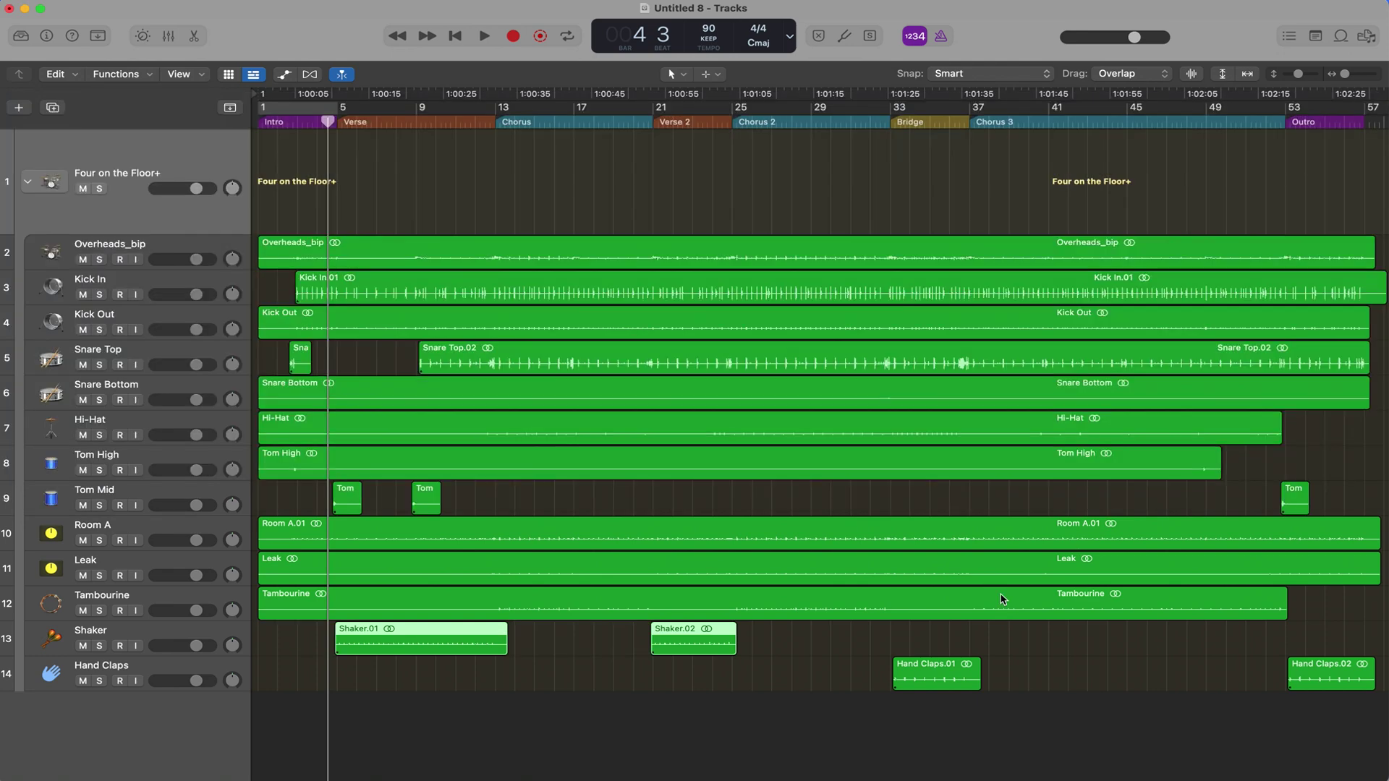
{"action": "left_click", "coordinate": [1003, 599]}
{"action": "key", "text": "ctrl+x"}
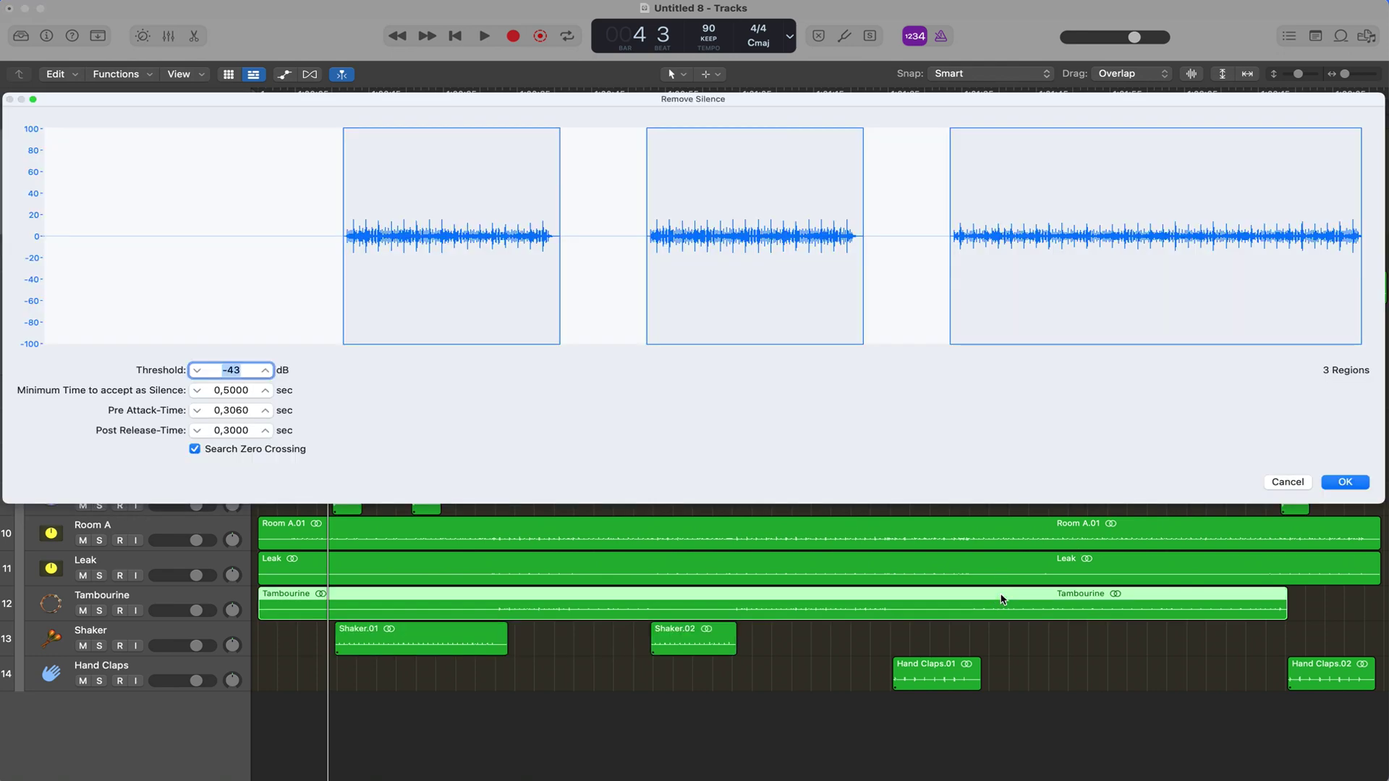
{"action": "left_click", "coordinate": [1344, 483]}
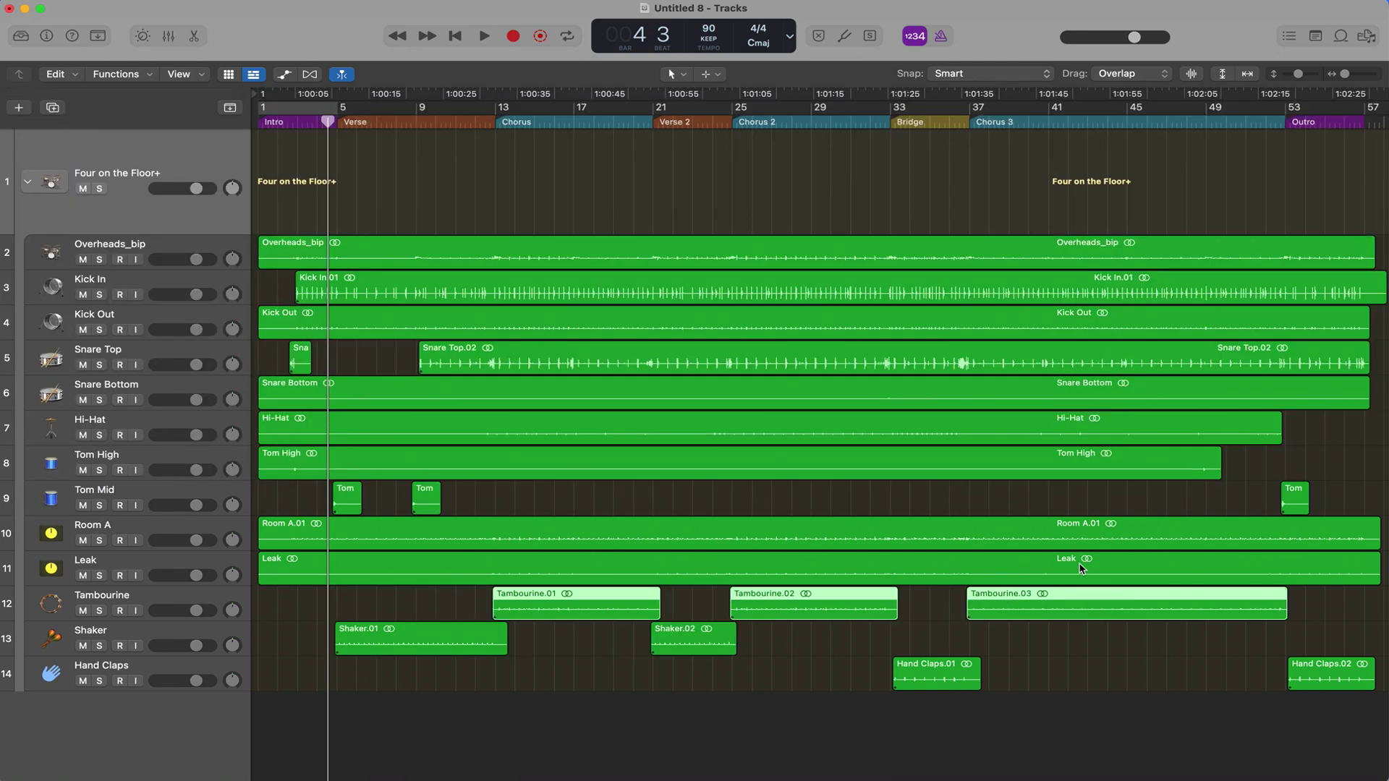
Remove silence from the Leak region with the current settings, and view where the Remove Silence from Audio Region command is listed.
{"action": "left_click", "coordinate": [1081, 569]}
{"action": "key", "text": "ctrl+x"}
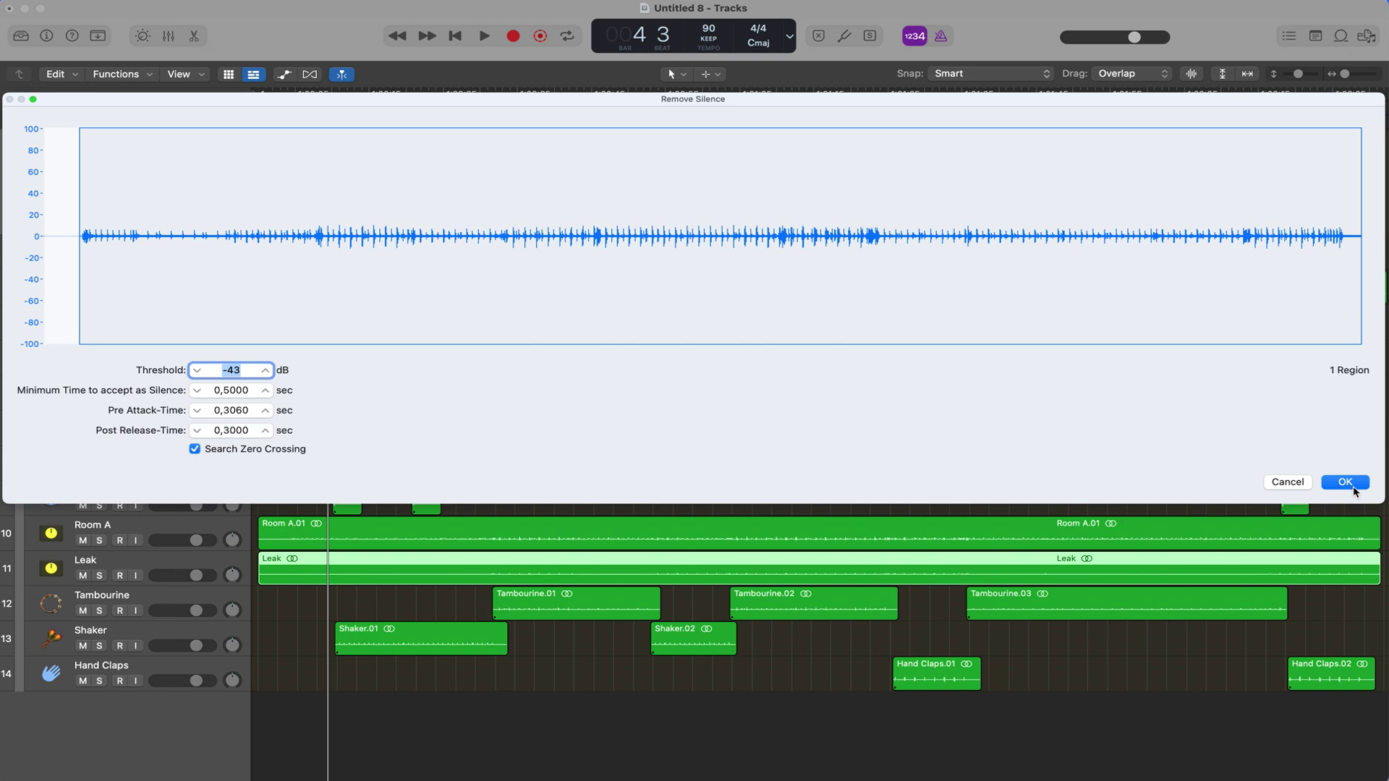
{"action": "left_click", "coordinate": [1350, 485]}
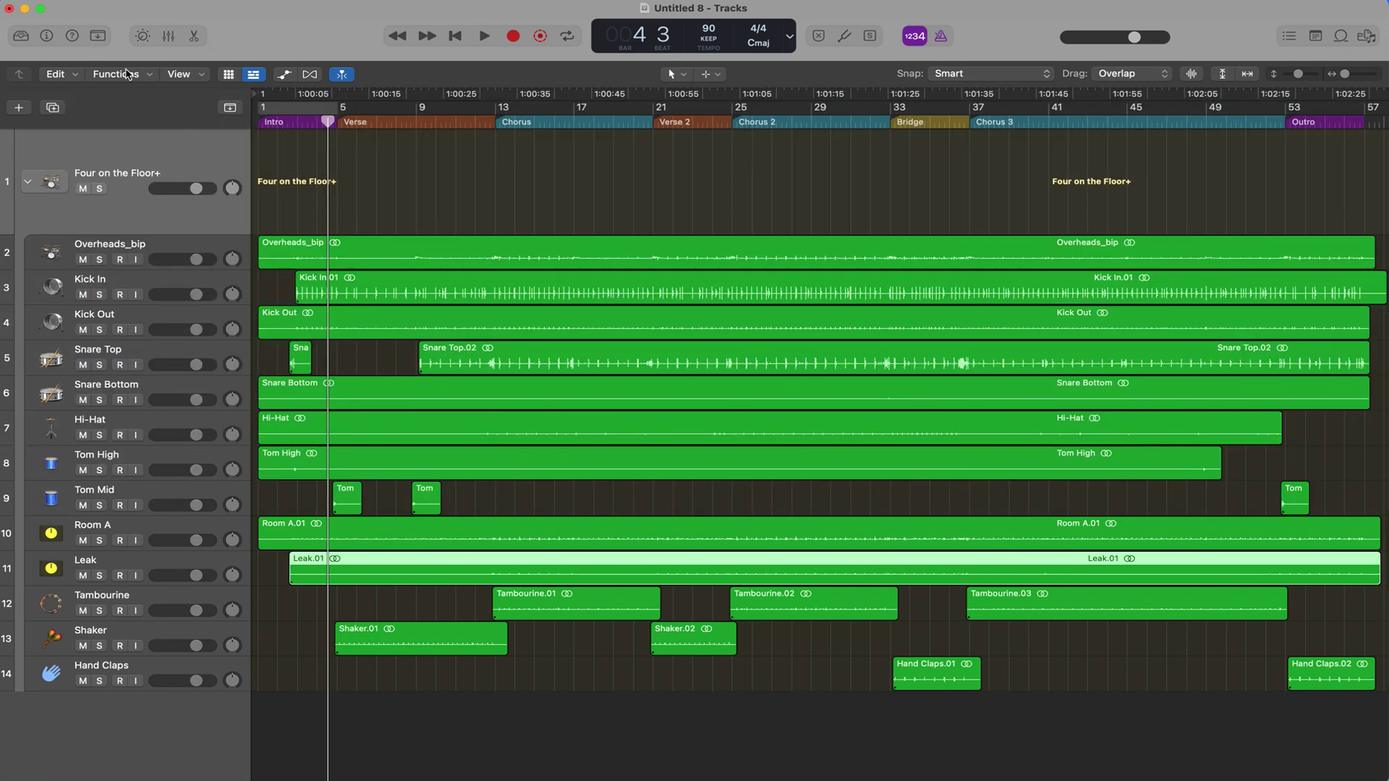
{"action": "left_click", "coordinate": [129, 75]}
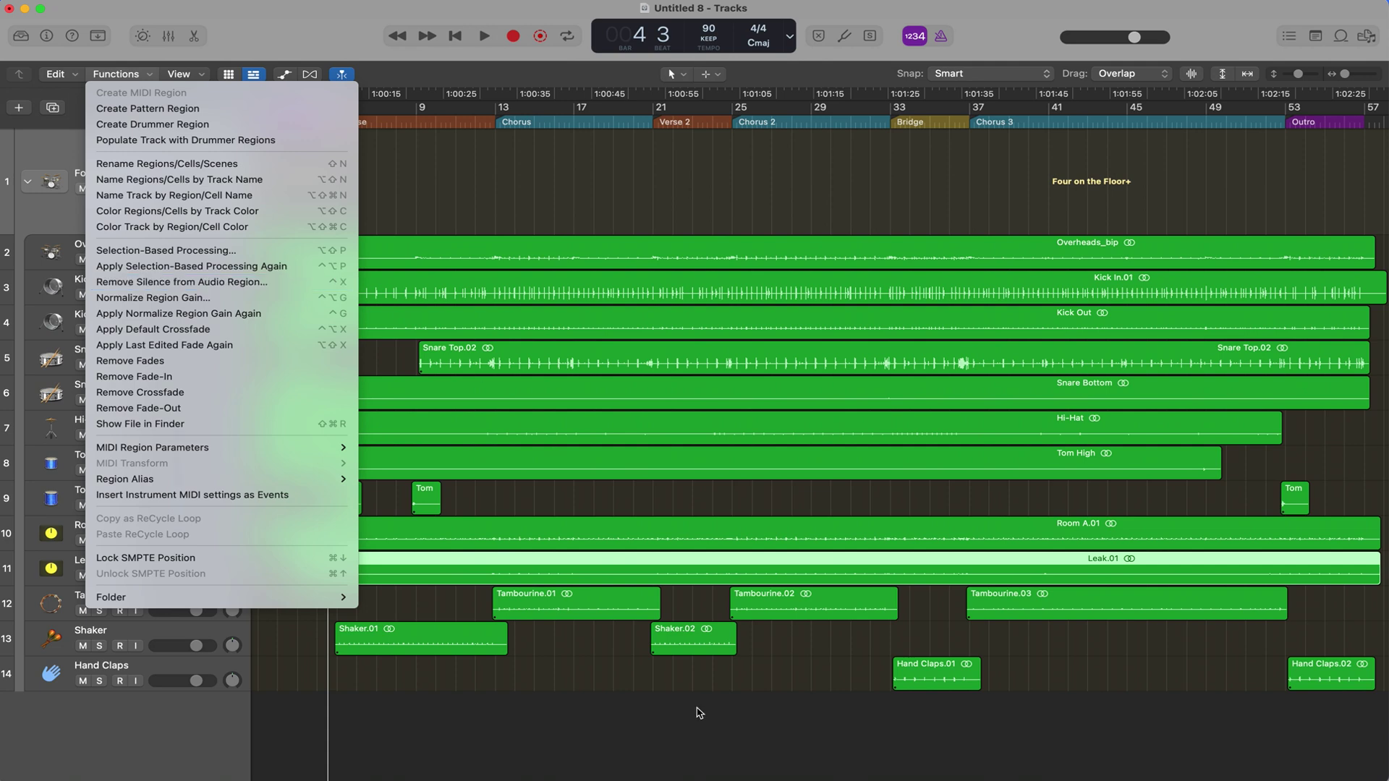
{"action": "left_click", "coordinate": [670, 691]}
Run Remove Silence again on the Room A region and also apply it to the Tom High region with the same settings.
{"action": "left_click", "coordinate": [664, 534]}
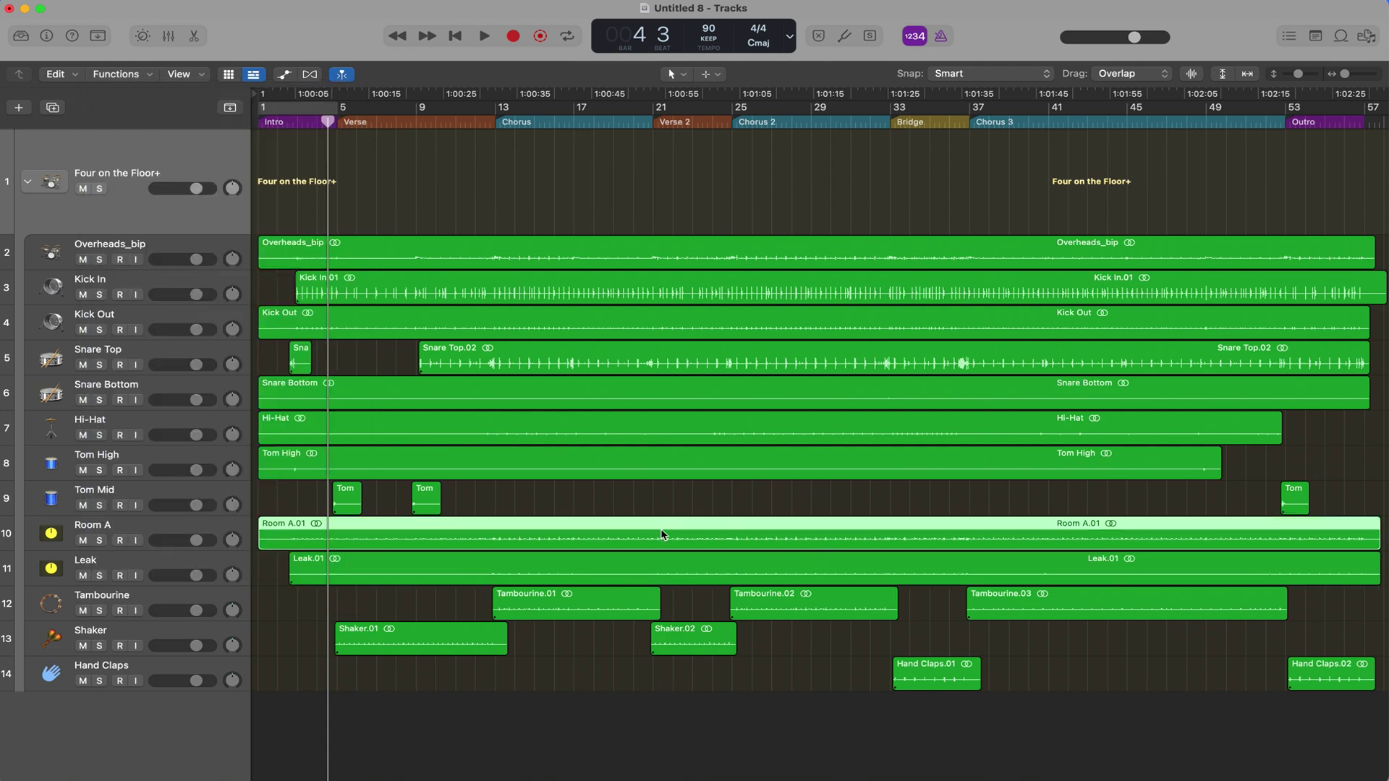
{"action": "key", "text": "ctrl+x"}
{"action": "left_click", "coordinate": [1355, 482]}
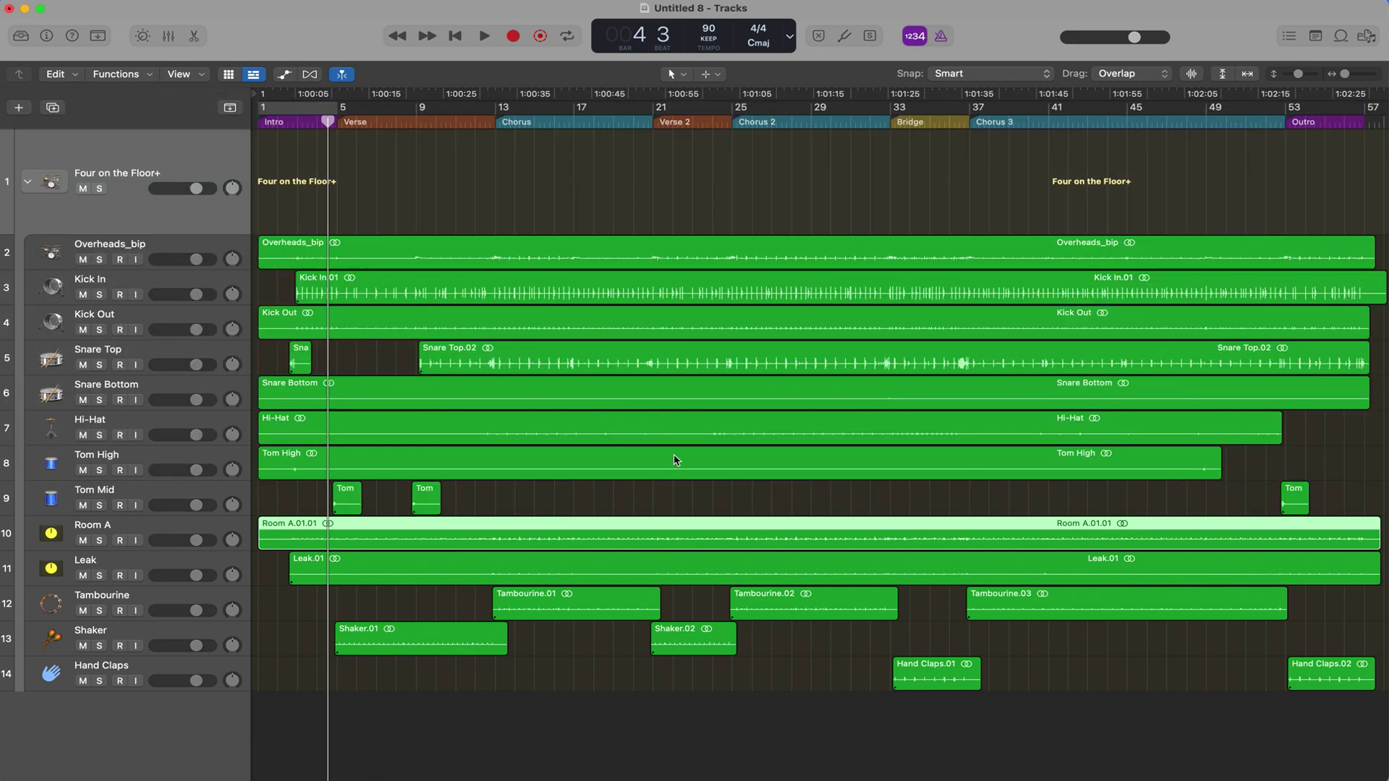
{"action": "left_click", "coordinate": [674, 460]}
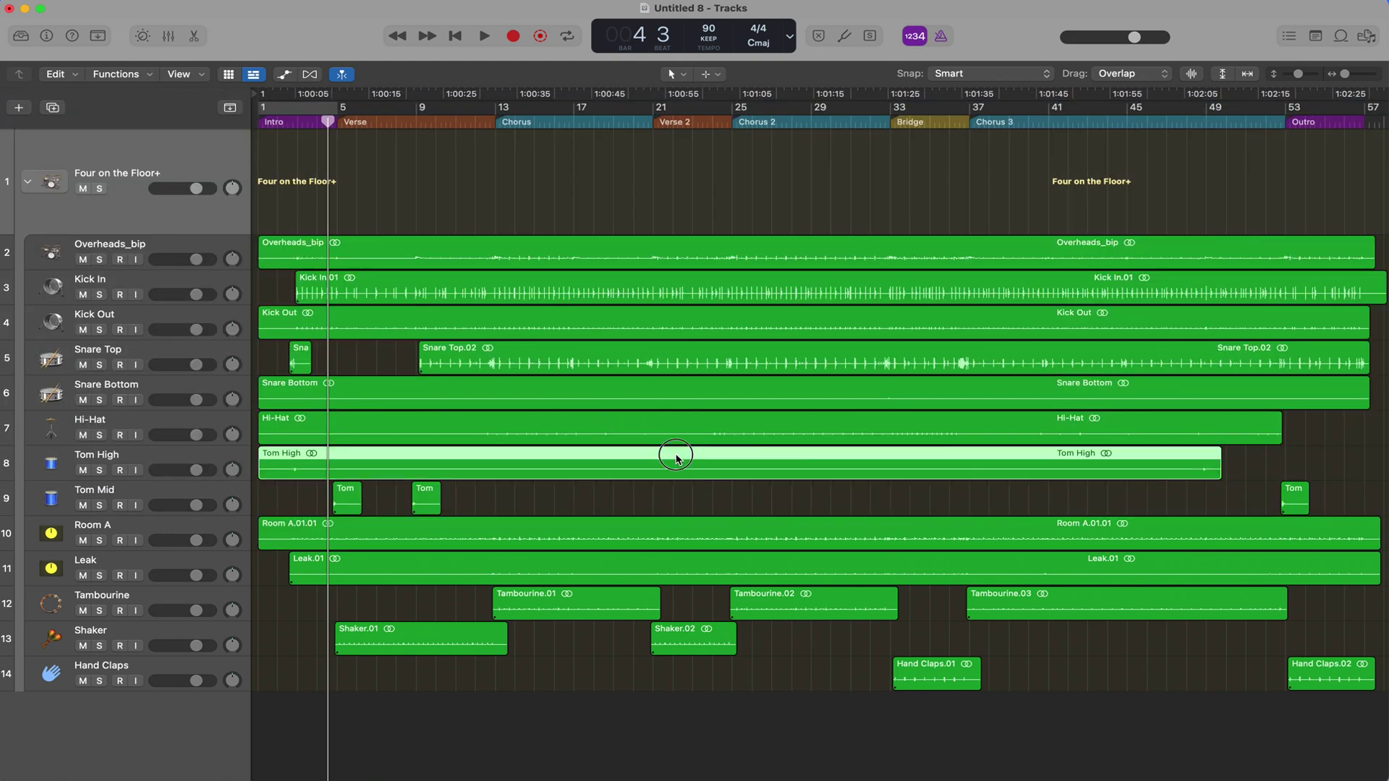
{"action": "key", "text": "ctrl+x"}
{"action": "left_click", "coordinate": [1346, 475]}
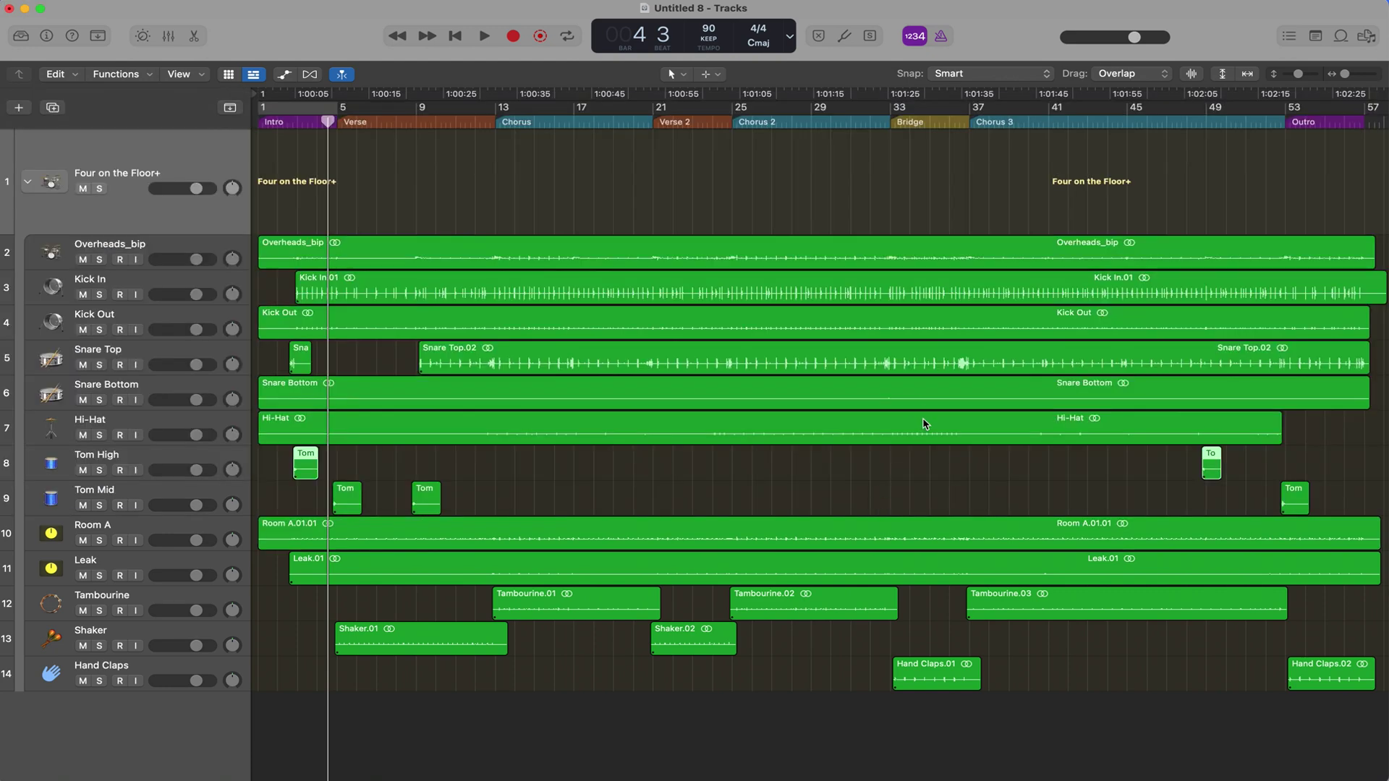
Remove silence from the Hi-Hat and Snare Bottom regions using the current settings.
{"action": "left_click", "coordinate": [923, 425]}
{"action": "key", "text": "ctrl+x"}
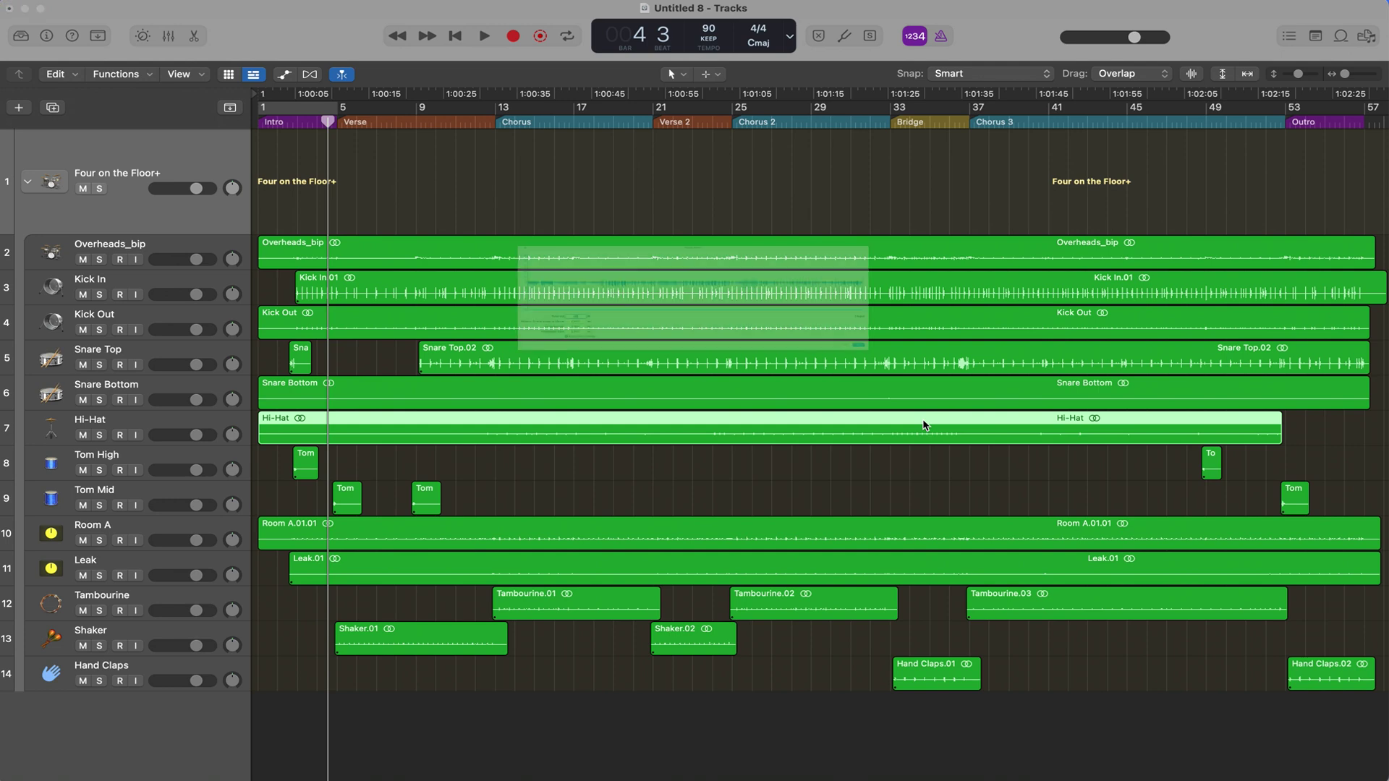
{"action": "left_click", "coordinate": [1345, 481]}
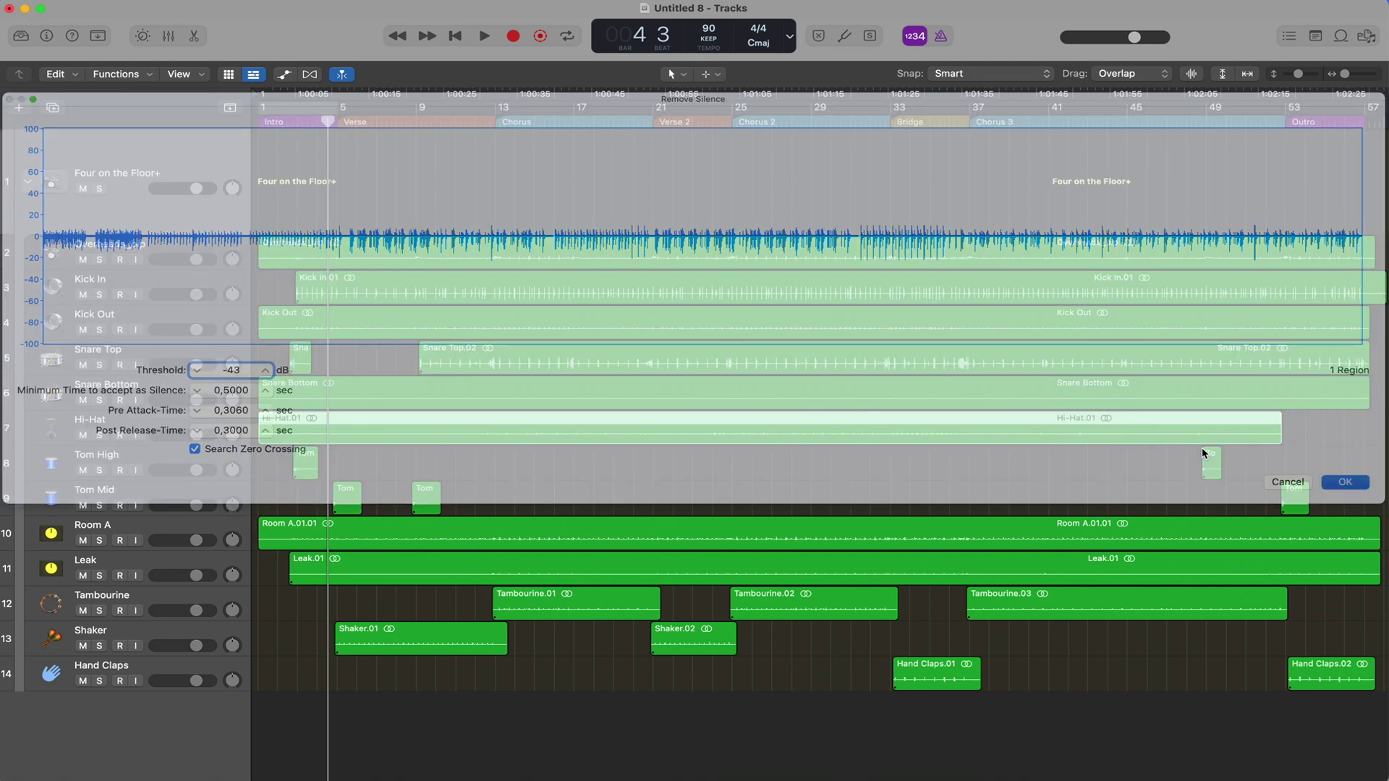
{"action": "left_click", "coordinate": [554, 391]}
{"action": "key", "text": "ctrl+x"}
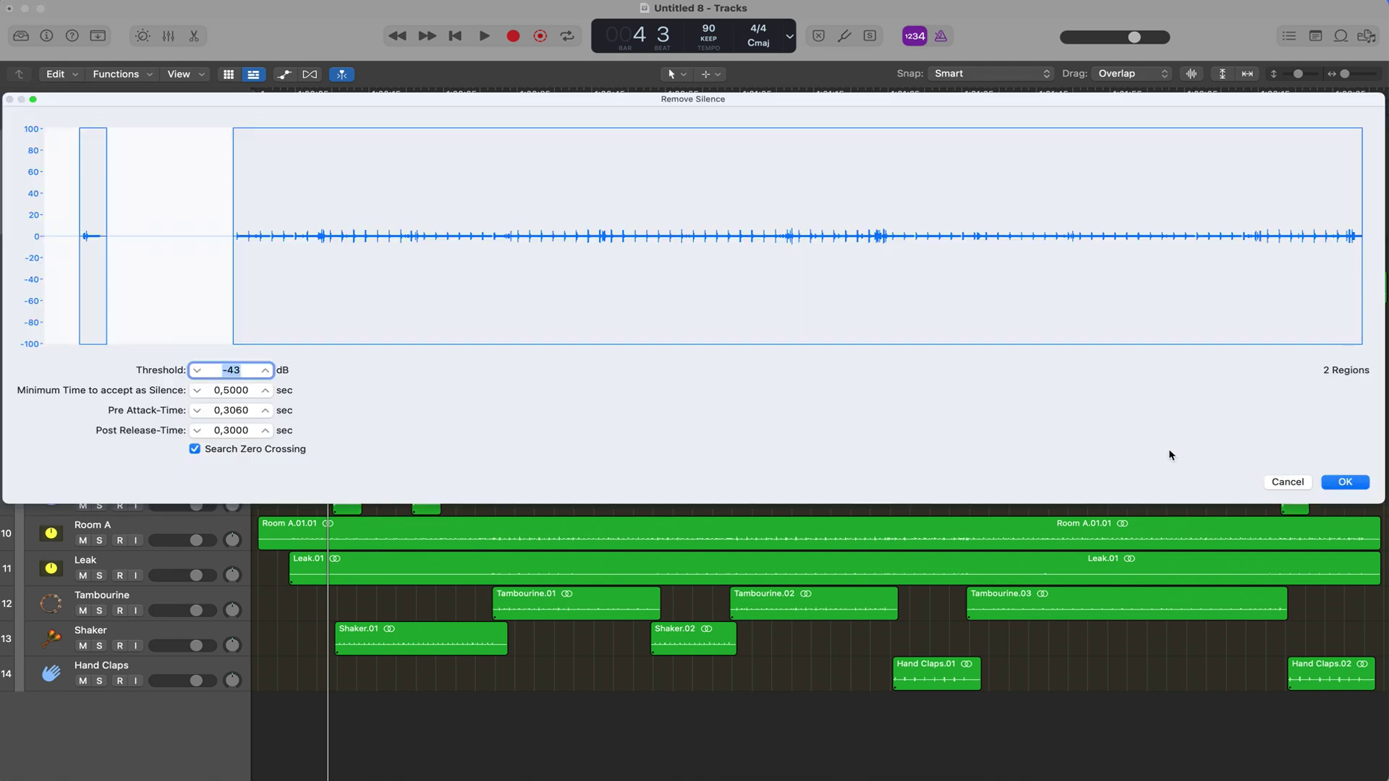
{"action": "left_click", "coordinate": [1343, 482]}
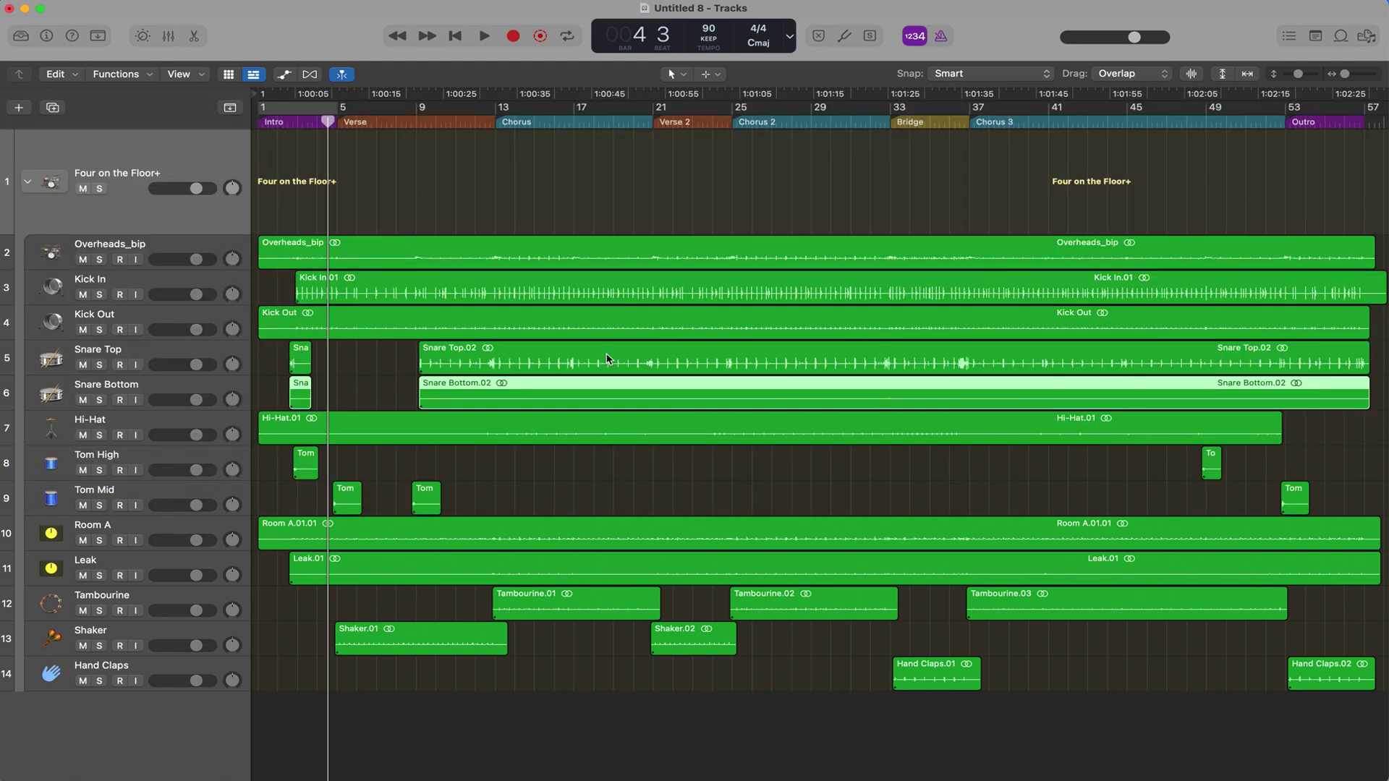
Remove silence from the Kick Out and Overheads_bip regions using the current settings.
{"action": "left_click", "coordinate": [602, 317]}
{"action": "key", "text": "ctrl+x"}
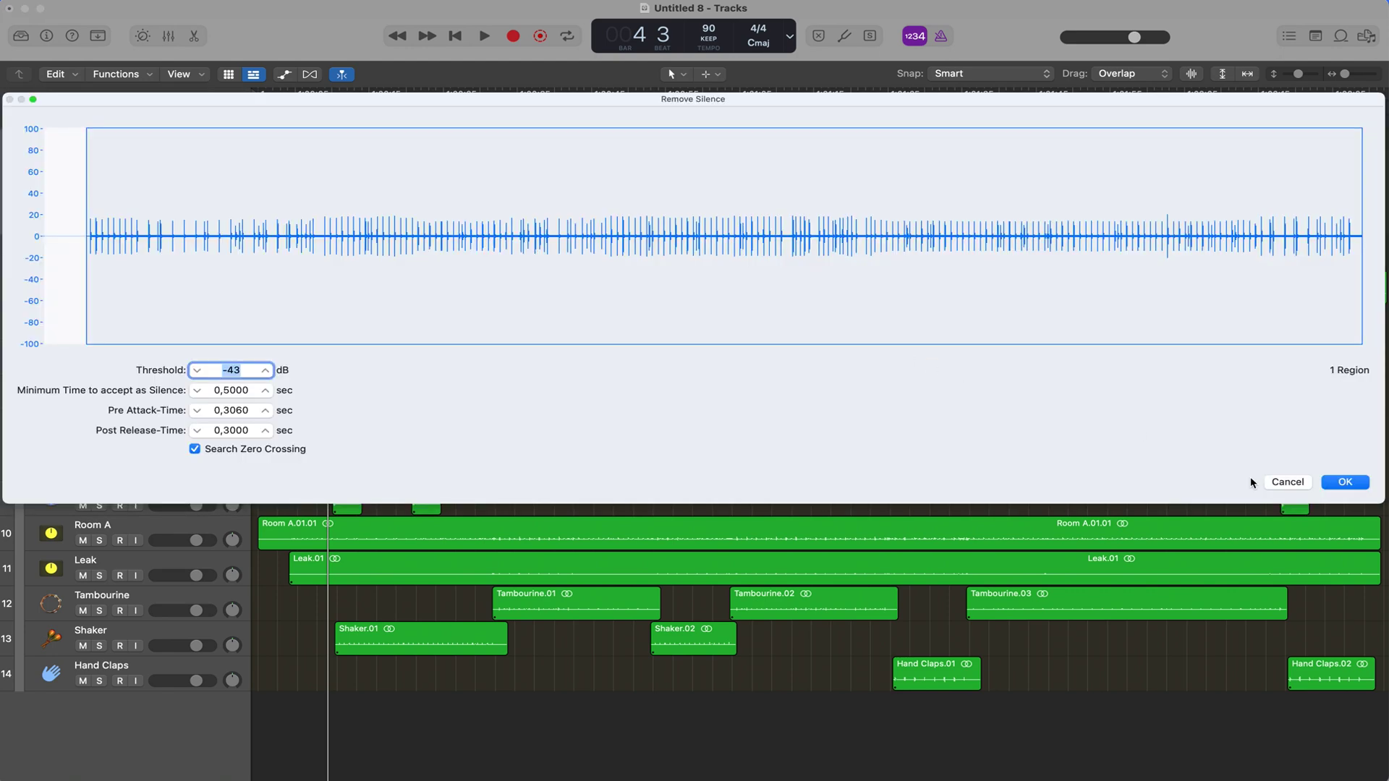
{"action": "left_click", "coordinate": [1364, 488]}
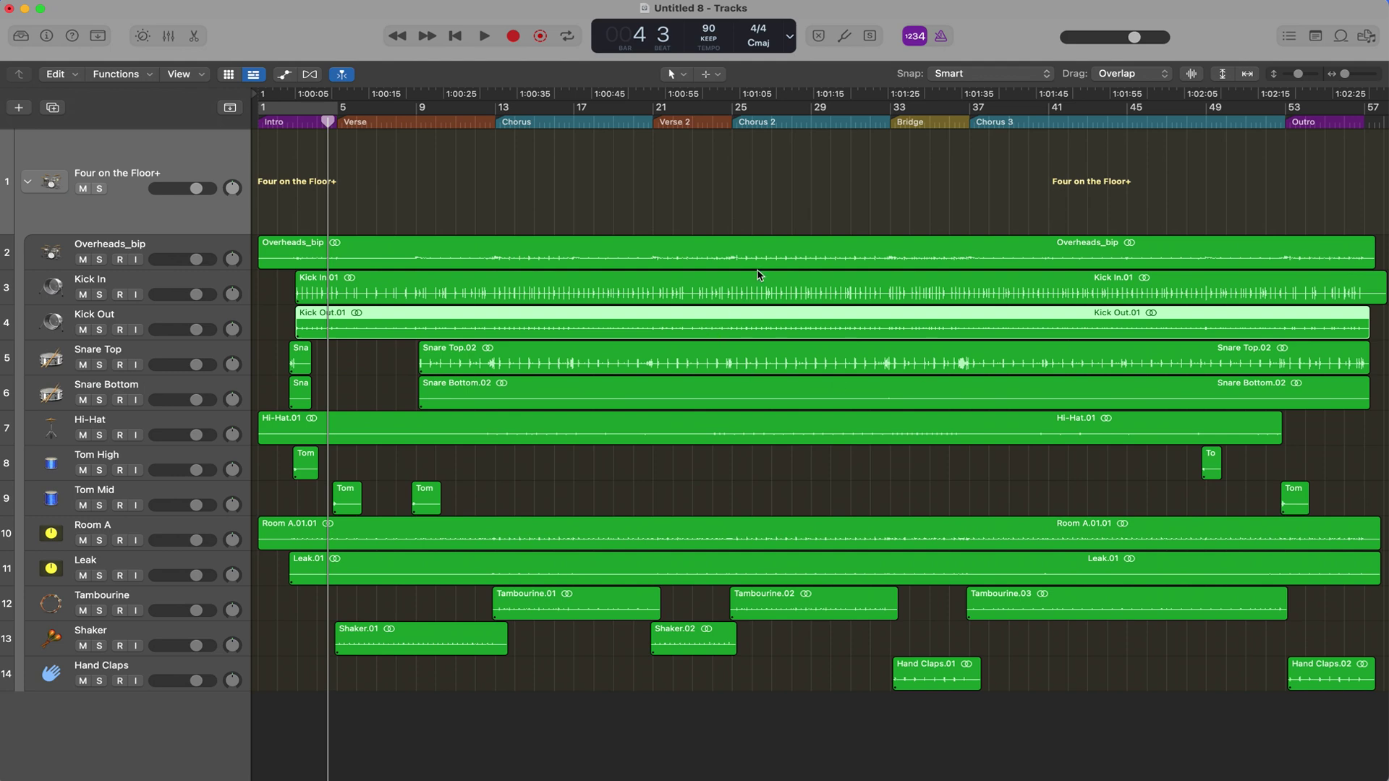
{"action": "left_click", "coordinate": [823, 249]}
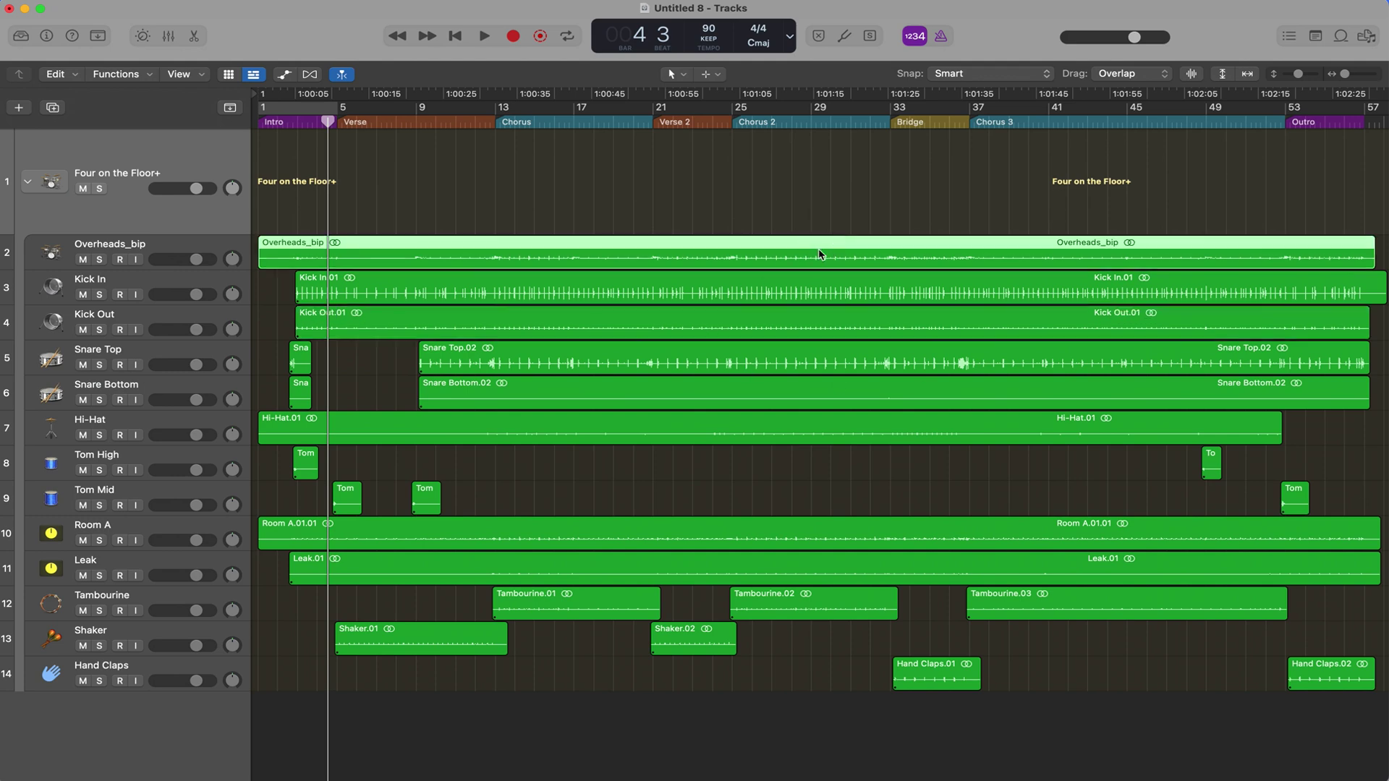
{"action": "key", "text": "ctrl+x"}
{"action": "left_click", "coordinate": [1354, 485]}
Move the Overheads_bip track directly below Hi-Hat, and color the Kick In and Kick Out regions red.
{"action": "left_click", "coordinate": [177, 283]}
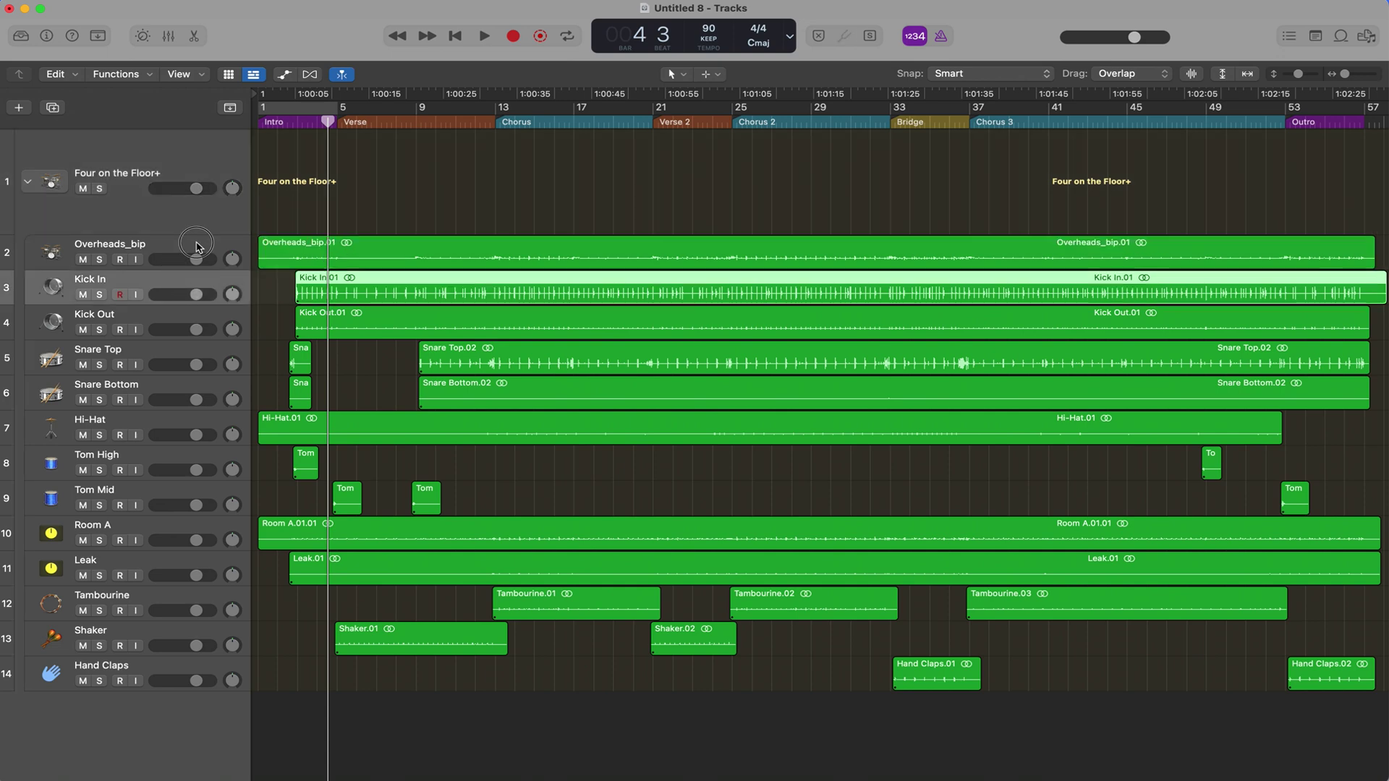
{"action": "left_click_drag", "start_coordinate": [197, 248], "coordinate": [191, 453]}
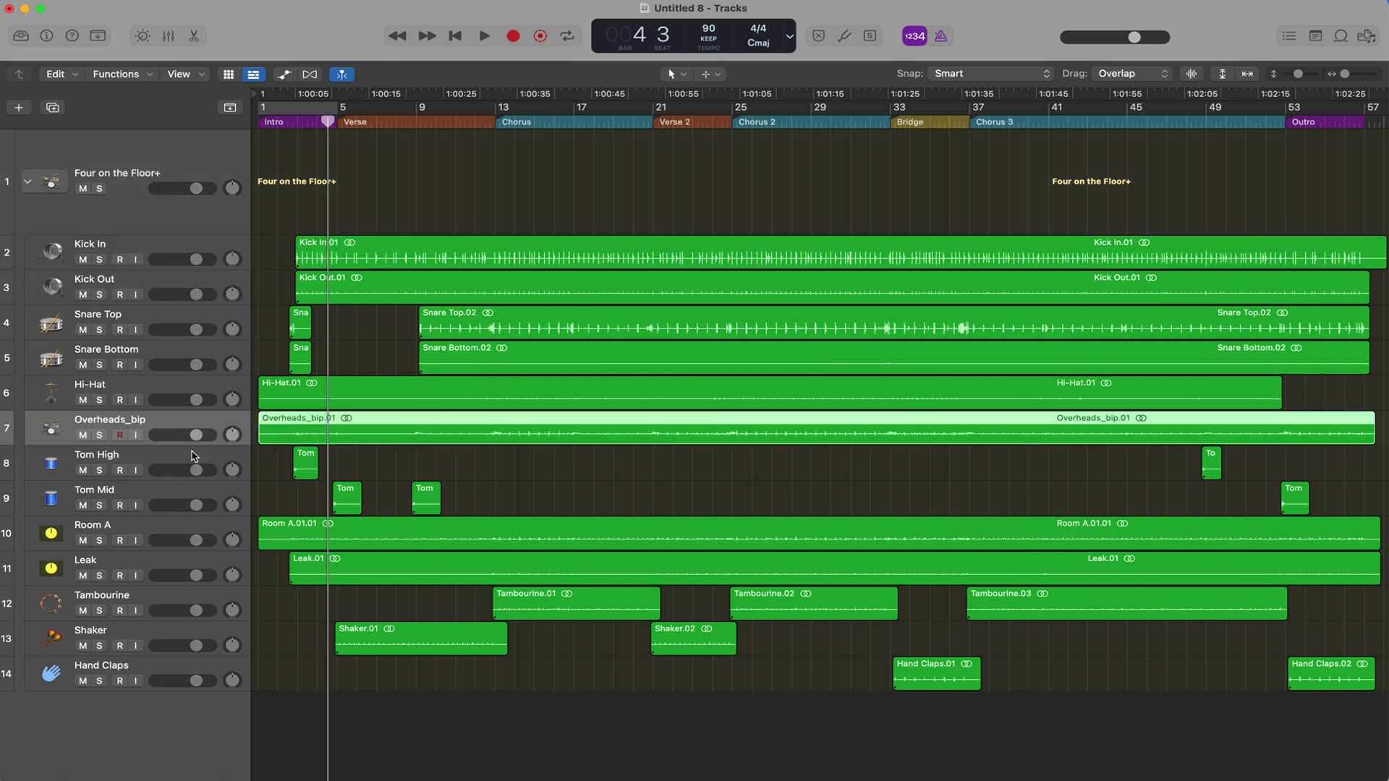
{"action": "left_click", "coordinate": [194, 251]}
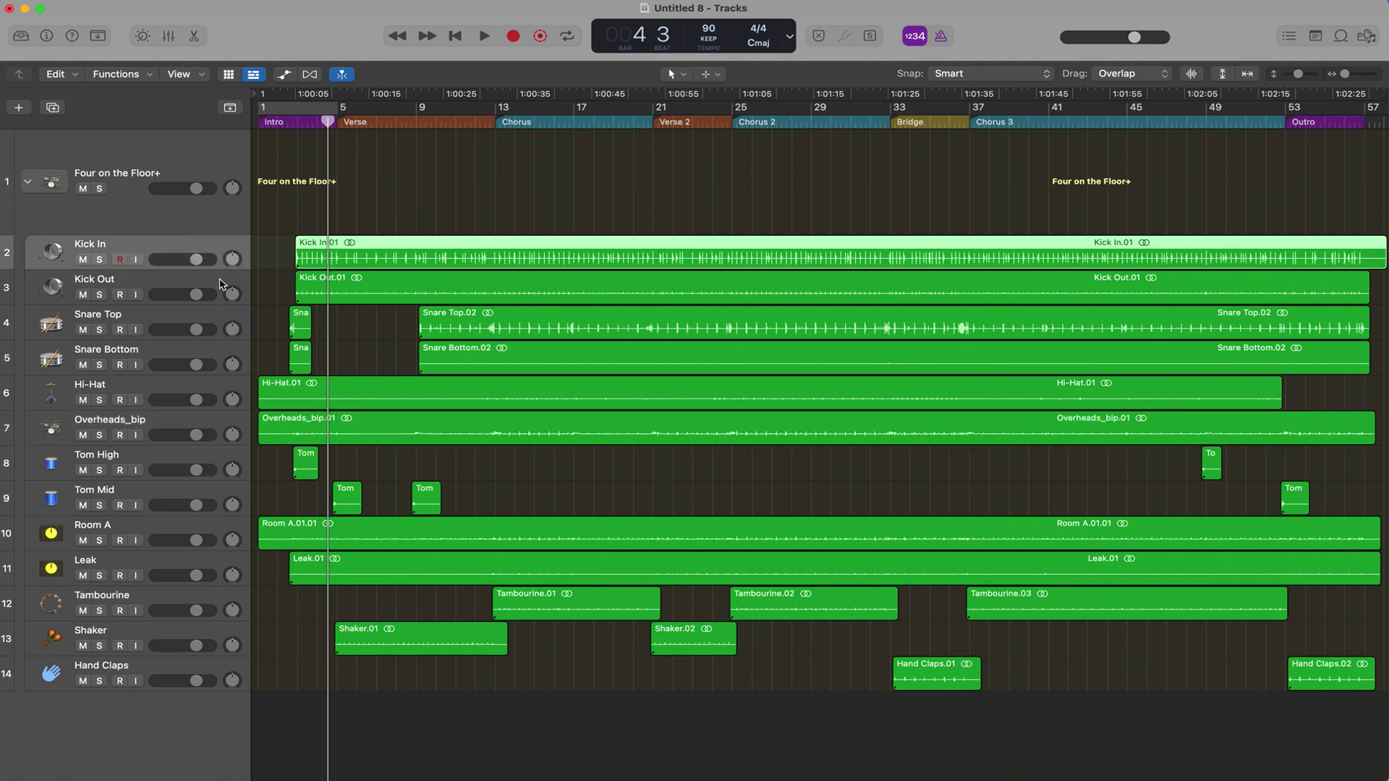
{"action": "left_click", "coordinate": [223, 284], "text": "shift"}
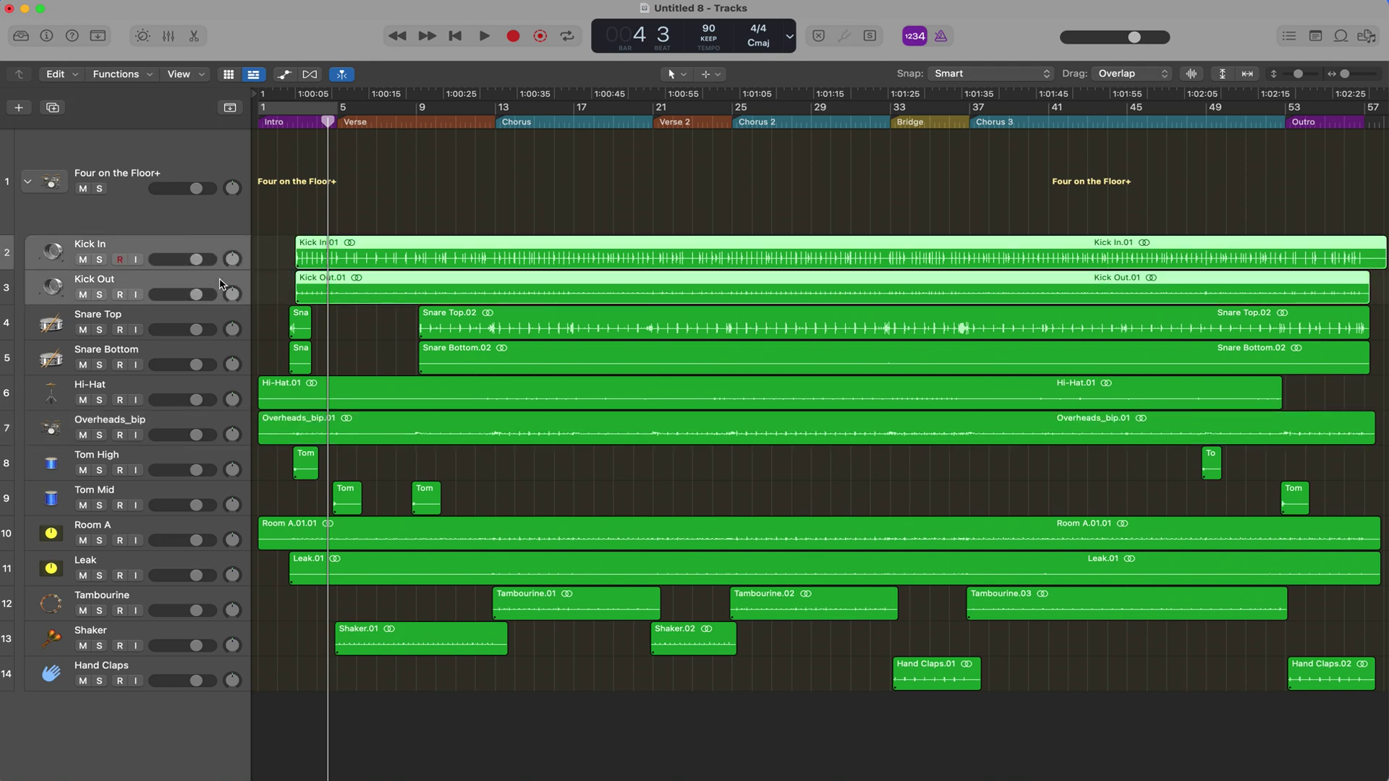
{"action": "key", "text": "alt+c"}
{"action": "left_click", "coordinate": [621, 434]}
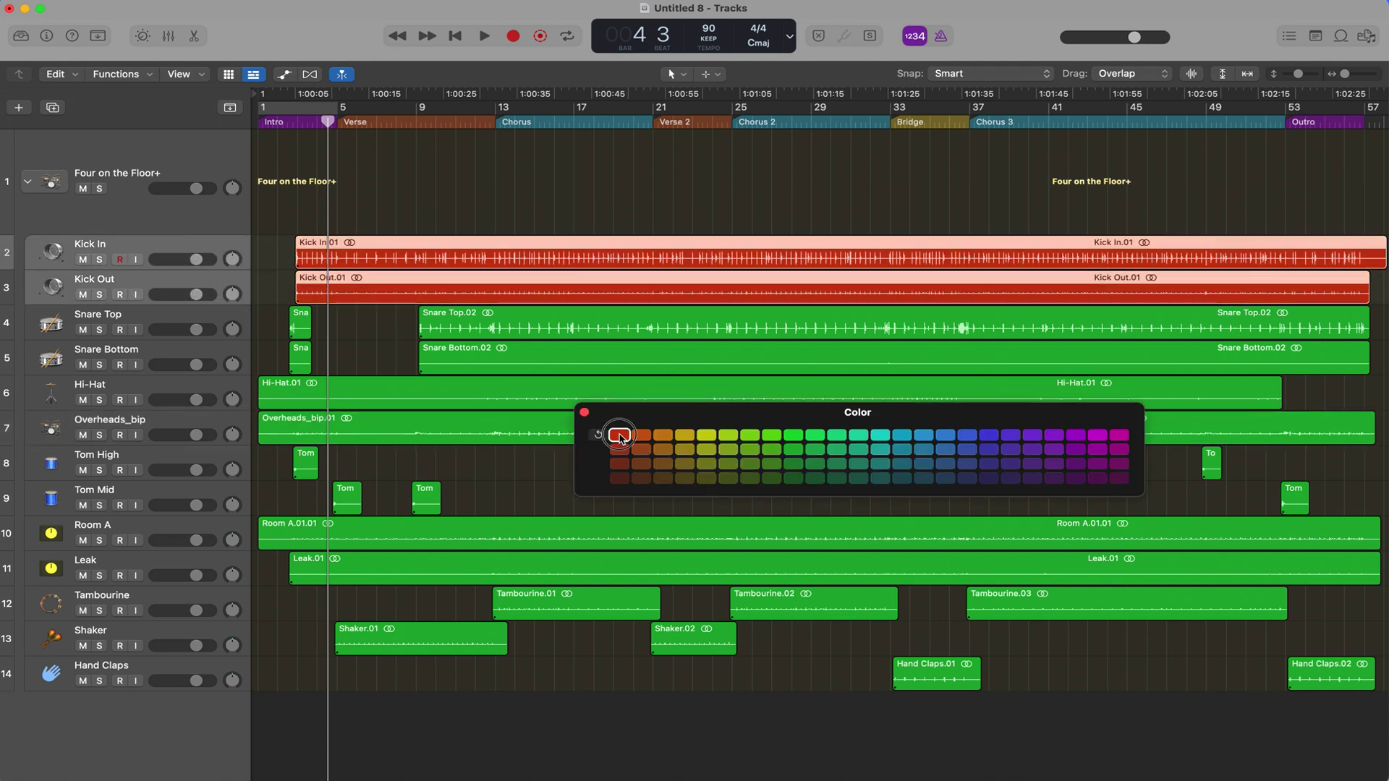
Color the Snare Top and Snare Bottom regions orange and the Hi-Hat region yellow.
{"action": "left_click", "coordinate": [148, 316]}
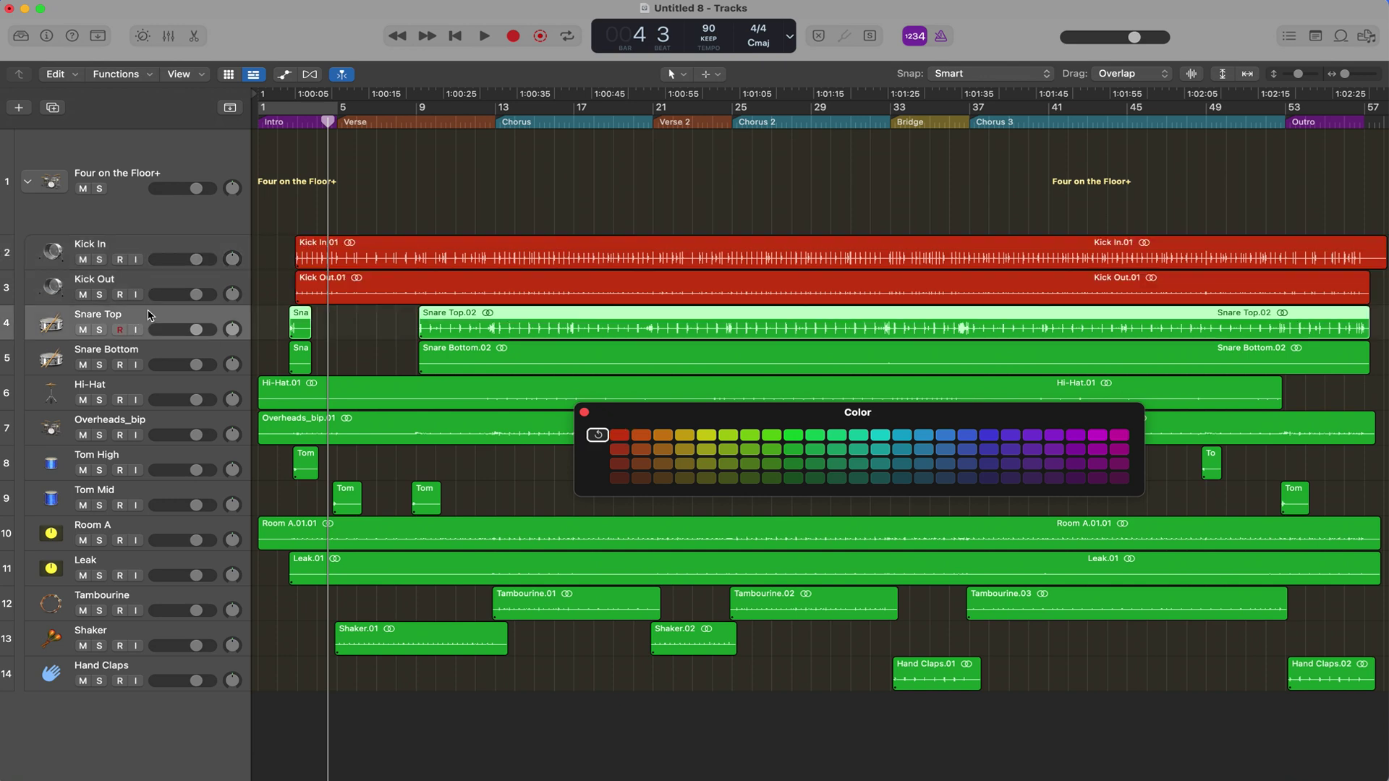
{"action": "left_click", "coordinate": [179, 350], "text": "shift"}
{"action": "left_click", "coordinate": [663, 434]}
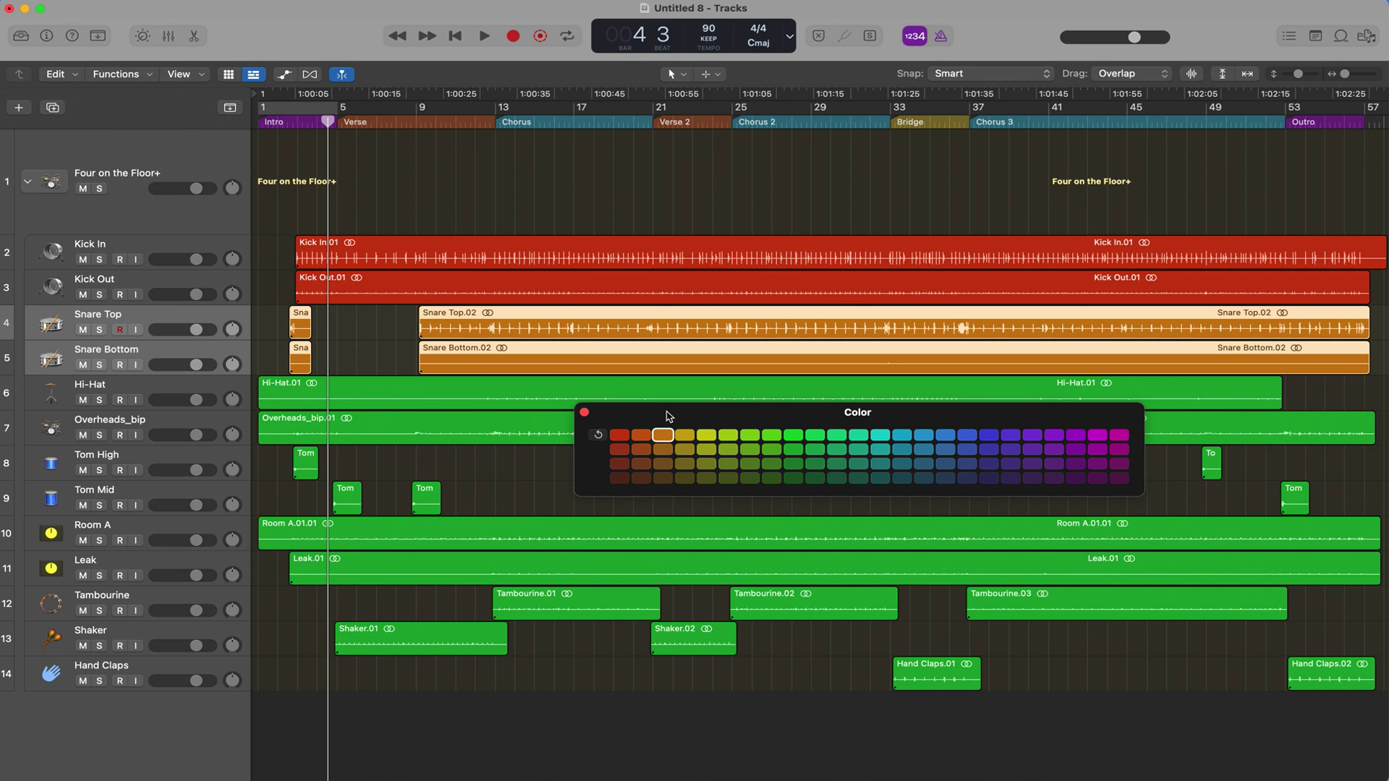
{"action": "left_click_drag", "start_coordinate": [662, 412], "coordinate": [812, 568]}
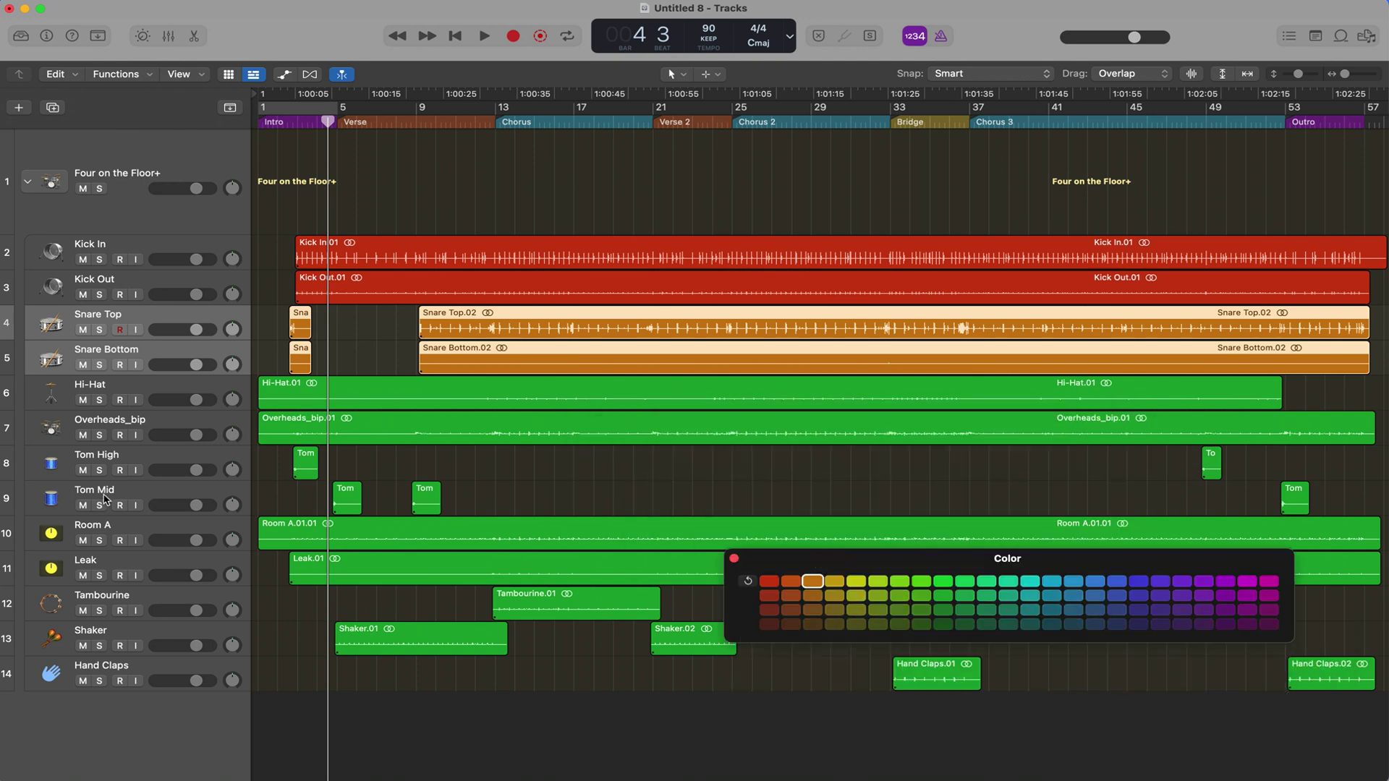
{"action": "left_click", "coordinate": [145, 385]}
{"action": "left_click", "coordinate": [857, 583]}
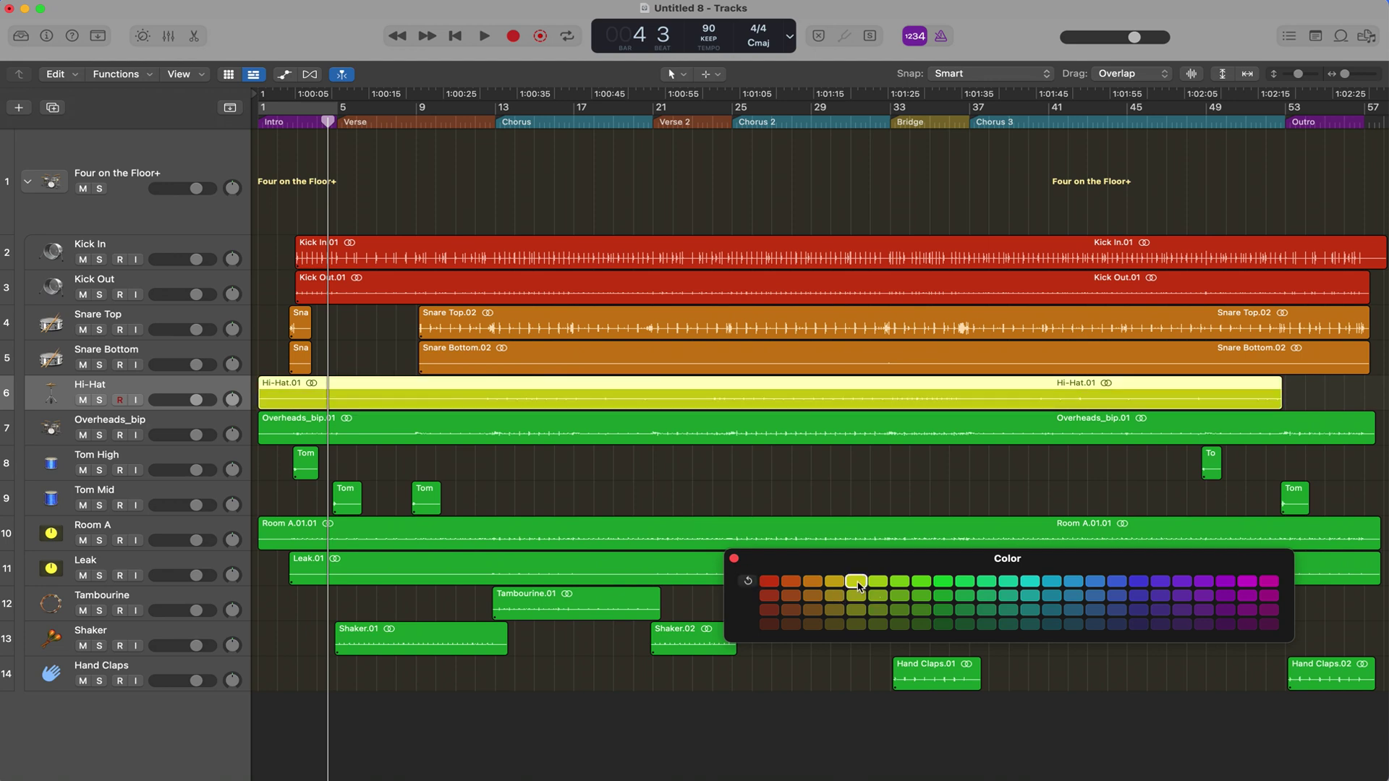
Move the Overheads_bip track below Tom Mid, and color the Tom High and Tom Mid regions bright green.
{"action": "left_click_drag", "start_coordinate": [157, 428], "coordinate": [166, 510]}
{"action": "left_click", "coordinate": [181, 425]}
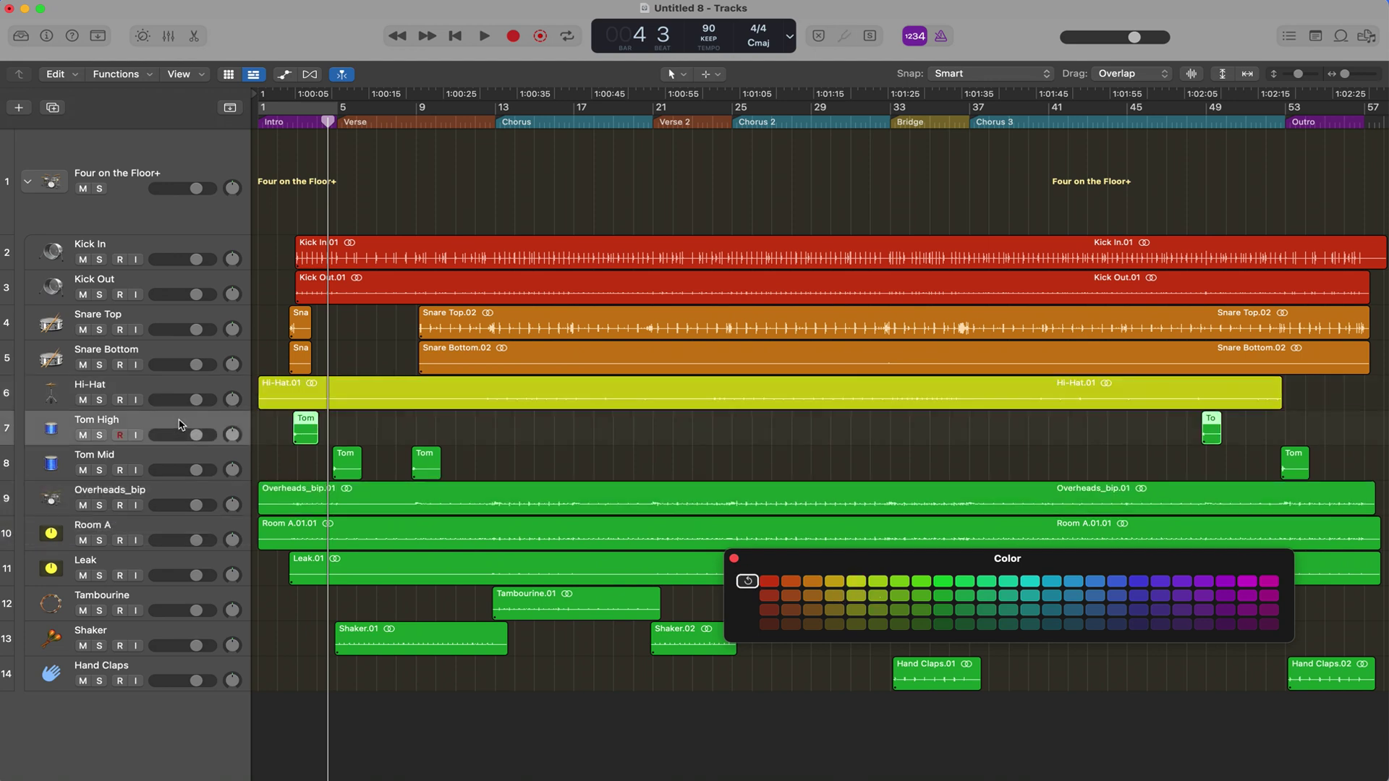
{"action": "left_click", "coordinate": [172, 464], "text": "shift"}
{"action": "left_click", "coordinate": [923, 581]}
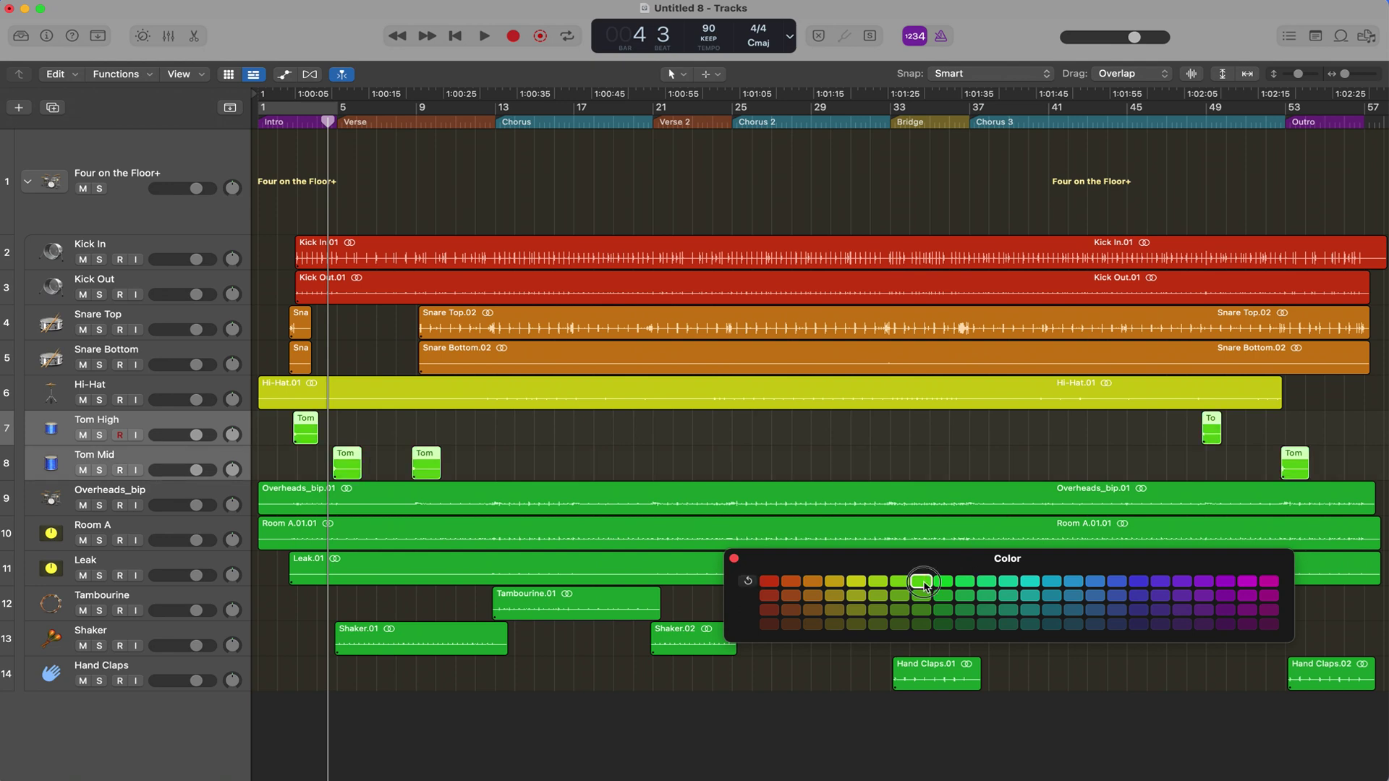
Color the Overheads_bip and Room A regions mint green.
{"action": "left_click", "coordinate": [159, 500]}
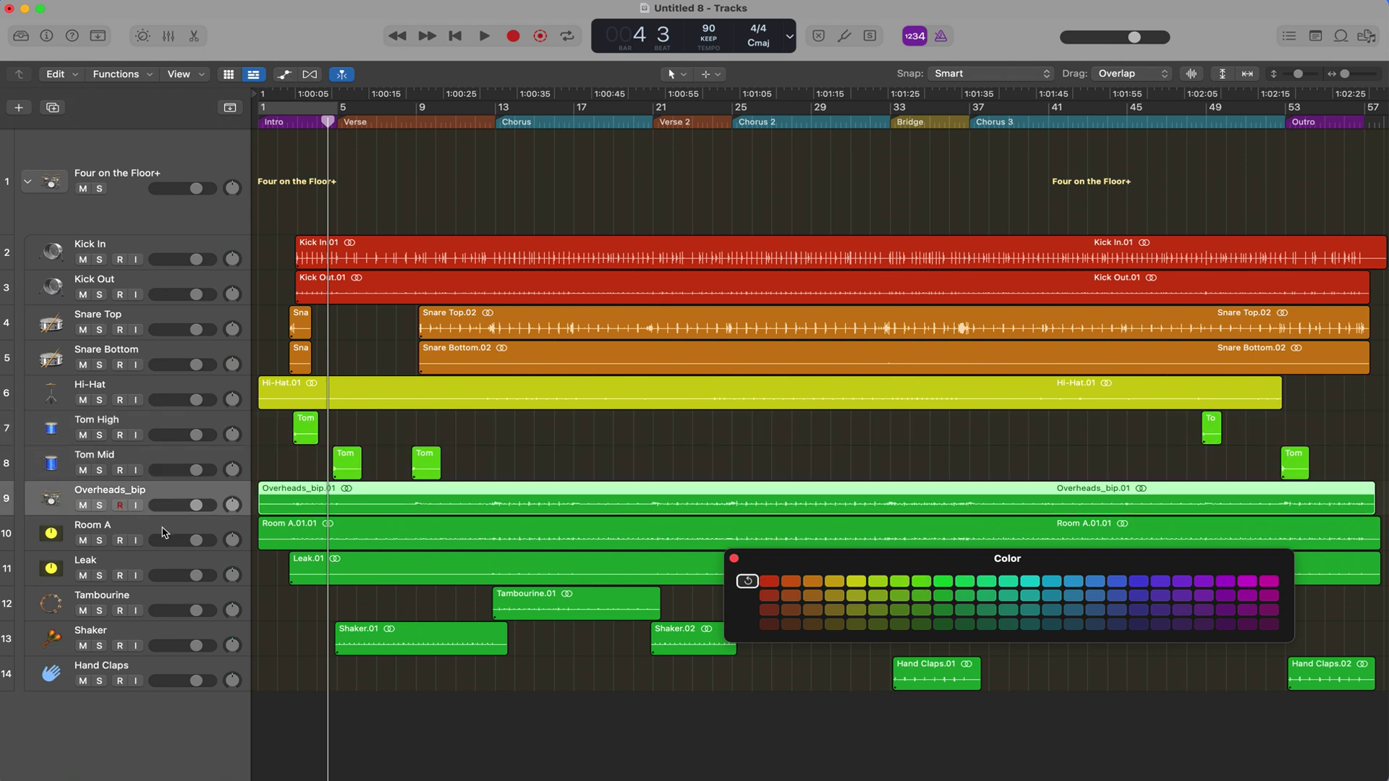
{"action": "left_click", "coordinate": [163, 533], "text": "shift"}
{"action": "left_click", "coordinate": [986, 581]}
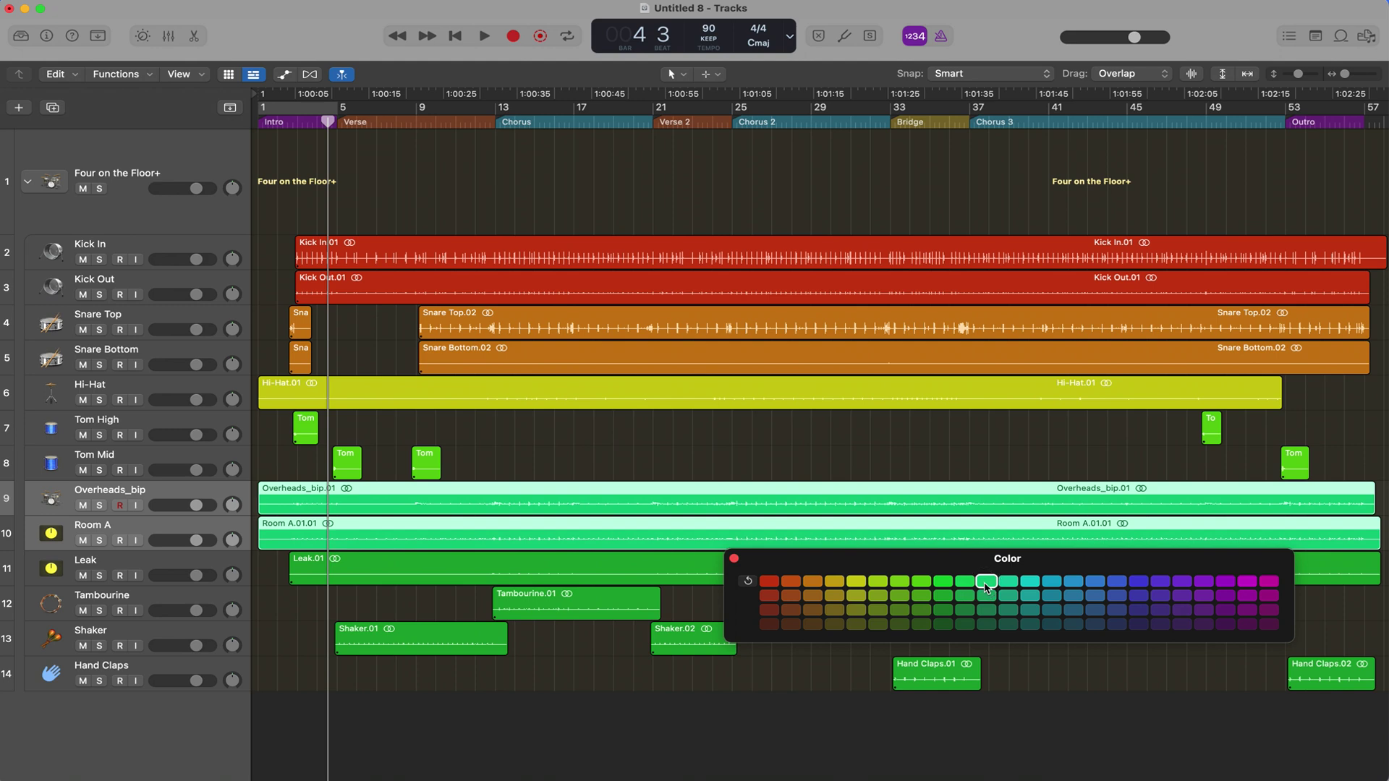
Color the Tambourine regions light blue, the Shaker regions blue and the Hand Claps regions purple, and close the color palette.
{"action": "left_click", "coordinate": [173, 599]}
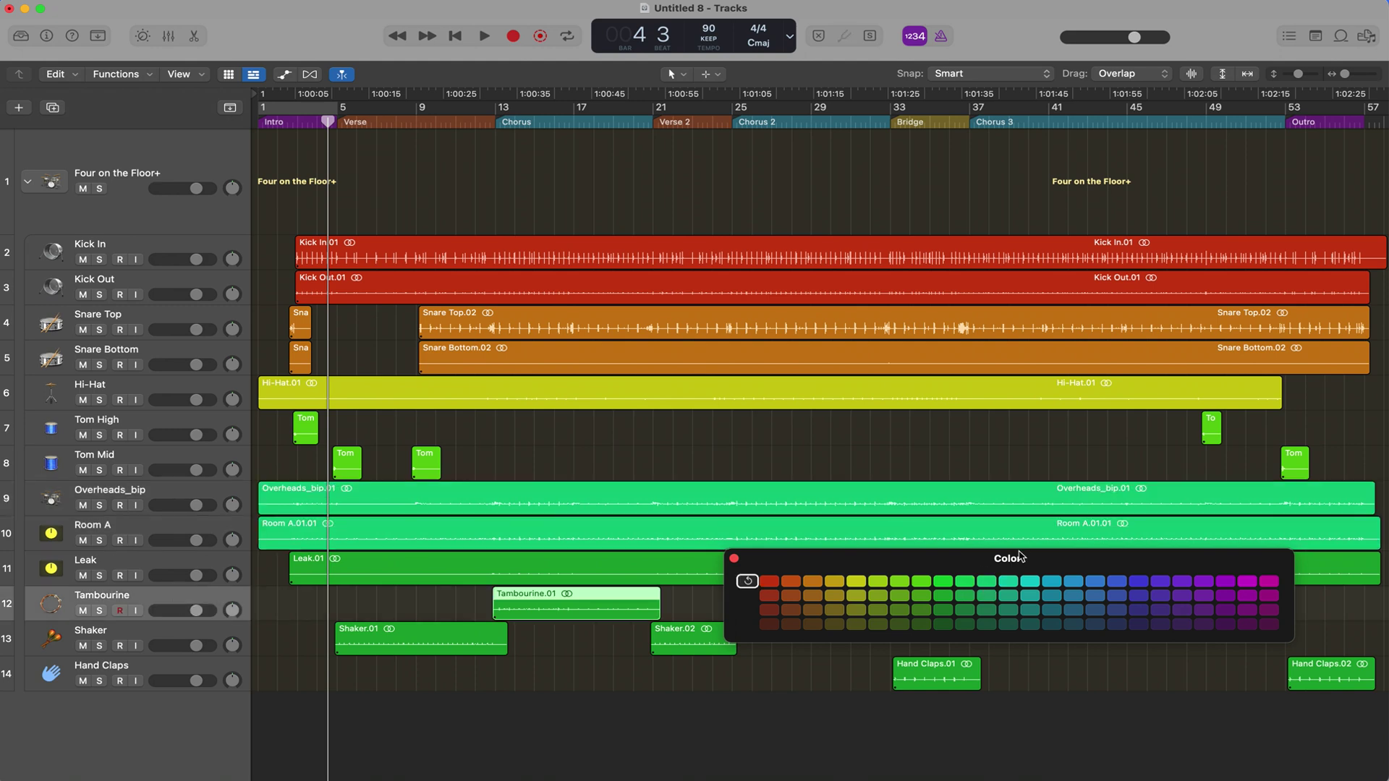
{"action": "left_click", "coordinate": [1052, 582]}
{"action": "key", "text": "Down"}
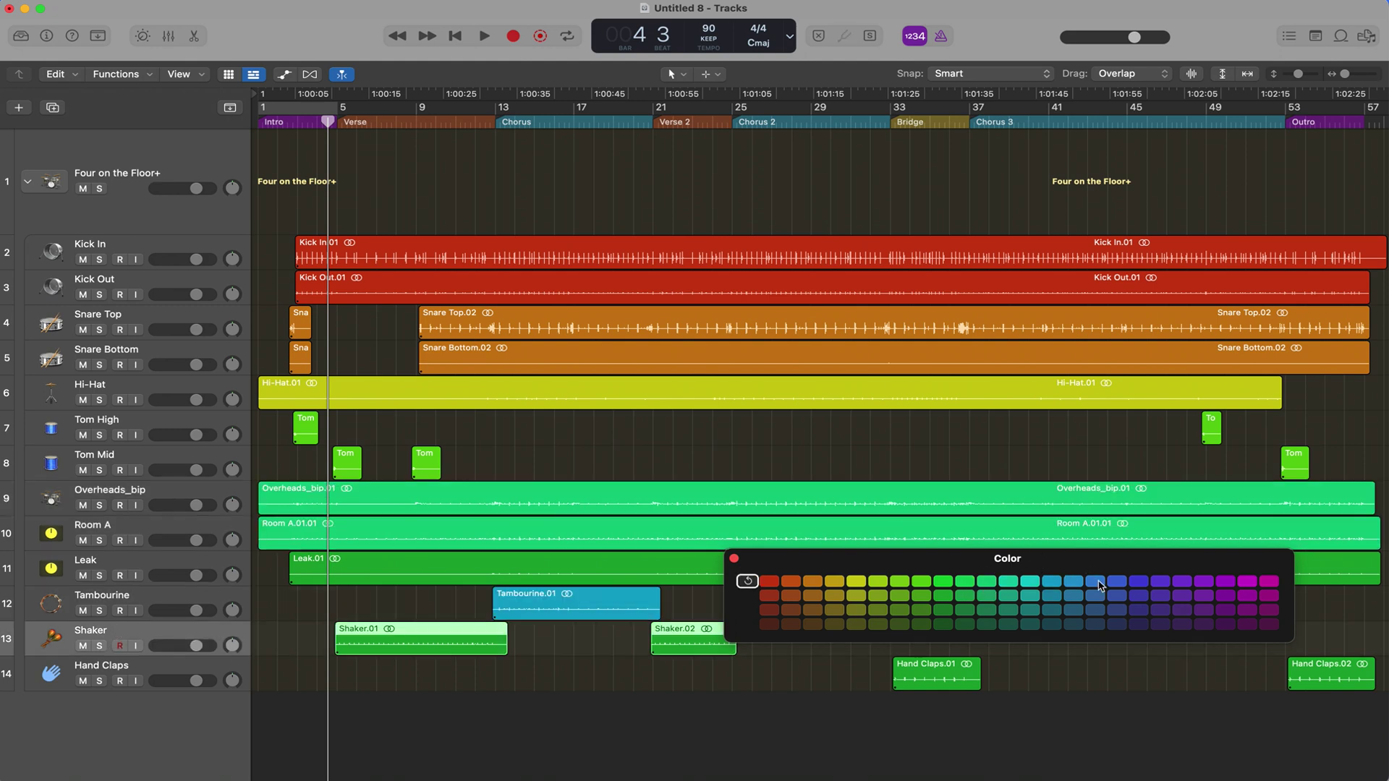
{"action": "left_click", "coordinate": [1097, 583]}
{"action": "left_click", "coordinate": [131, 669]}
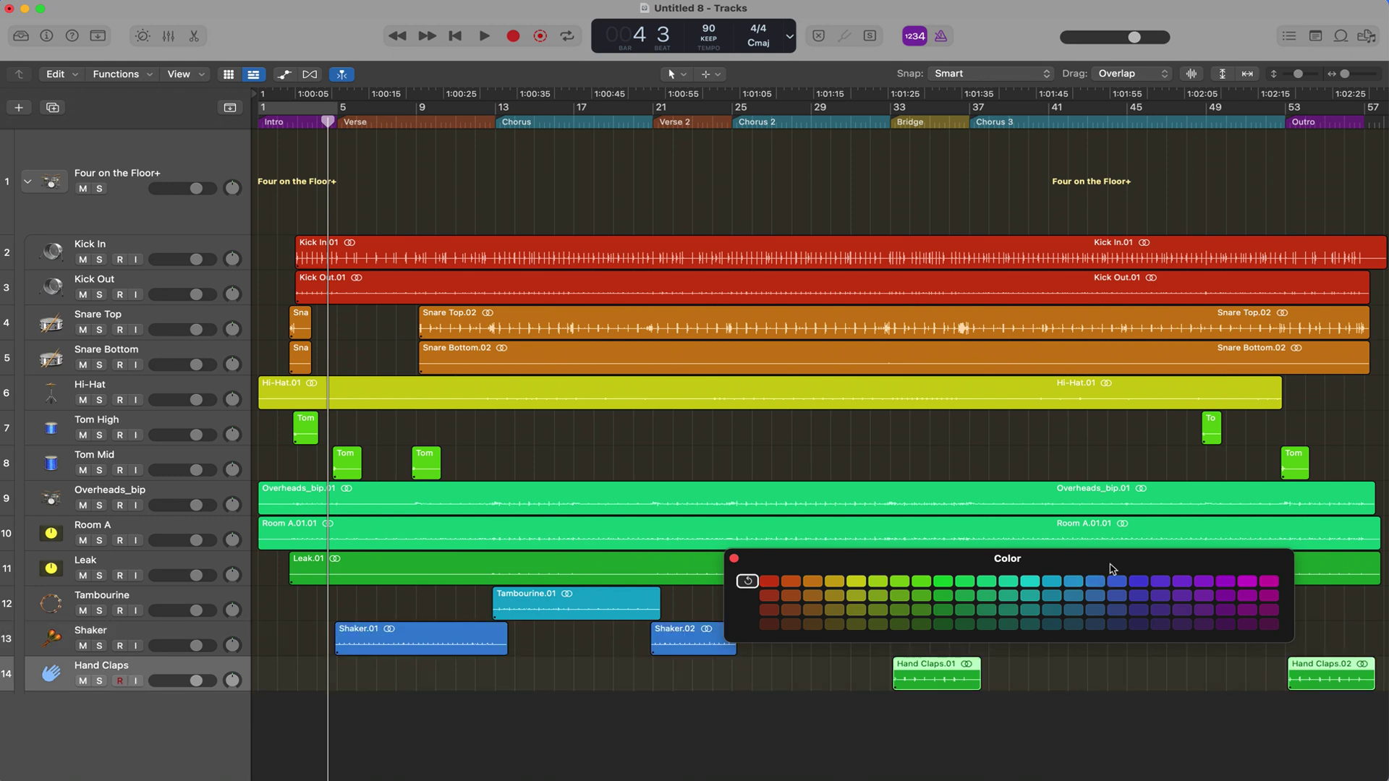
{"action": "left_click", "coordinate": [1185, 581]}
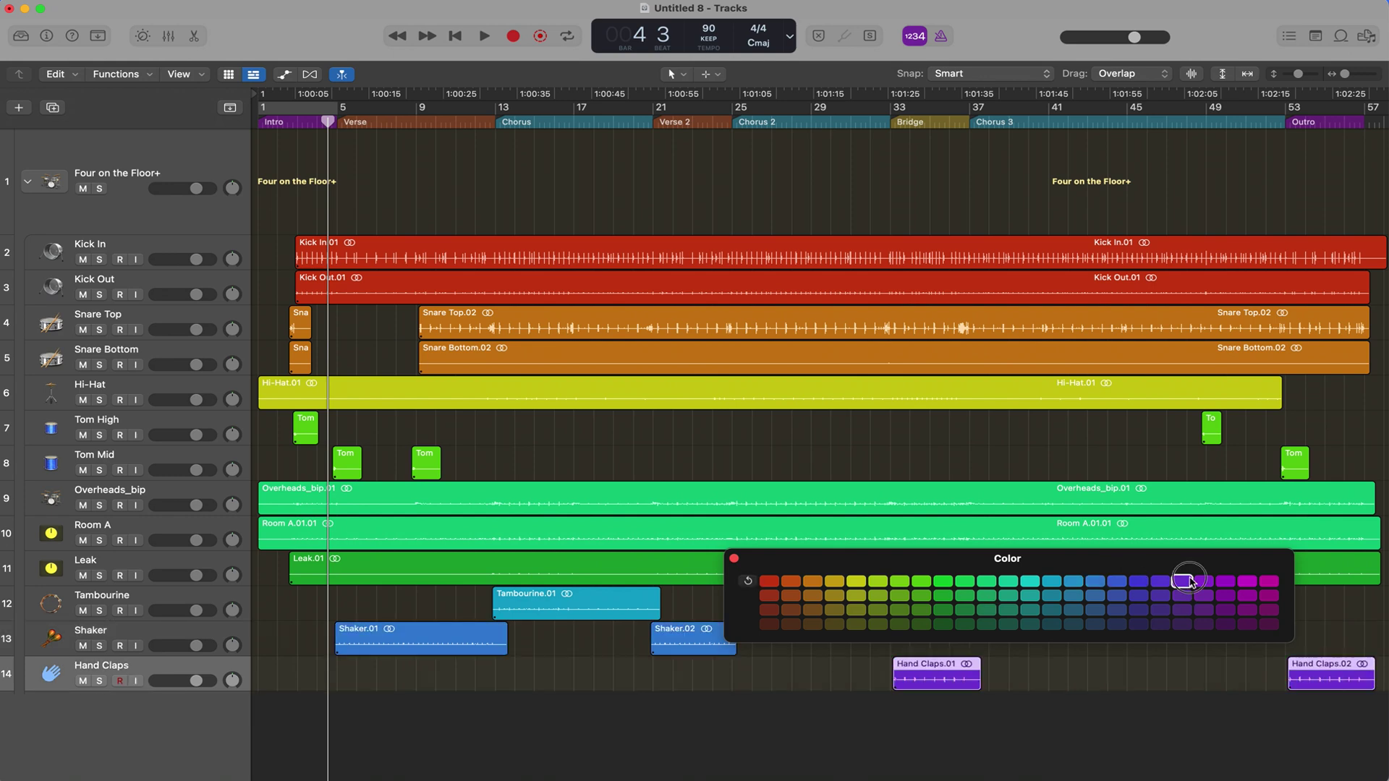
{"action": "left_click", "coordinate": [734, 559]}
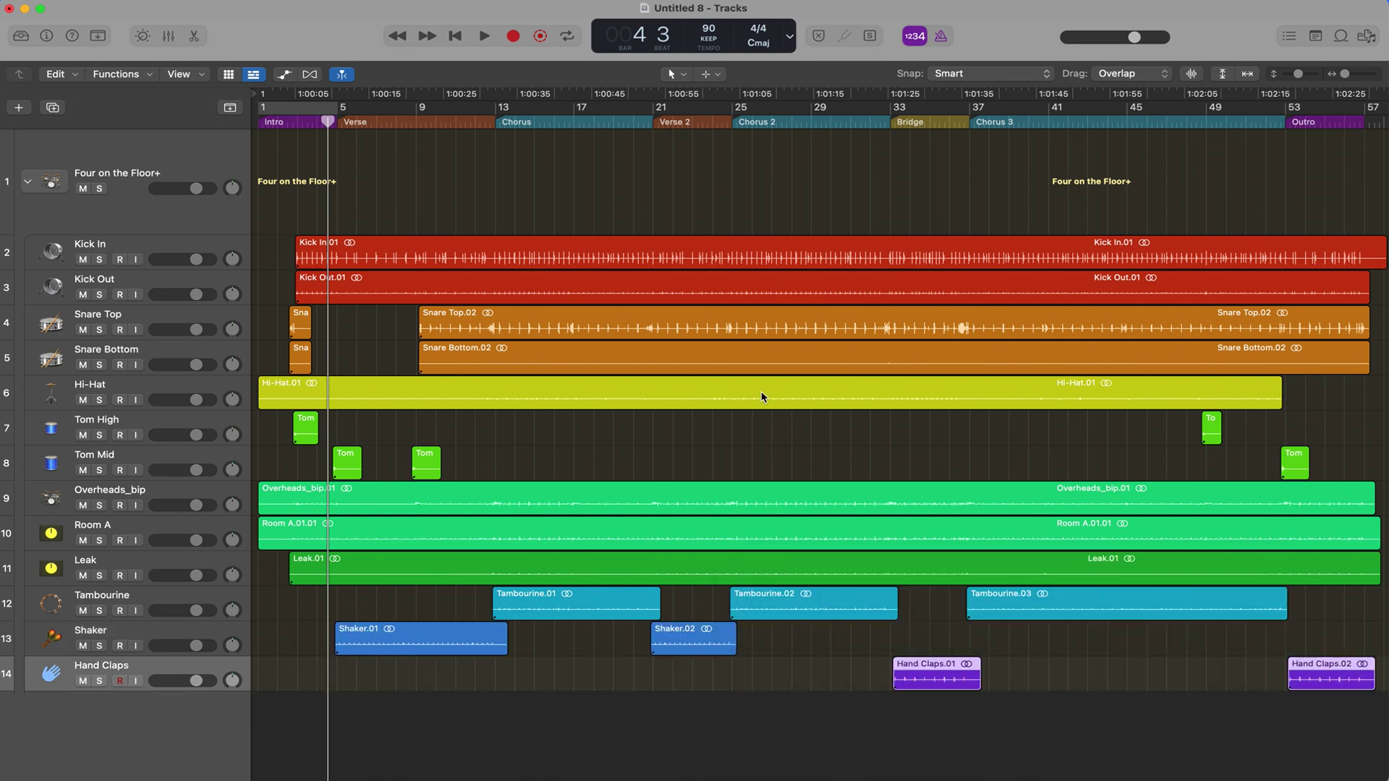
Collapse the Four on the Floor+ track stack and rename it DRUMS.
{"action": "left_click", "coordinate": [28, 182]}
{"action": "double_click", "coordinate": [128, 174]}
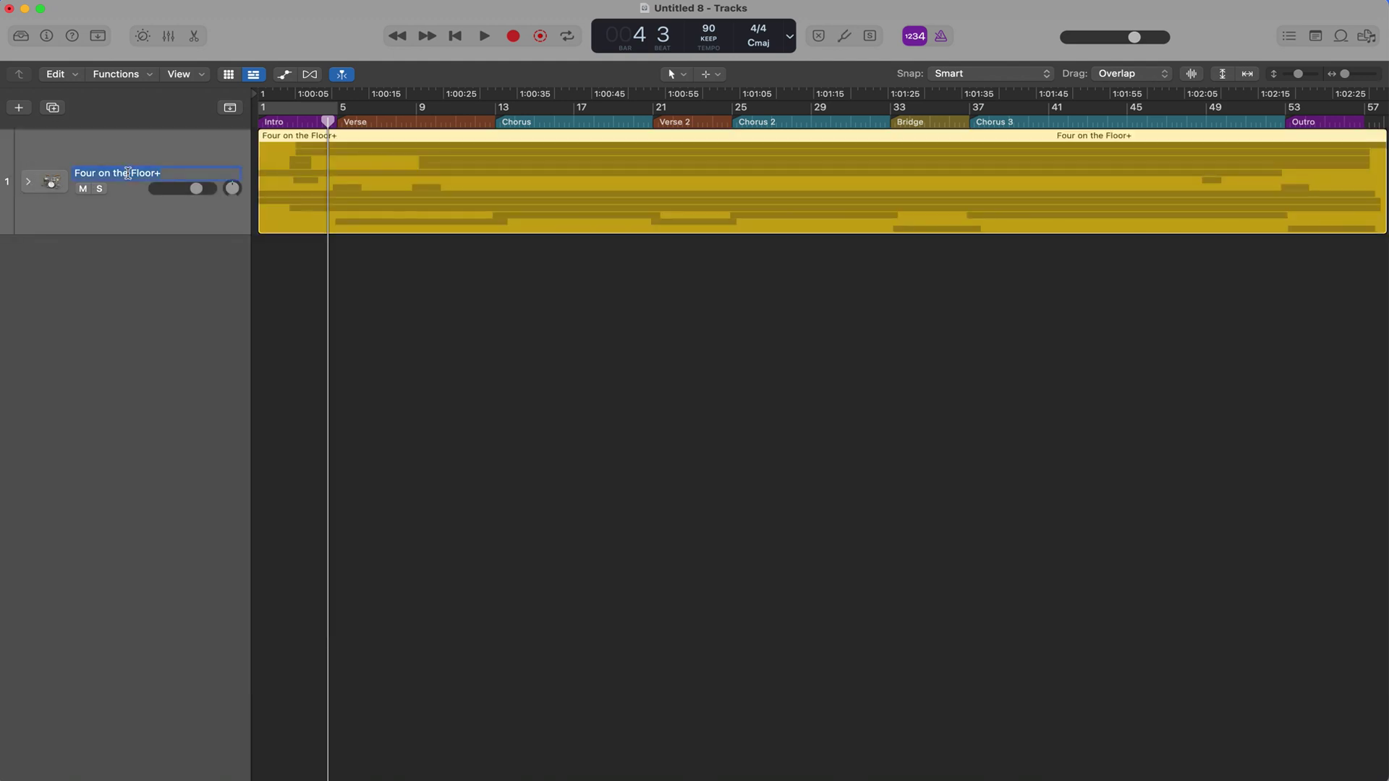
{"action": "type", "text": "DRUMS"}
{"action": "key", "text": "Return"}
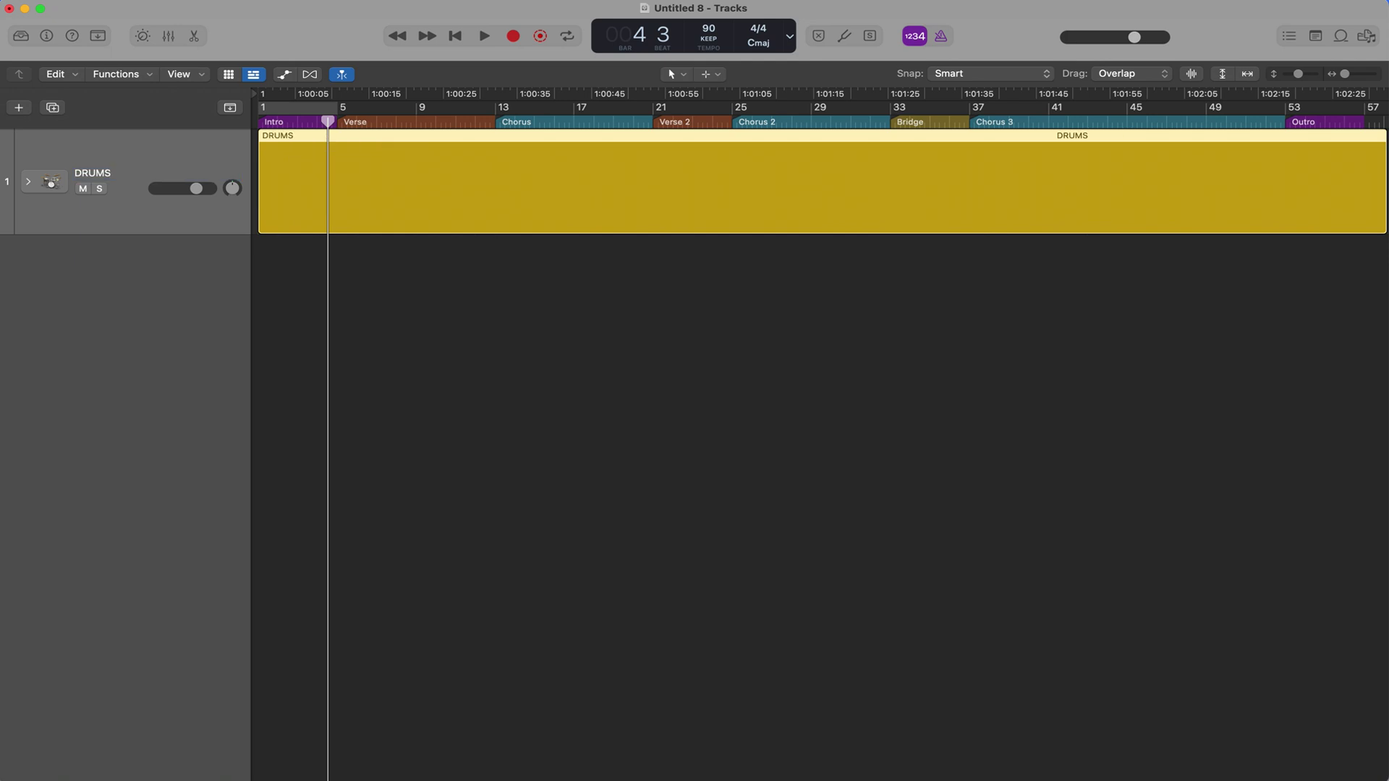
Expand the DRUMS track stack and play the song from the Chorus at bar 13 and from the Bridge.
{"action": "left_click", "coordinate": [27, 182]}
{"action": "left_click", "coordinate": [499, 121]}
{"action": "key", "text": "space"}
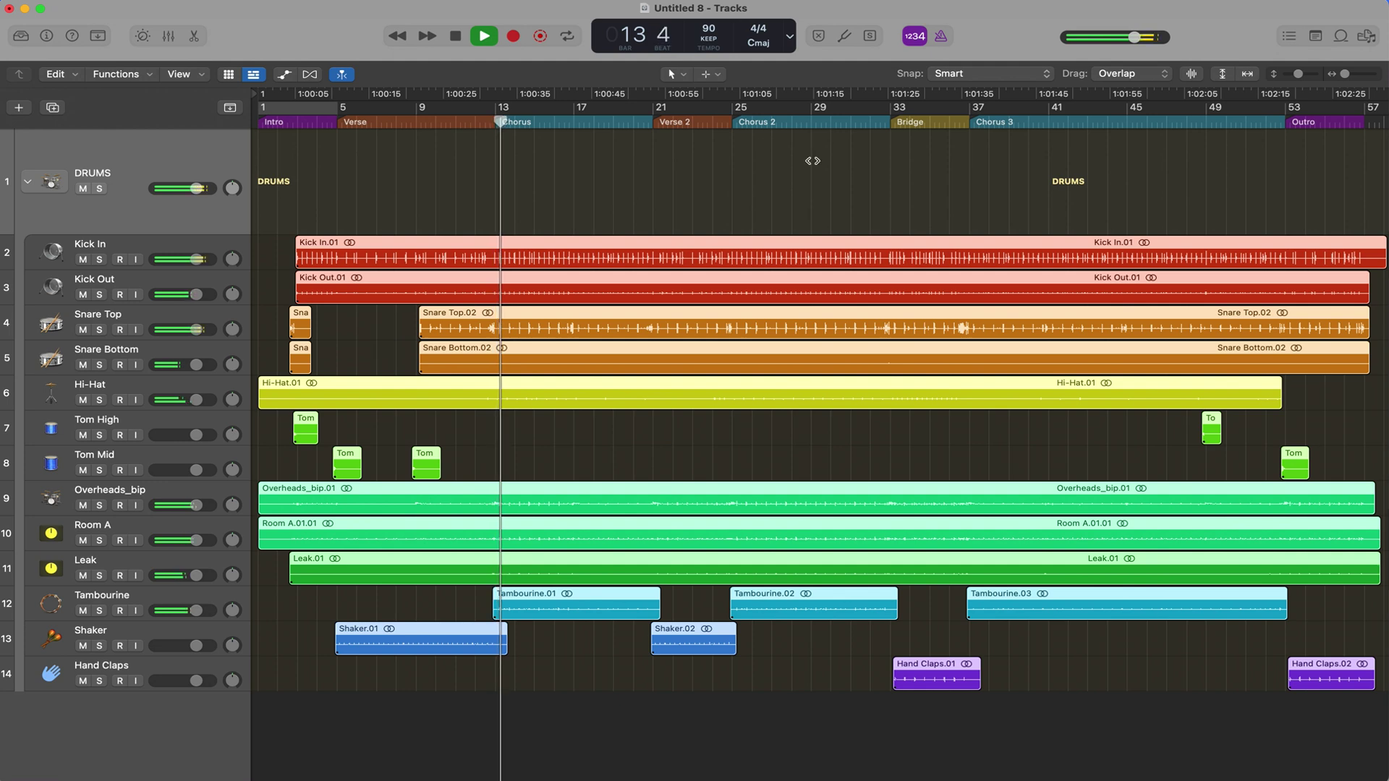
{"action": "left_click", "coordinate": [891, 123]}
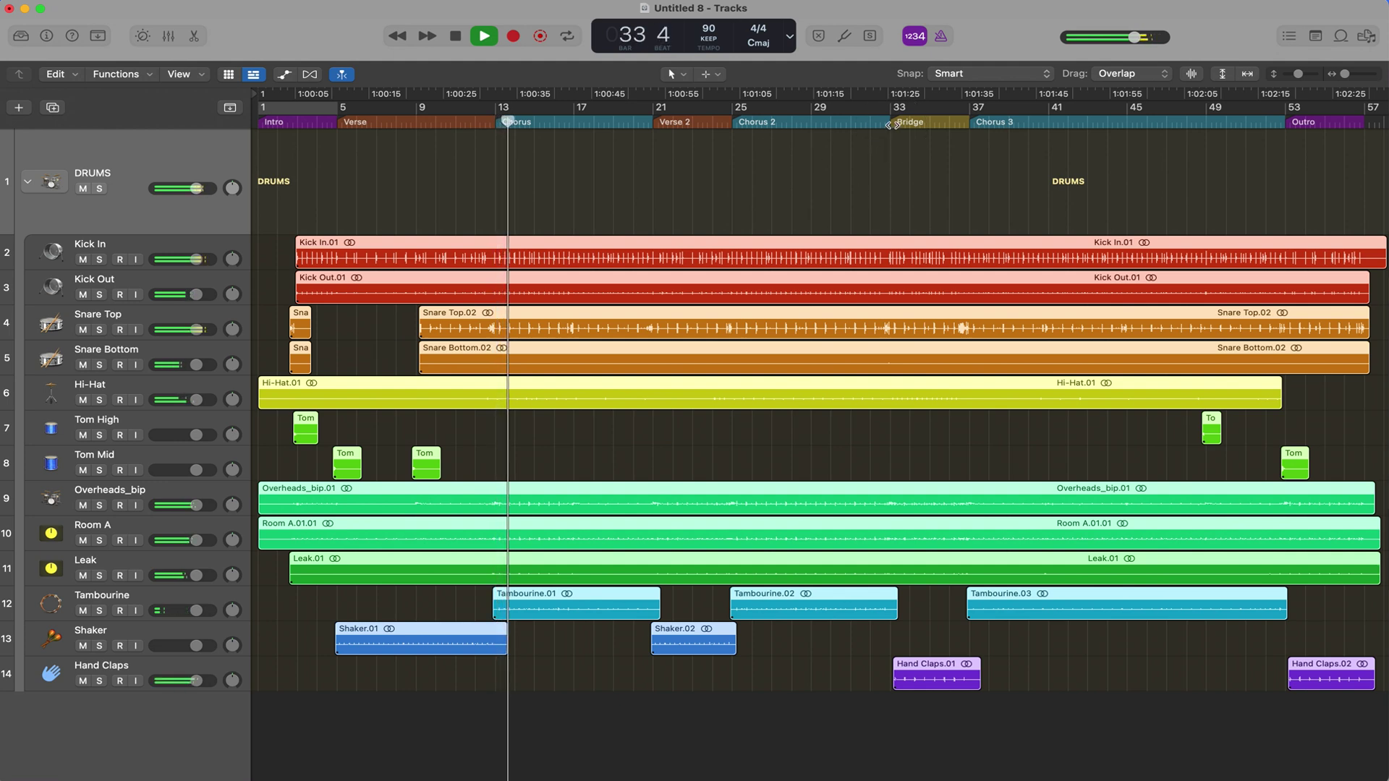
{"action": "left_click", "coordinate": [893, 123]}
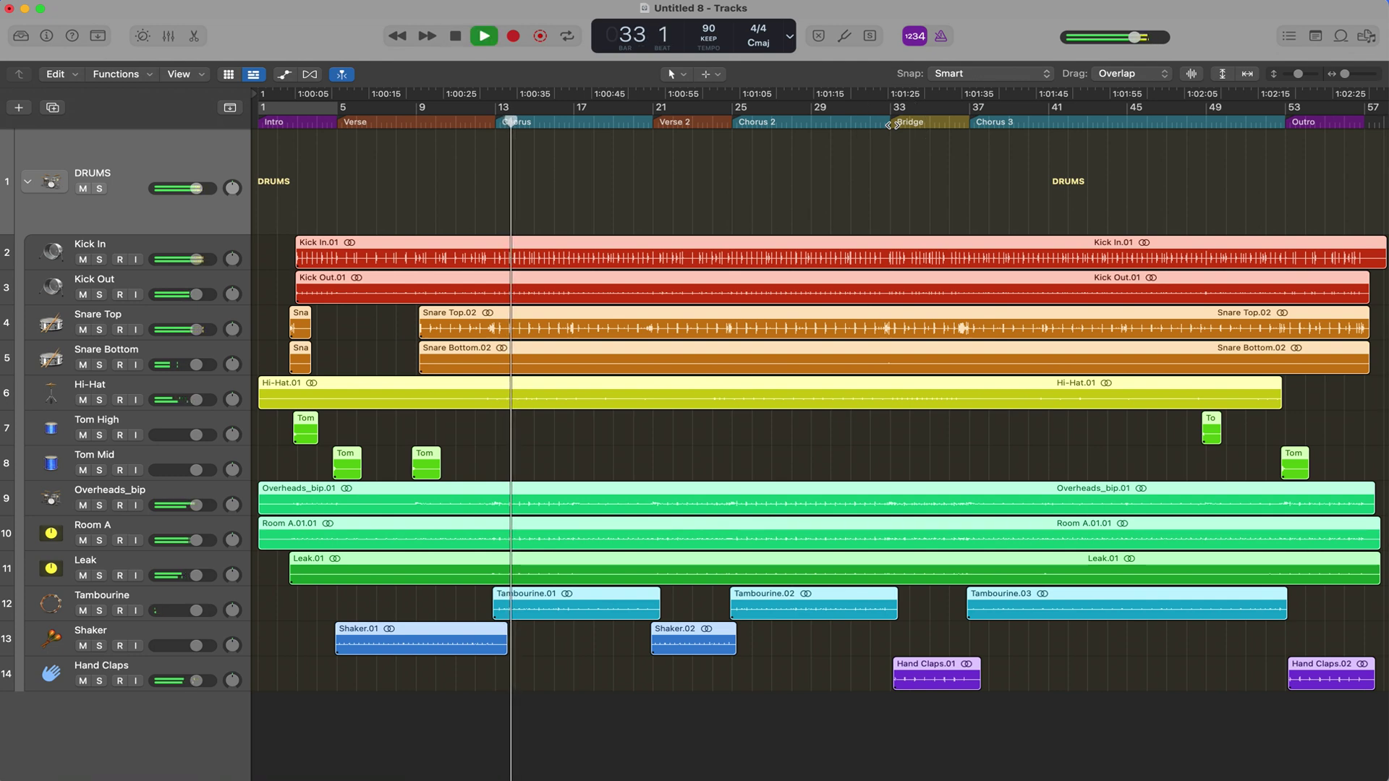
{"action": "left_click", "coordinate": [914, 123]}
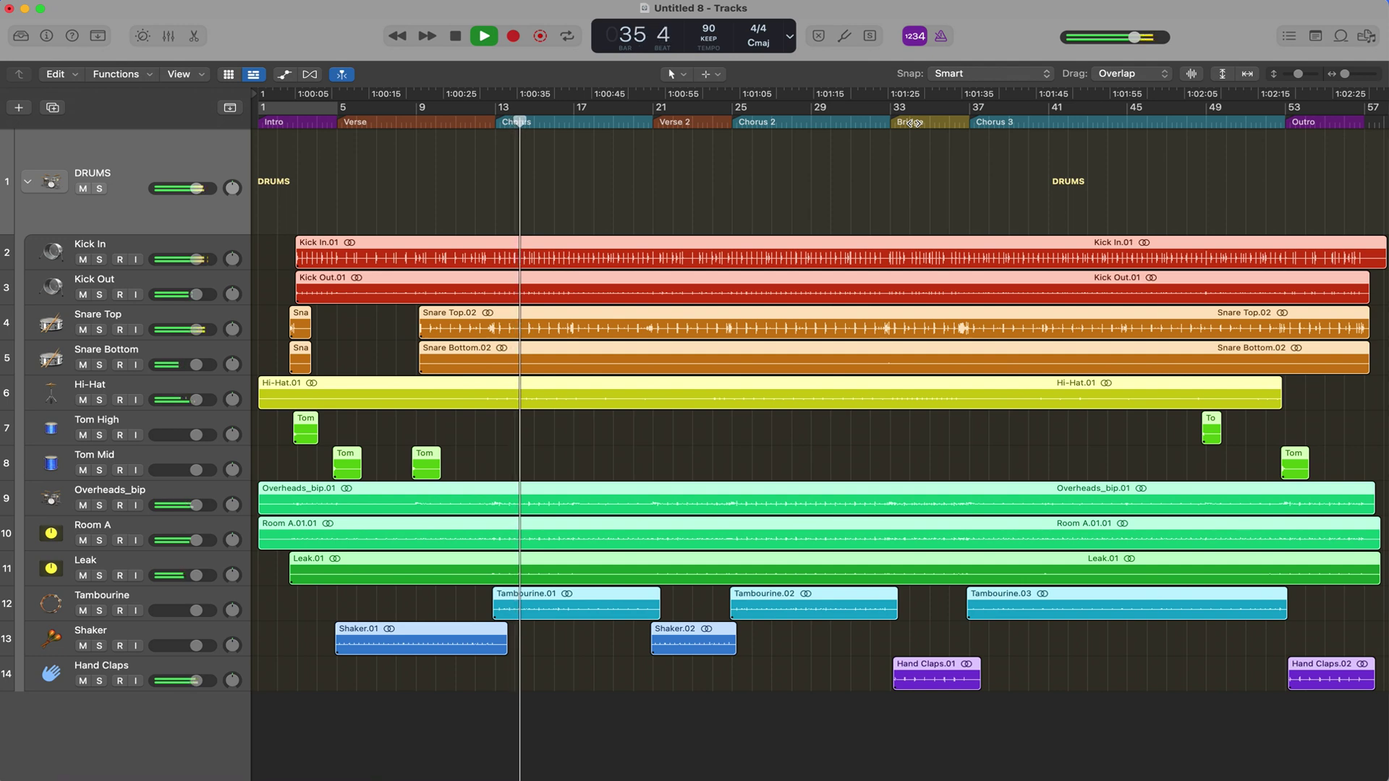
{"action": "key", "text": "space"}
Deselect the regions and play the drums from bar 43 in Chorus 3.
{"action": "left_click", "coordinate": [918, 153]}
{"action": "left_click", "coordinate": [901, 122]}
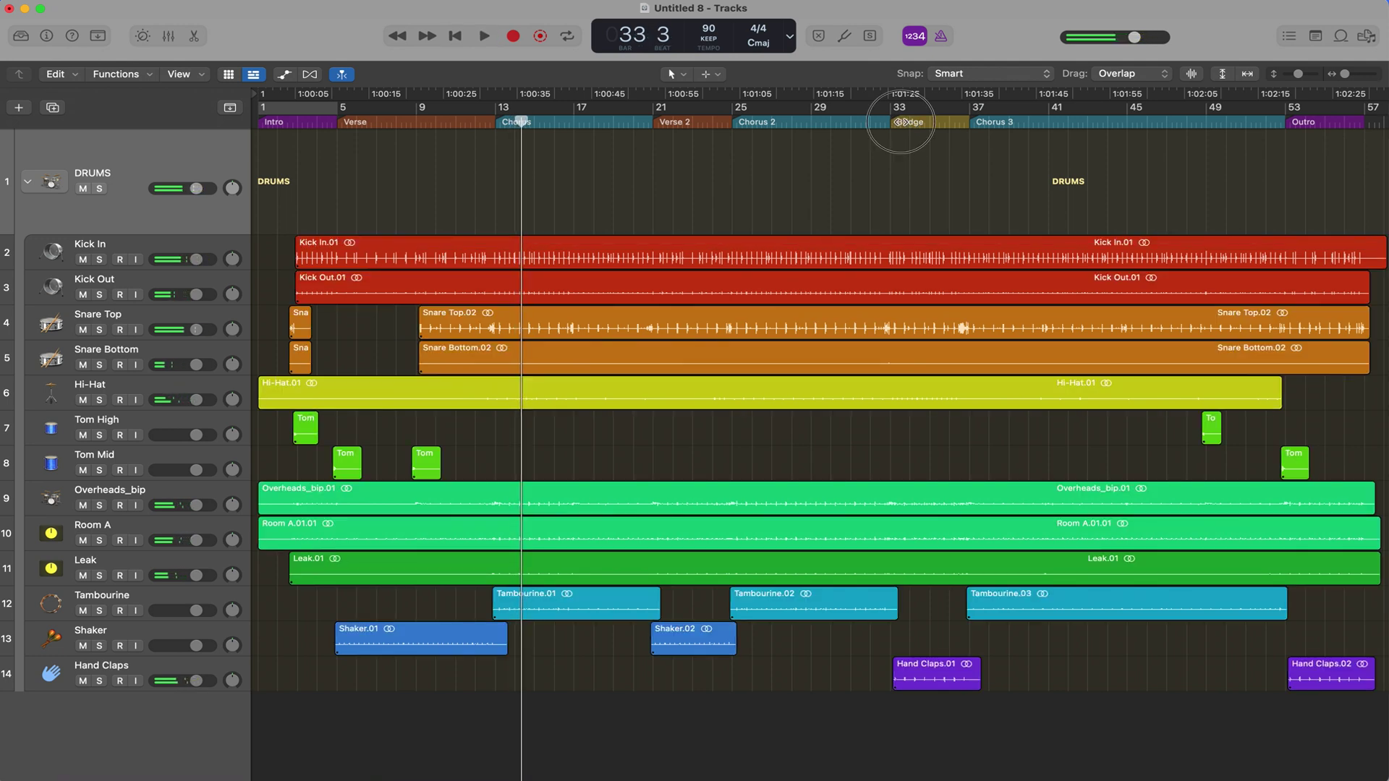
{"action": "left_click", "coordinate": [1017, 117]}
{"action": "left_click", "coordinate": [1086, 117]}
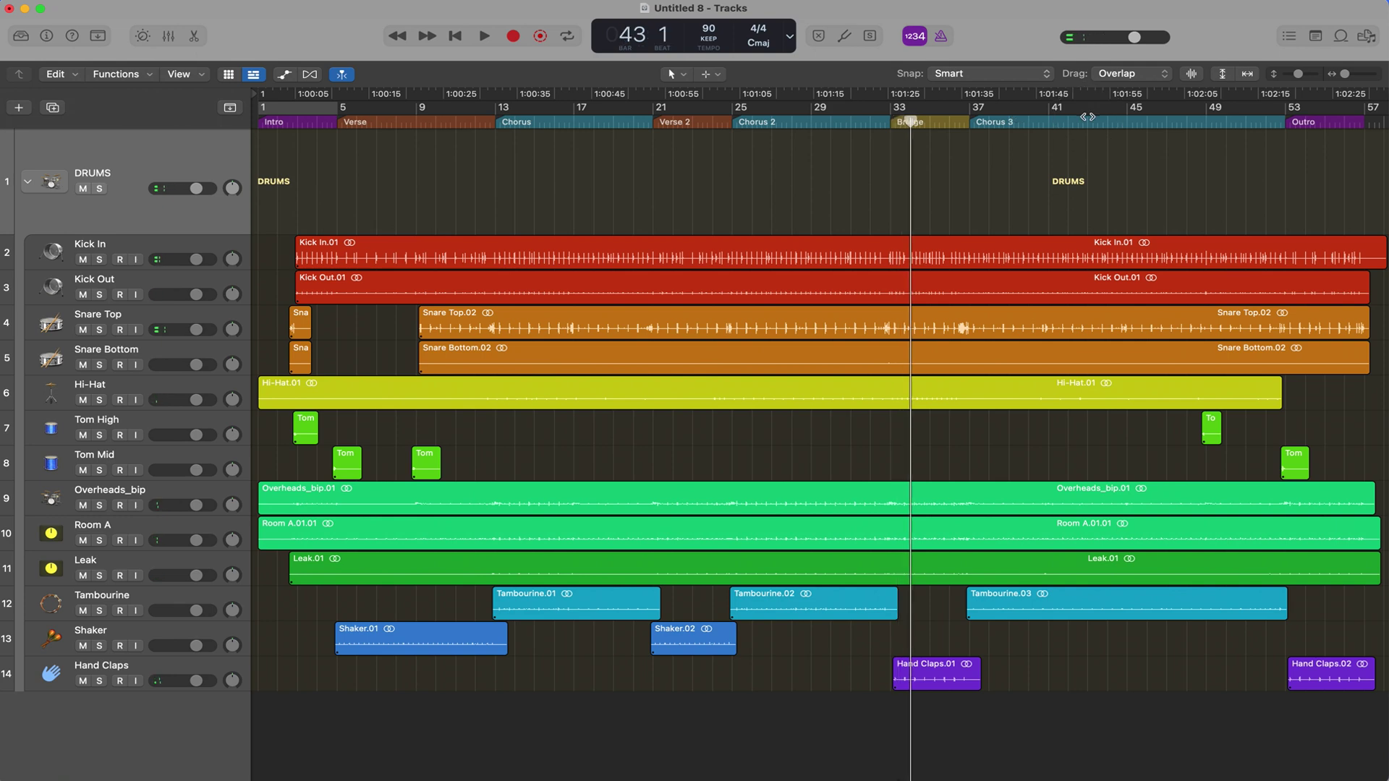
{"action": "key", "text": "space"}
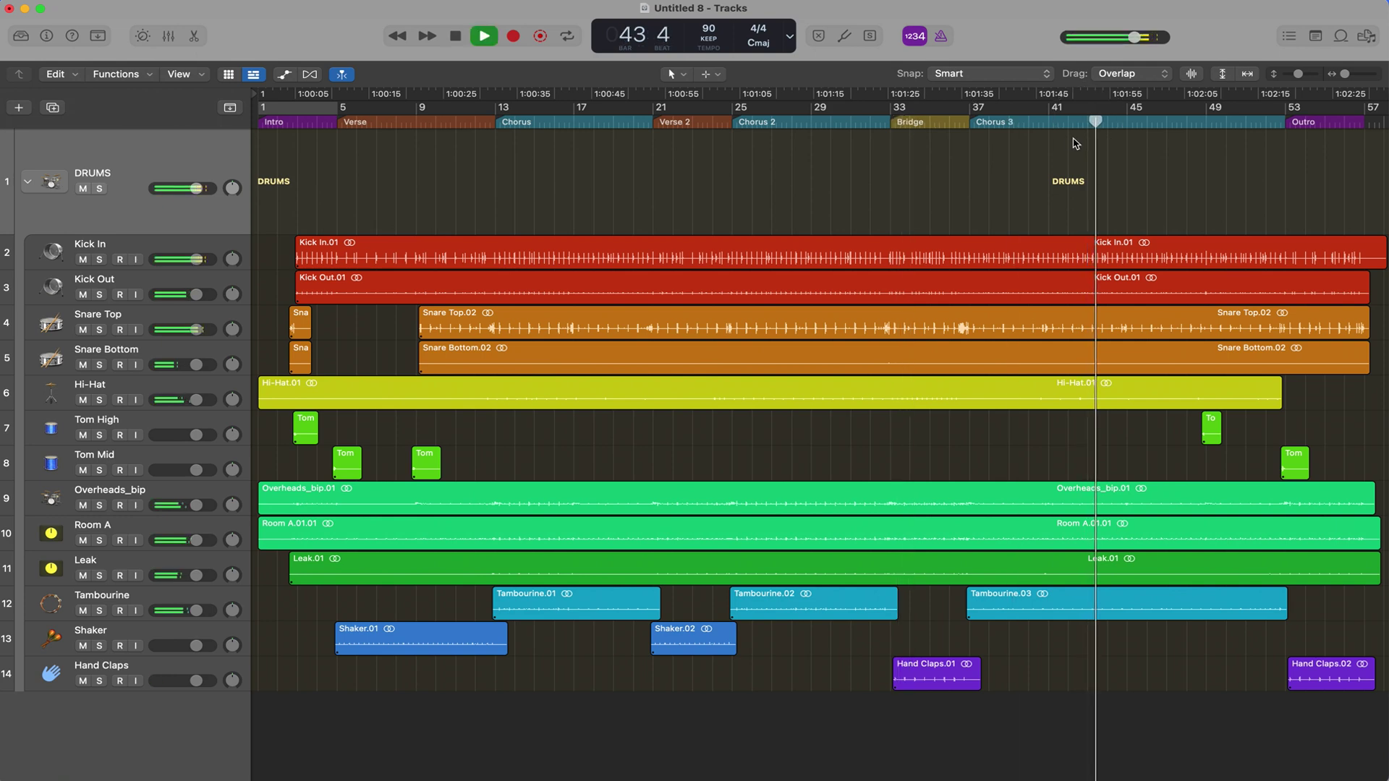
{"action": "key", "text": "space"}
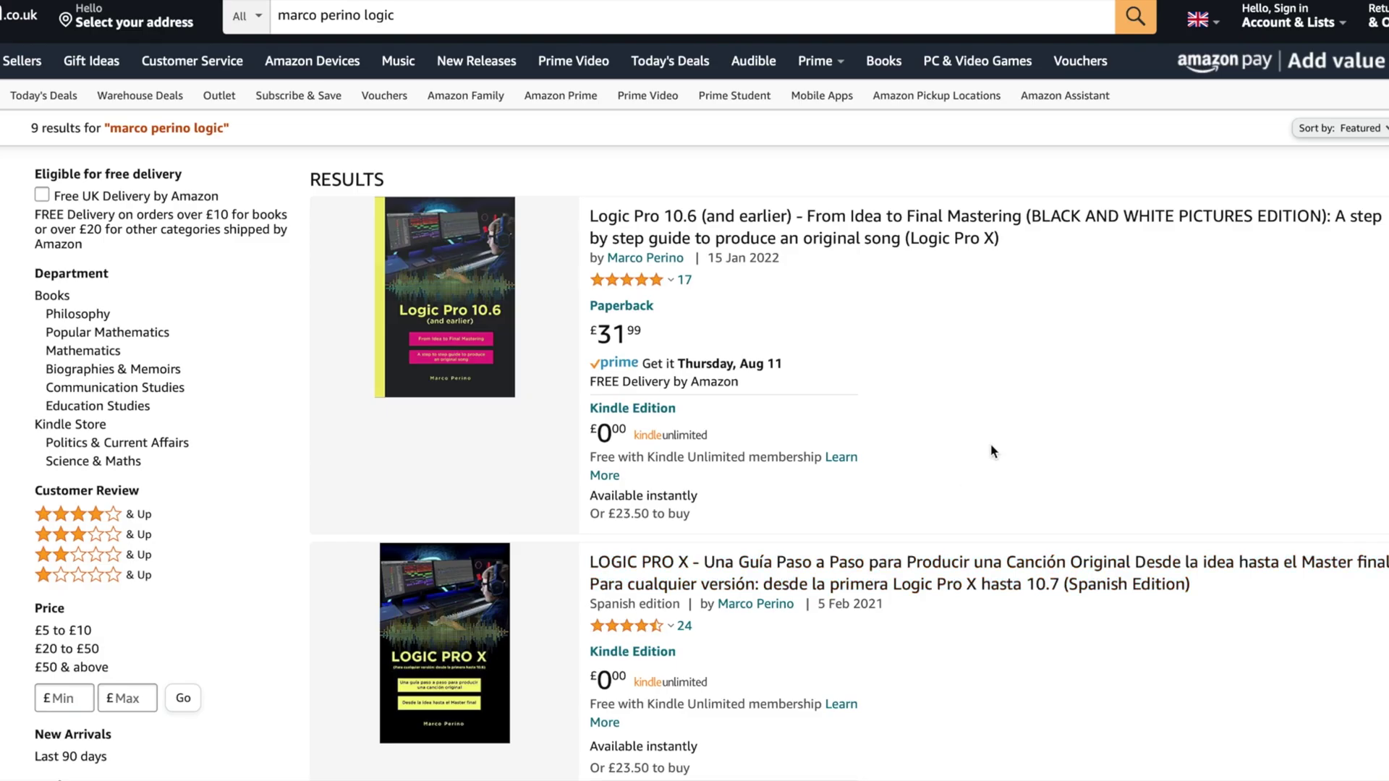
Switch to the Amazon search results and look through the listed Logic Pro books and their language editions.
{"action": "scroll", "coordinate": [992, 450], "scroll_direction": "down", "scroll_amount": 4}
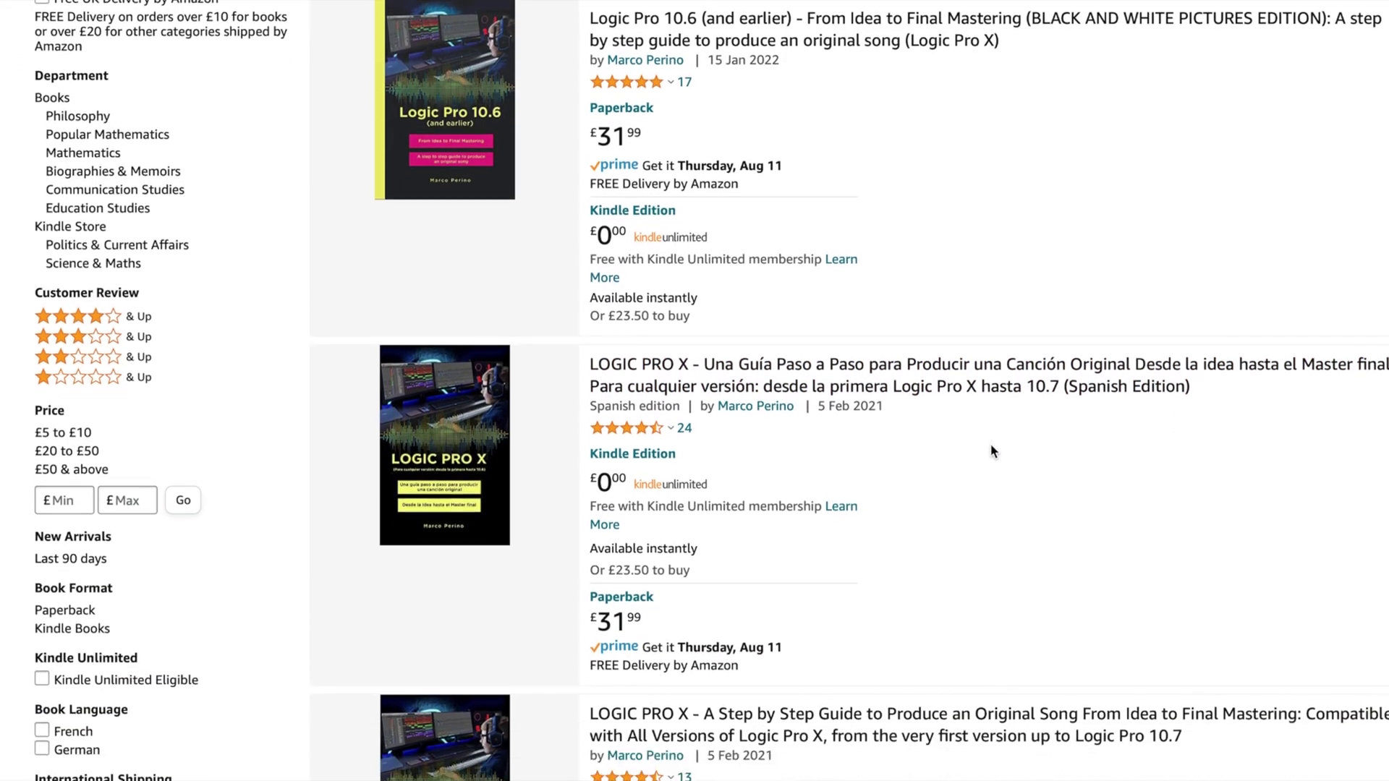
{"action": "scroll", "coordinate": [991, 450], "scroll_direction": "down", "scroll_amount": 3}
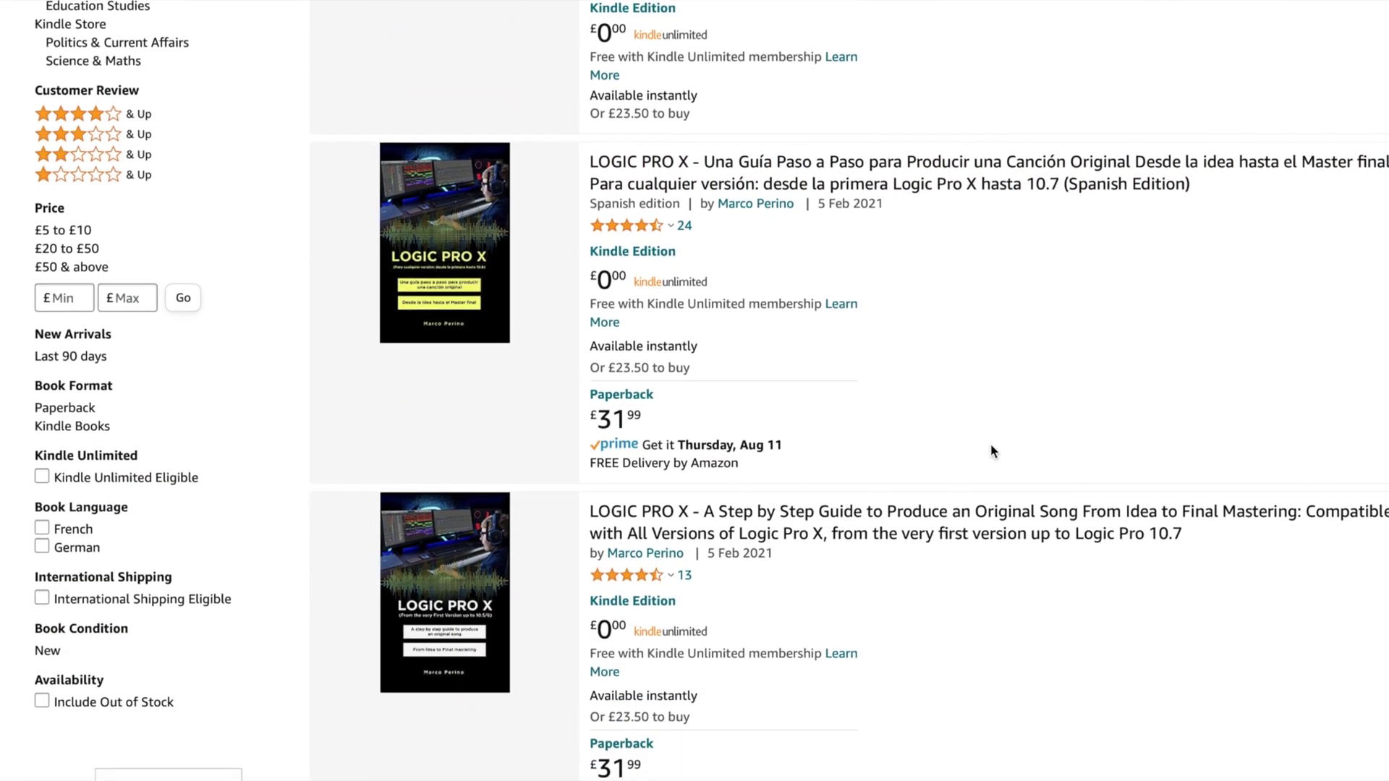
{"action": "scroll", "coordinate": [991, 450], "scroll_direction": "down", "scroll_amount": 3}
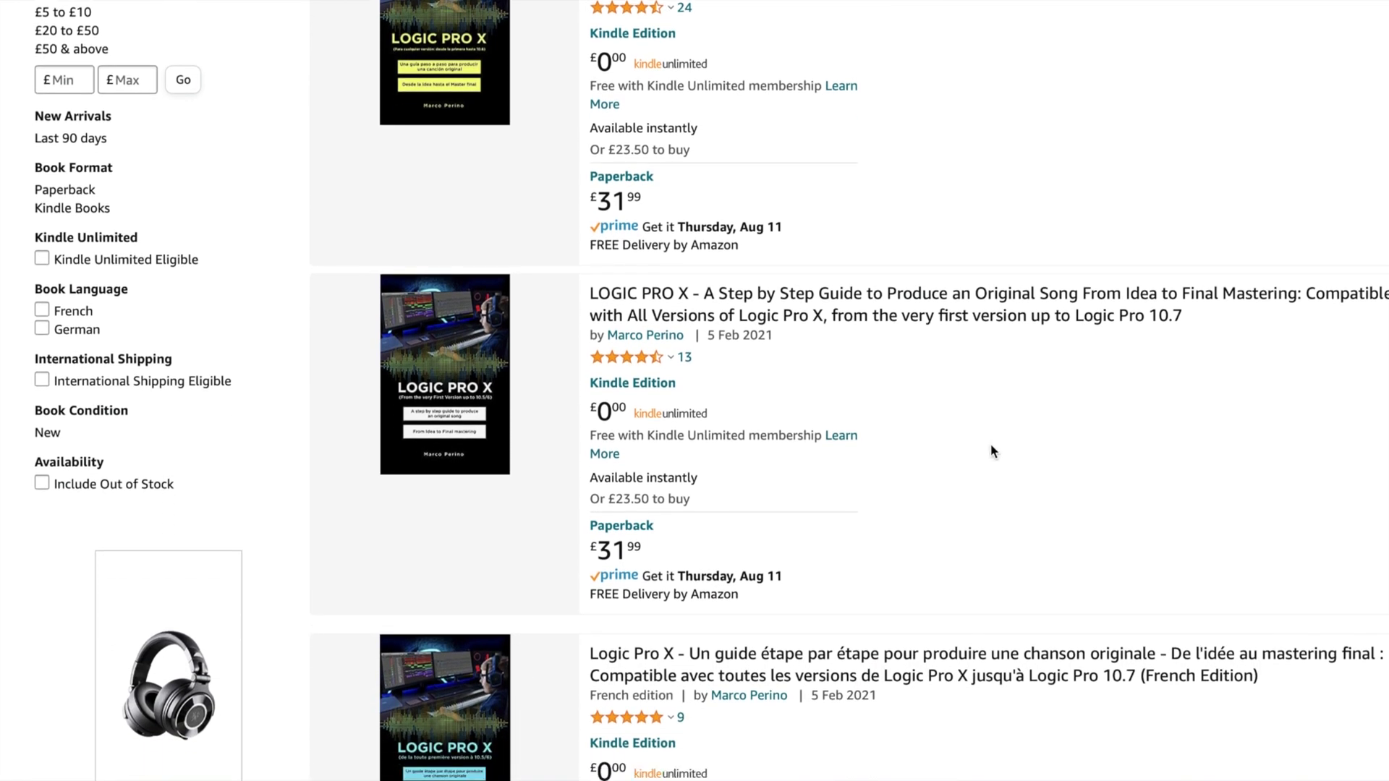
{"action": "scroll", "coordinate": [991, 445], "scroll_direction": "down", "scroll_amount": 5}
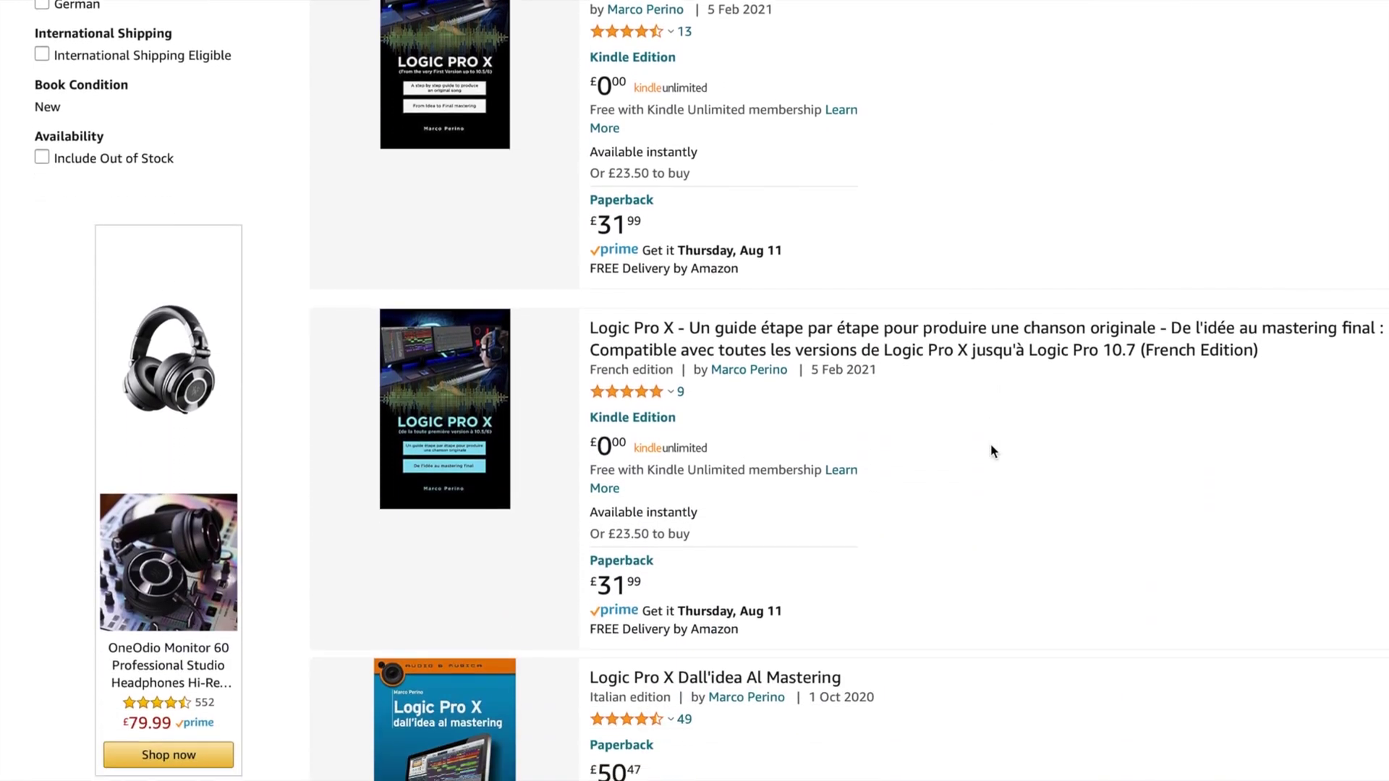
{"action": "scroll", "coordinate": [993, 450], "scroll_direction": "down", "scroll_amount": 3}
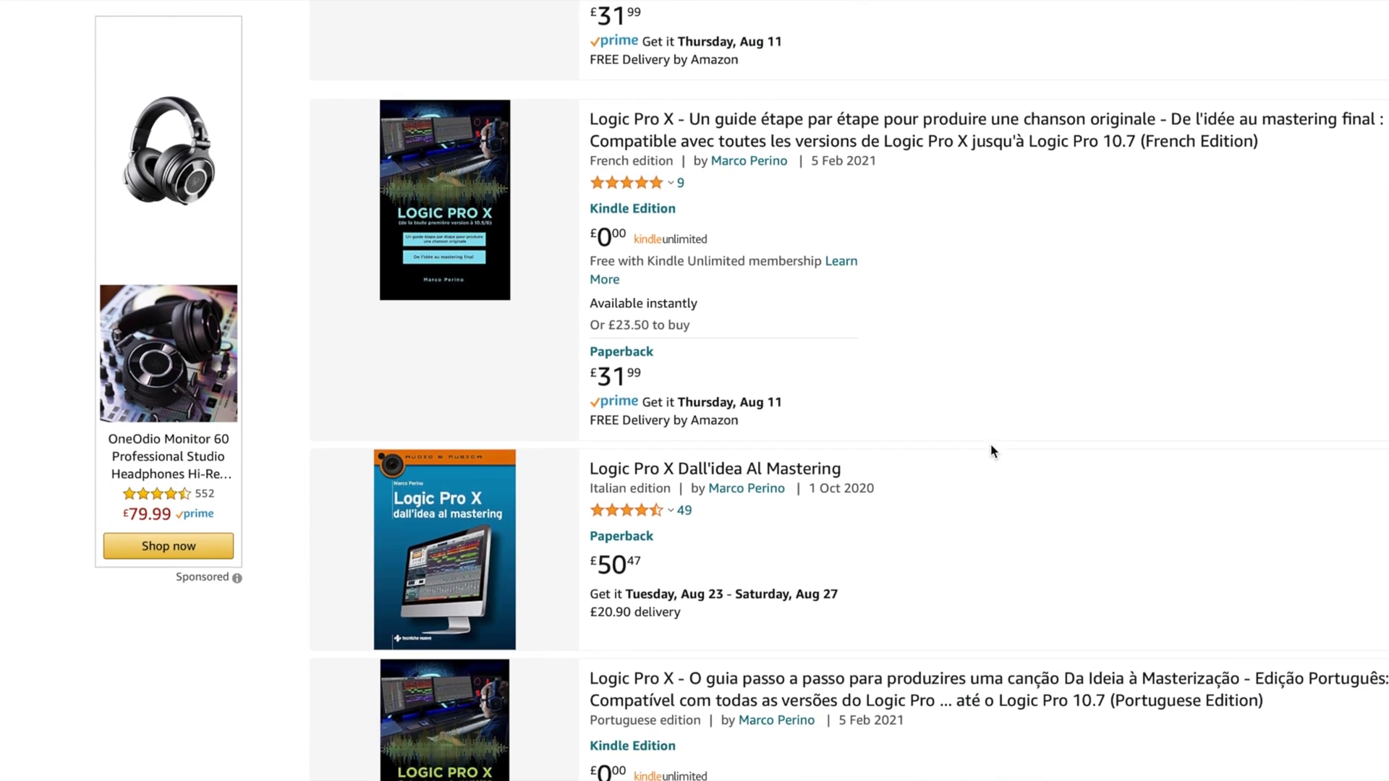
{"action": "scroll", "coordinate": [991, 444], "scroll_direction": "down", "scroll_amount": 1}
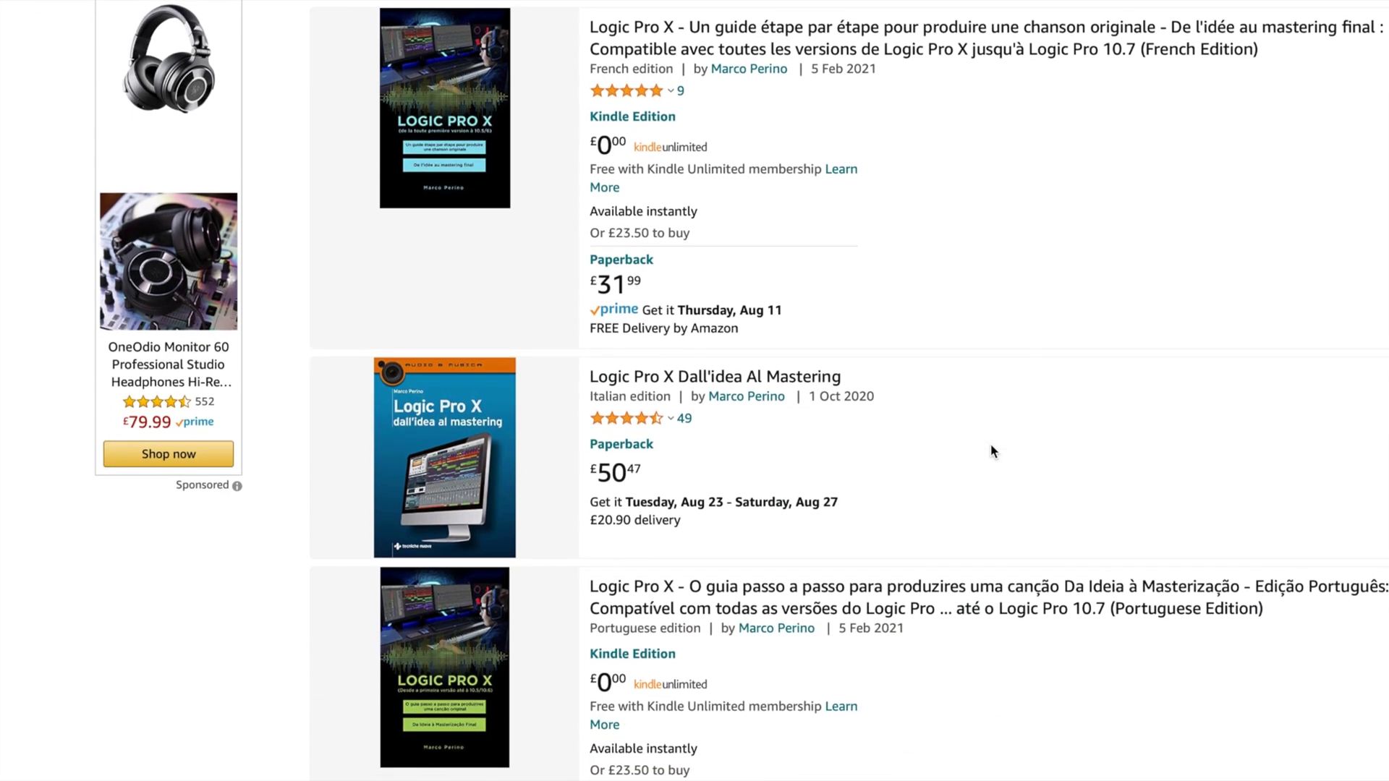
{"action": "scroll", "coordinate": [991, 444], "scroll_direction": "down", "scroll_amount": 1}
{"action": "scroll", "coordinate": [991, 446], "scroll_direction": "down", "scroll_amount": 3}
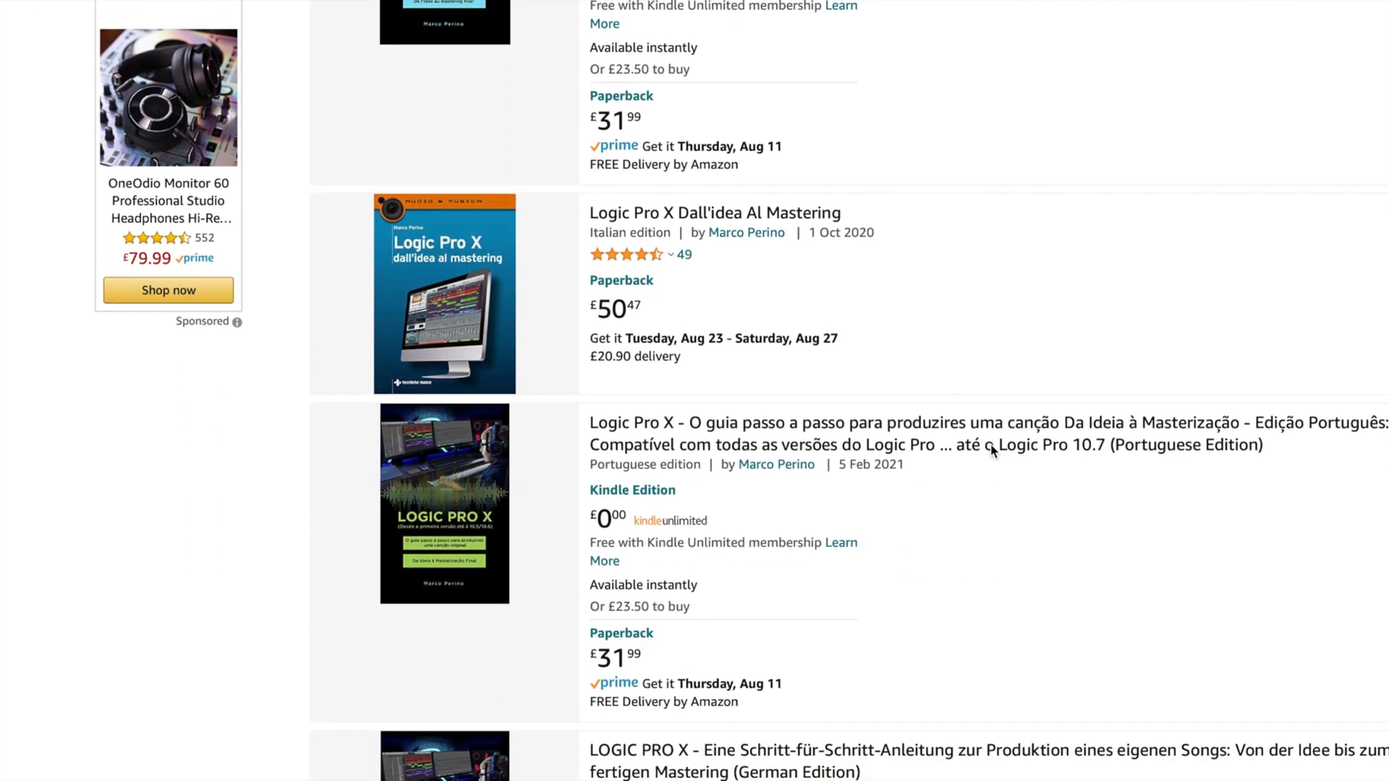